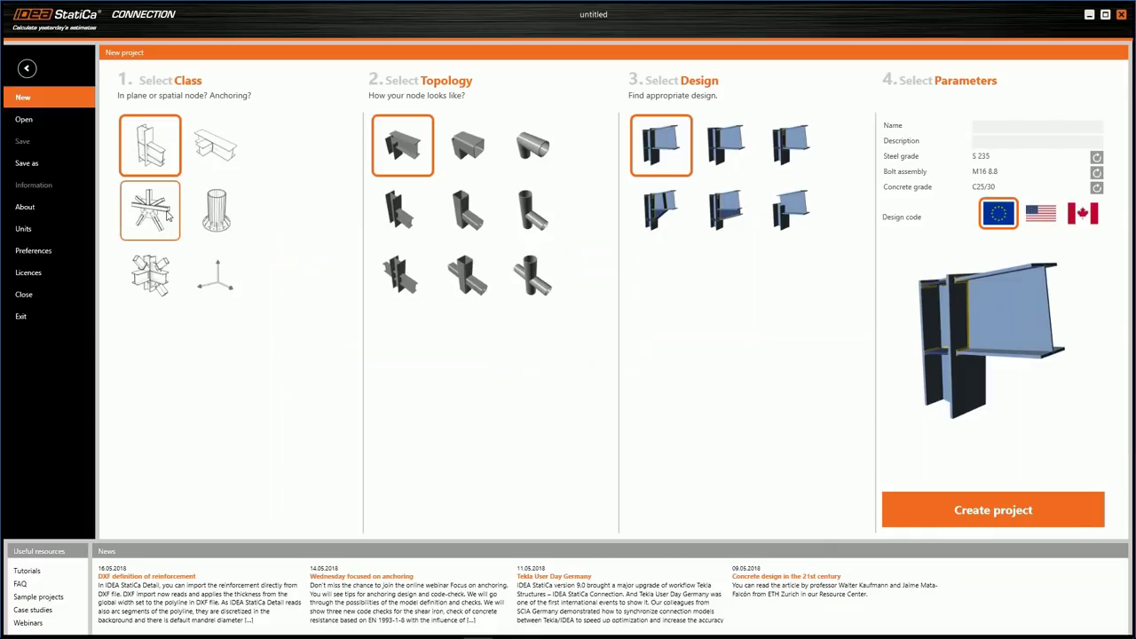
Step: Create a new anchoring project with a circular hollow column on a round base plate, using steel grade S 355
left_click(226, 225)
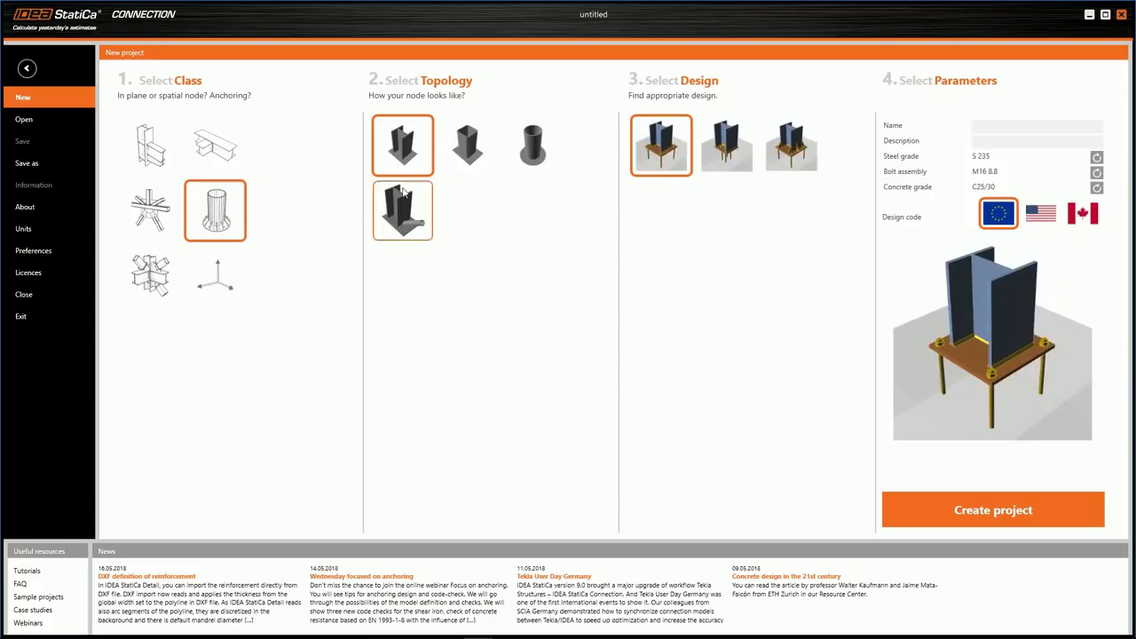
left_click(535, 148)
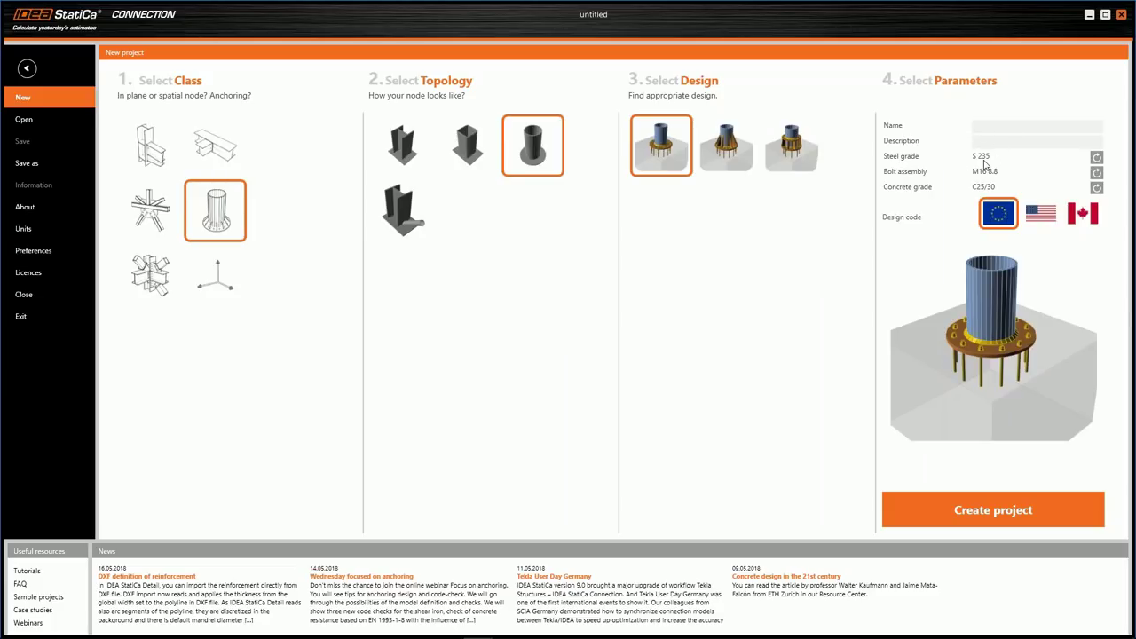
left_click(1097, 158)
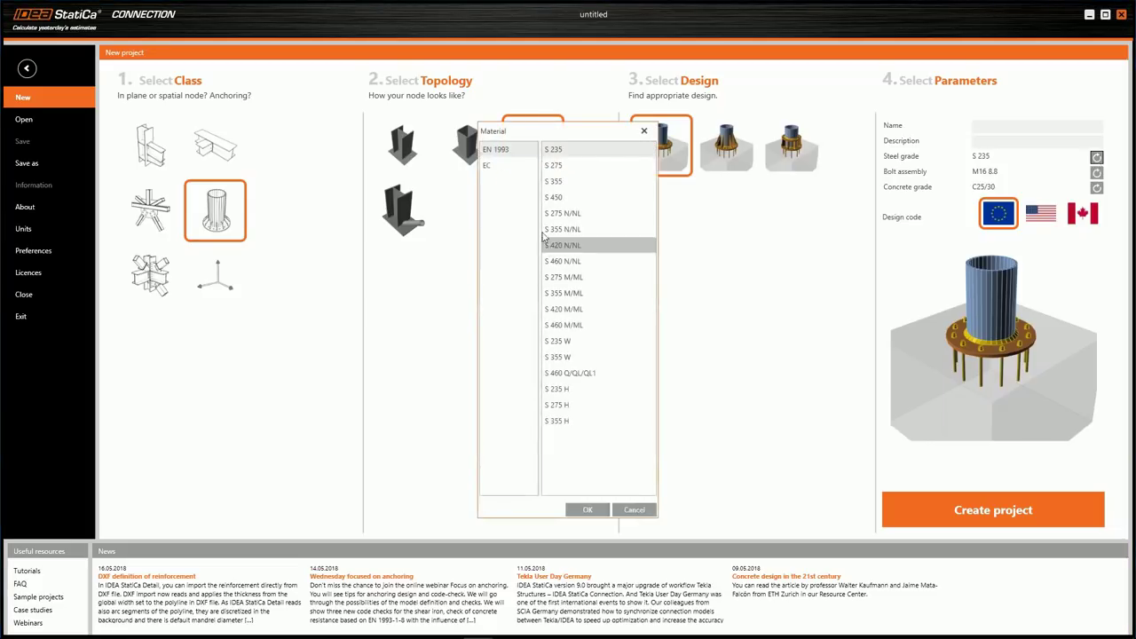
left_click(504, 165)
left_click(494, 151)
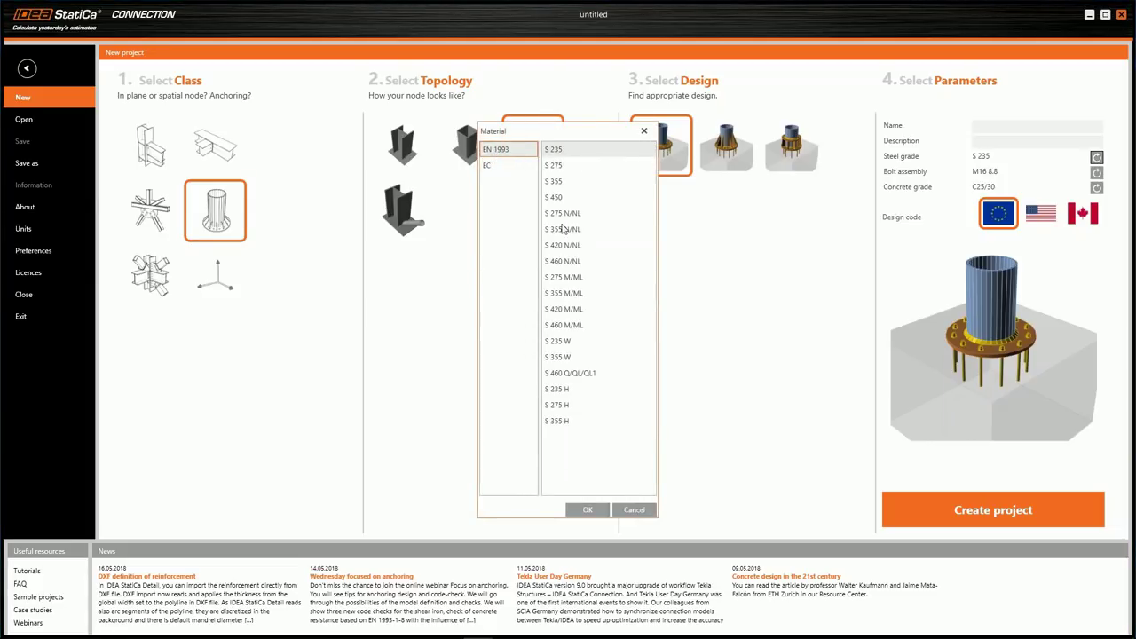
left_click(556, 182)
left_click(586, 510)
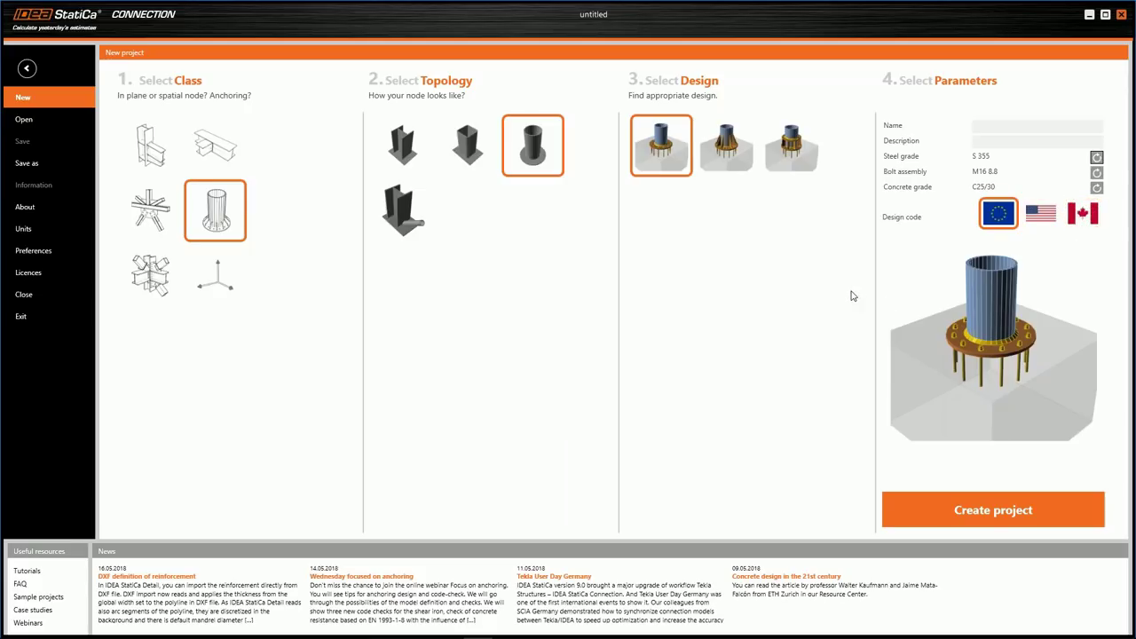
left_click(1019, 516)
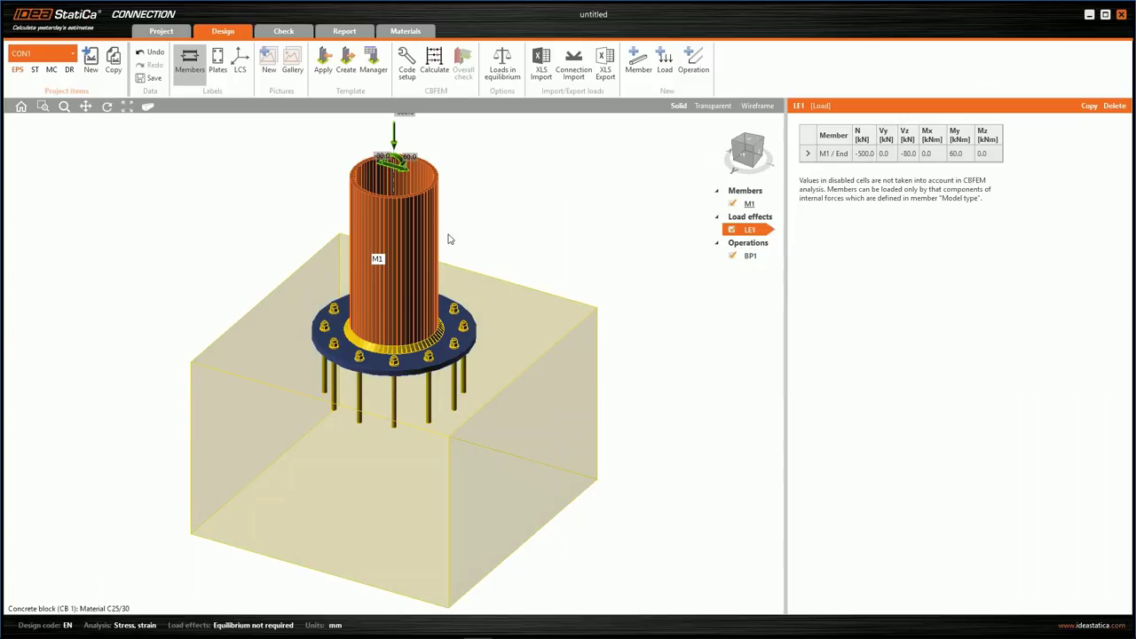
Step: Calculate the anchoring and review its plastic strain with mesh and deformed shape, plus the detailed report
left_click(434, 62)
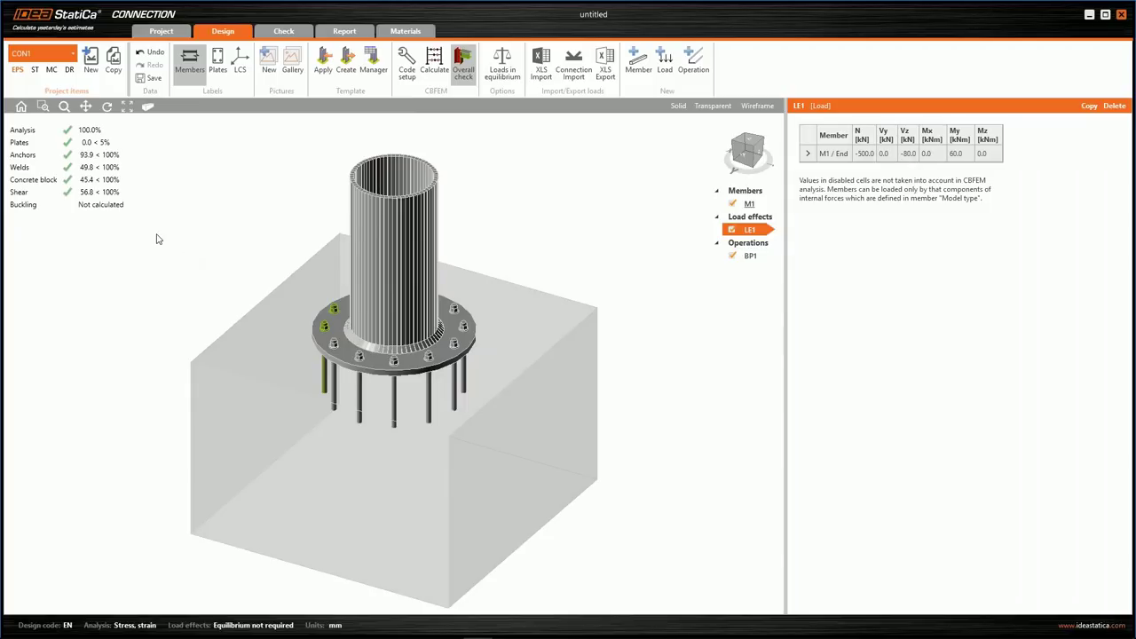
left_click(75, 158)
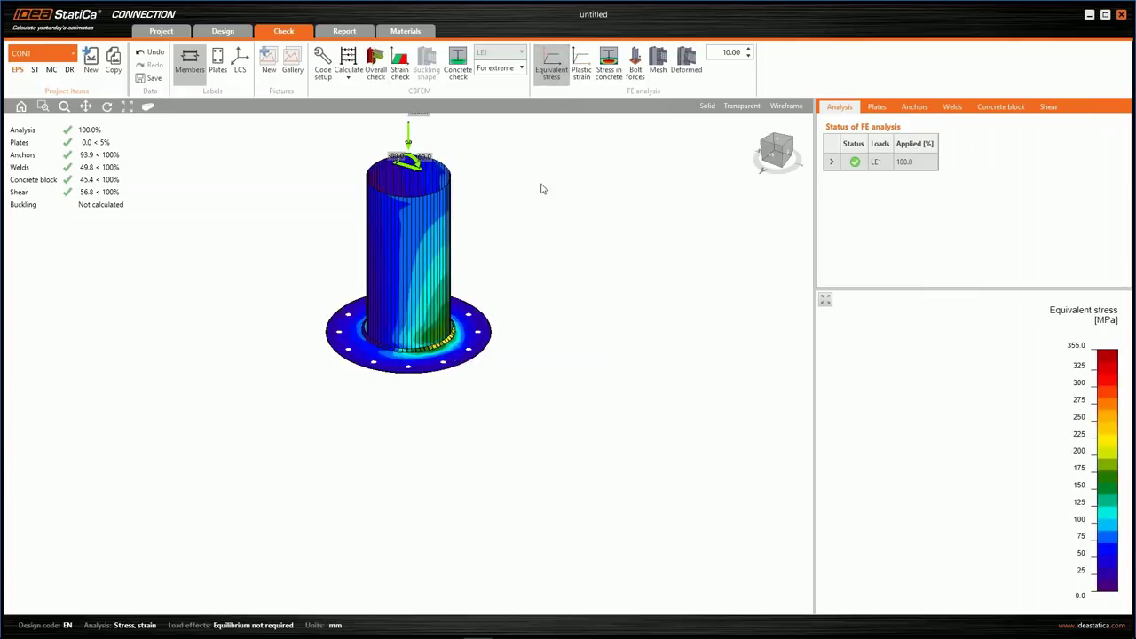
left_click(584, 80)
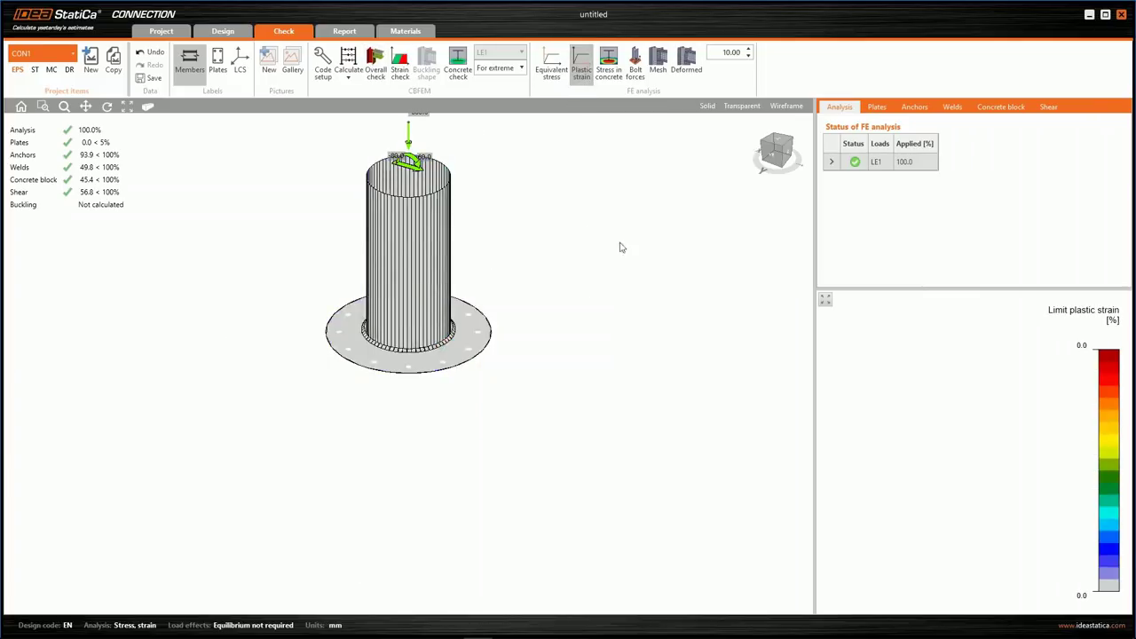
left_click(658, 67)
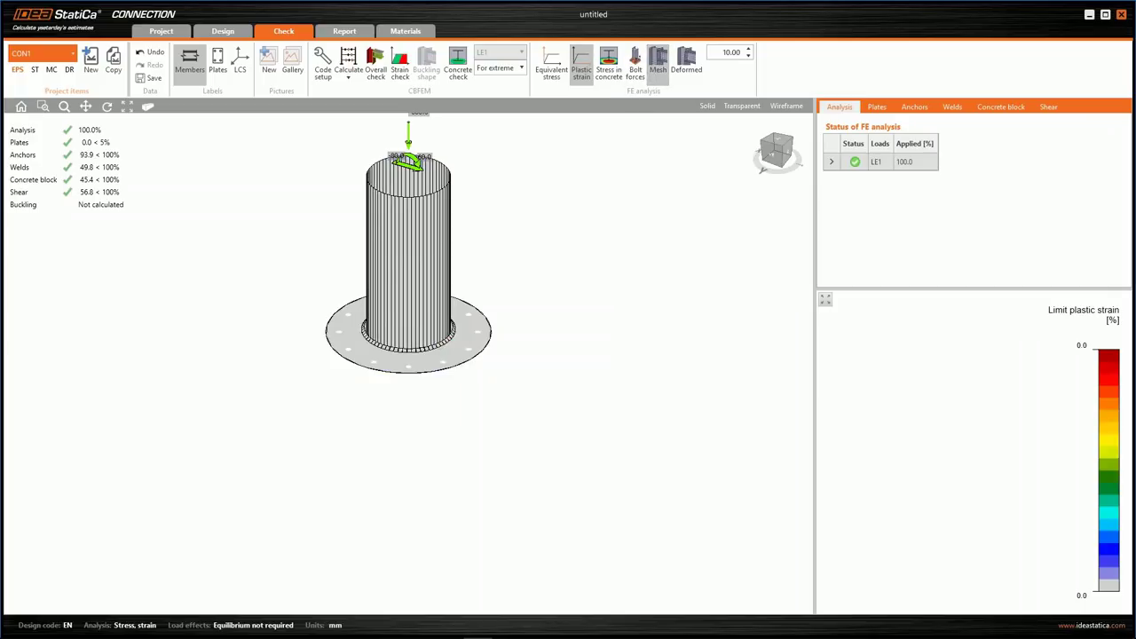
left_click(686, 67)
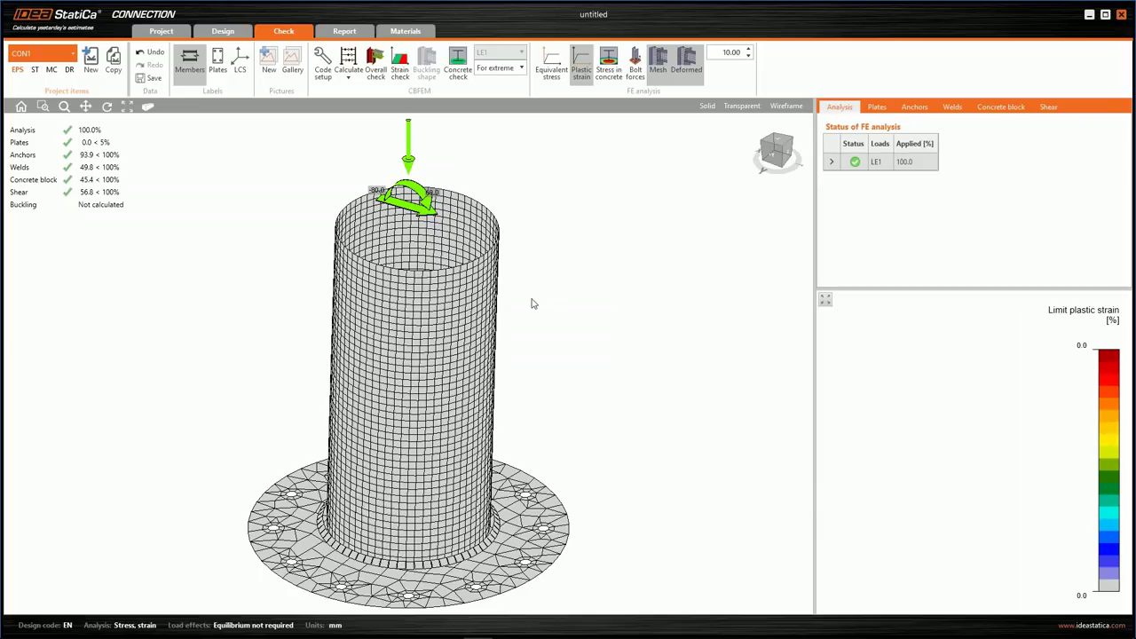
left_click(345, 32)
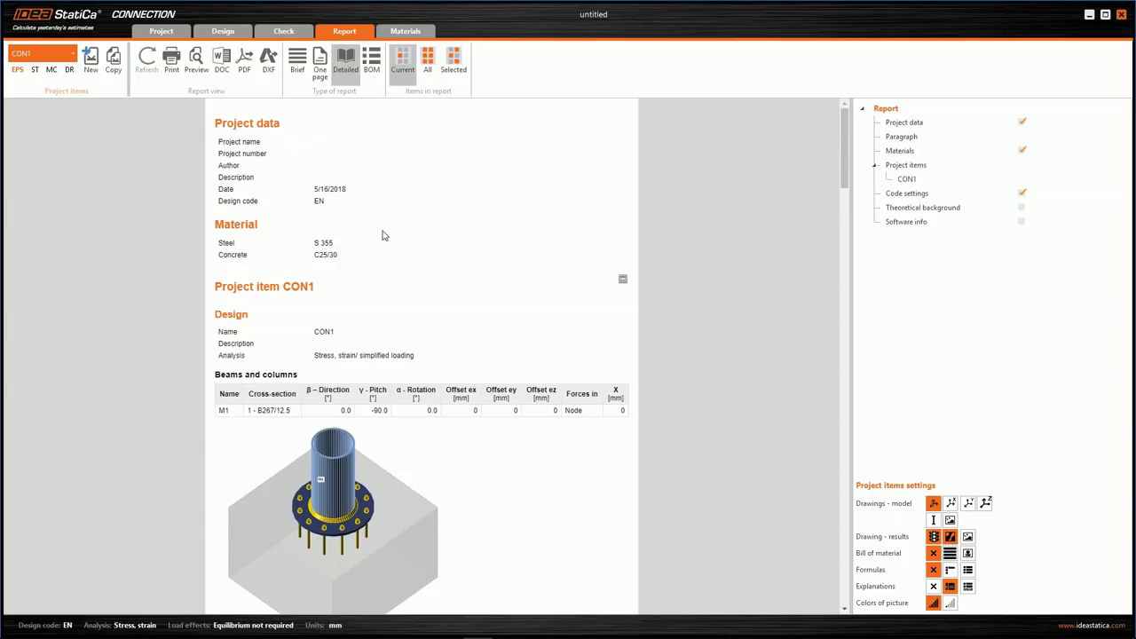
Step: Assign column M1 a new tube cross-section with 600 mm diameter and 15 mm wall thickness in the design model
left_click(223, 31)
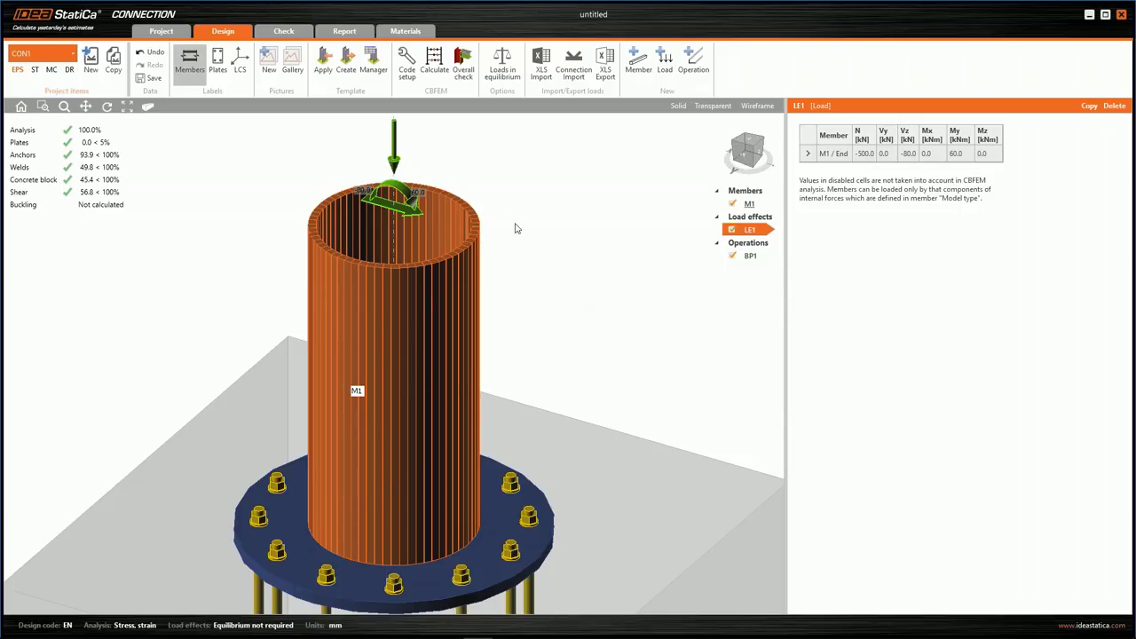
scroll(513, 228, "down", 1)
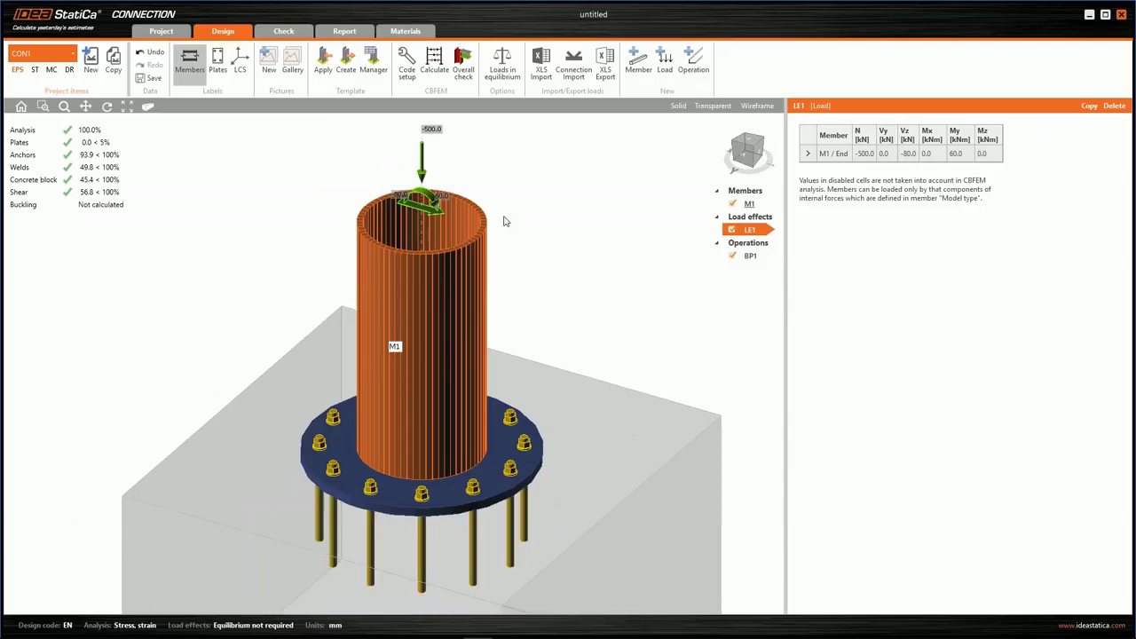
left_click(468, 271)
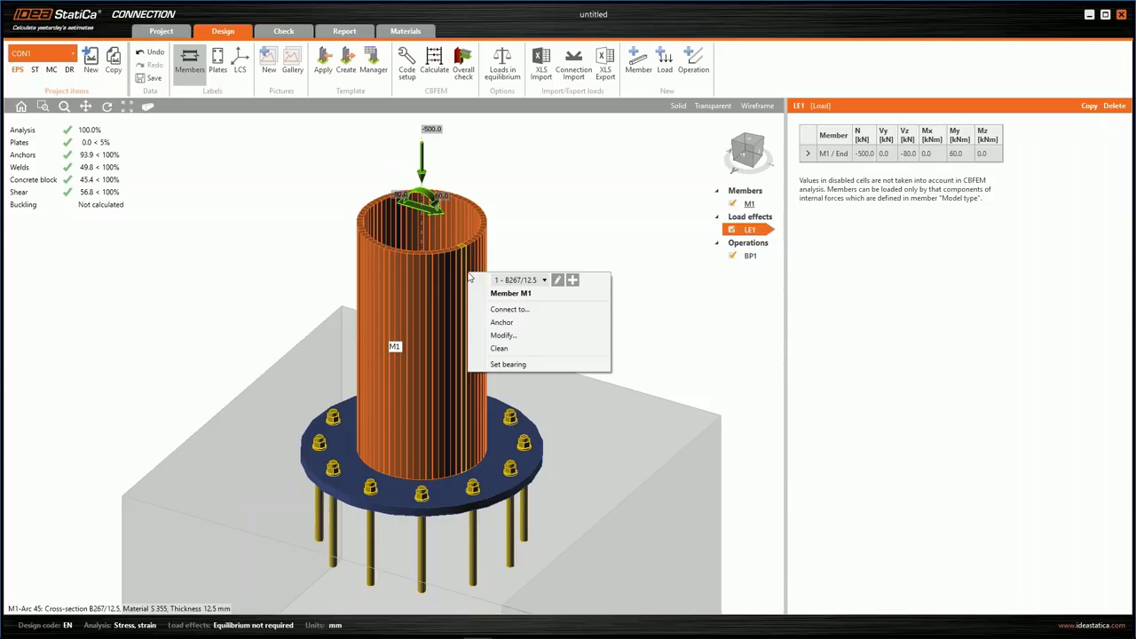
left_click(572, 281)
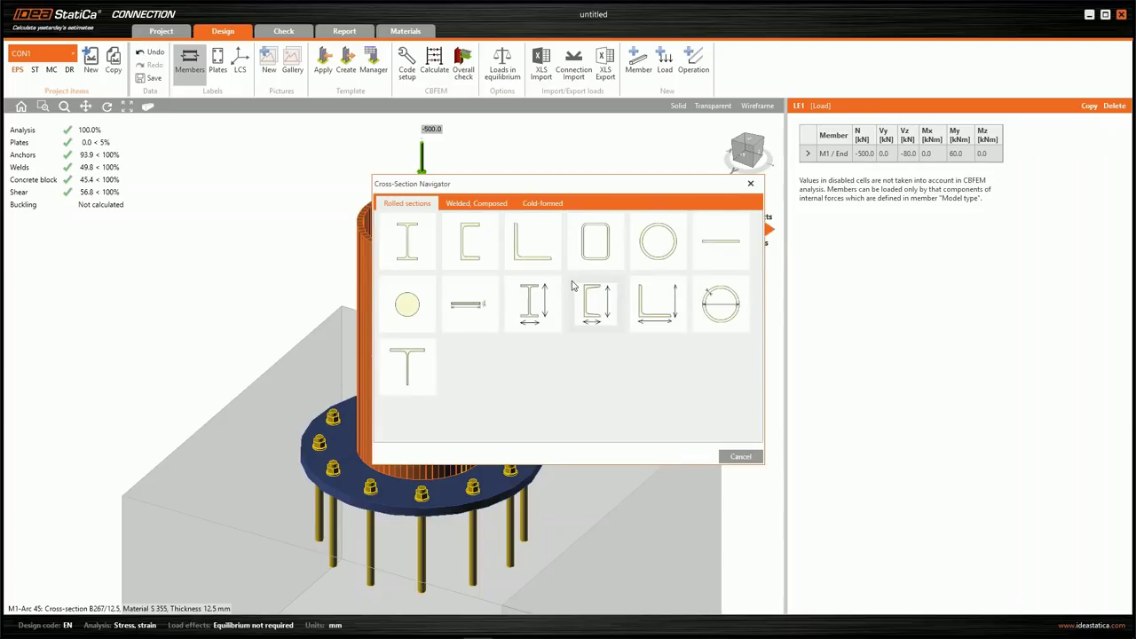
left_click(728, 313)
left_click(332, 232)
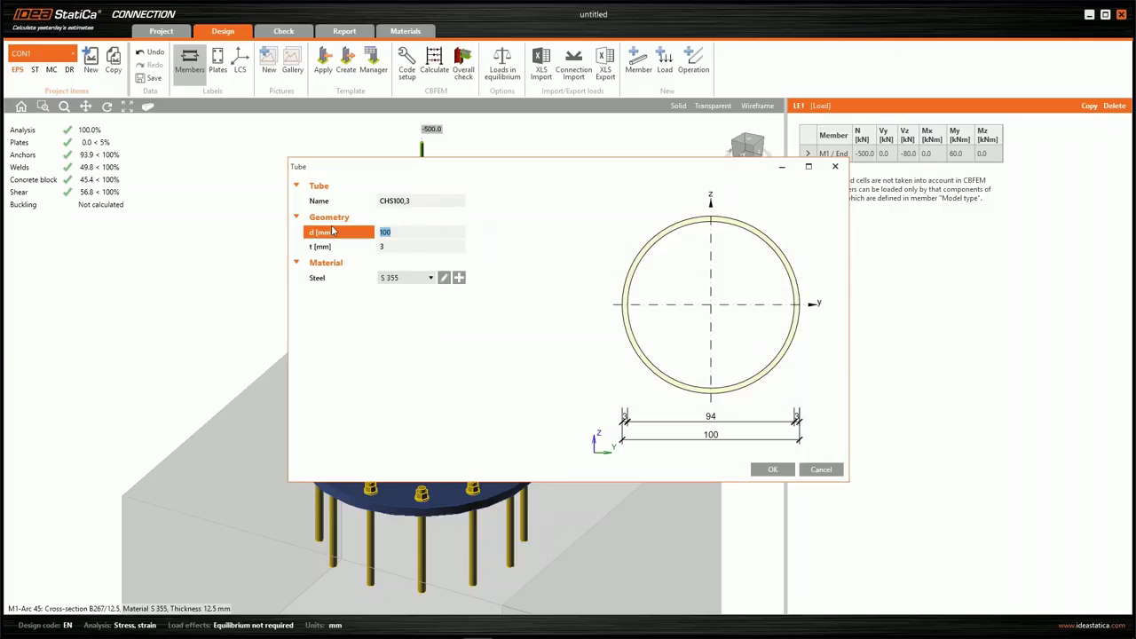
type("600")
left_click(340, 247)
type("15")
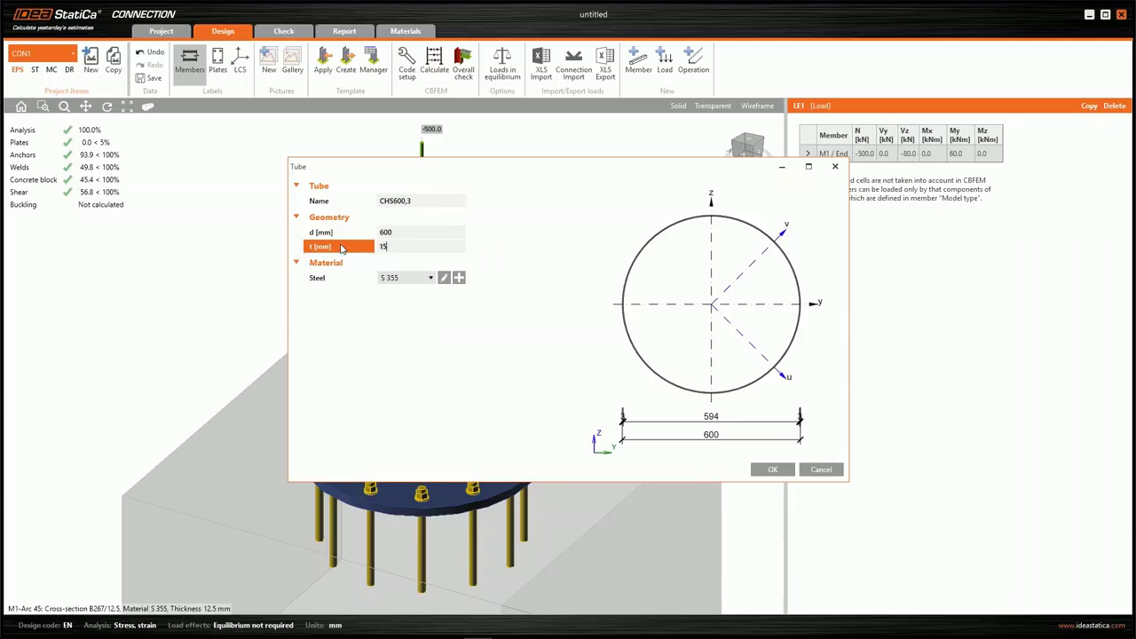
left_click(773, 471)
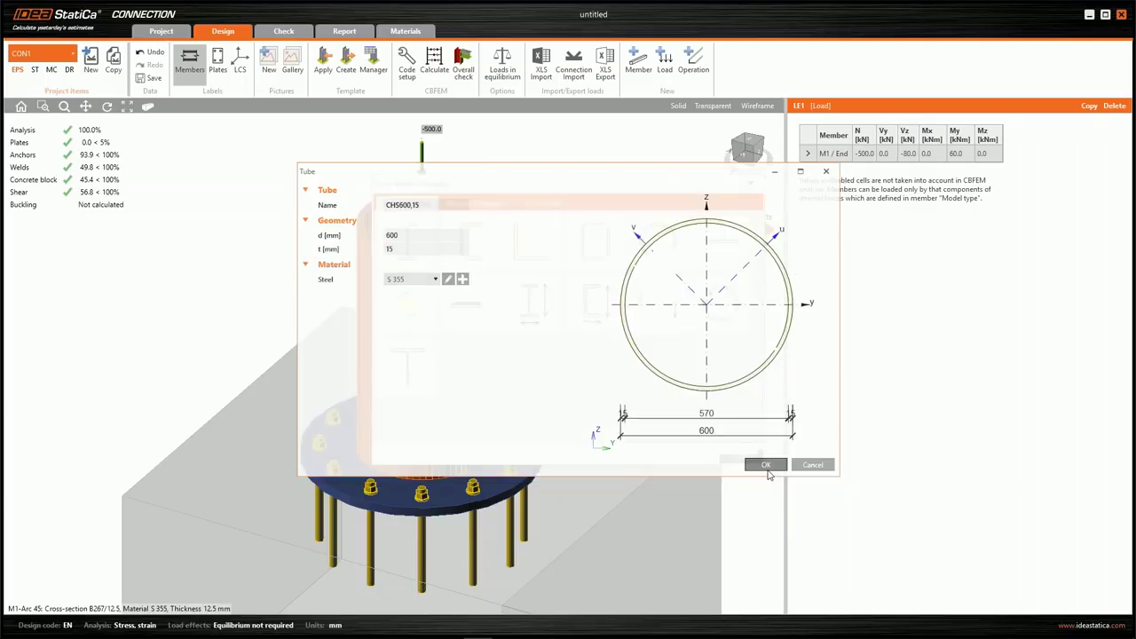
left_click(748, 461)
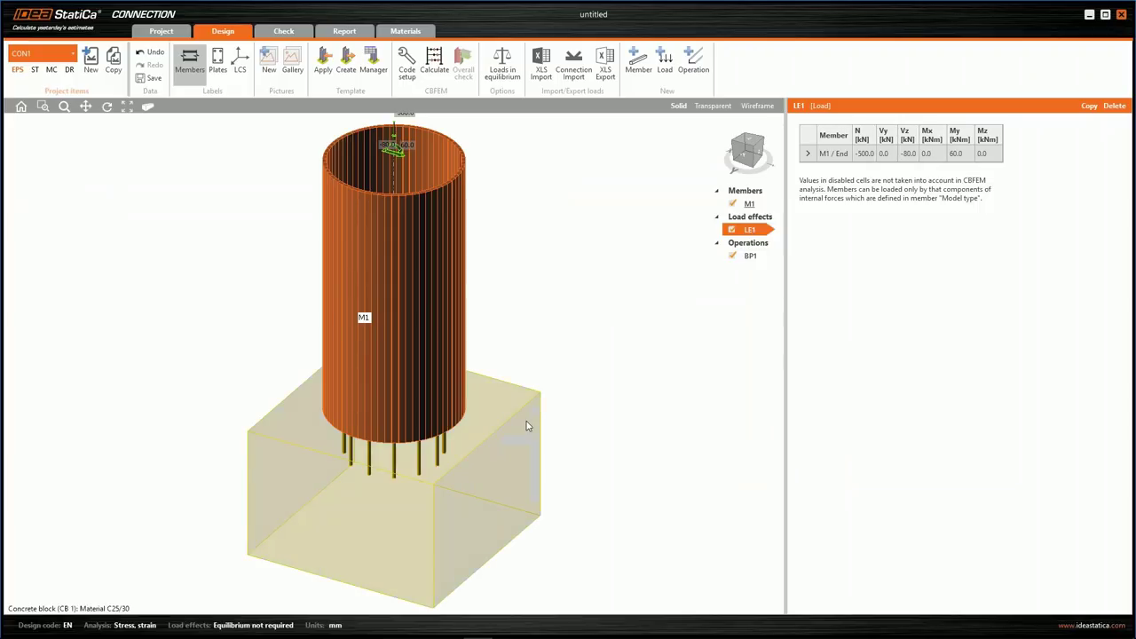
Step: Start the XLS load import and switch to Excel to copy the internal forces in A2:F2 of Internal forces.csv
scroll(418, 353, "down", 1)
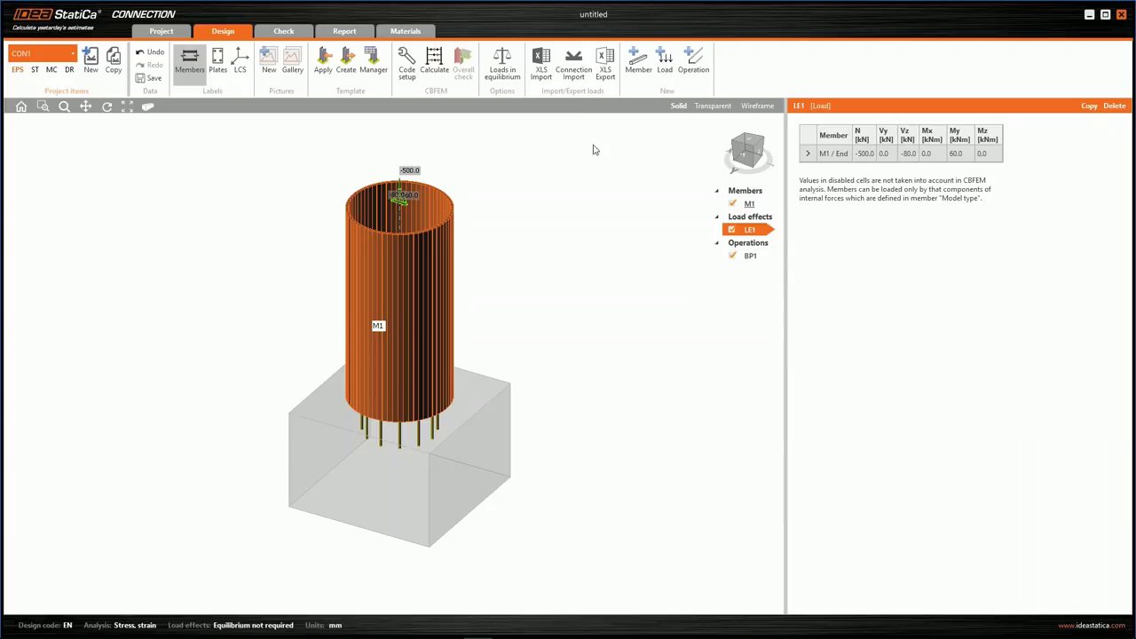
left_click(541, 67)
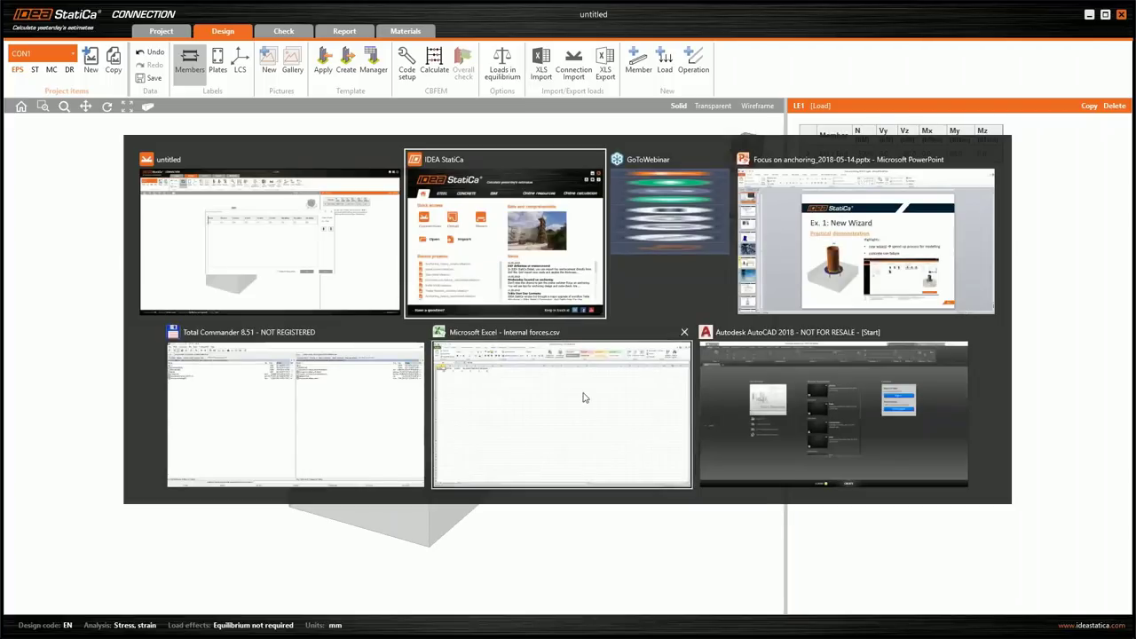
left_click(573, 363)
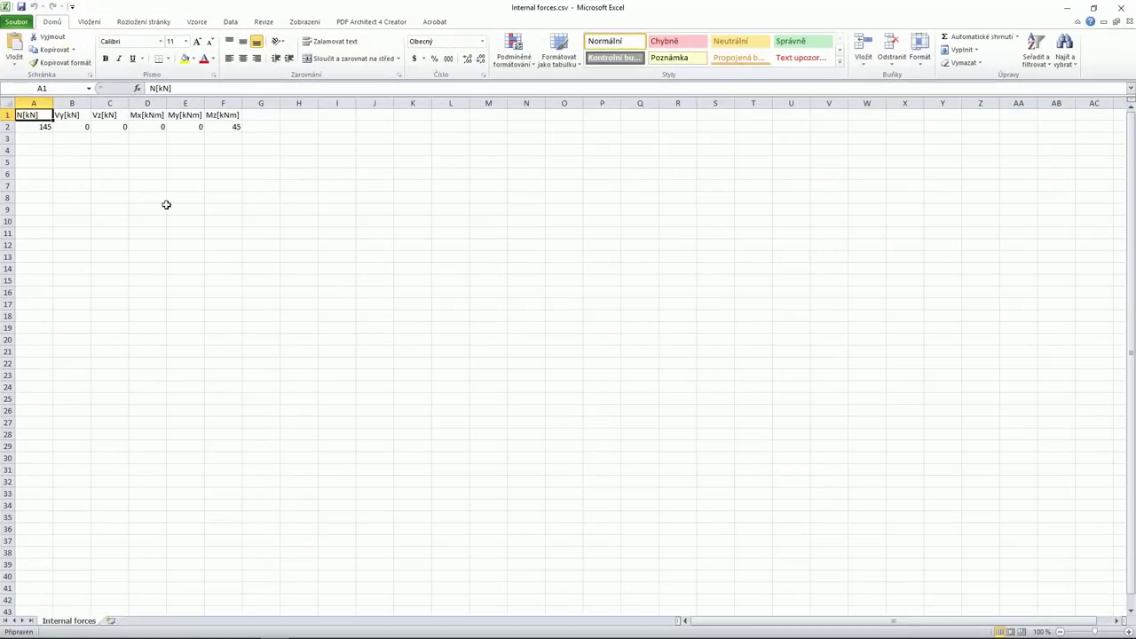
left_click_drag(40, 127, 206, 127)
key("ctrl+c")
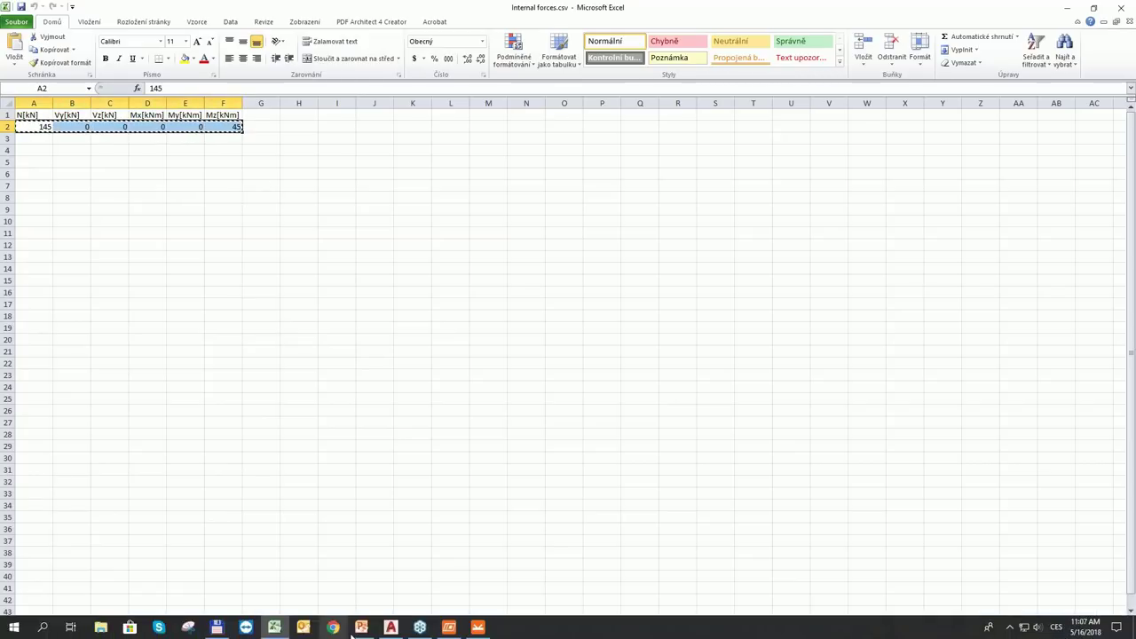
Step: Switch back to IDEA StatiCa and import the copied internal forces as load effect LE2, replacing the existing loads
left_click(477, 627)
left_click(495, 236)
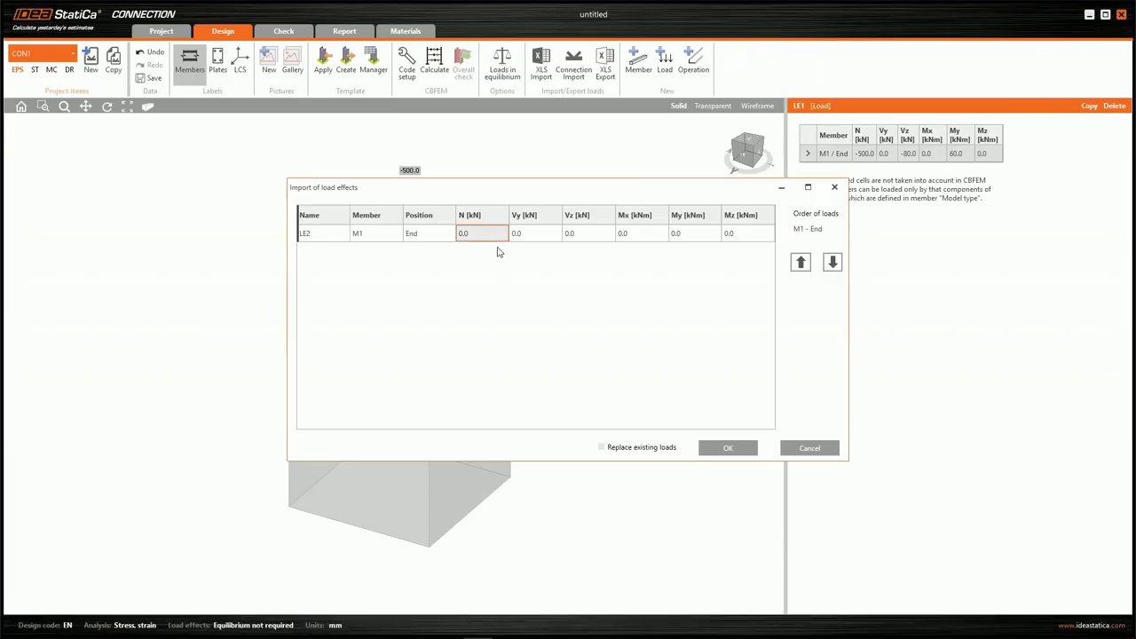
key("ctrl+v")
left_click(728, 447)
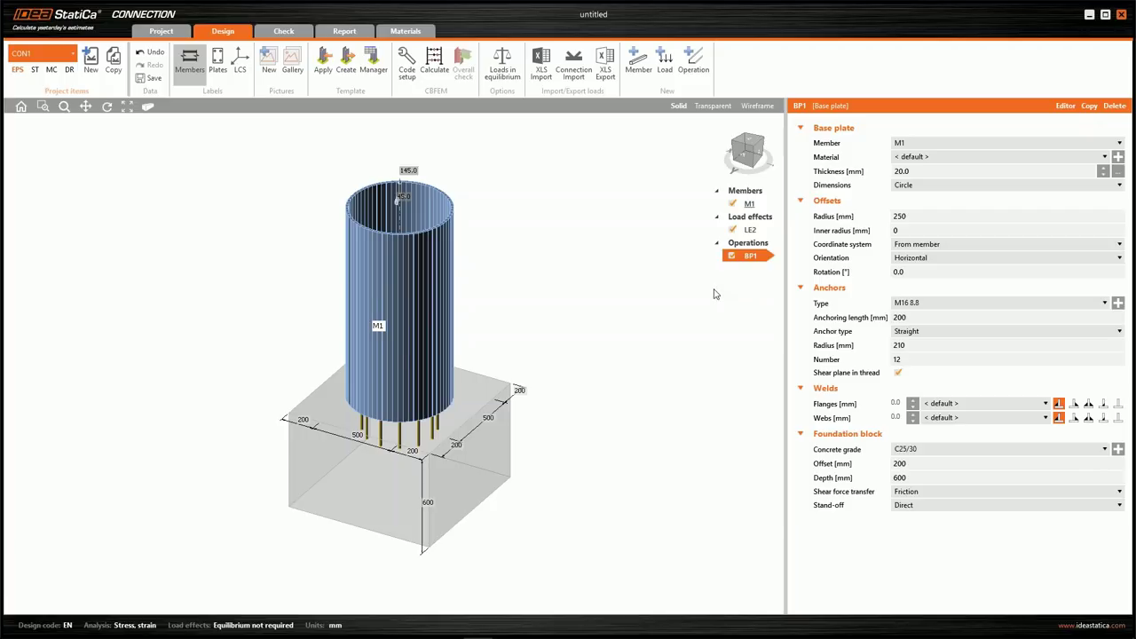
Step: Set the base plate BP1 to a thickness of 40 mm and a radius of 500 mm
left_click(936, 171)
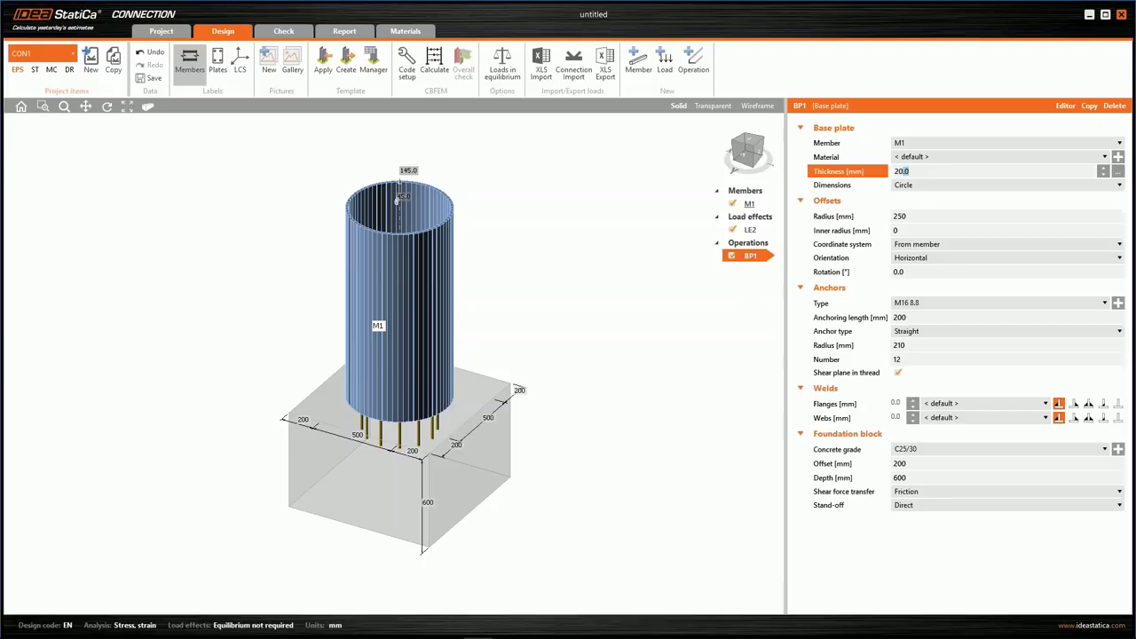
type("40")
key("Tab")
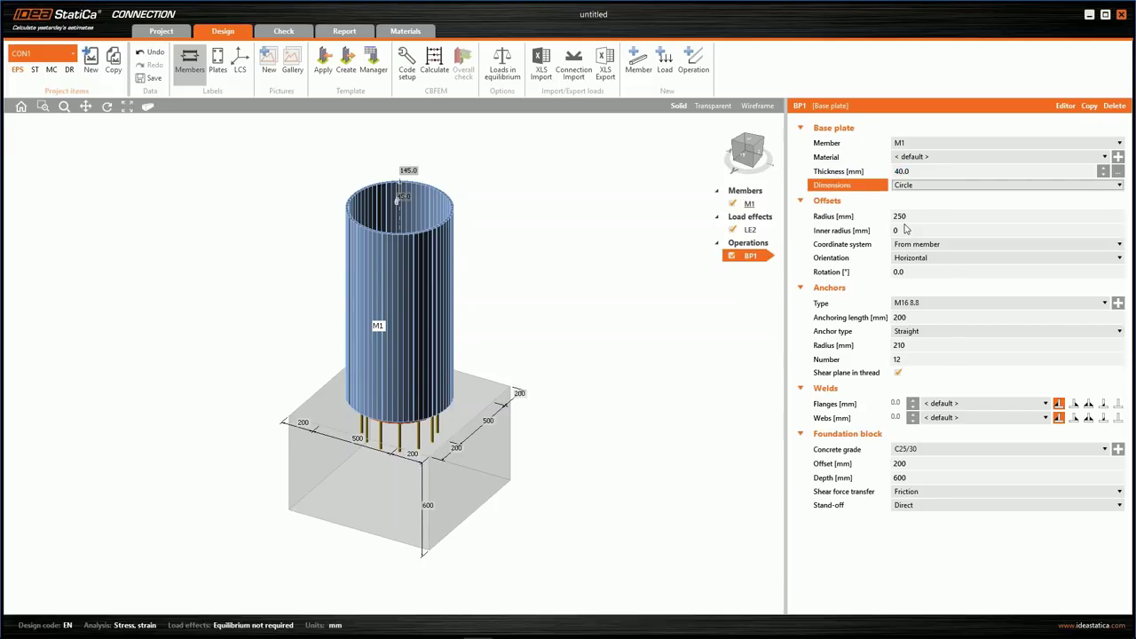
key("Tab")
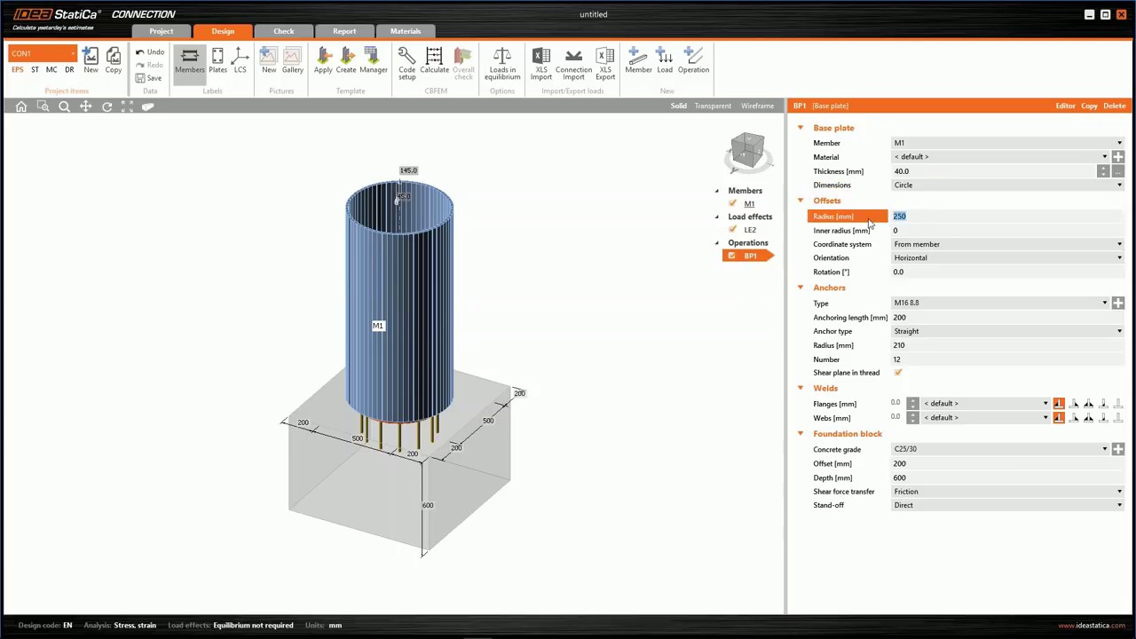
type("500")
key("Tab")
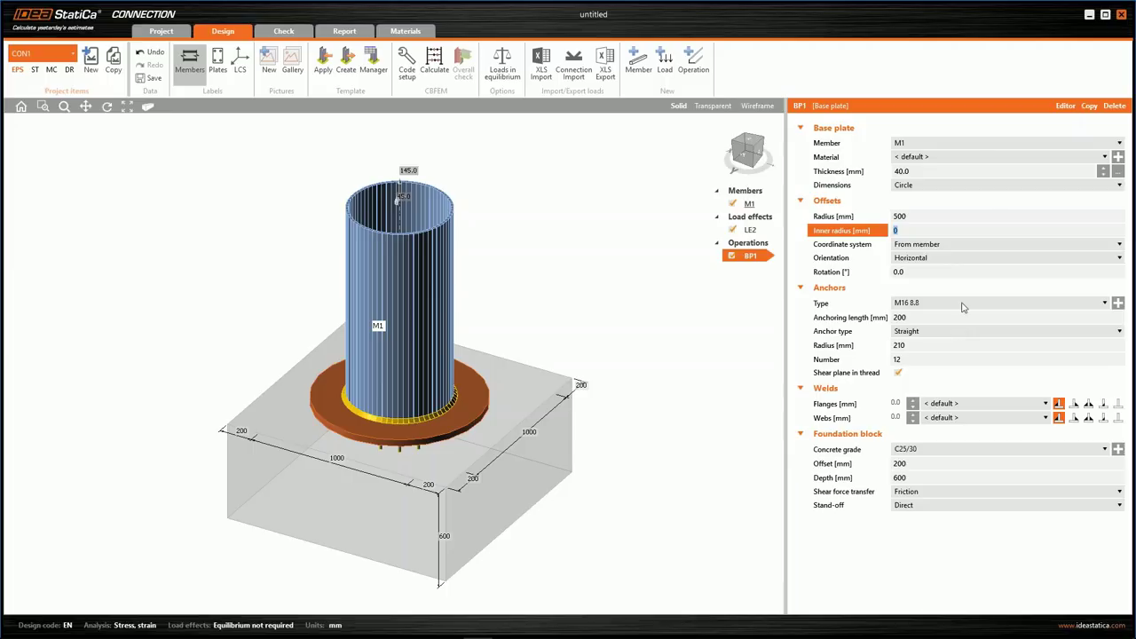
Step: Change the base plate anchors to M36 8.8 bolts with an anchoring length of 300 mm
left_click(1117, 303)
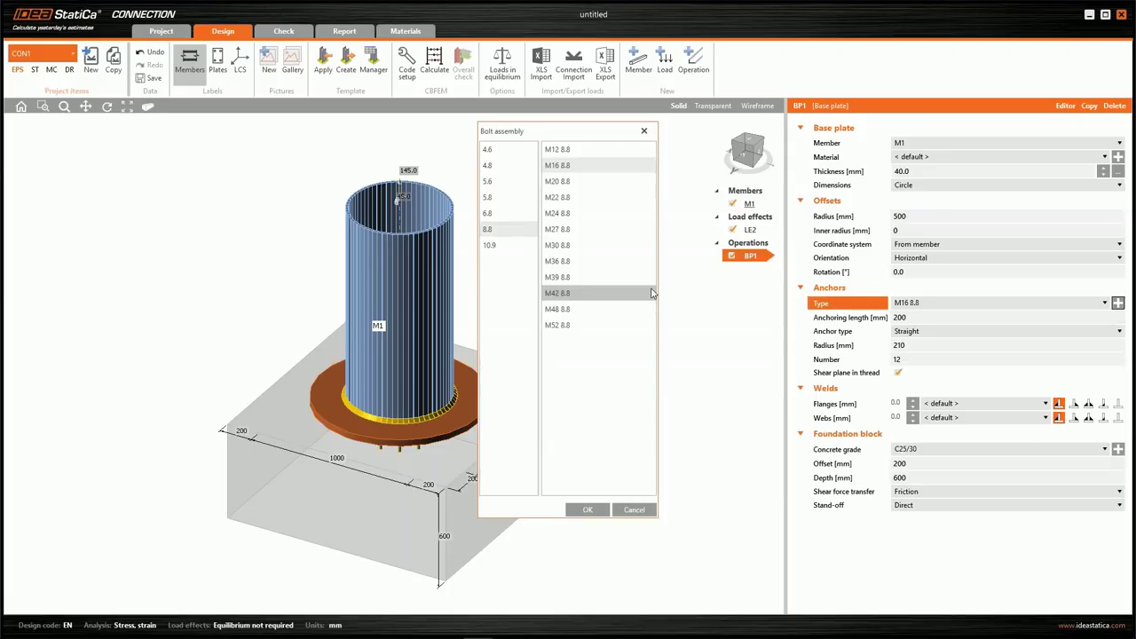
left_click(511, 234)
left_click(568, 262)
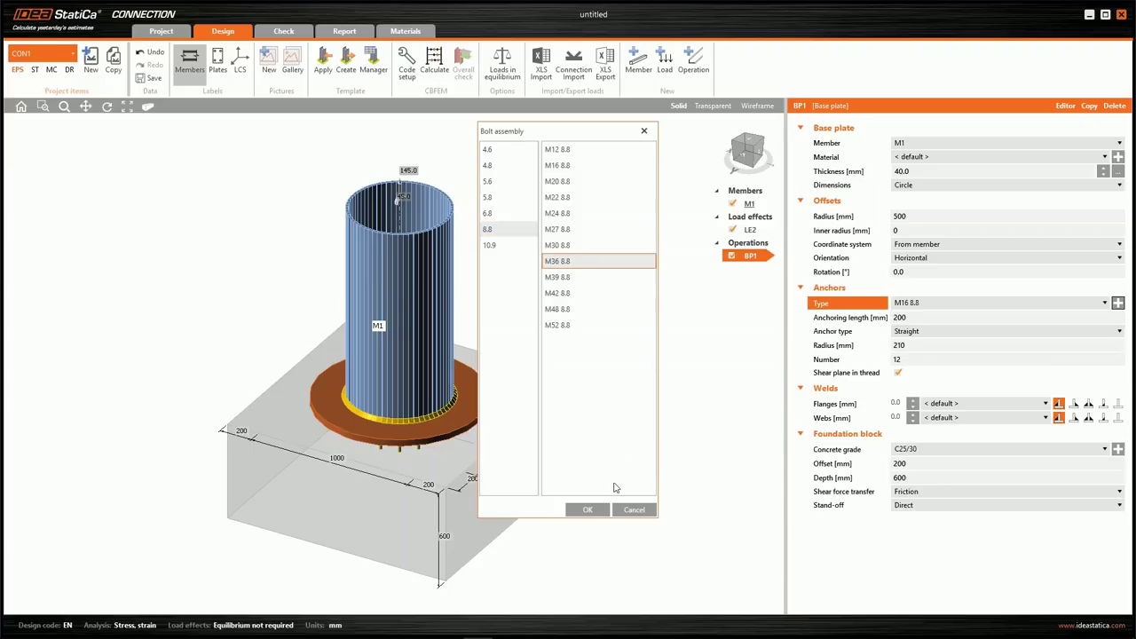
left_click(588, 511)
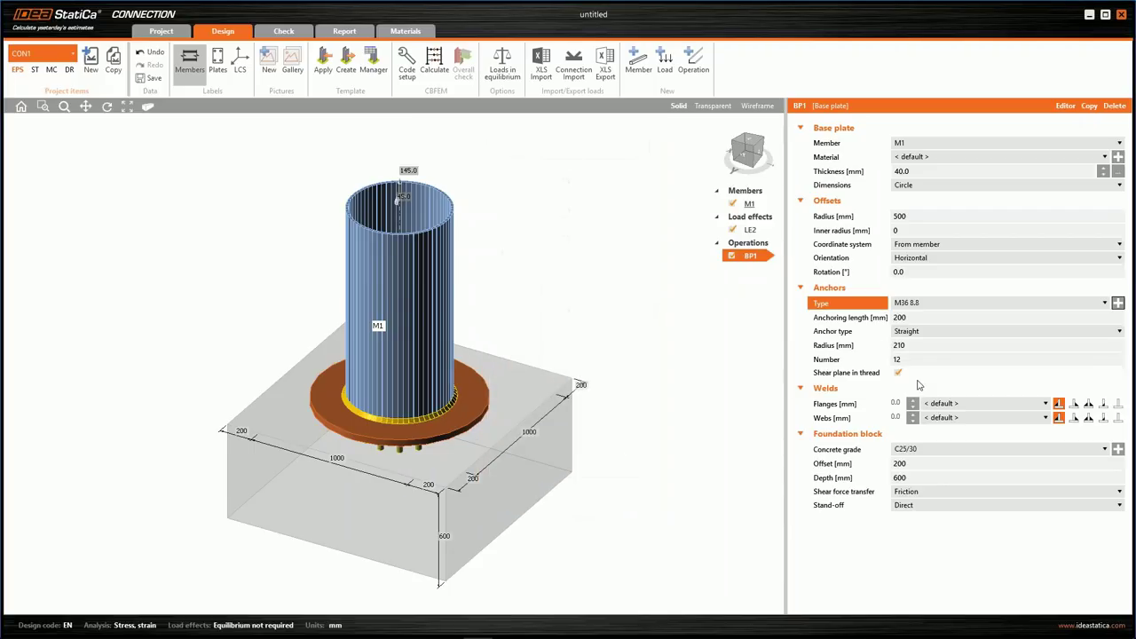
left_click(868, 321)
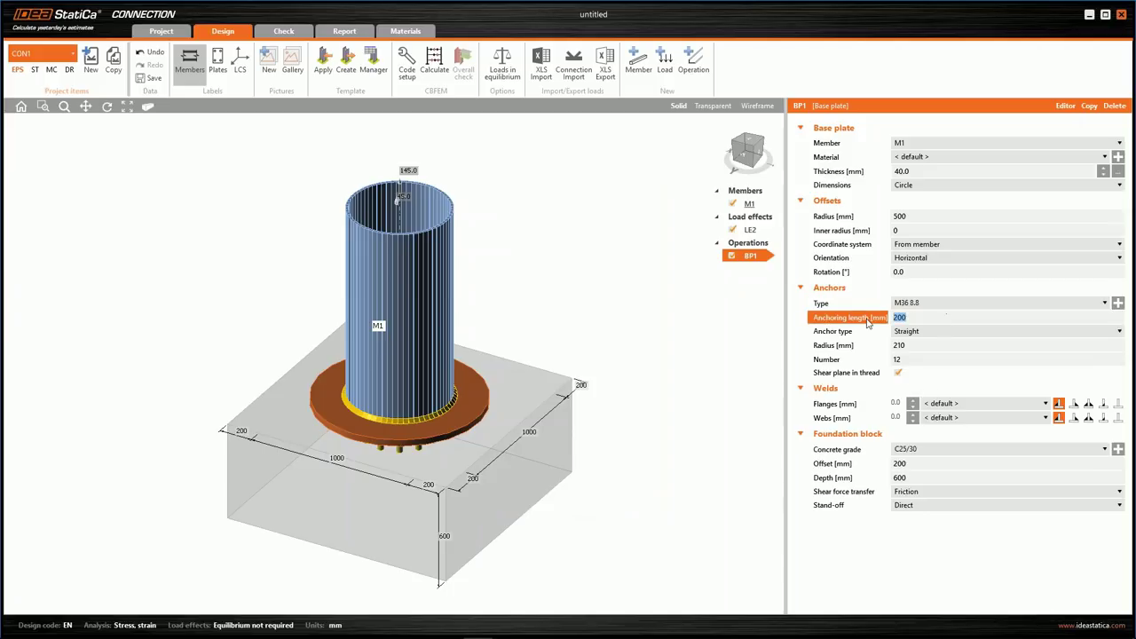
type("300")
key("Tab")
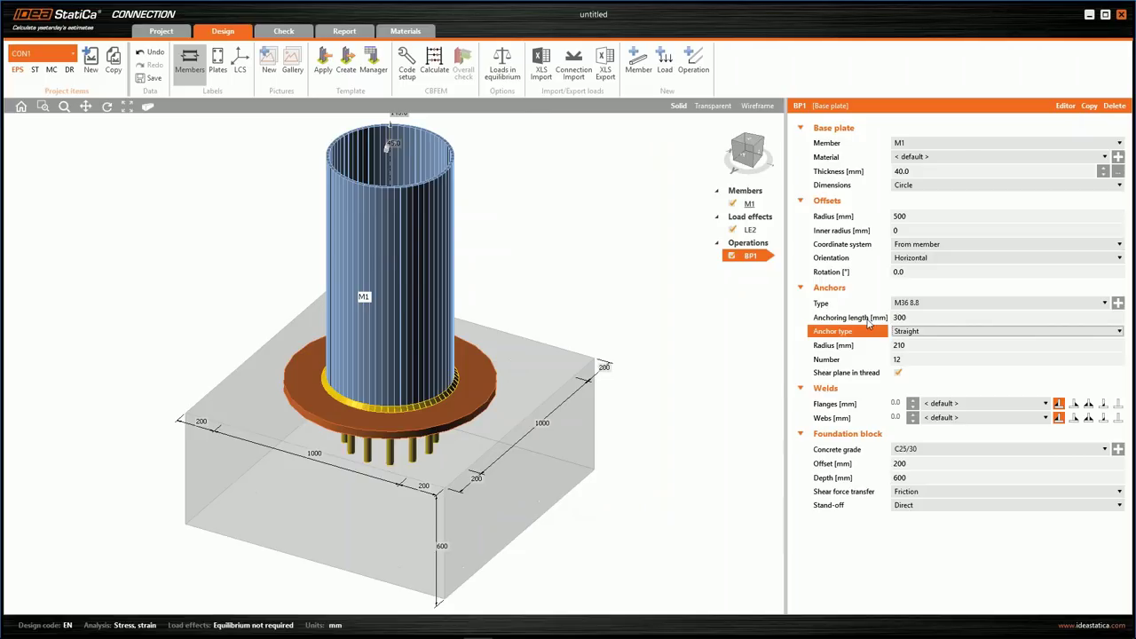
Step: Arrange the base plate anchors as 4 pieces on a 400 mm radius
left_click(809, 345)
type("400")
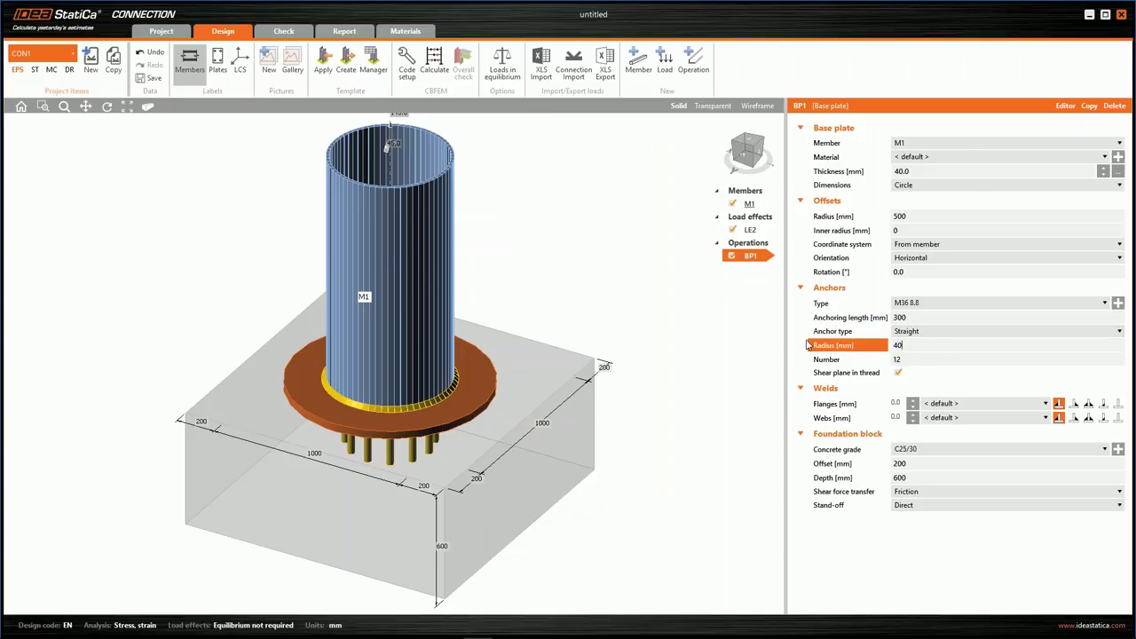
key("Tab")
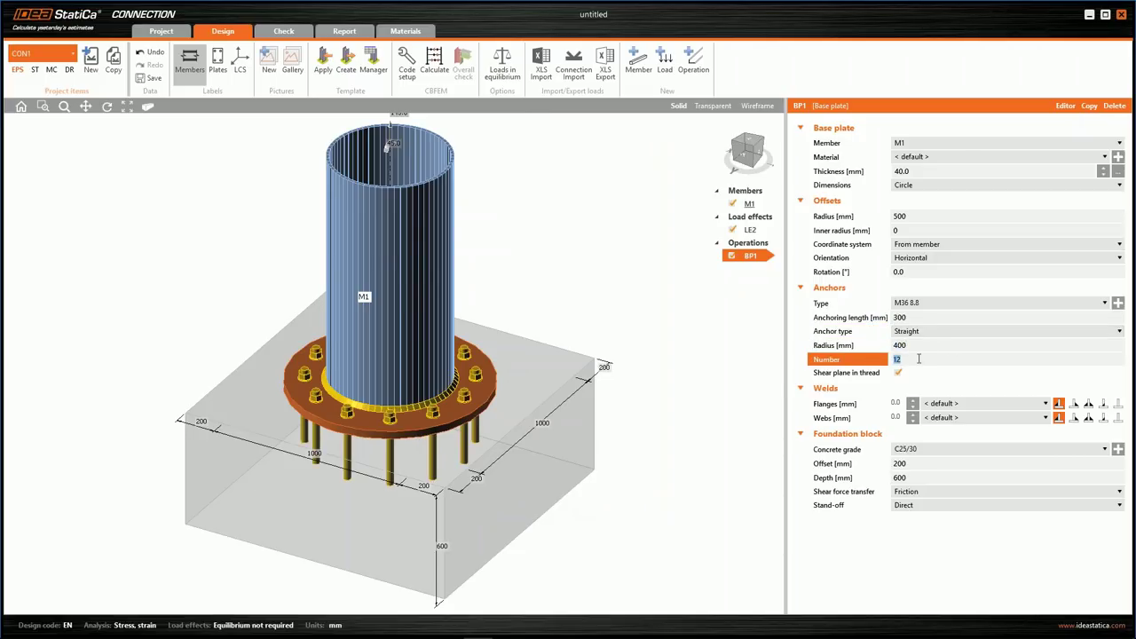
type("4")
key("Tab")
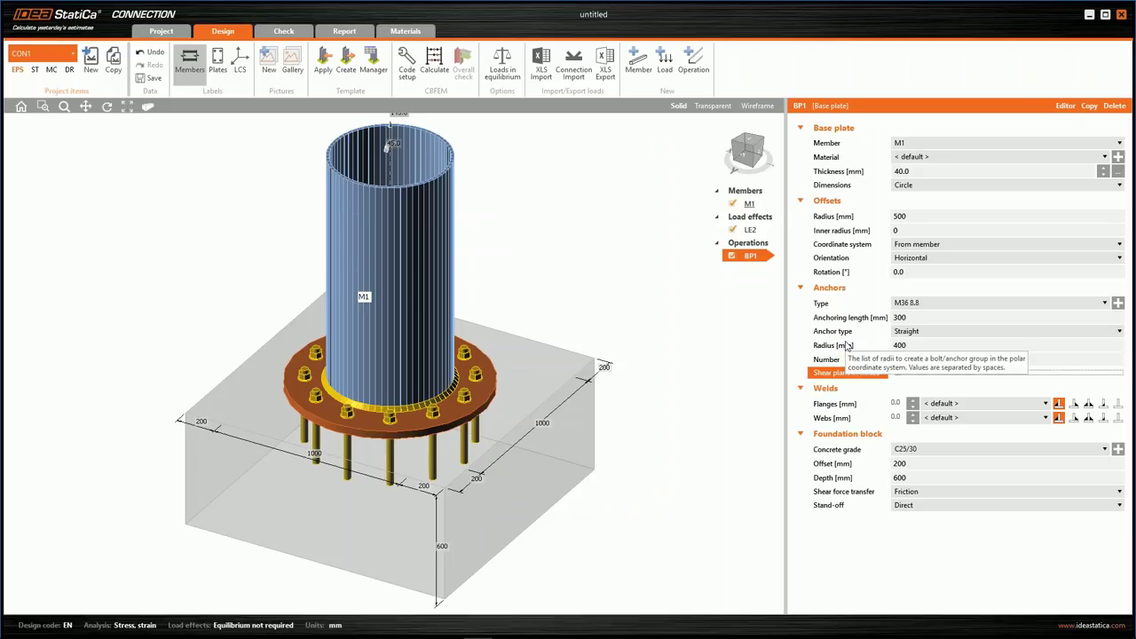
Step: Set both the flange and web welds of the base plate to 12 mm
left_click(897, 405)
type("12")
key("Tab")
type("12")
key("Tab")
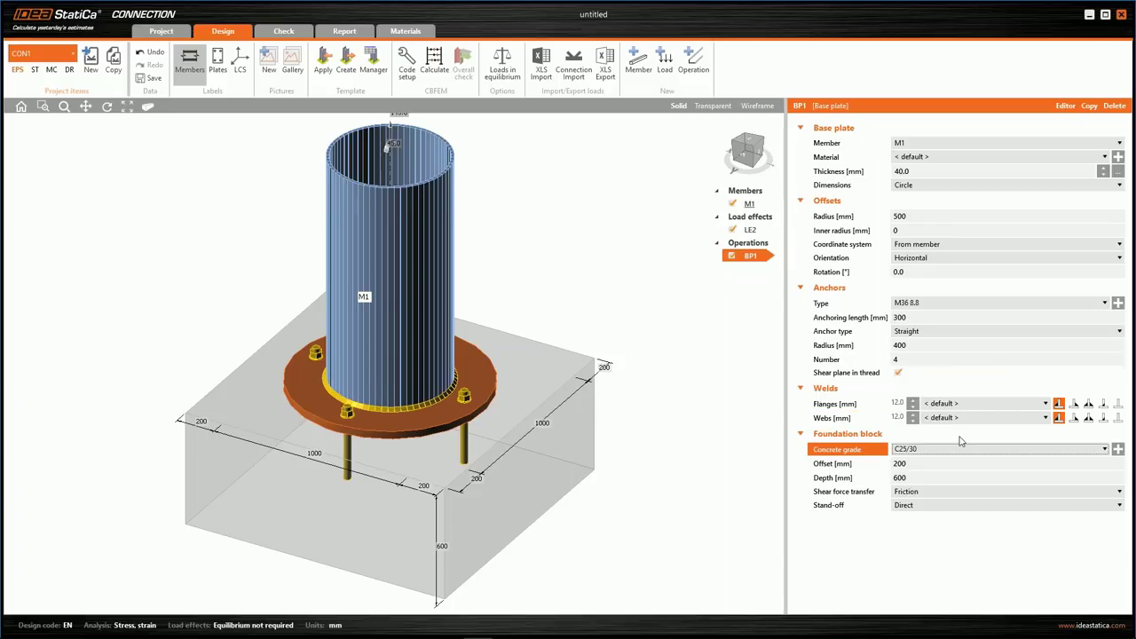
Step: Assign concrete grade C30/37 from EN 1992 to the foundation block
left_click(1117, 449)
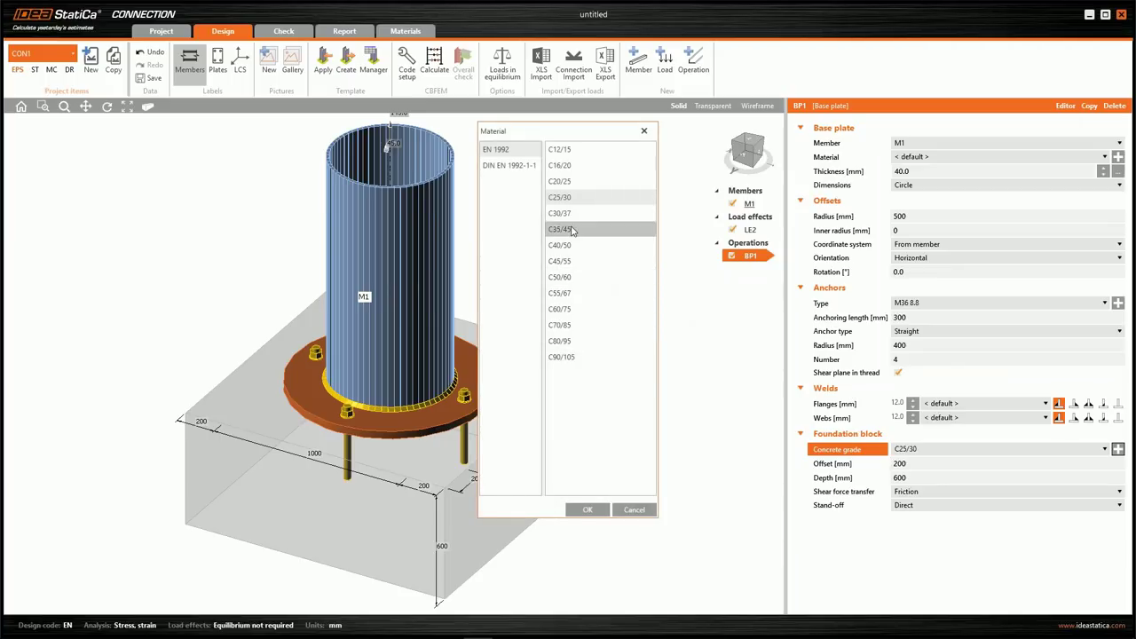
left_click(568, 214)
left_click(588, 509)
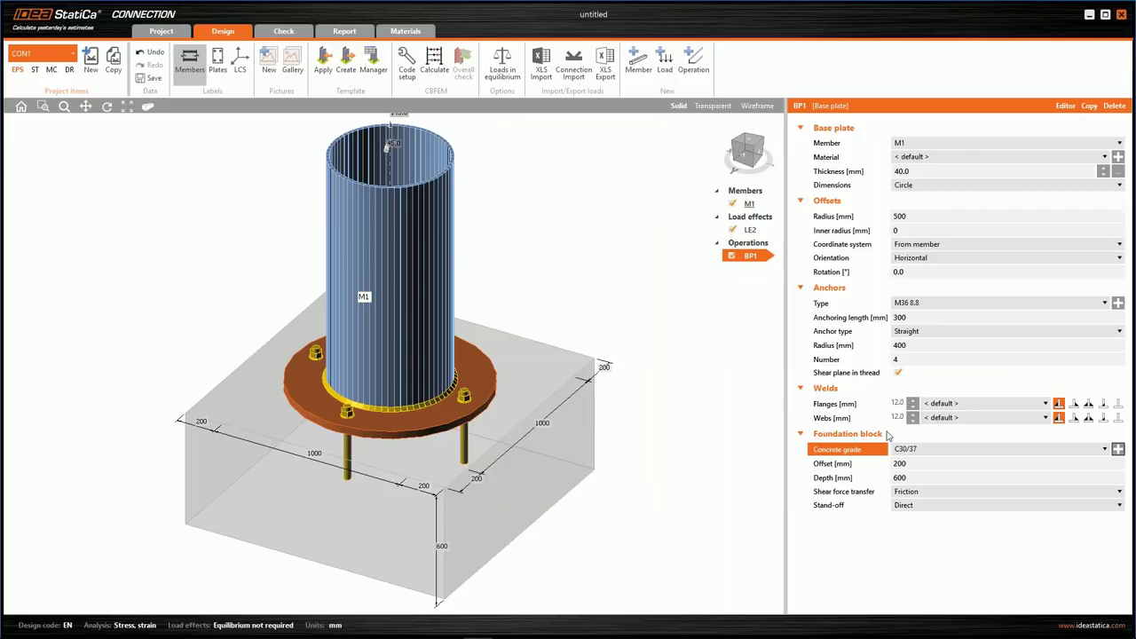
Step: Set the foundation block's offset to 500 mm and its depth to 500 mm
left_click(939, 464)
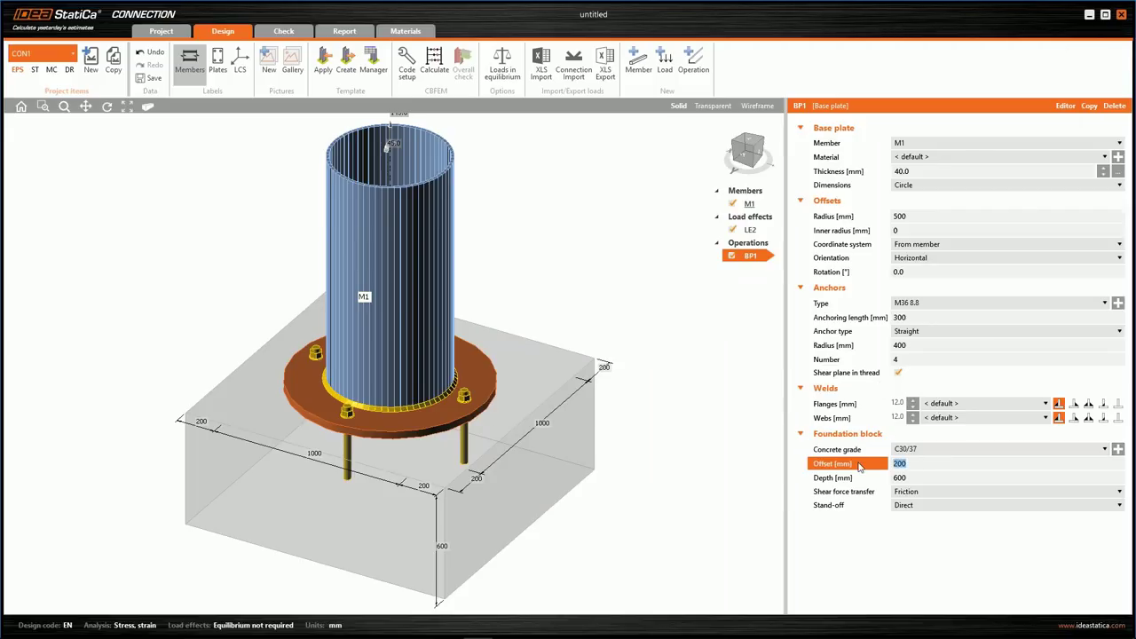
type("500")
key("Tab")
type("500")
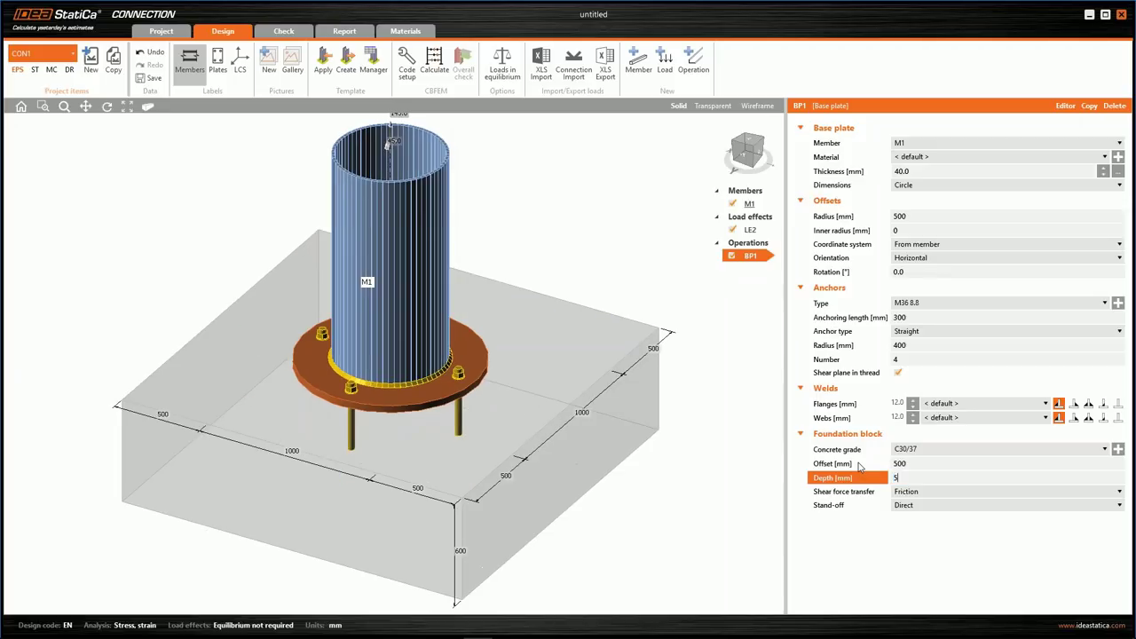
key("Tab")
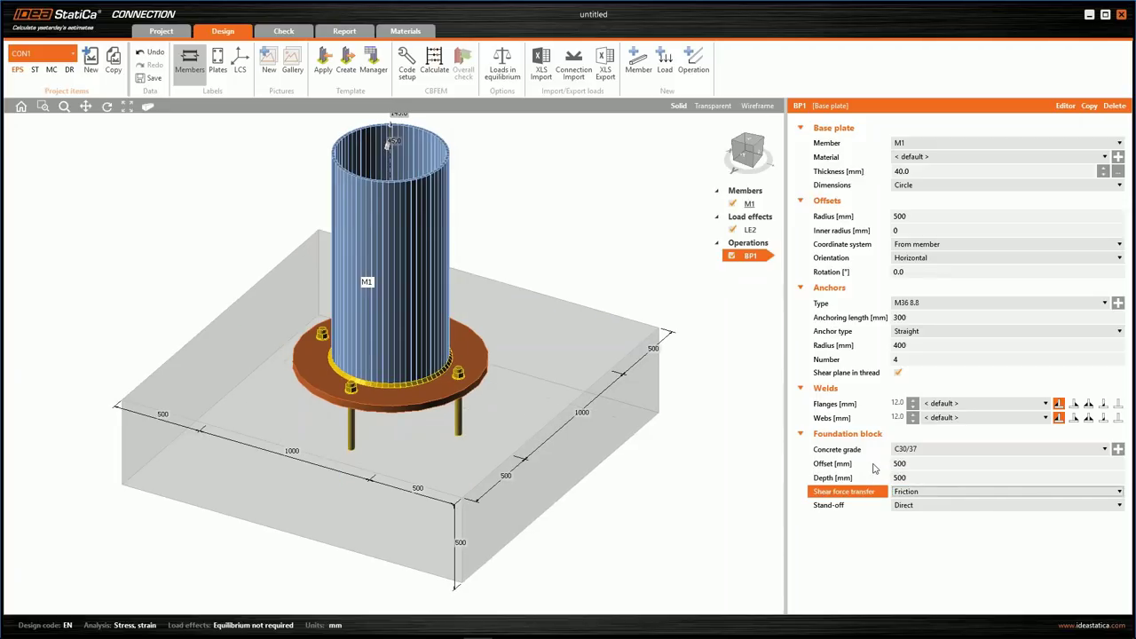
Step: Transfer the shear force through the anchors and calculate the connection
left_click(946, 494)
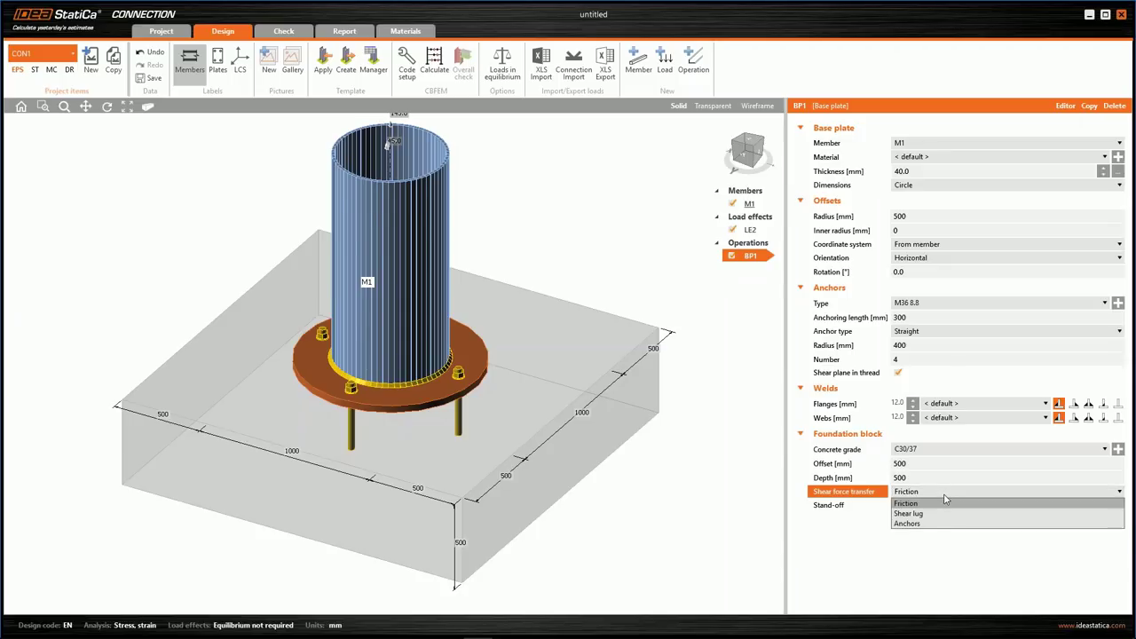
left_click(930, 526)
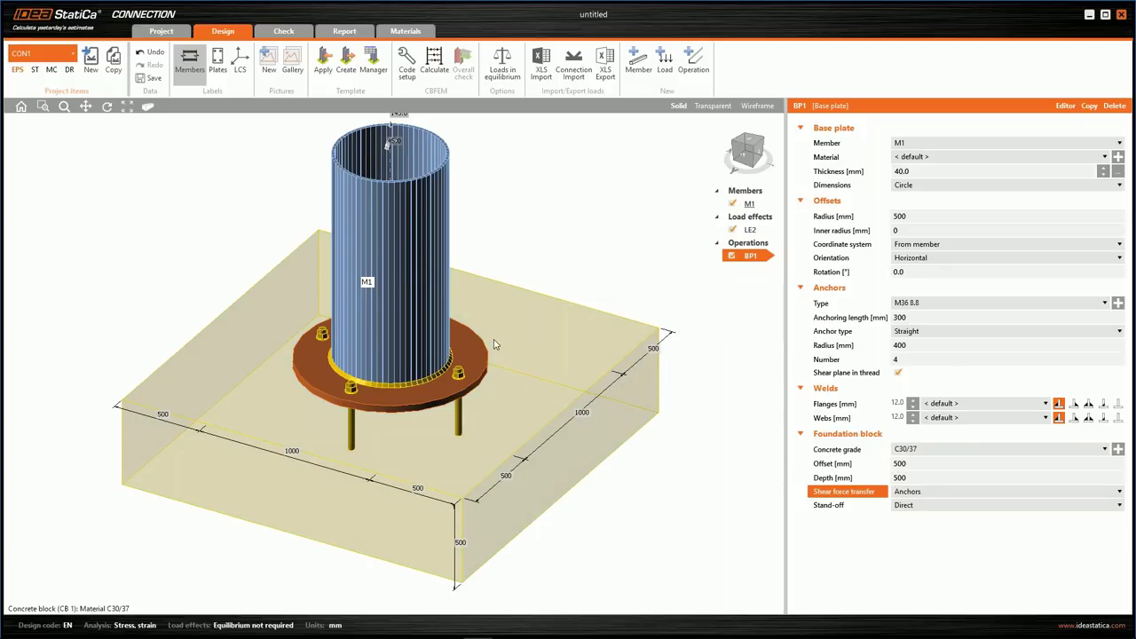
scroll(493, 344, "down", 2)
left_click(434, 64)
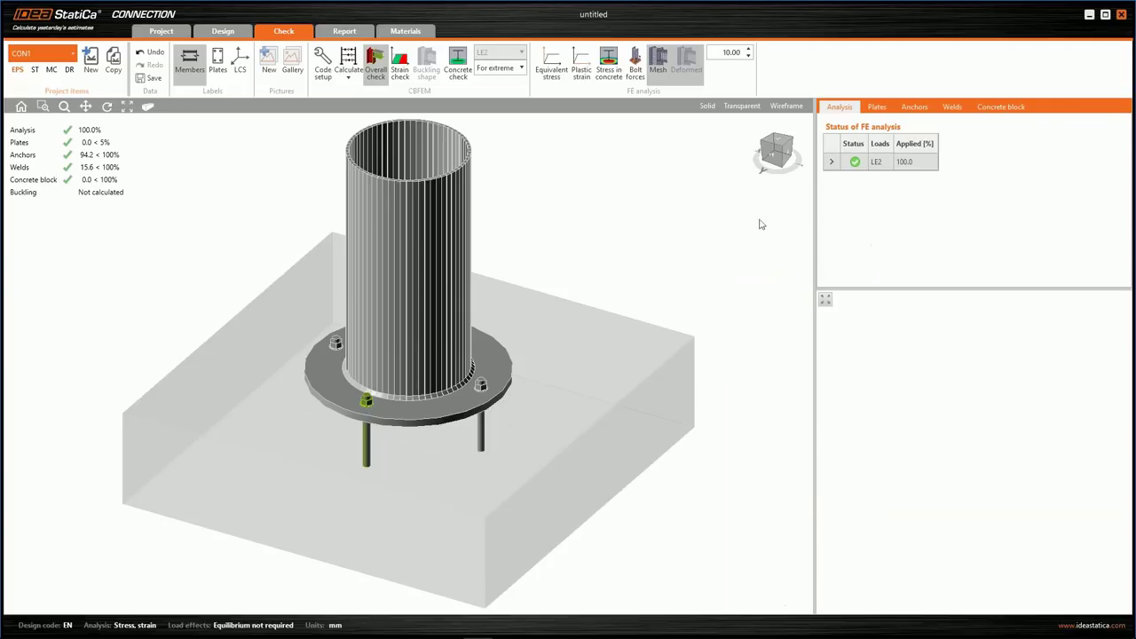
Step: Examine the anchor check results, including the detailed concrete cone resistance formulas for anchor A3
left_click(910, 110)
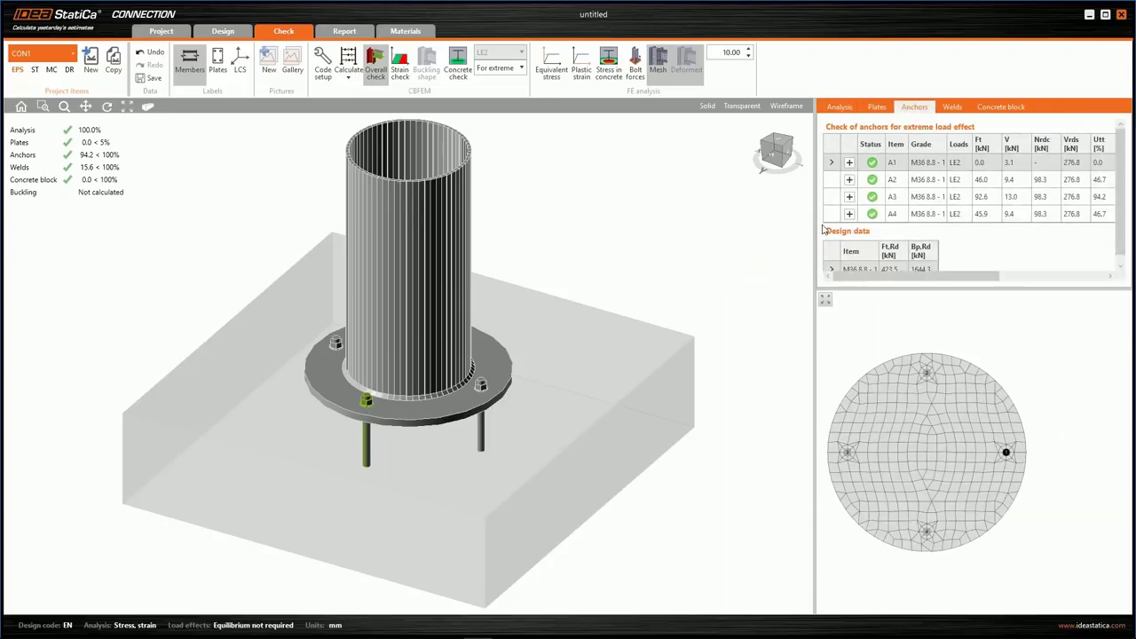
left_click_drag(814, 226, 586, 236)
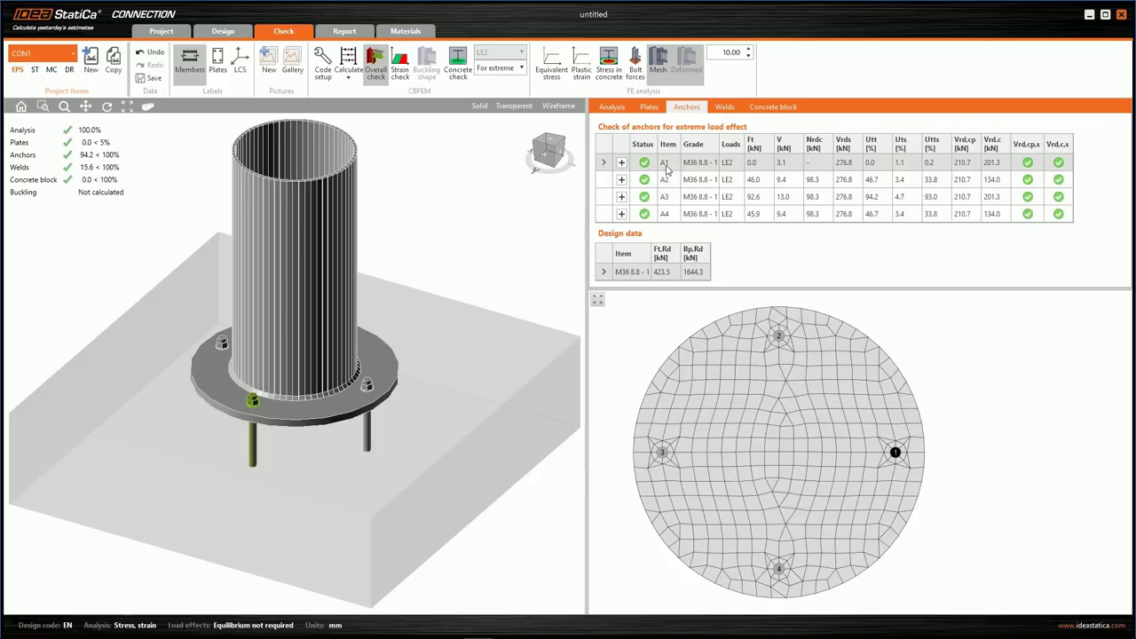
left_click(673, 220)
left_click(877, 202)
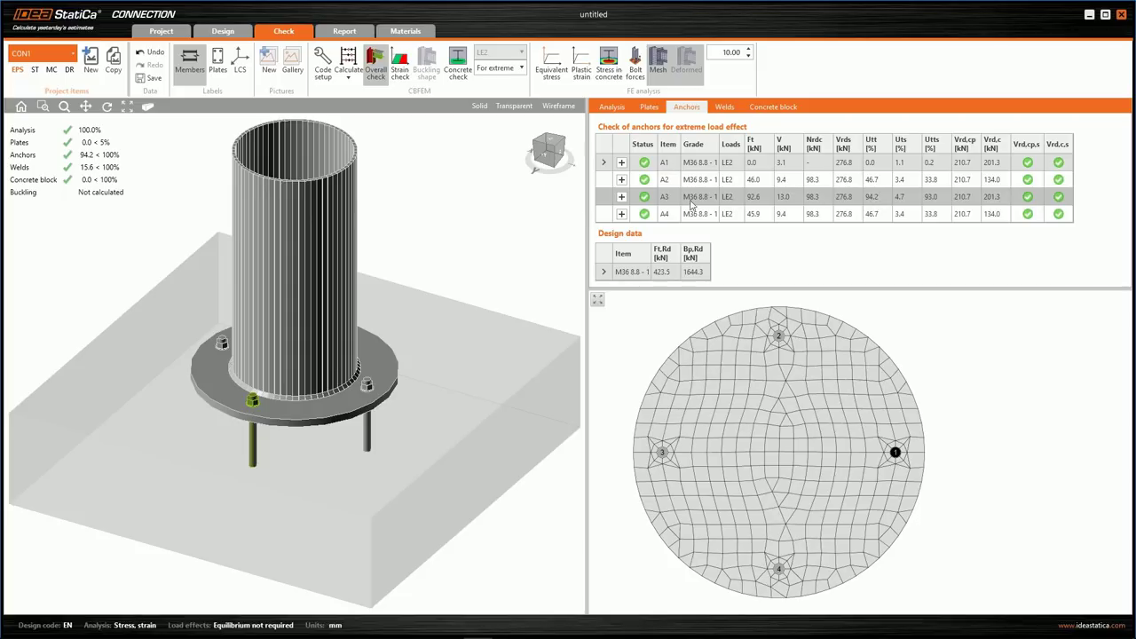
left_click(621, 196)
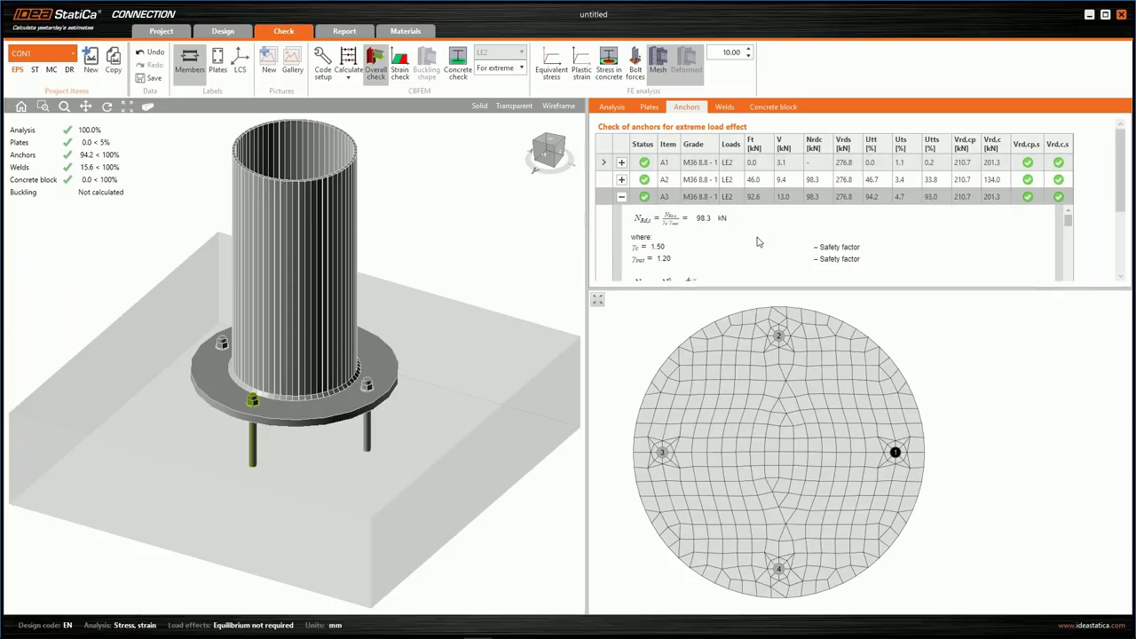
scroll(750, 241, "down", 5)
scroll(750, 242, "up", 3)
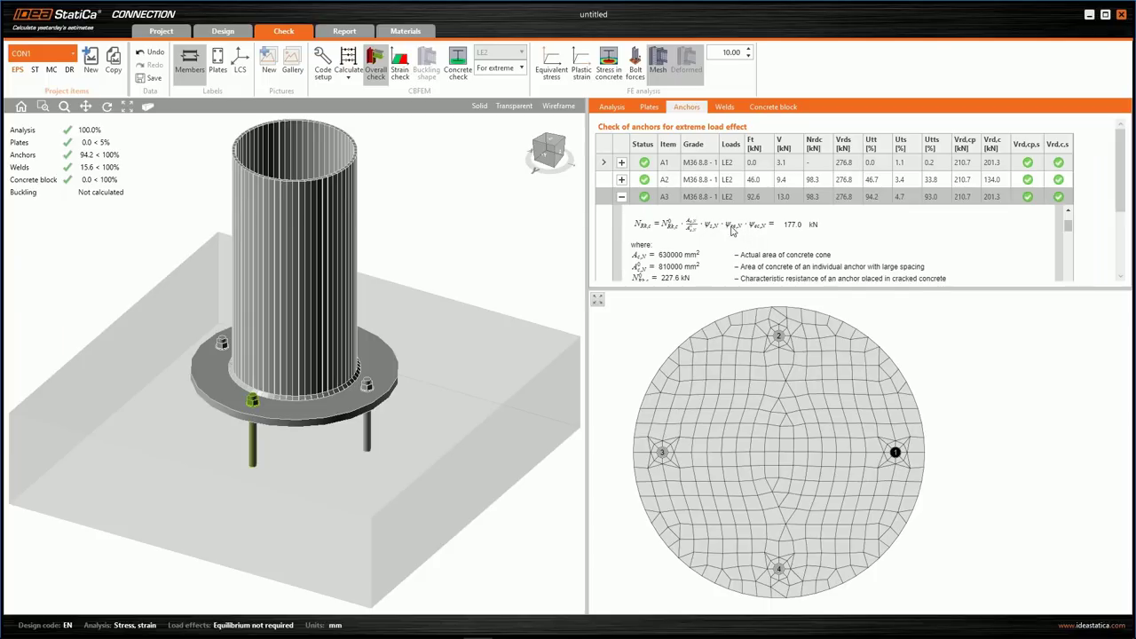
left_click(654, 229)
Step: Switch to PowerPoint and start the slide show of Focus on anchoring_2018-05-14.pptx from slide 6
key("alt+Tab")
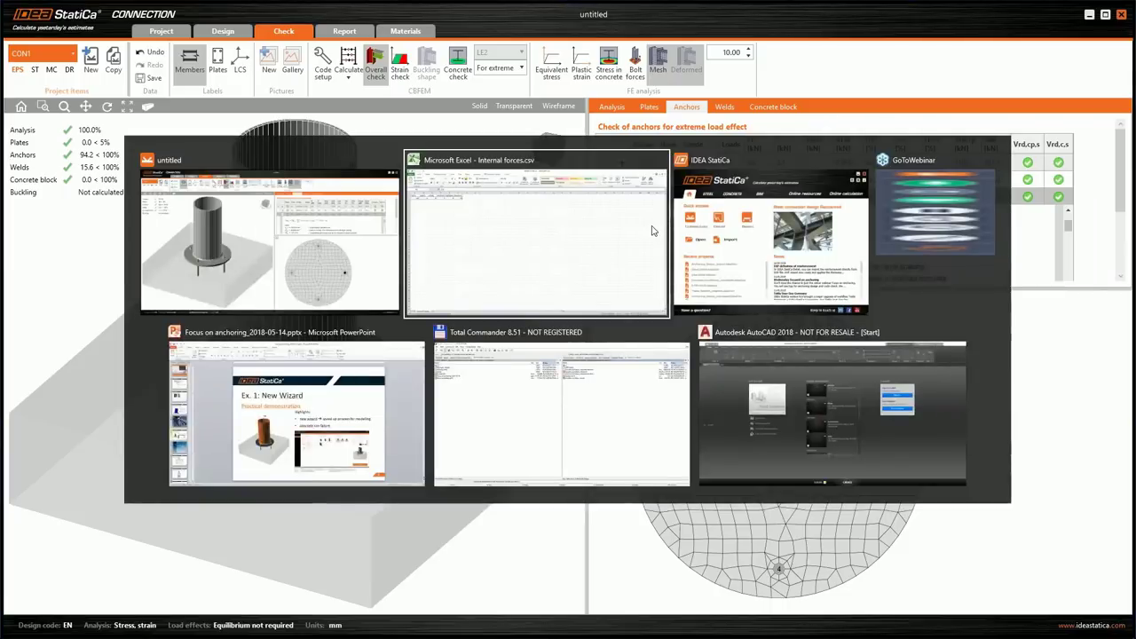
left_click(348, 405)
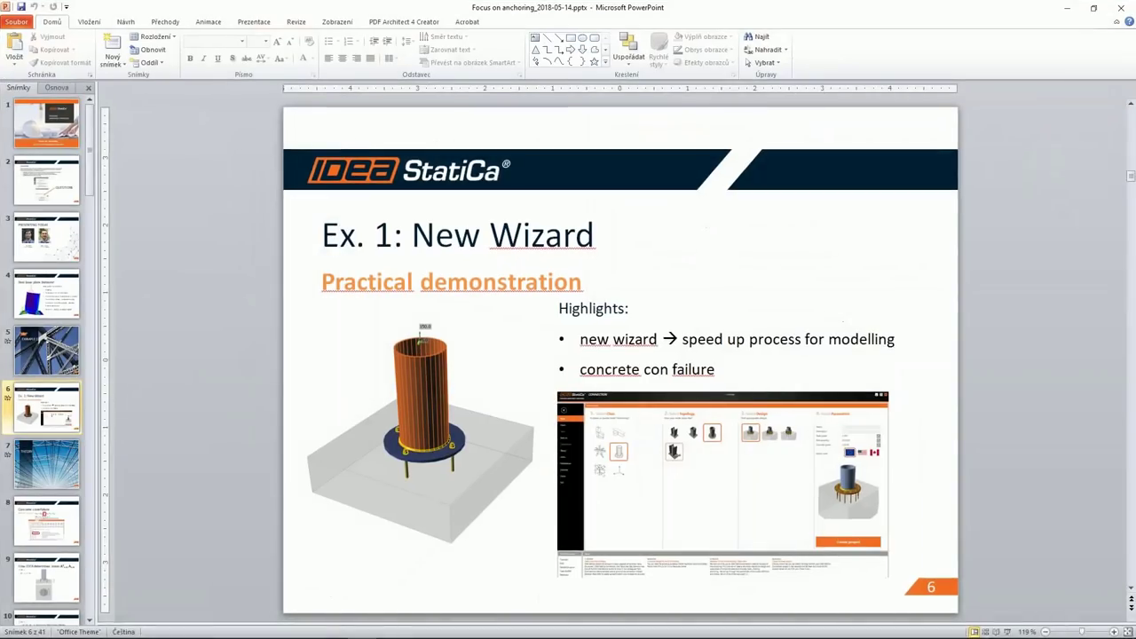
left_click(1008, 631)
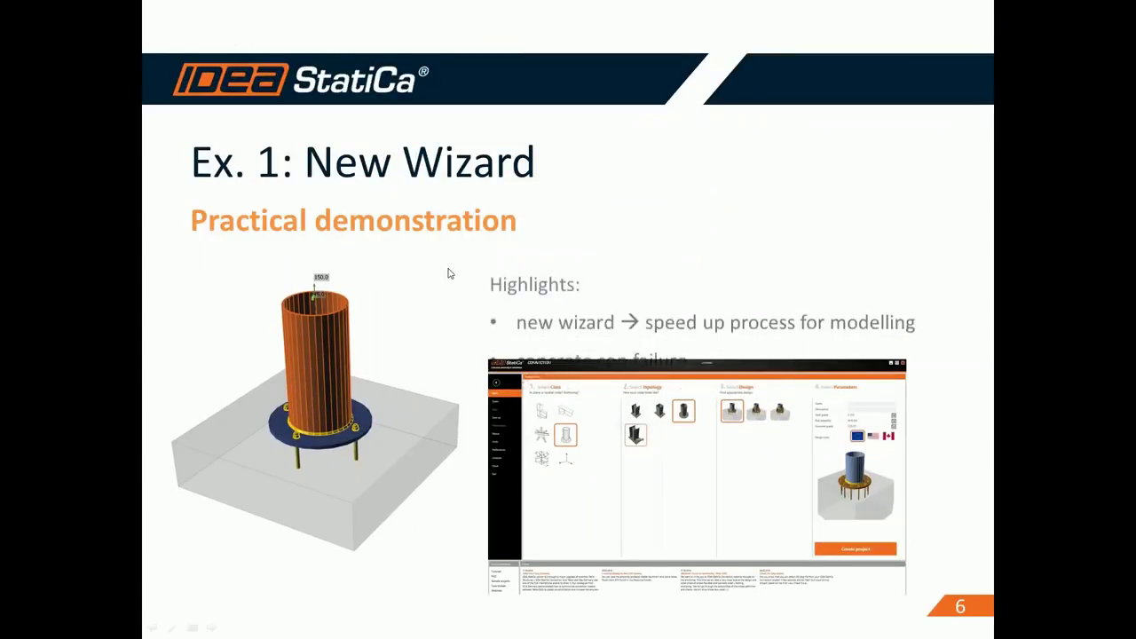
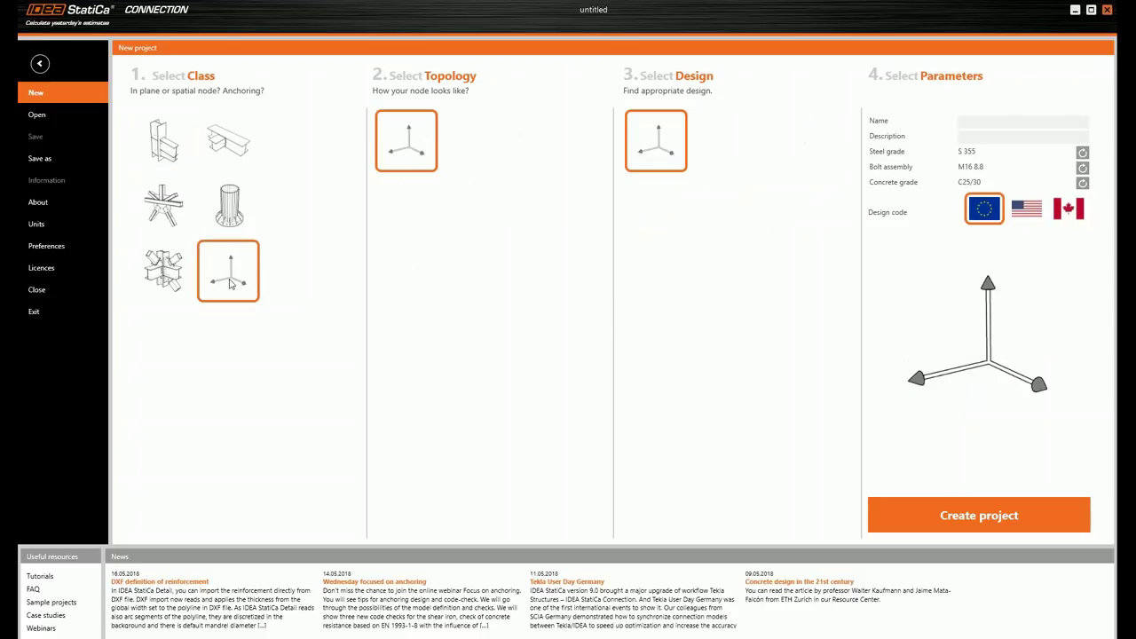
Step: Create an empty EN project in IDEA StatiCa Connection and add a member with an SHS50/50/4.0 cross-section
left_click(901, 515)
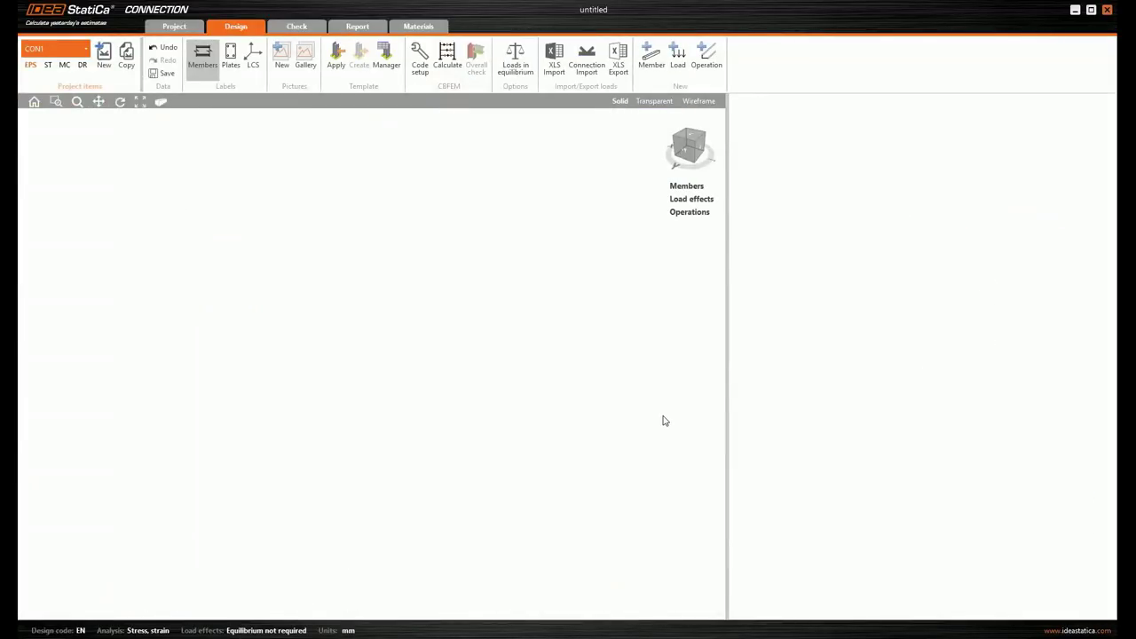
left_click(677, 187)
left_click(584, 271)
scroll(500, 436, "down", 1)
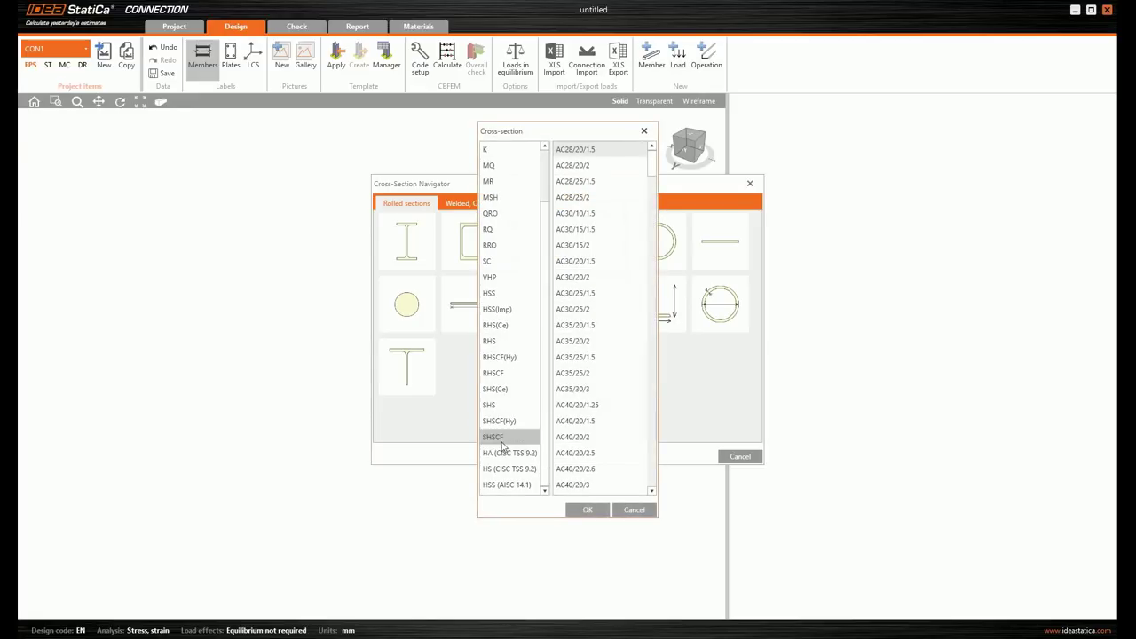
left_click(503, 406)
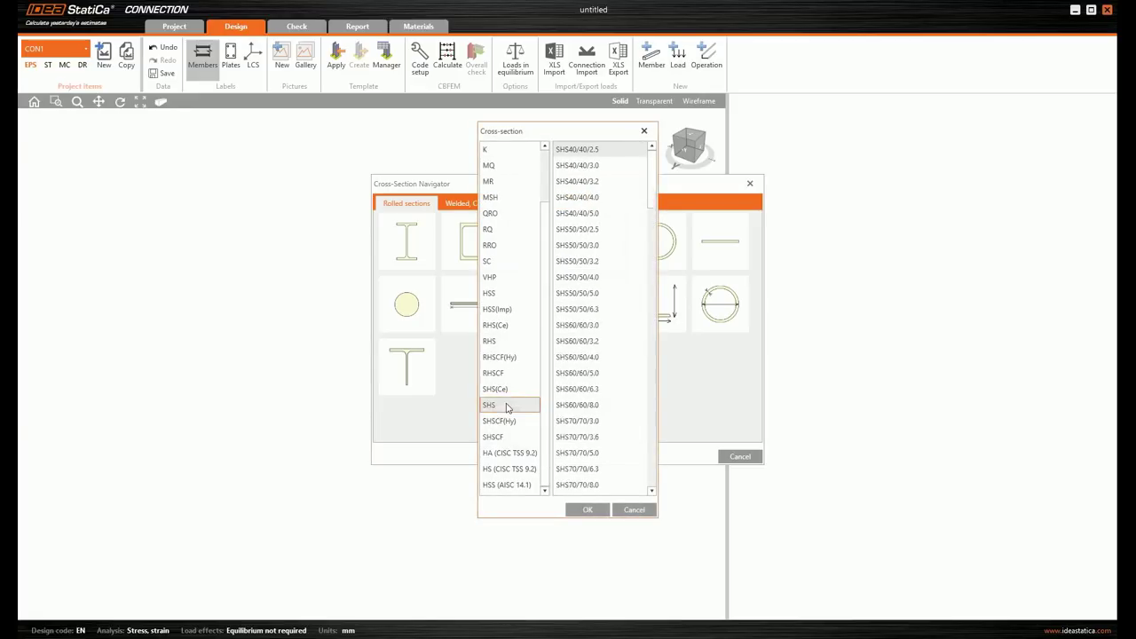
left_click(588, 509)
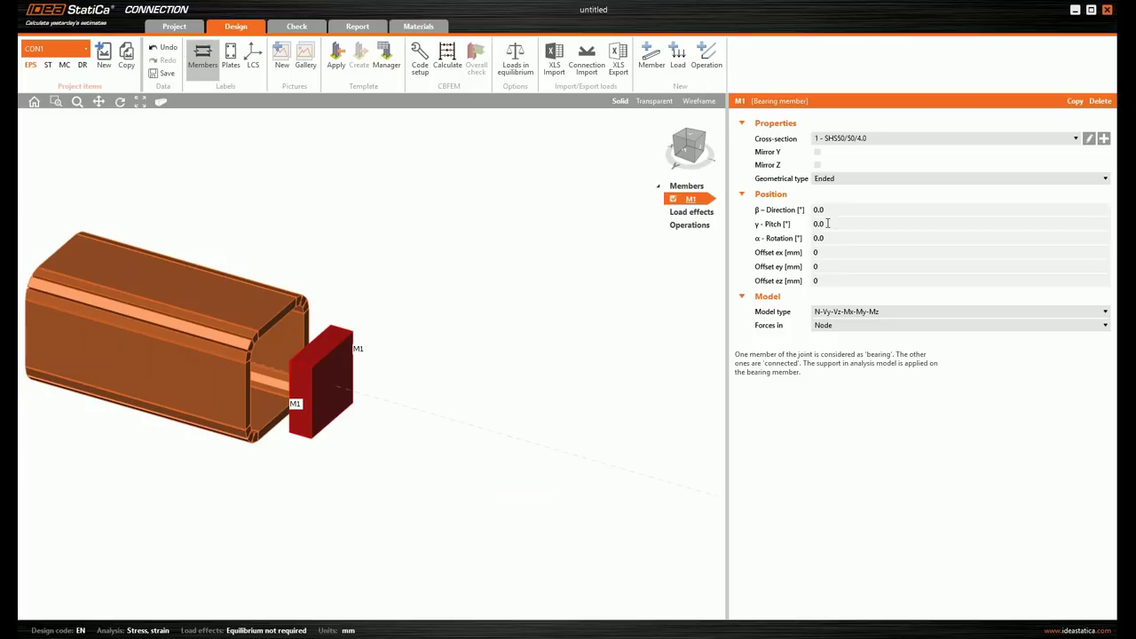
Step: Stand the SHS member upright by setting its pitch to 90°
left_click(827, 223)
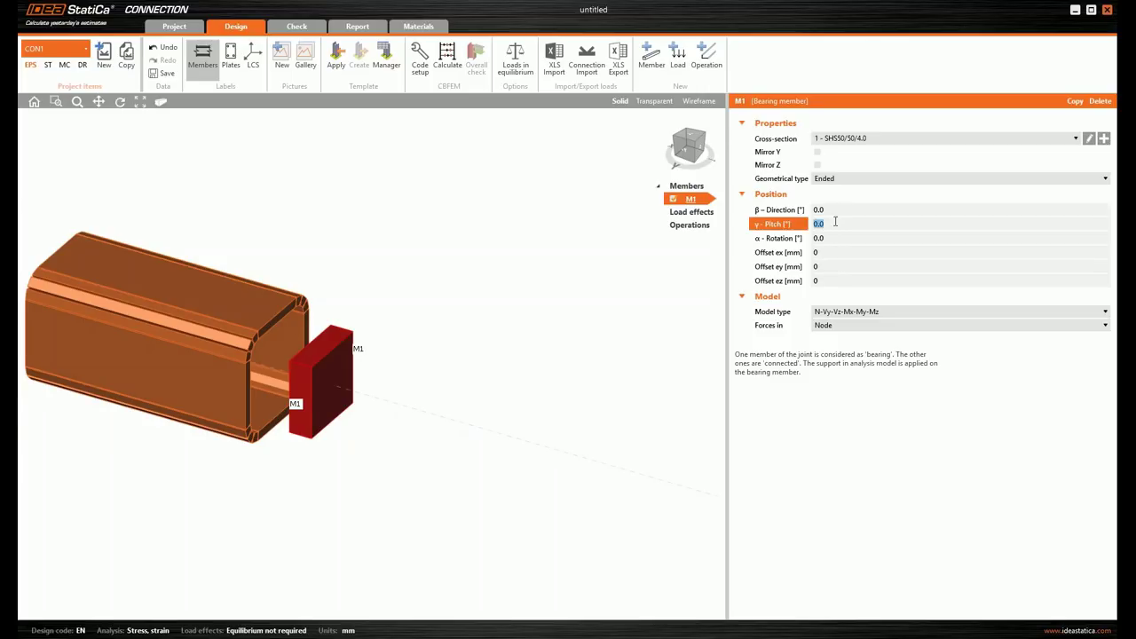
type("90")
key("Tab")
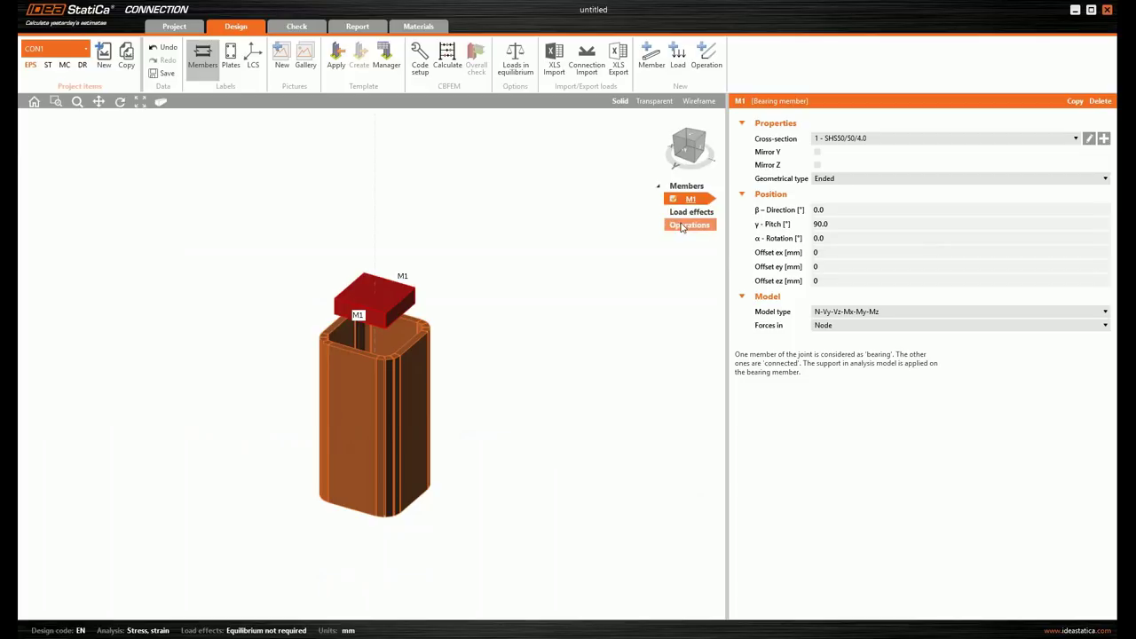
Step: Add a stiffening member operation and set its L1 length to 0 mm
left_click(682, 227)
left_click(703, 232)
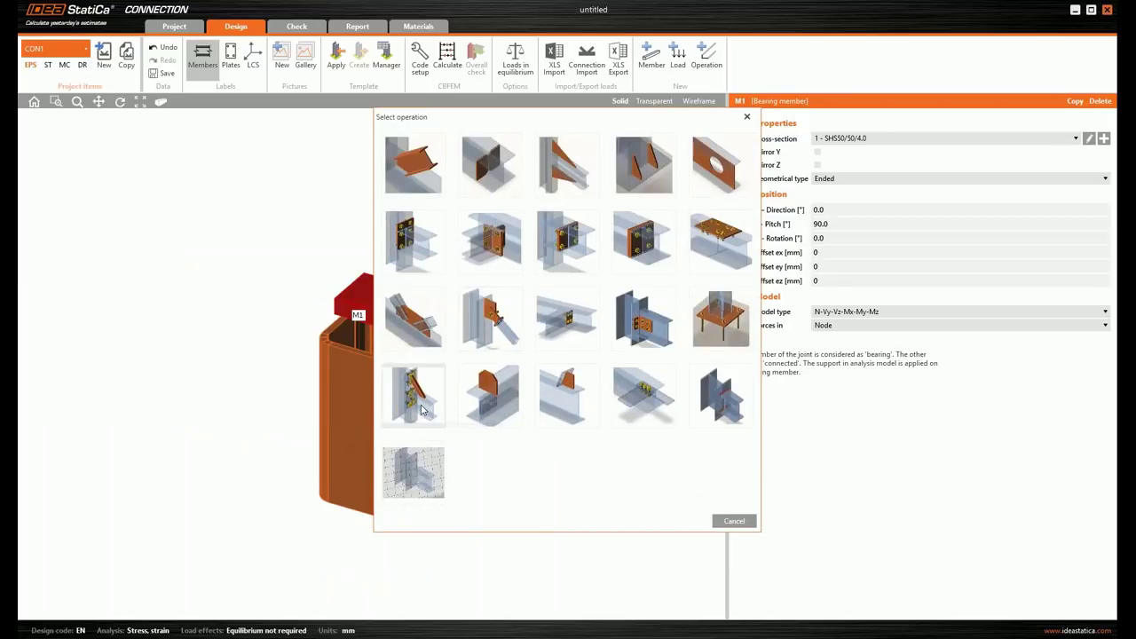
left_click(419, 402)
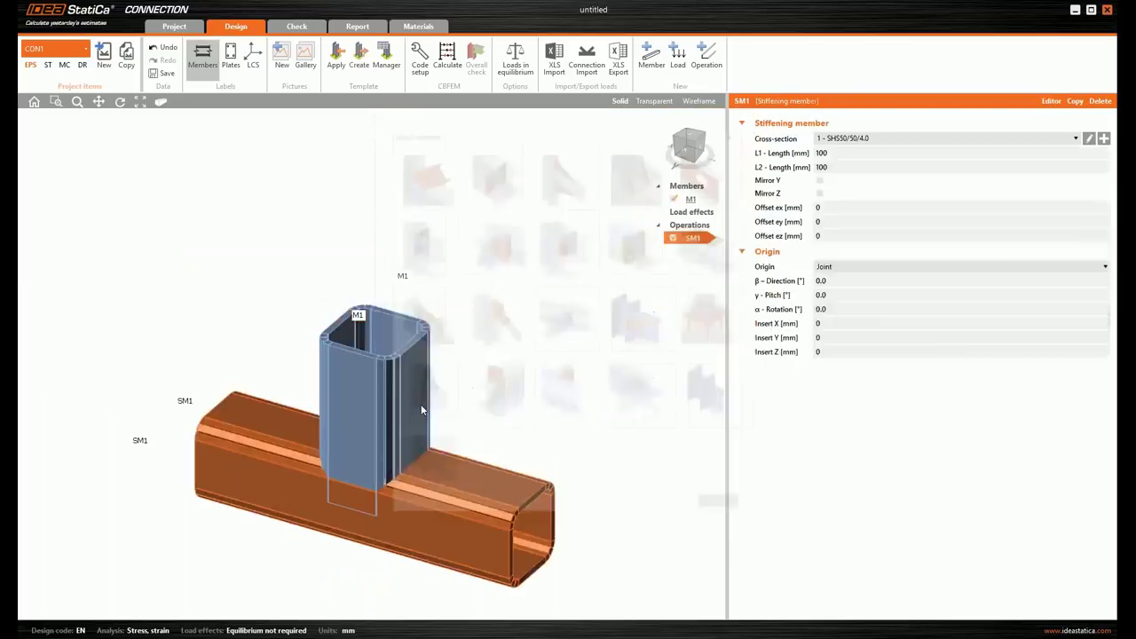
left_click(834, 153)
type("0")
key("Tab")
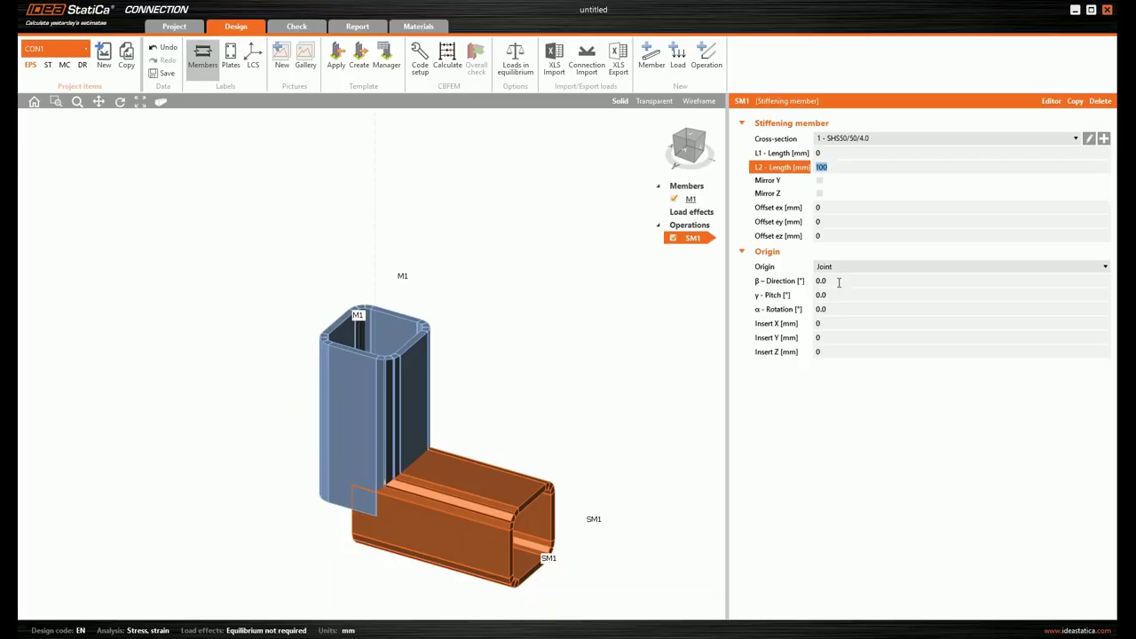
Step: Set the stiffening member's direction to 180° and its L2 length to 60 mm
left_click(839, 281)
type("180")
key("Tab")
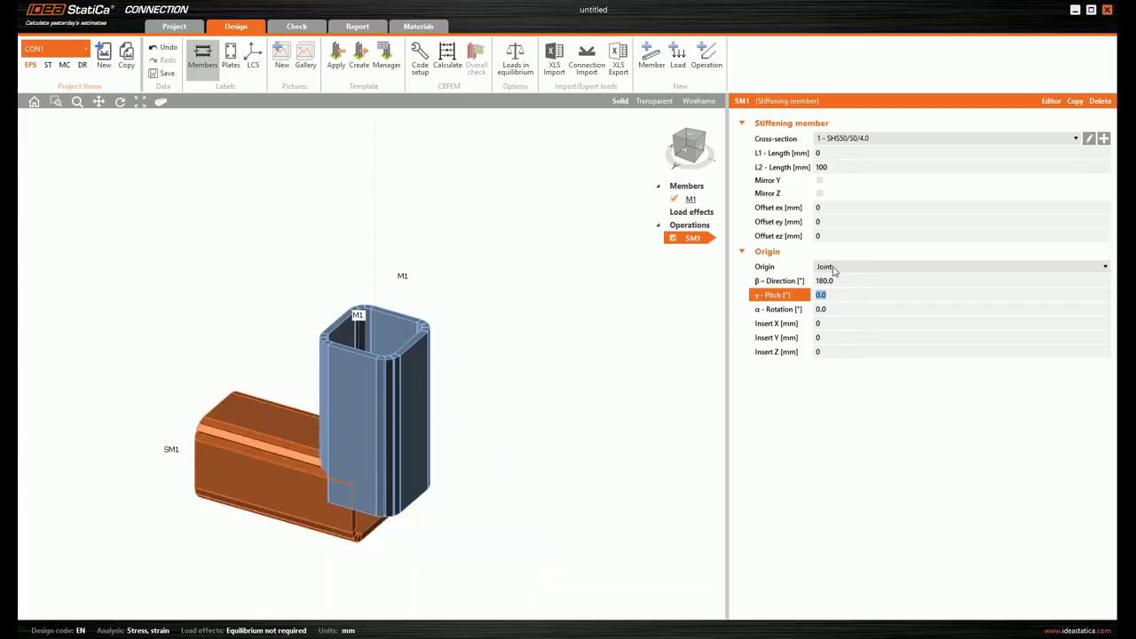
left_click(834, 169)
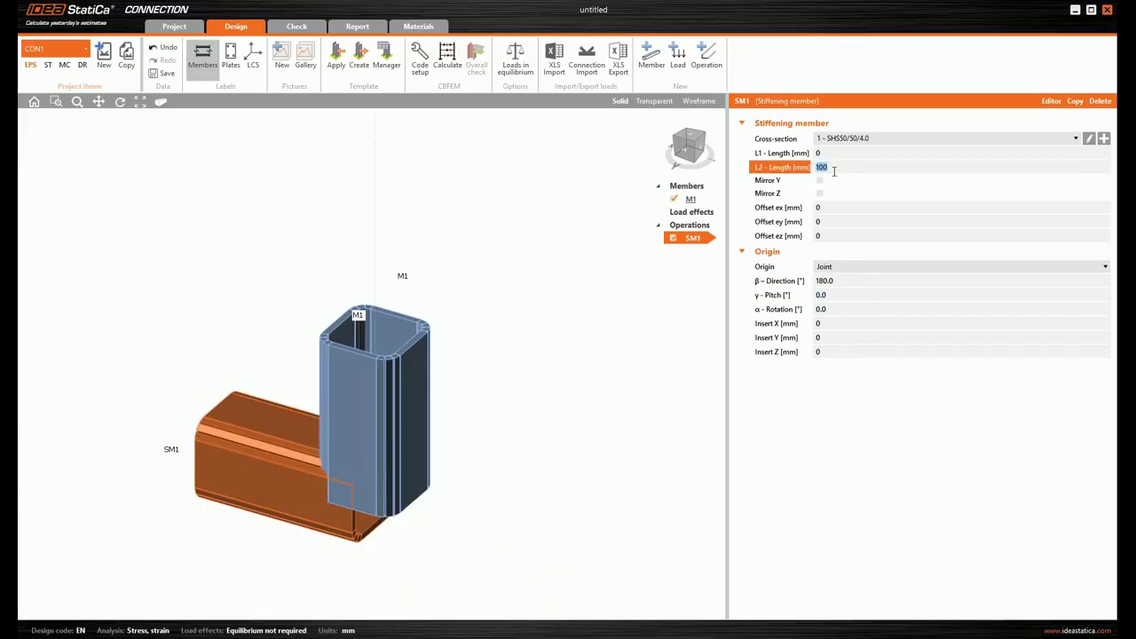
type("60")
key("Tab")
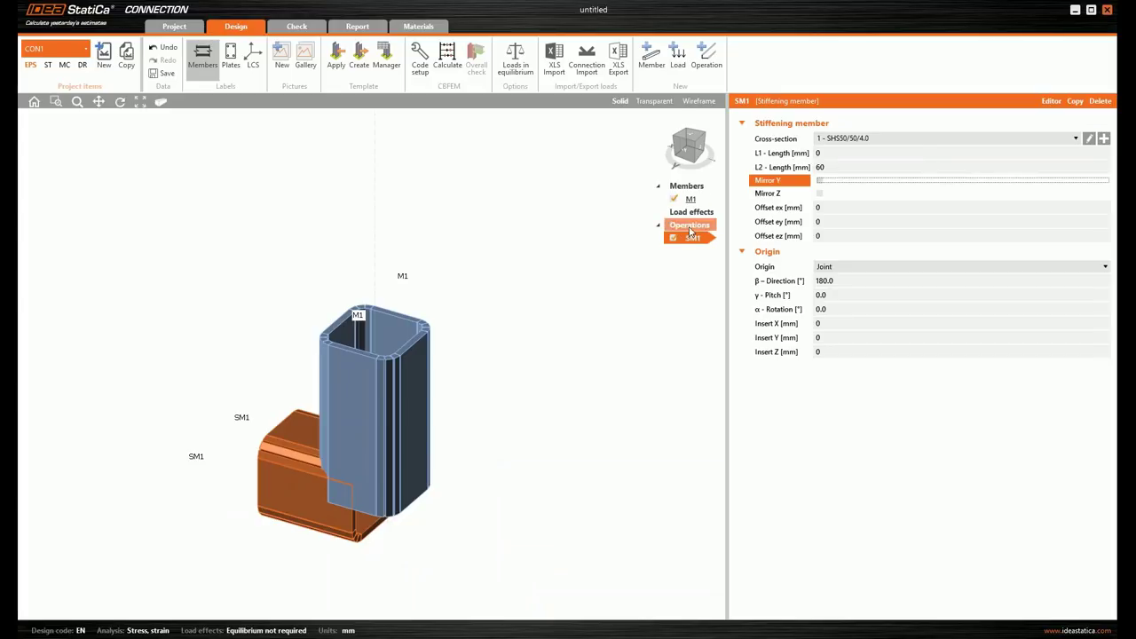
Step: Add a cut of member operation that trims the stiffening member SM1 by member M1
right_click(690, 231)
left_click(710, 236)
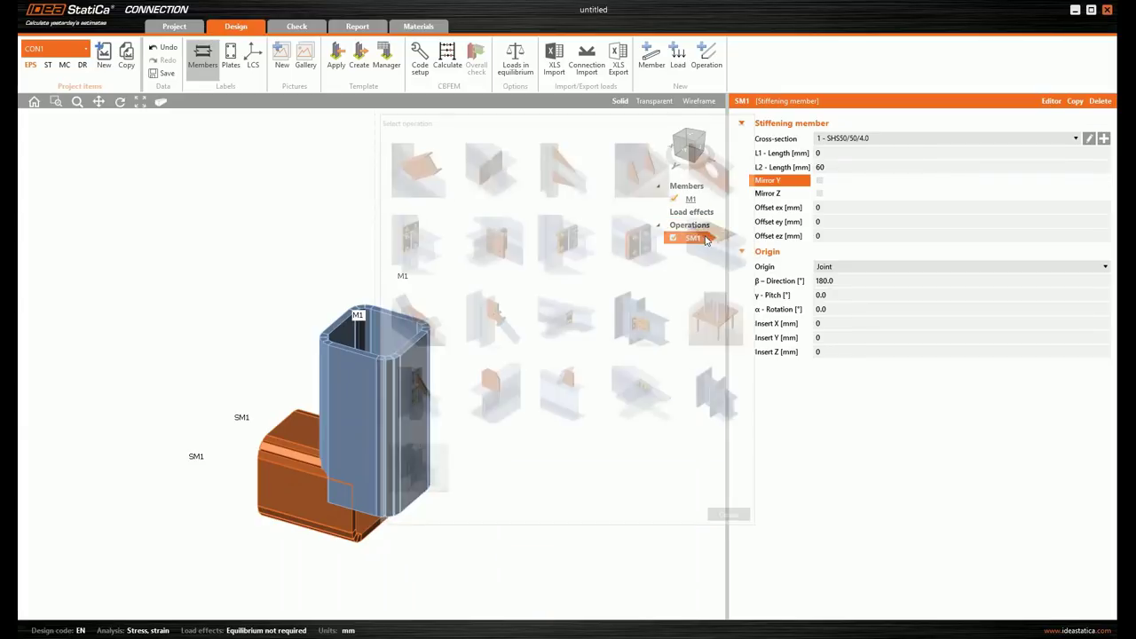
left_click(417, 182)
left_click(854, 144)
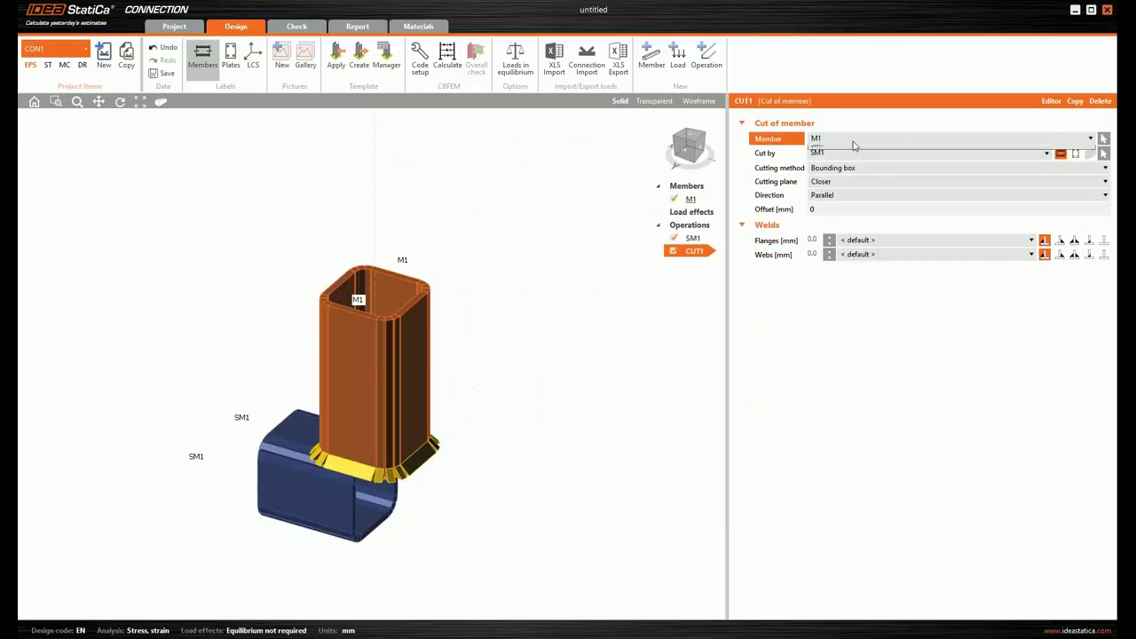
left_click(846, 156)
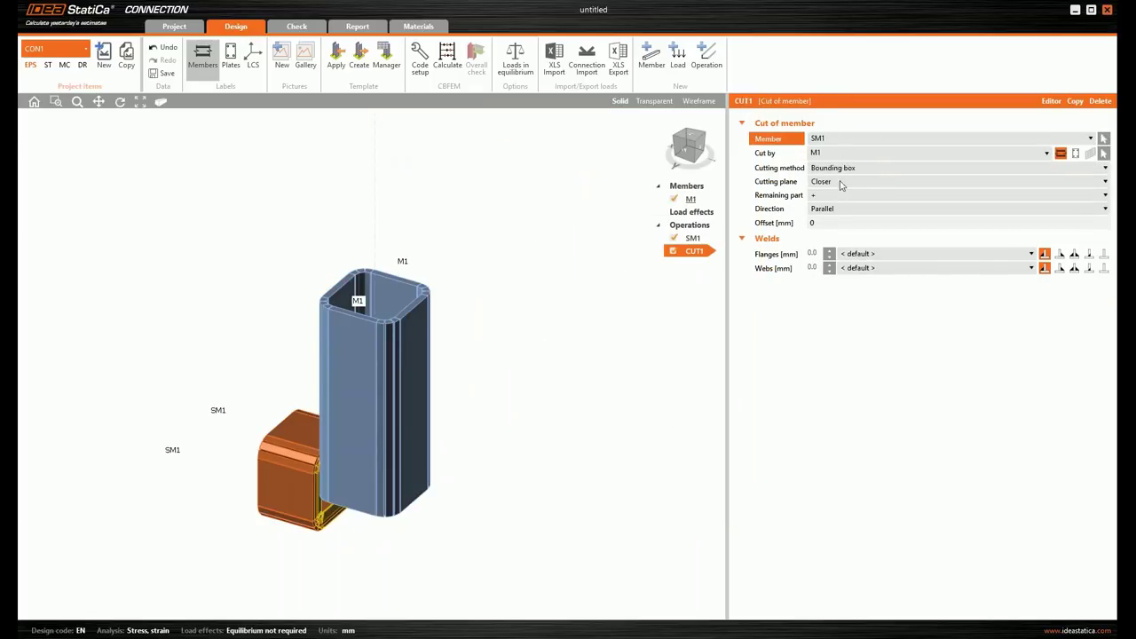
Step: Set the cutting method of the SM1 cut to Mitre cut and check the joint in transparent display
left_click(841, 169)
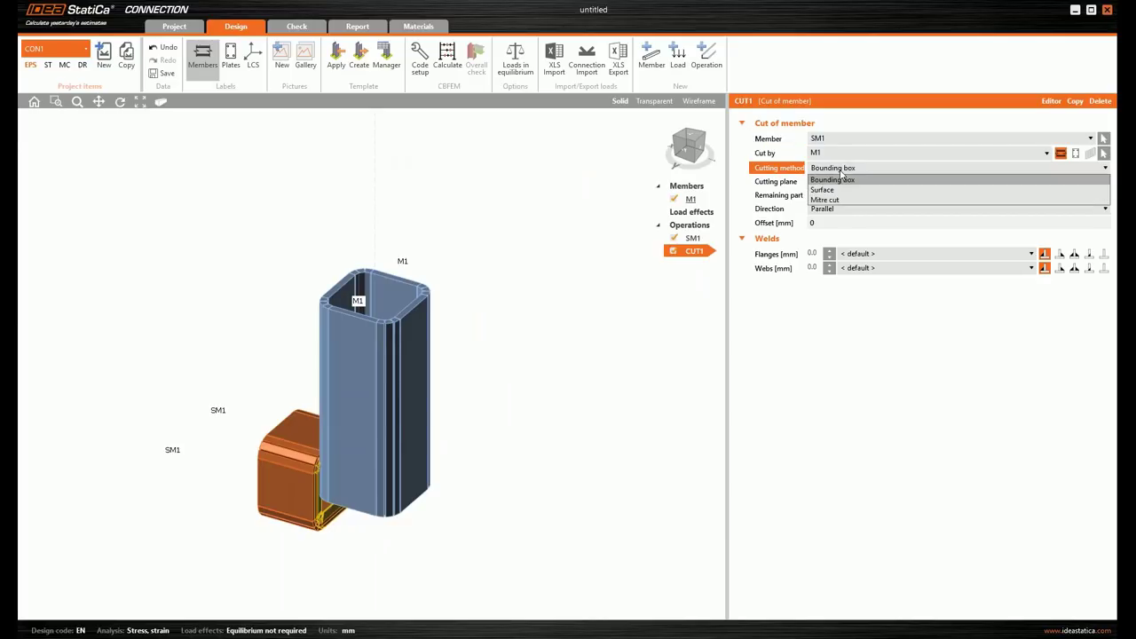
left_click(825, 200)
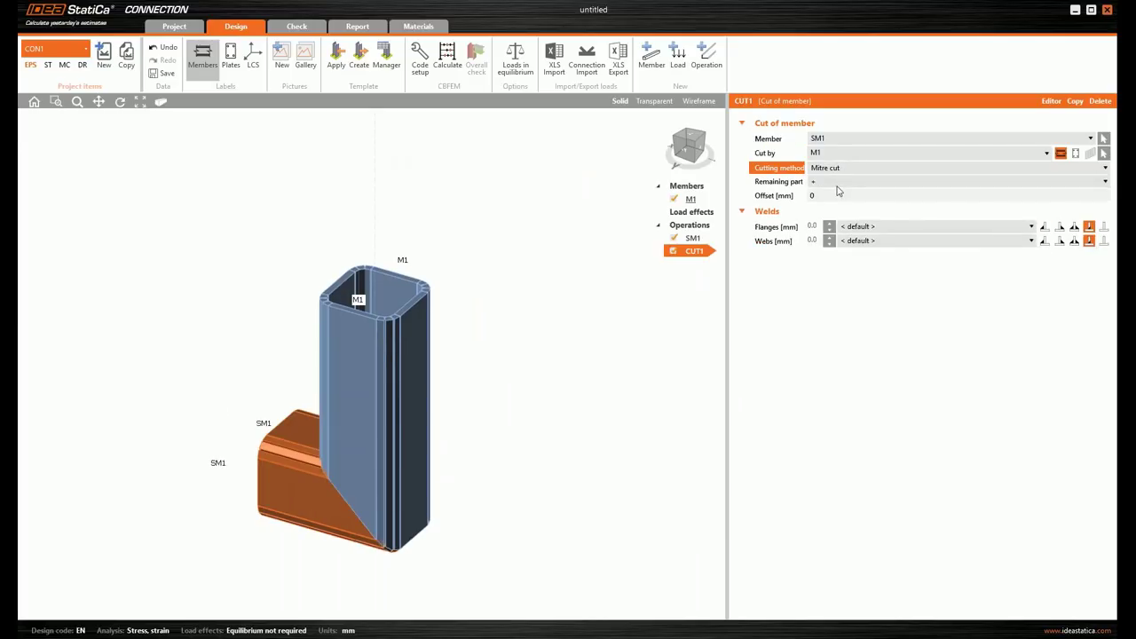
left_click(652, 107)
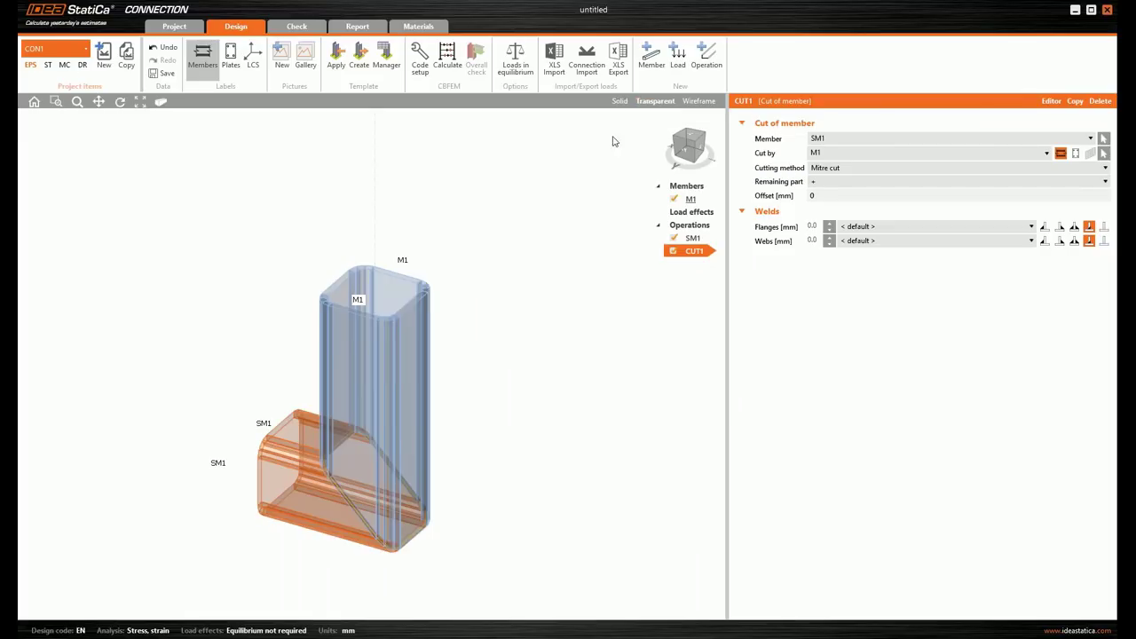
scroll(339, 490, "up", 3)
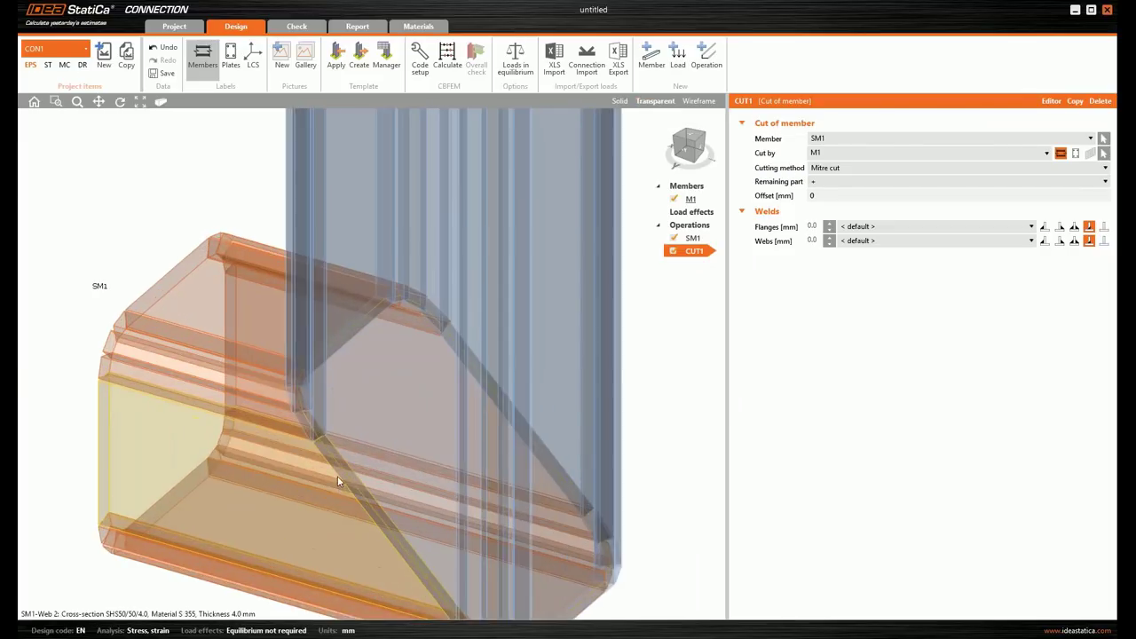
right_click_drag(337, 476, 301, 385)
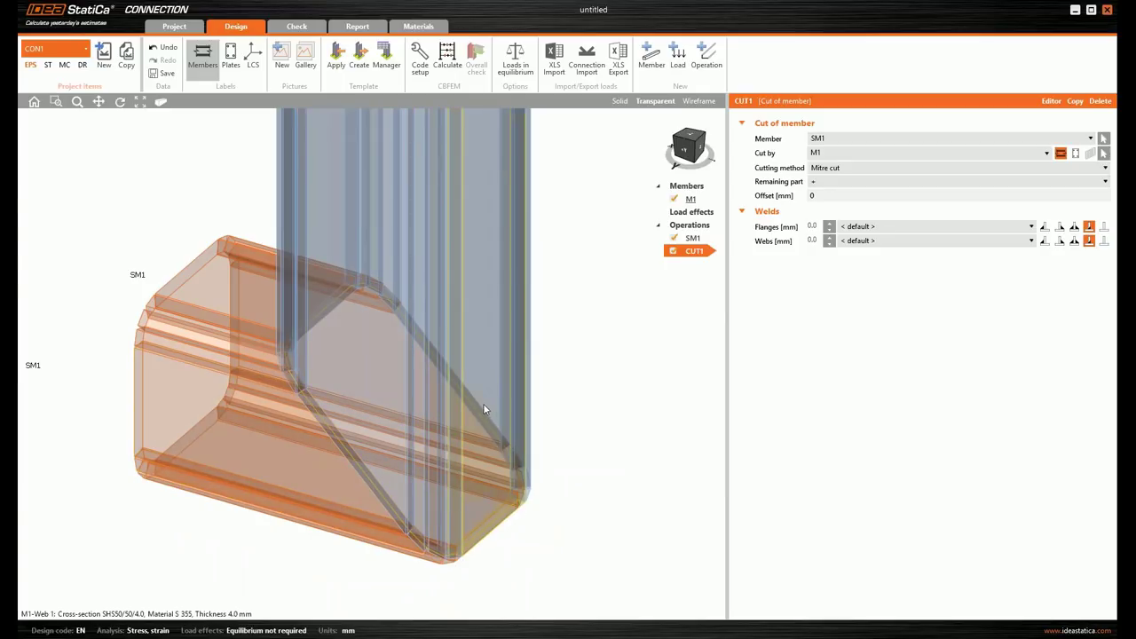
scroll(483, 409, "down", 4)
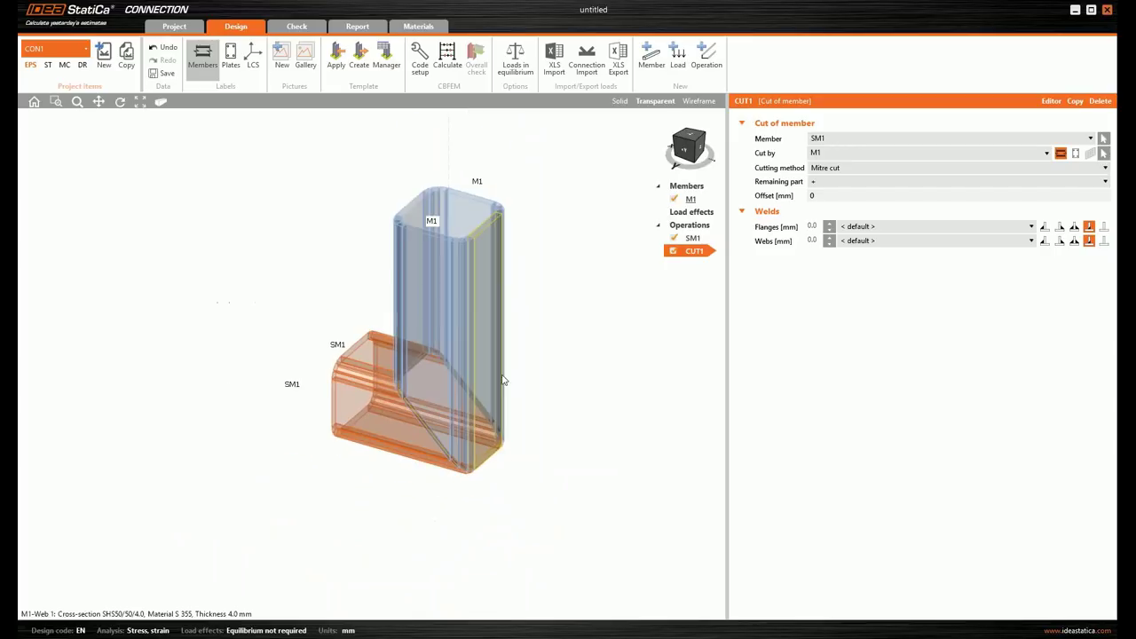
left_click(619, 101)
Step: Add a stiffening plate operation with B1 and B2 widths and H1 and H2 heights of 80 mm each
right_click(698, 227)
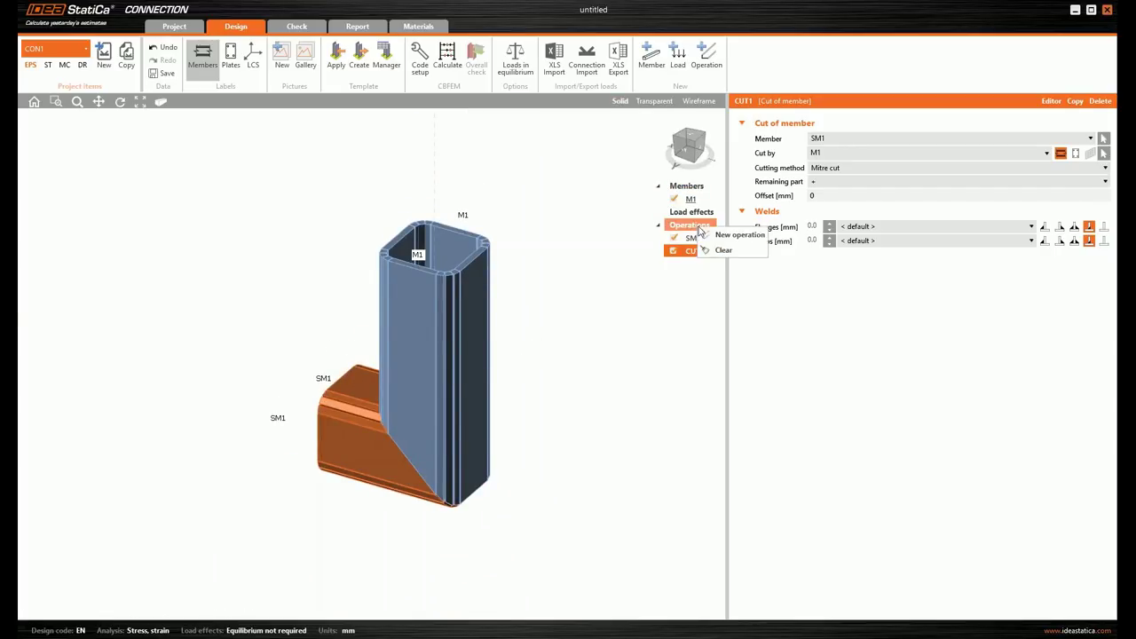
left_click(710, 232)
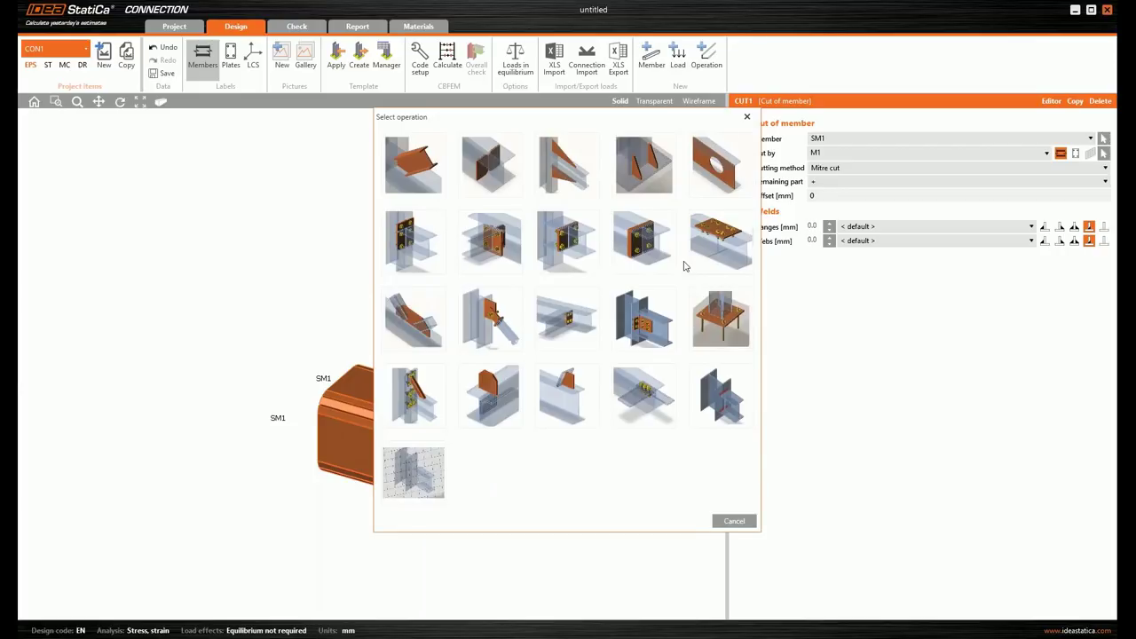
left_click(491, 394)
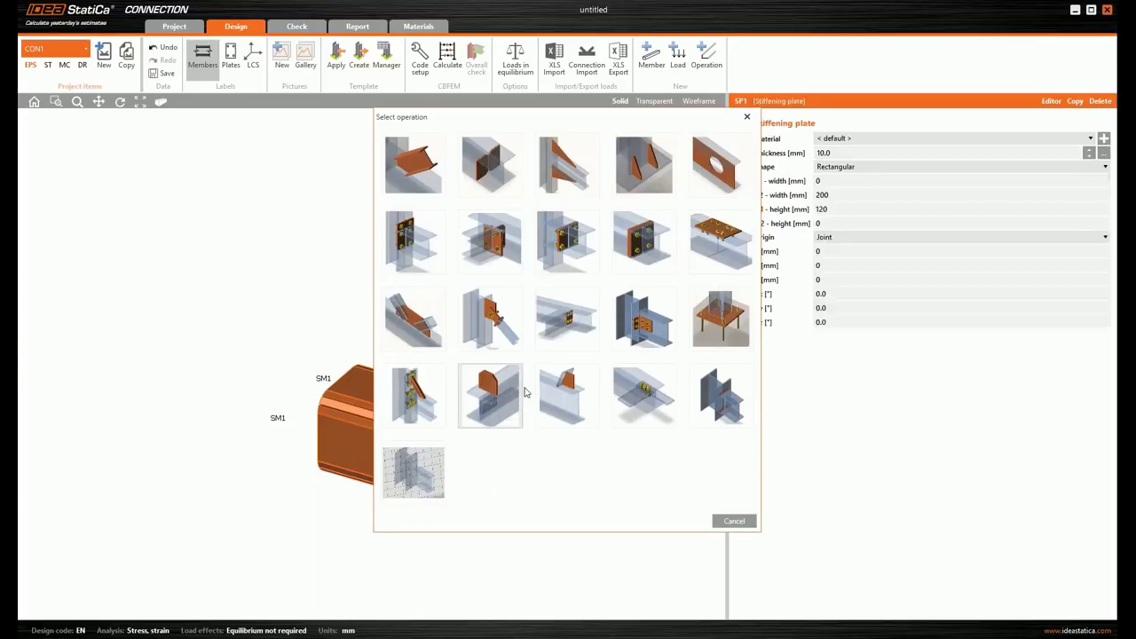
left_click(848, 182)
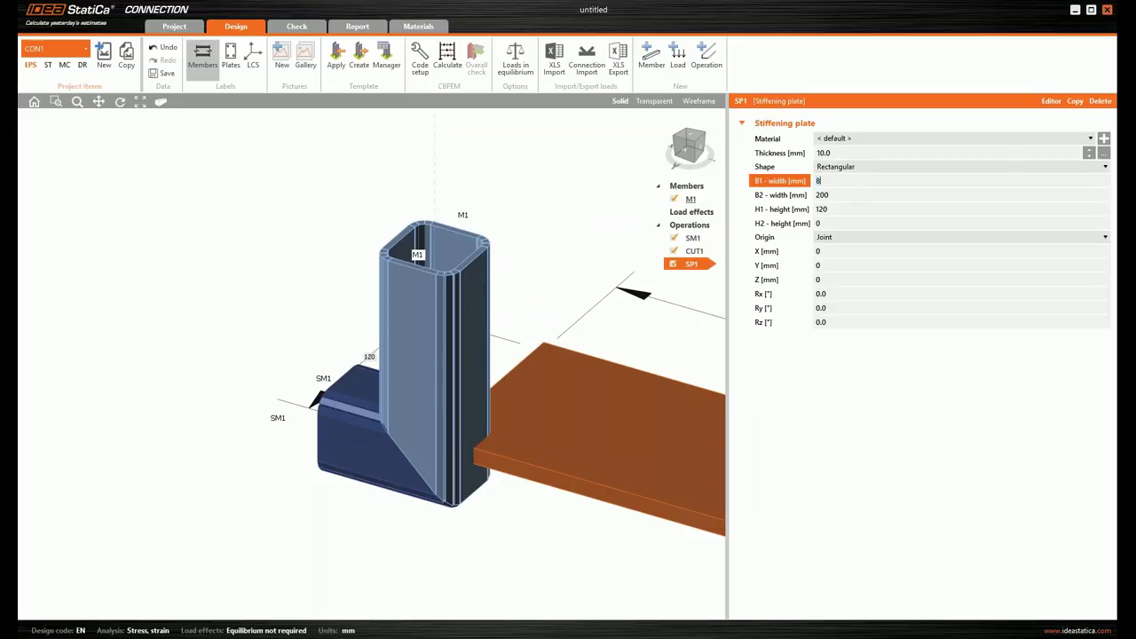
type("0")
key("Tab")
type("80")
key("Tab")
type("80")
key("Tab")
type("80")
key("Tab")
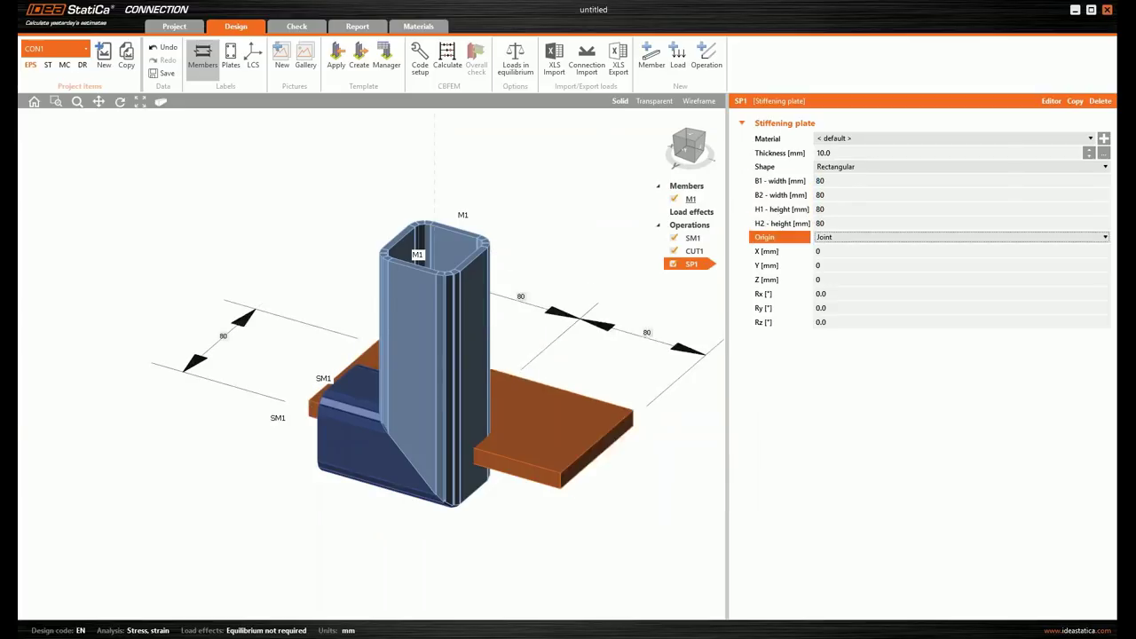
Step: Position the stiffening plate at X -60 mm and rotate it 90° about Y
left_click(828, 255)
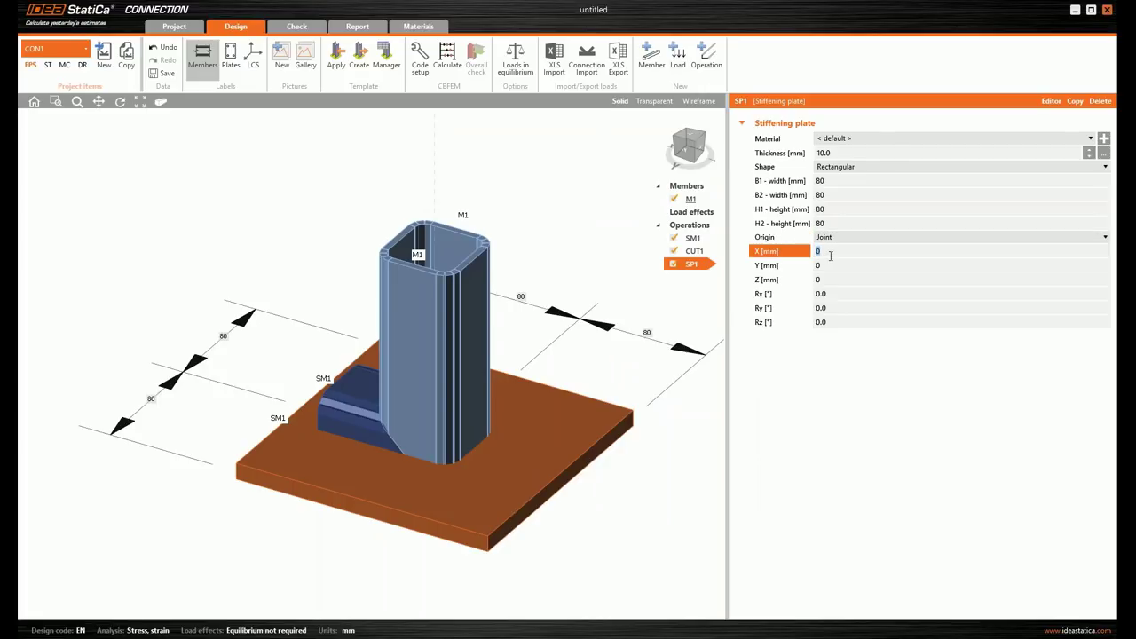
type("-60")
key("Tab")
key("Tab")
key("Tab")
key("Tab")
type("90")
key("Tab")
right_click_drag(586, 428, 485, 368)
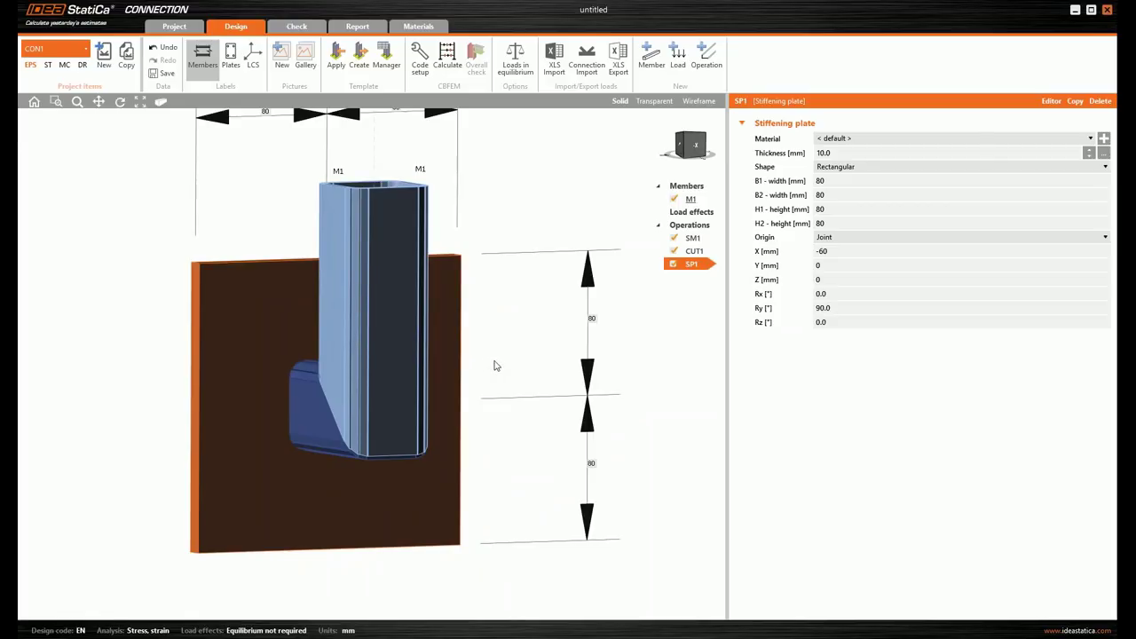
Step: Round all corners of the stiffening plate by 30 mm in the plate editor and apply the change
left_click(1051, 103)
left_click_drag(708, 127, 919, 177)
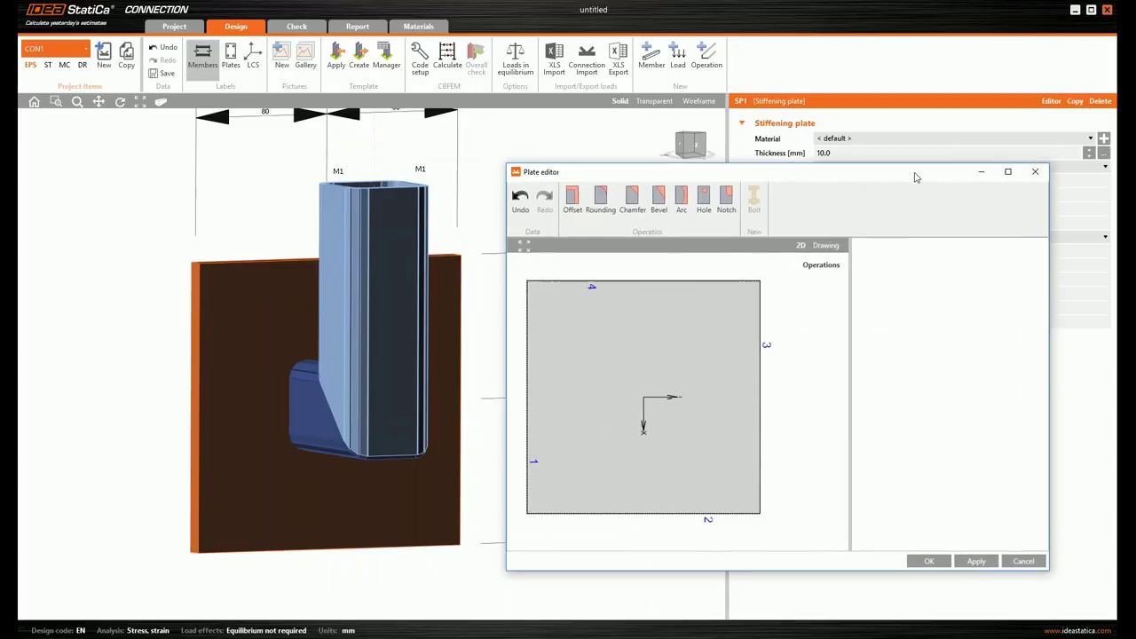
left_click(604, 197)
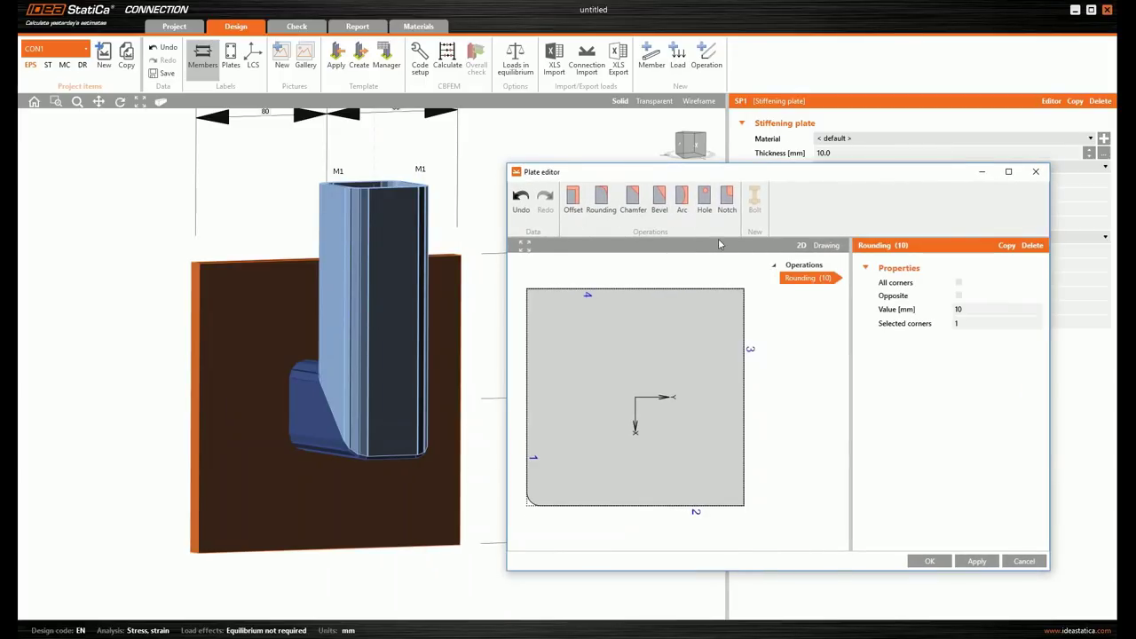
left_click(968, 308)
type("30")
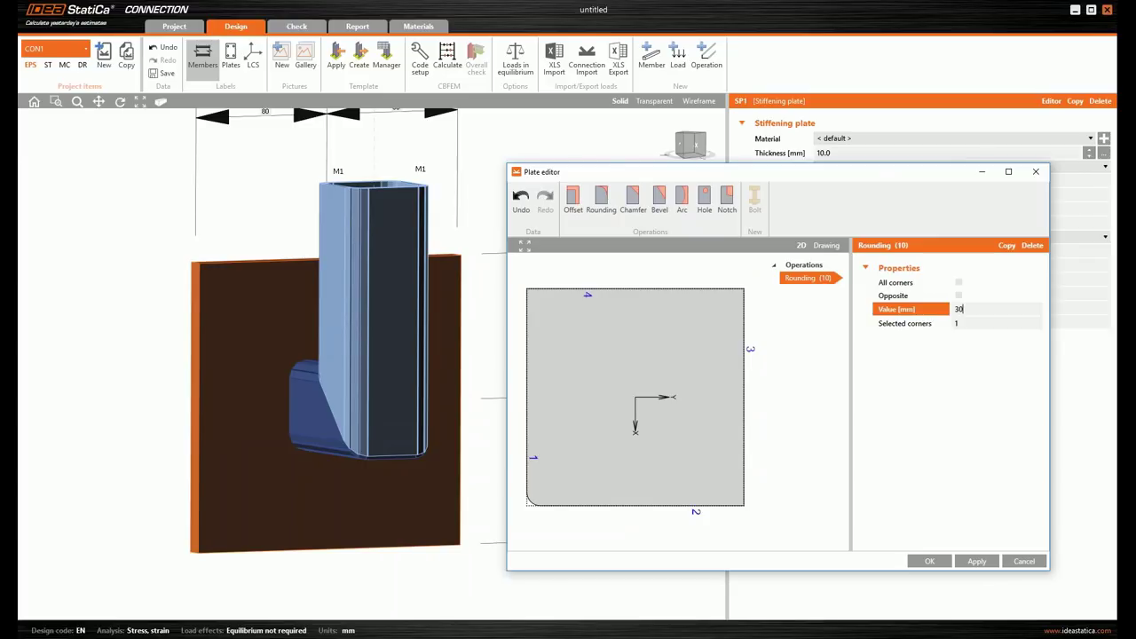
key("Tab")
left_click(959, 284)
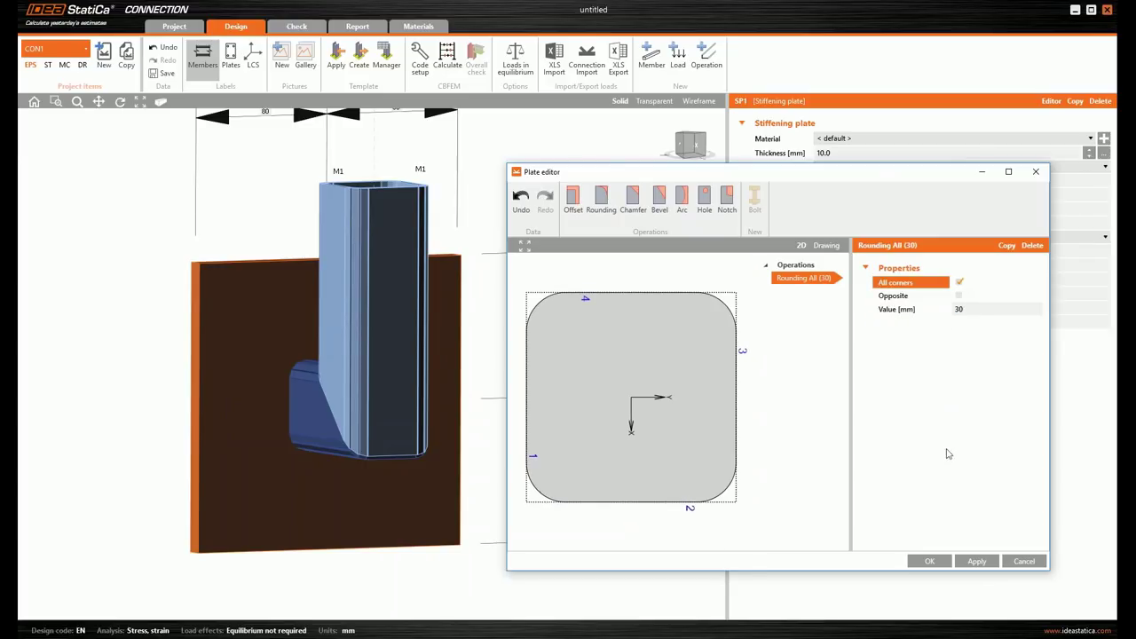
left_click(961, 563)
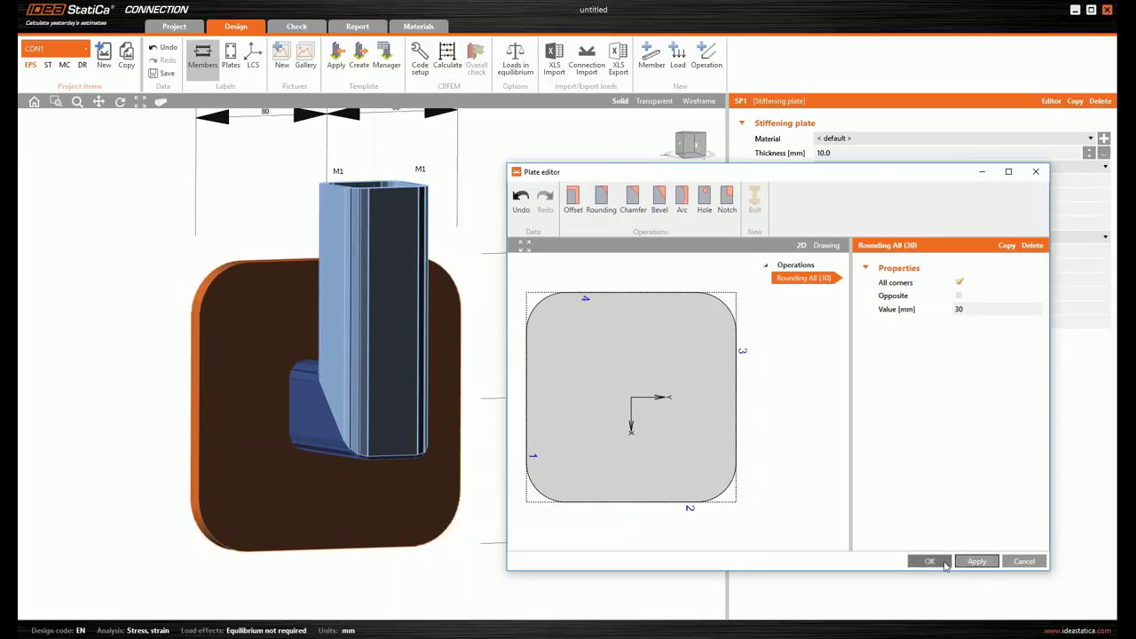
left_click(930, 562)
middle_click_drag(641, 393, 630, 391)
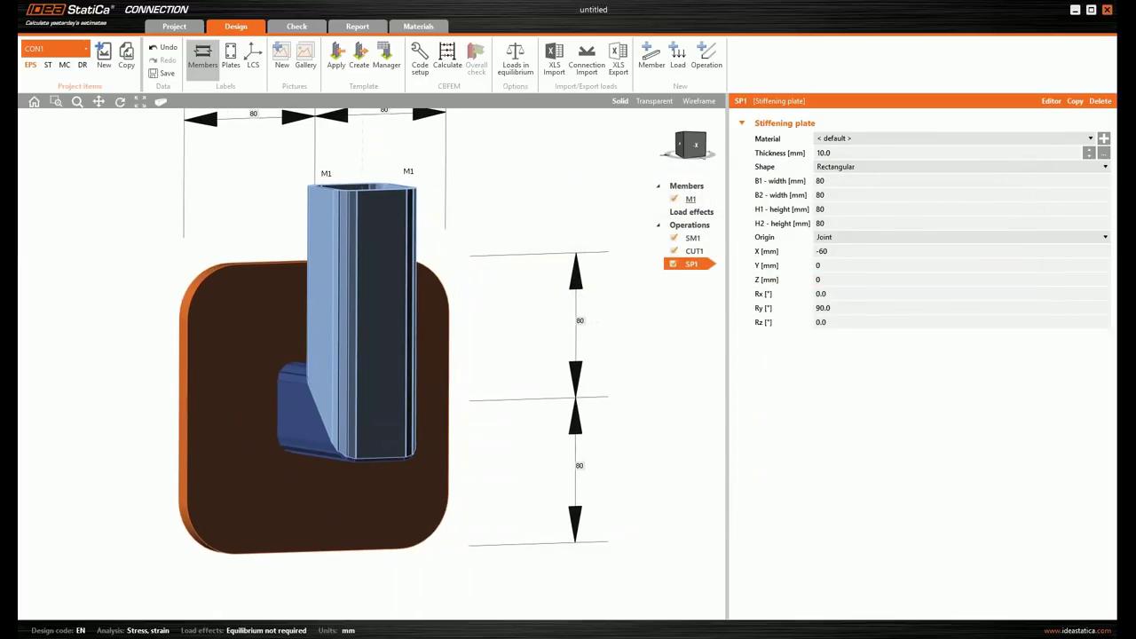
Step: Add a second cut that trims SM1 by the stiffening plate SP1, with the remaining part set to "-"
left_click(690, 225)
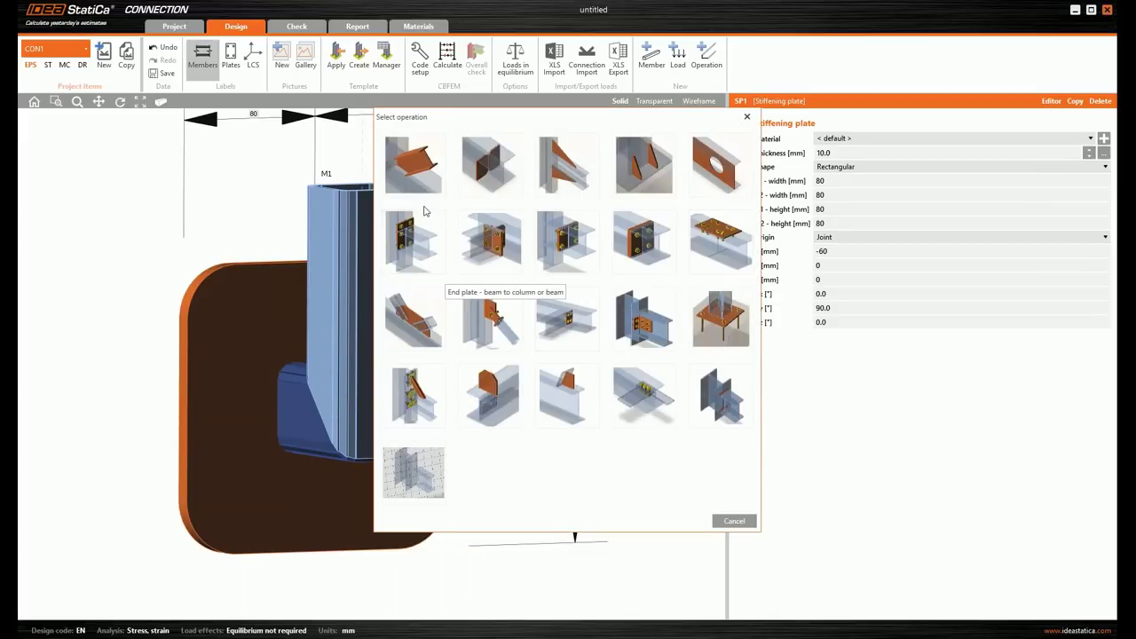
left_click(420, 176)
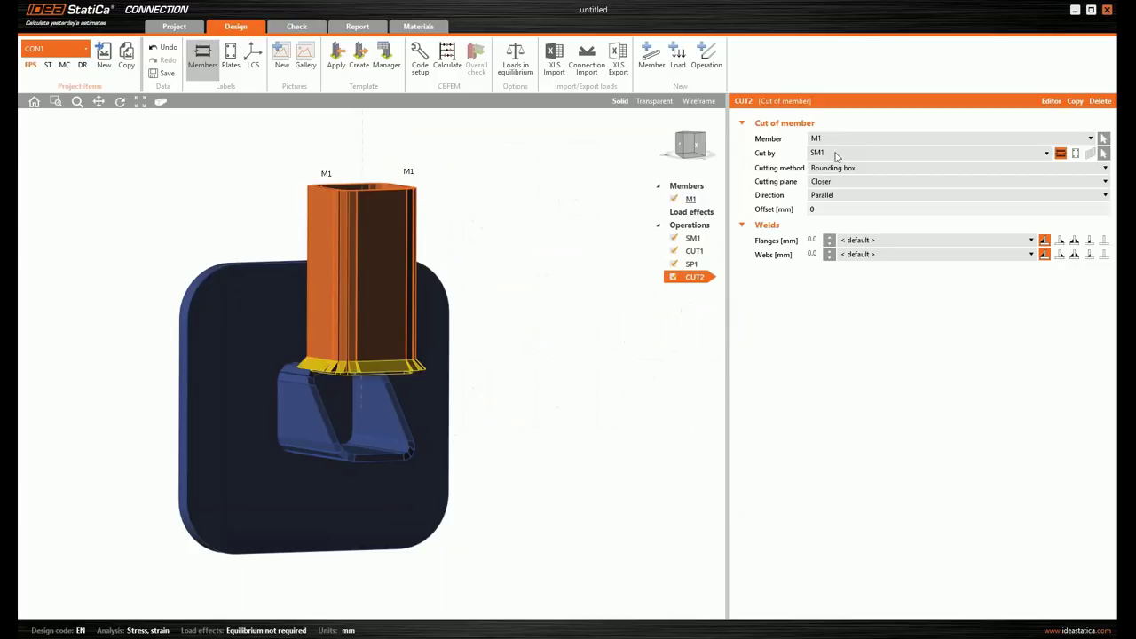
left_click(974, 142)
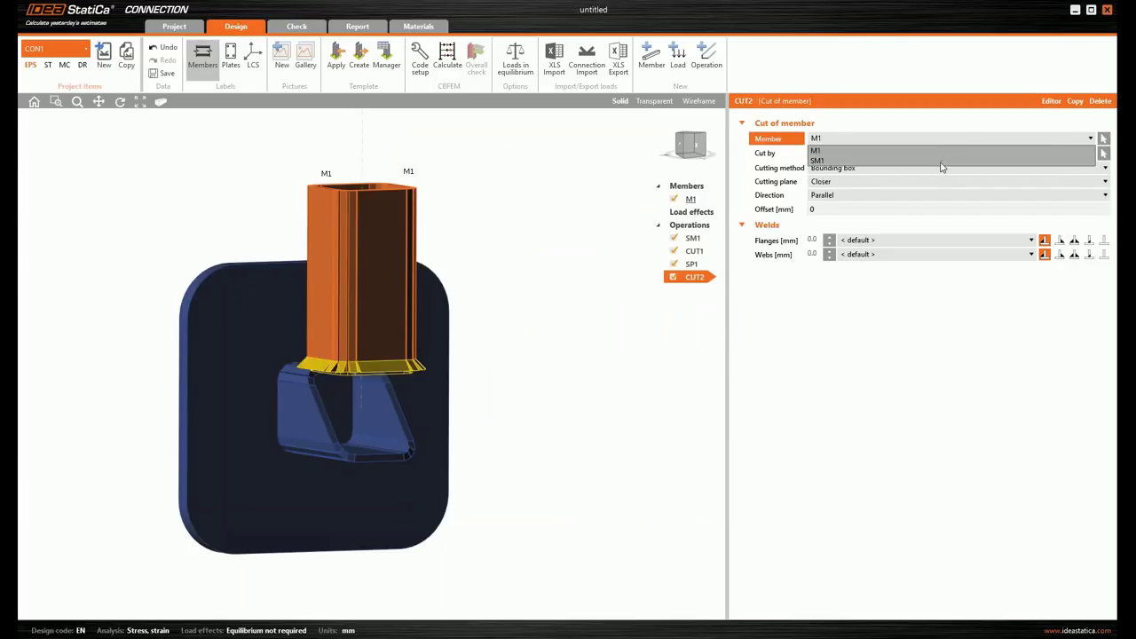
left_click(941, 165)
left_click(1075, 155)
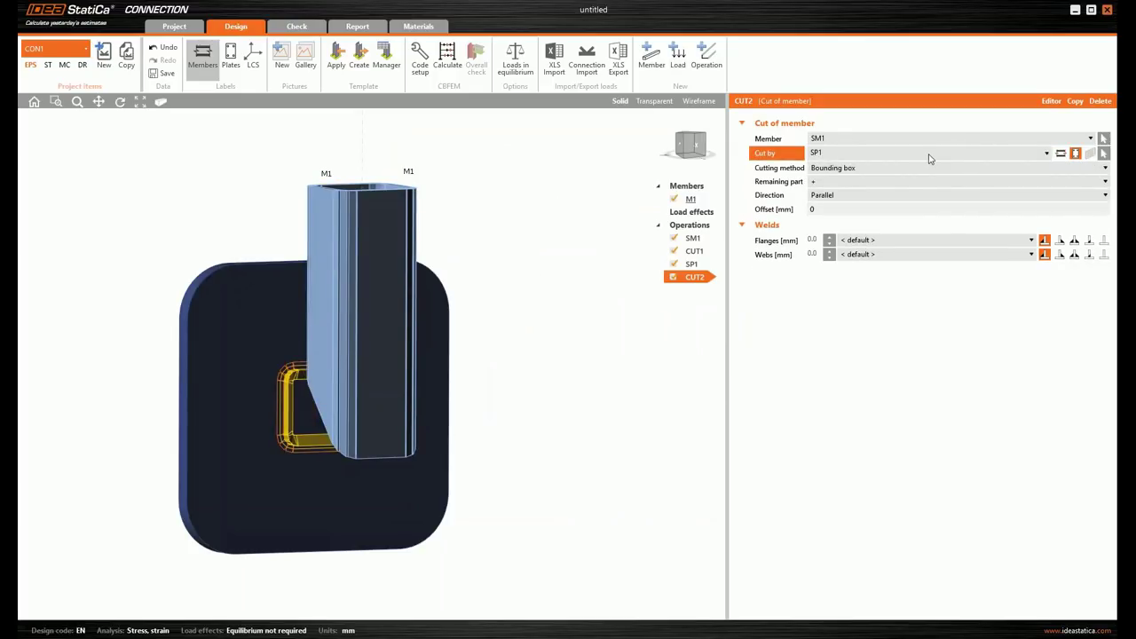
left_click(836, 181)
left_click(826, 208)
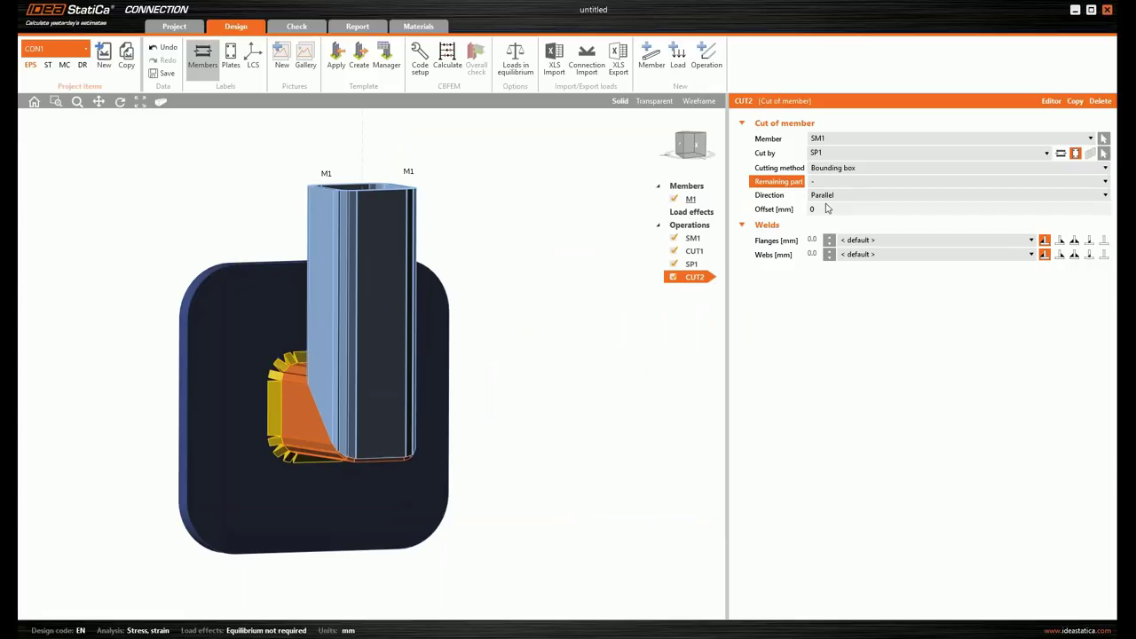
mouse_move(533, 398)
right_mouse_down()
mouse_move(553, 398)
mouse_move(527, 393)
right_mouse_up()
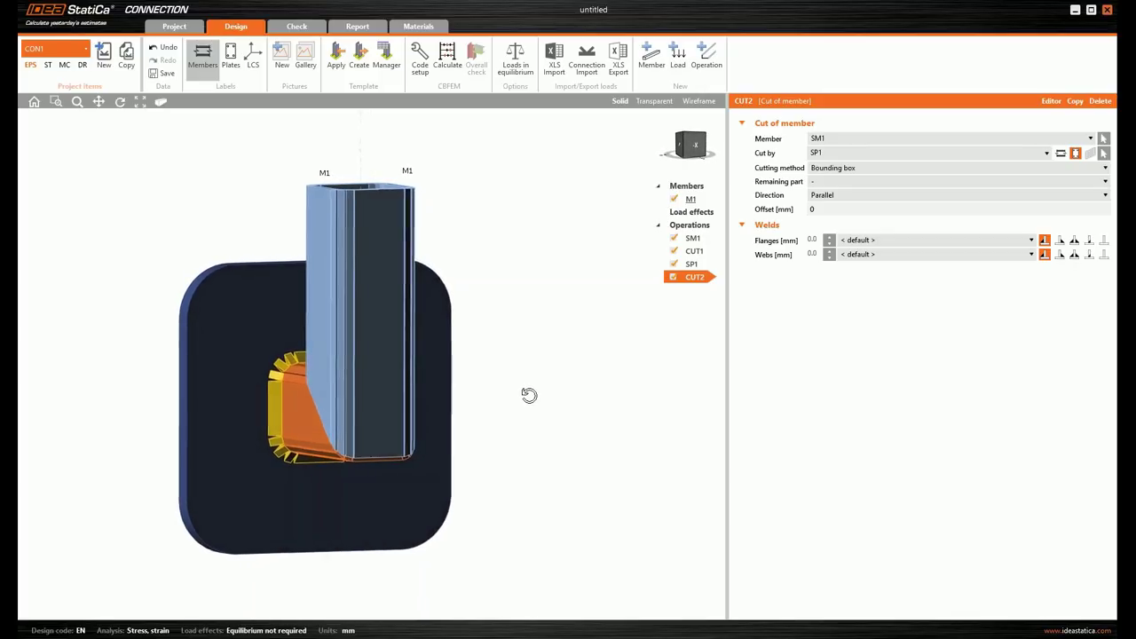
Step: Add a bolt grid or contact operation using the M16 5.8 bolt assembly
left_click(702, 227)
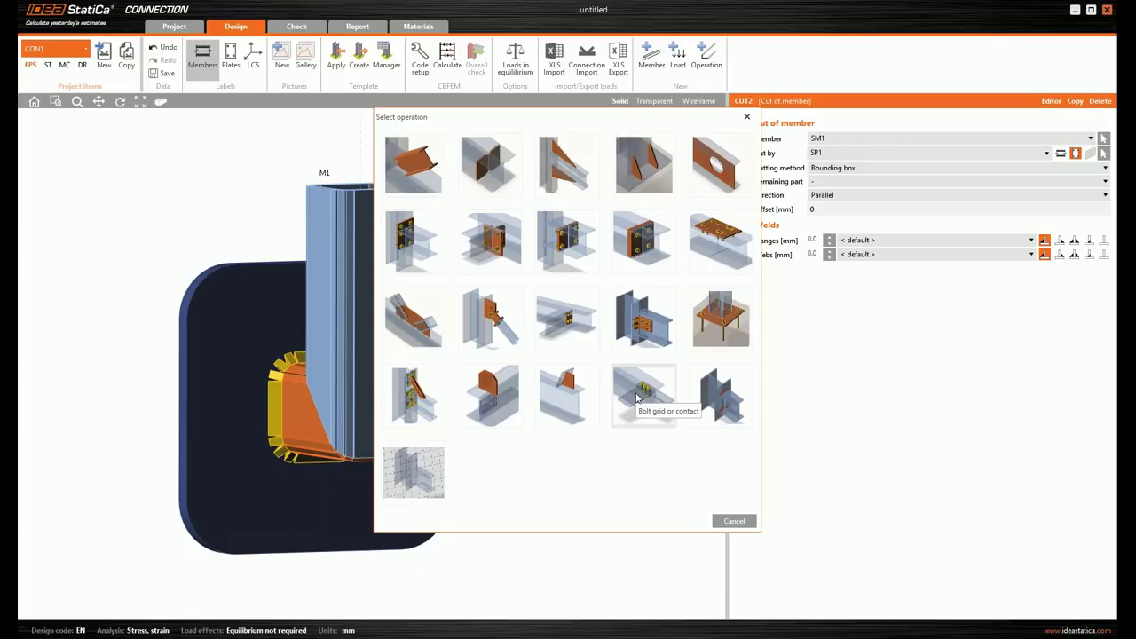
left_click(636, 398)
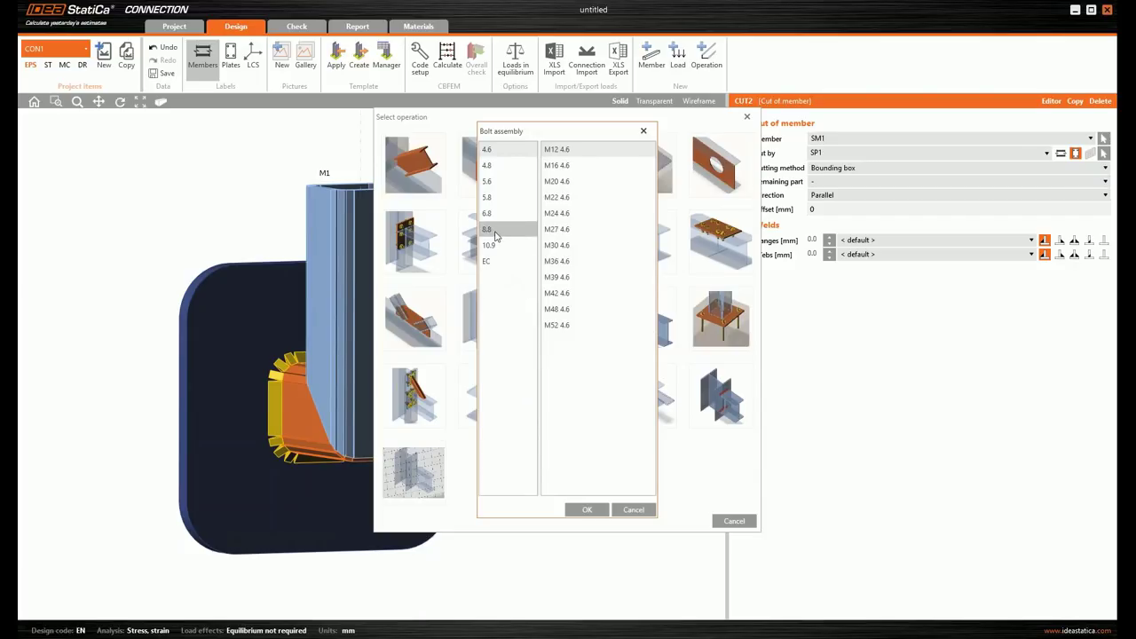
left_click(493, 198)
left_click(561, 166)
left_click(589, 512)
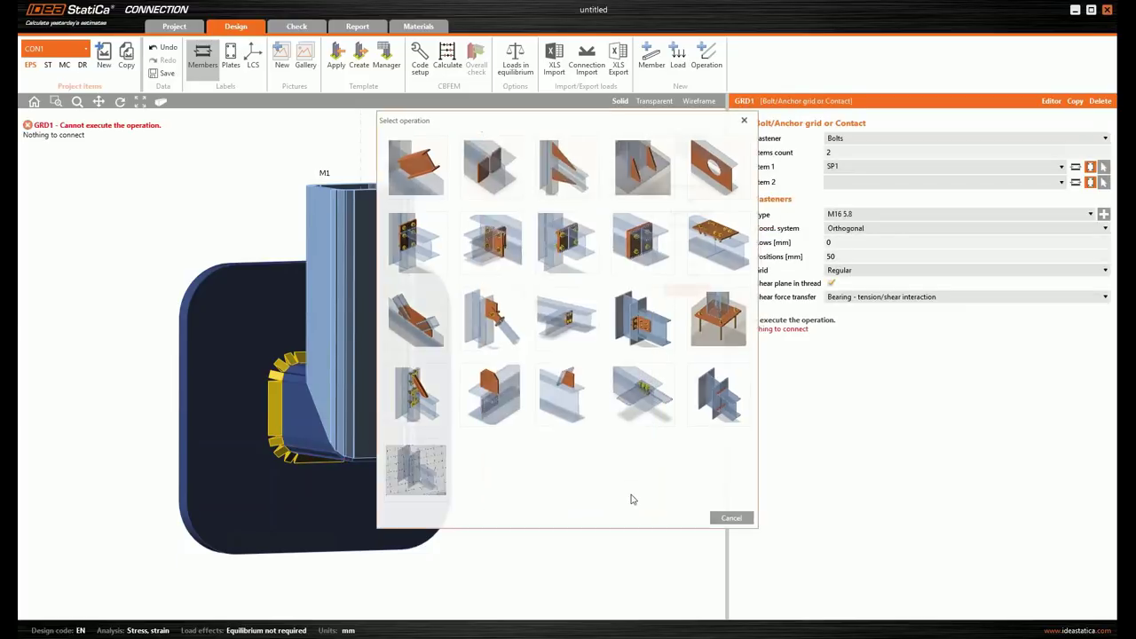
Step: Change the grid's fastener to Anchors and set its items count to 1 for plate SP1
left_click(849, 139)
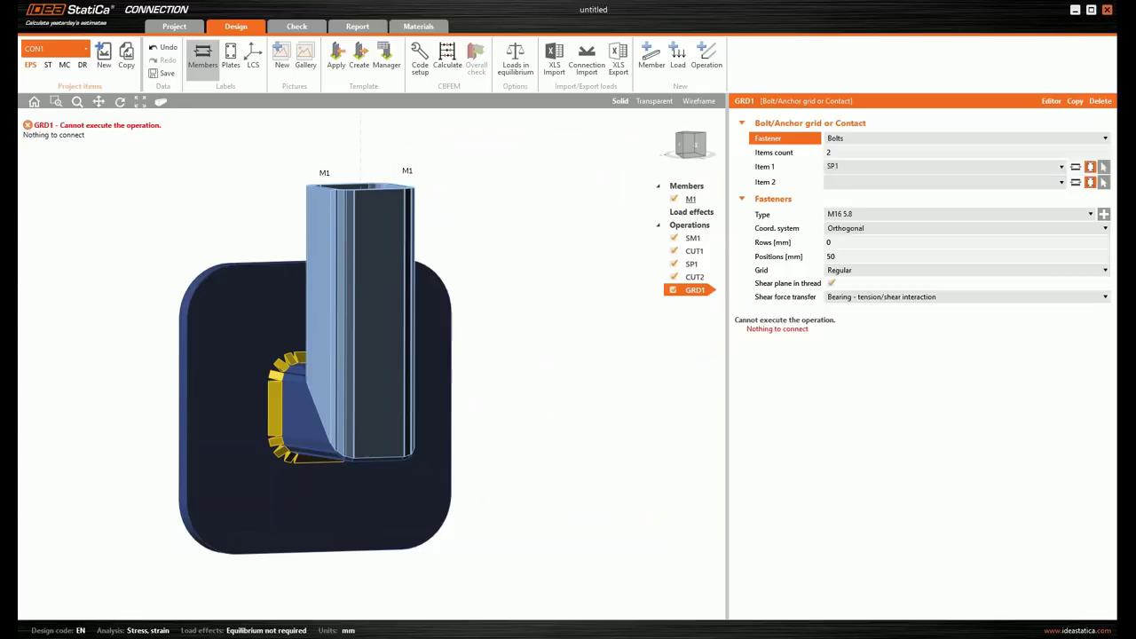
left_click(841, 160)
left_click(846, 152)
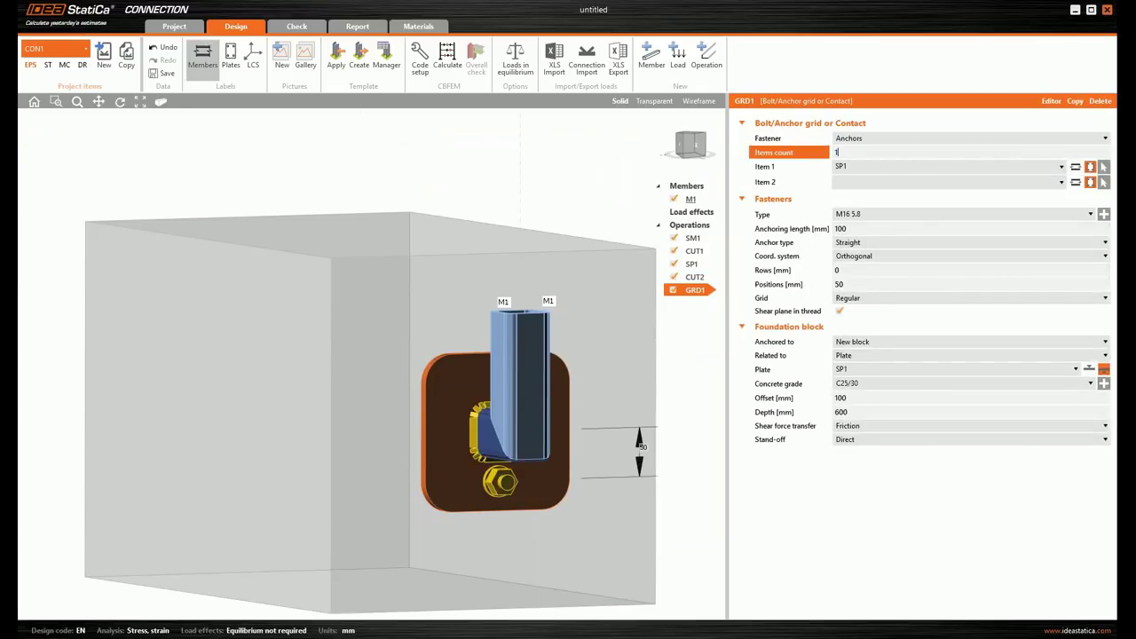
type("1")
key("Tab")
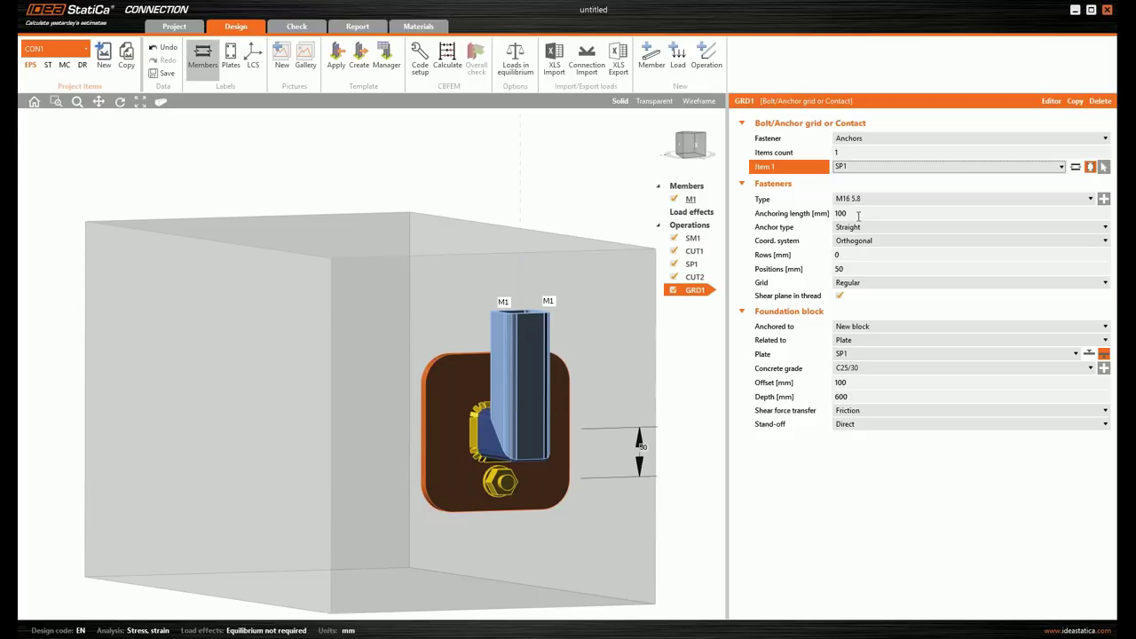
left_click(861, 383)
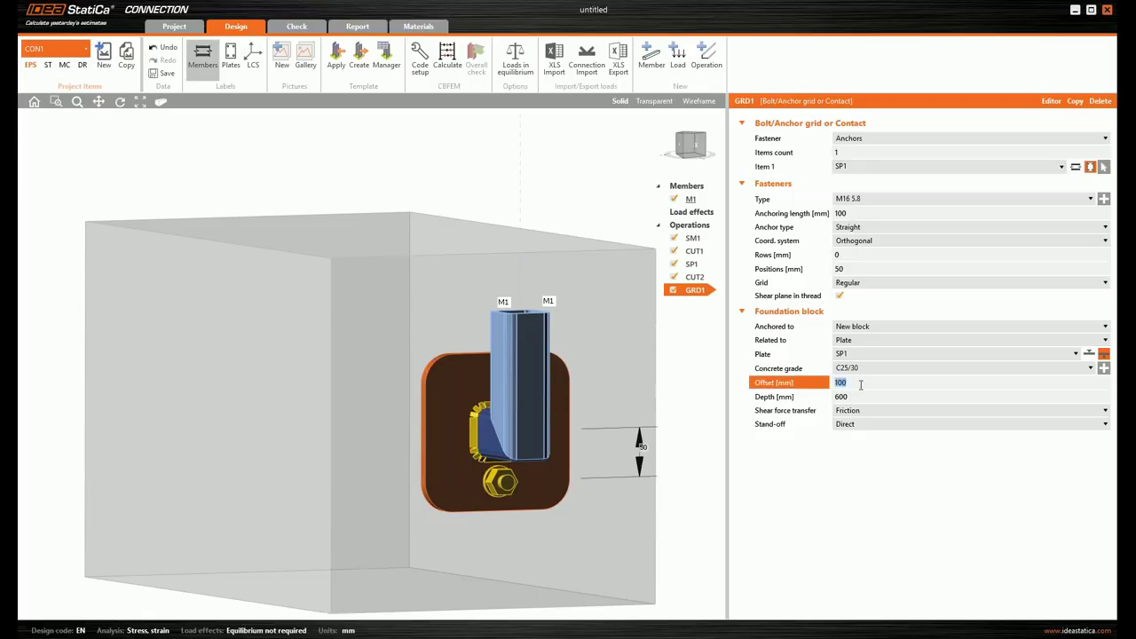
middle_click_drag(591, 489, 540, 452)
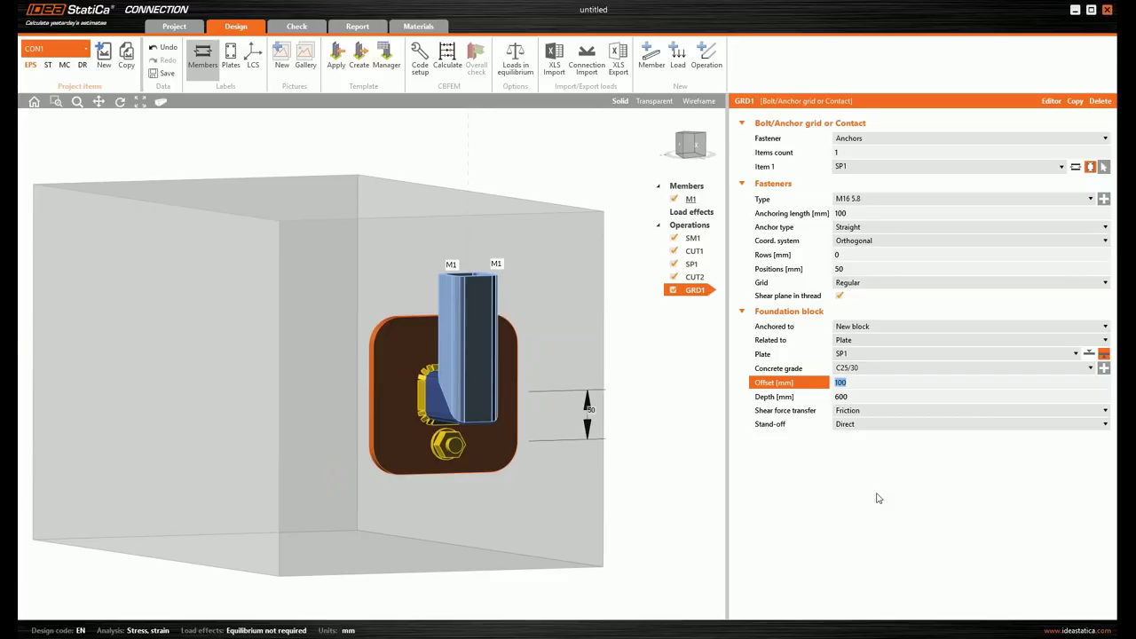
type("50 100 250 250")
key("Tab")
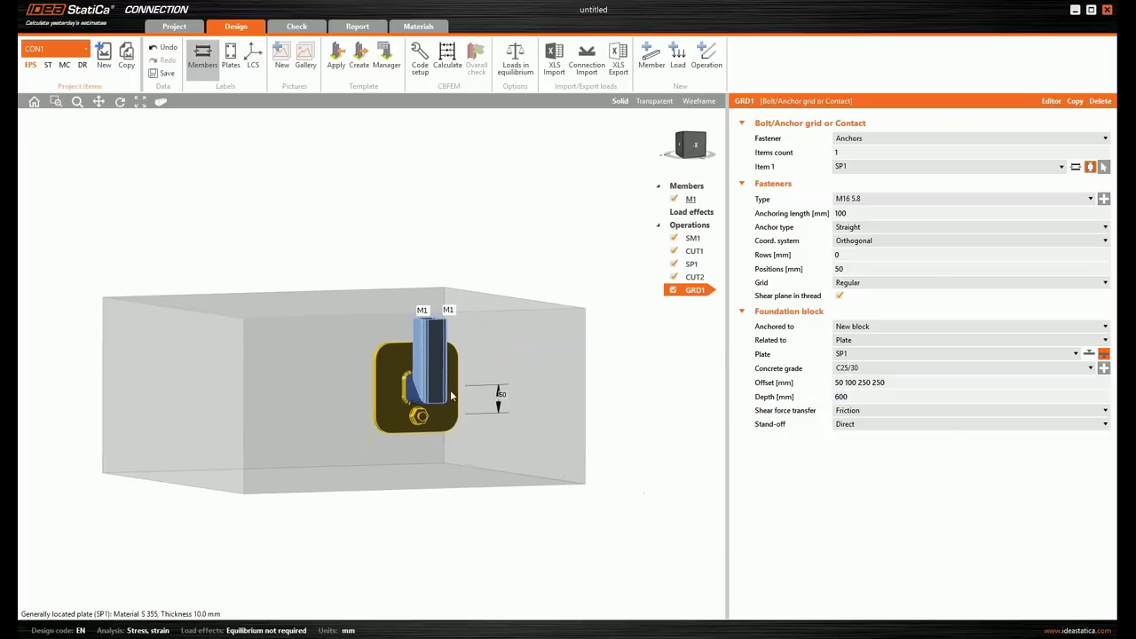
right_click_drag(451, 397, 404, 391)
middle_click_drag(609, 376, 629, 355)
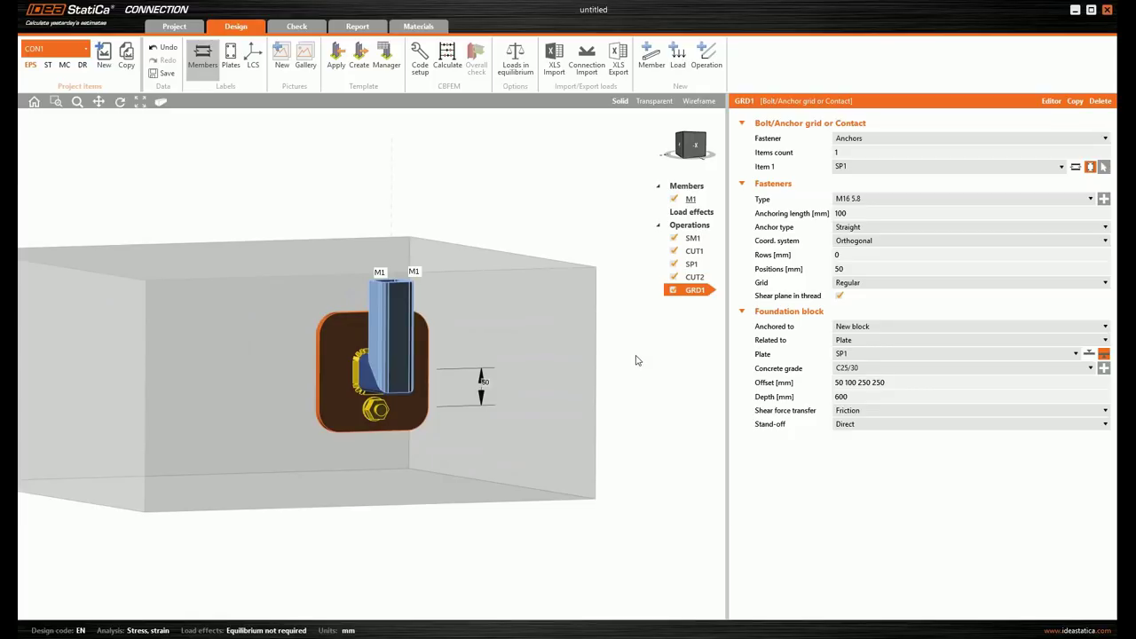
Step: Explode the anchor group in the plate editor, copy its anchor to make three, and place anchor 1 at X -50, Y -50 mm
left_click(1051, 101)
left_click_drag(610, 129, 837, 157)
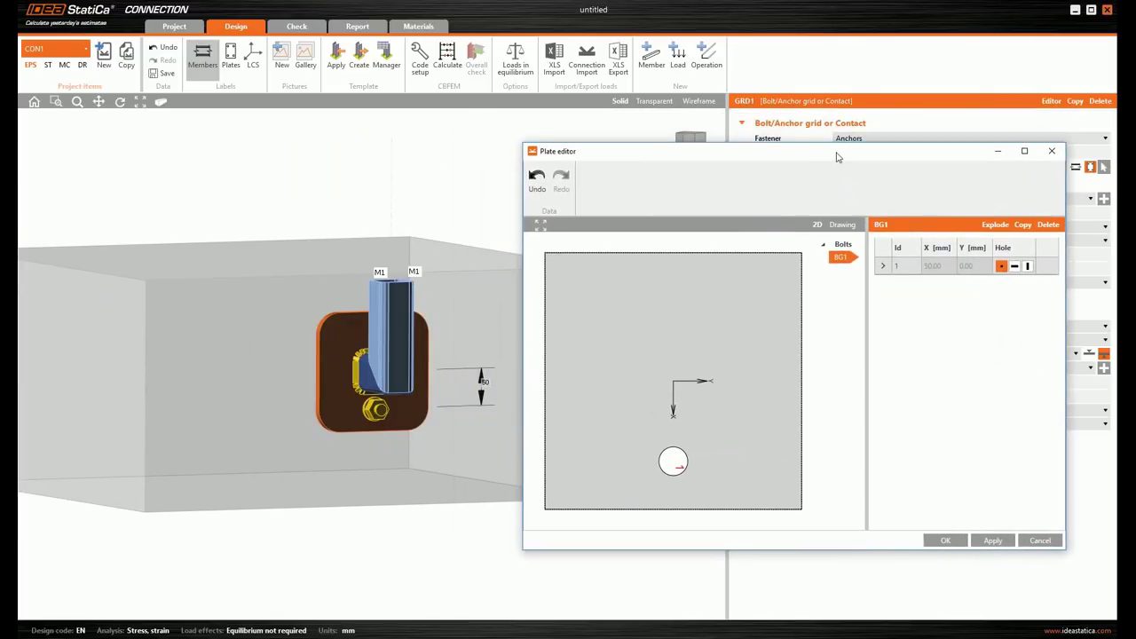
left_click(1001, 227)
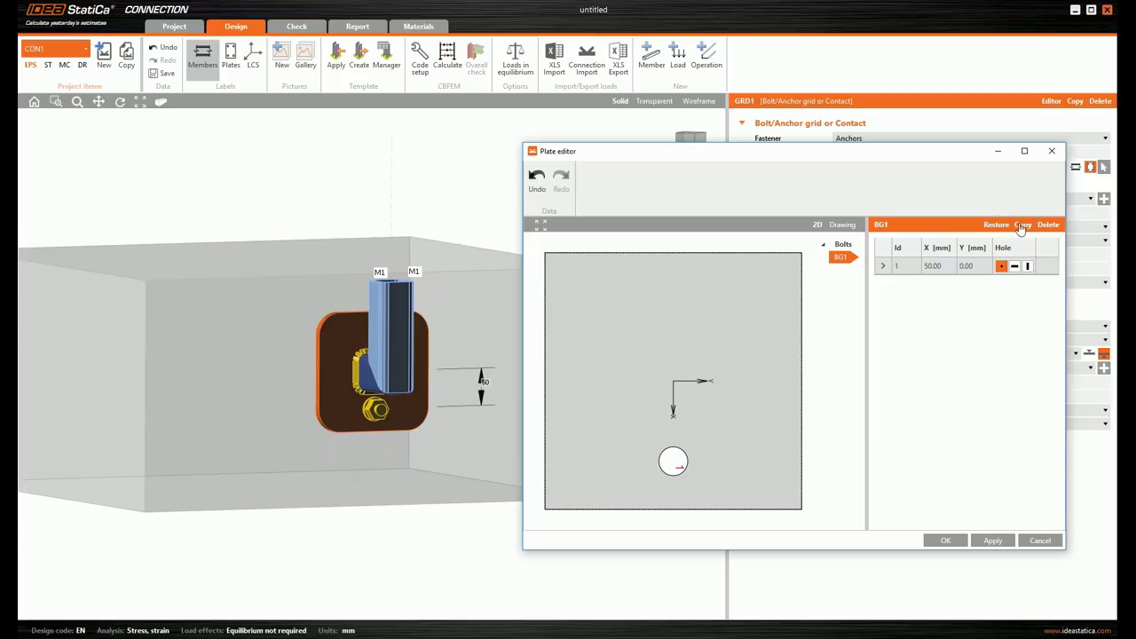
double_click(932, 266)
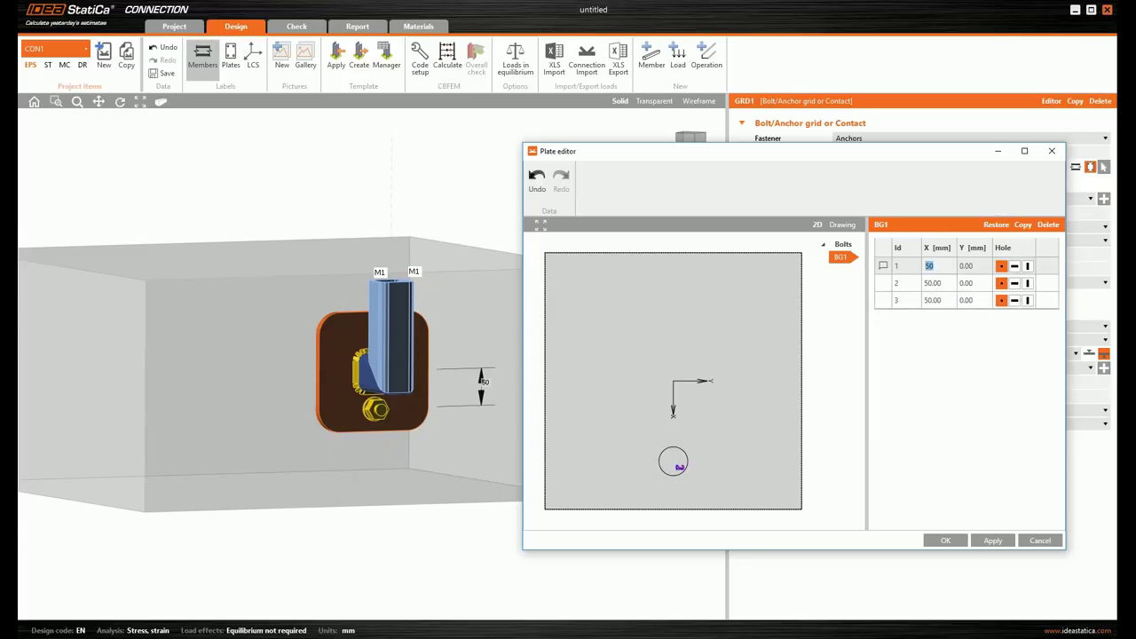
type("-")
key("Tab")
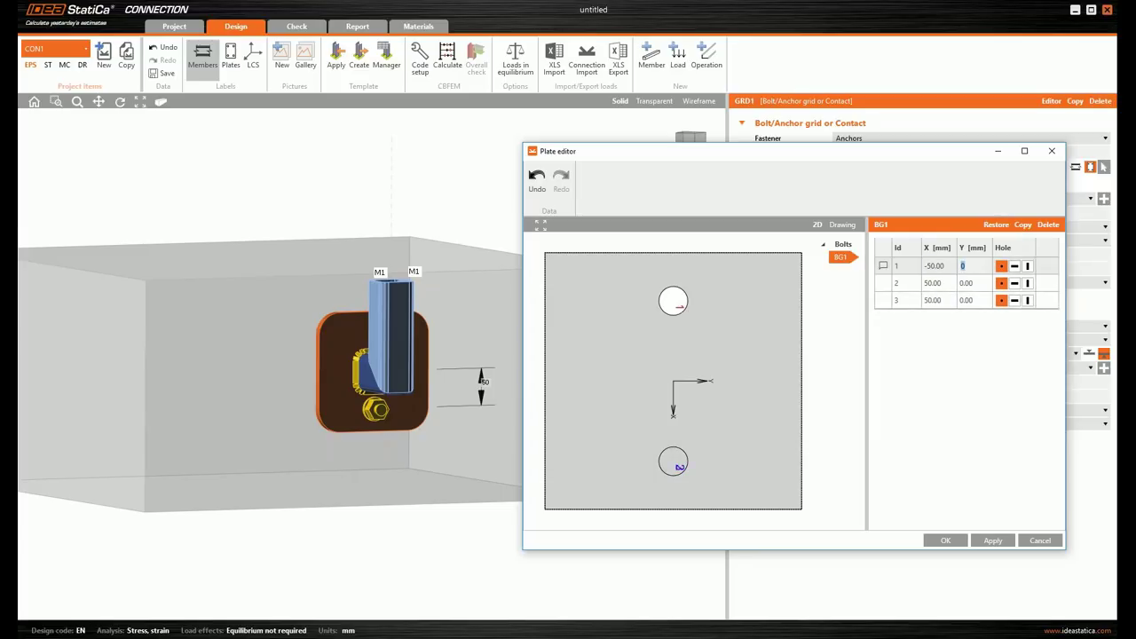
type("-50")
key("Return")
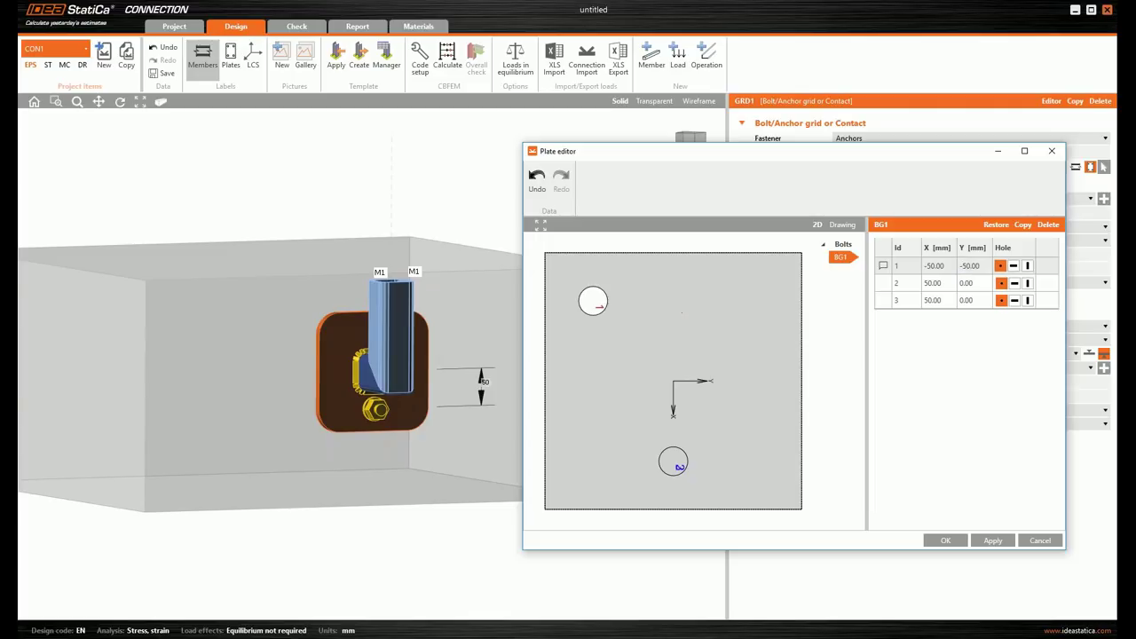
Step: Place anchor 2 at X -50, Y 50 mm and apply the anchor layout to the plate
left_click(946, 284)
type("-50")
key("Tab")
type("50")
key("Return")
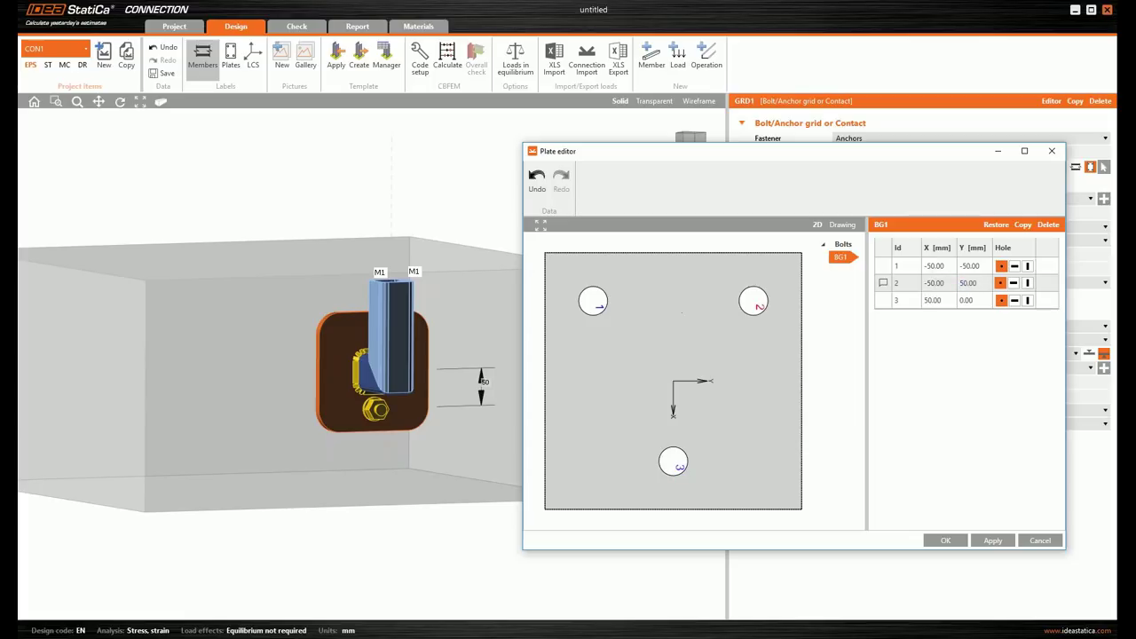
left_click(991, 540)
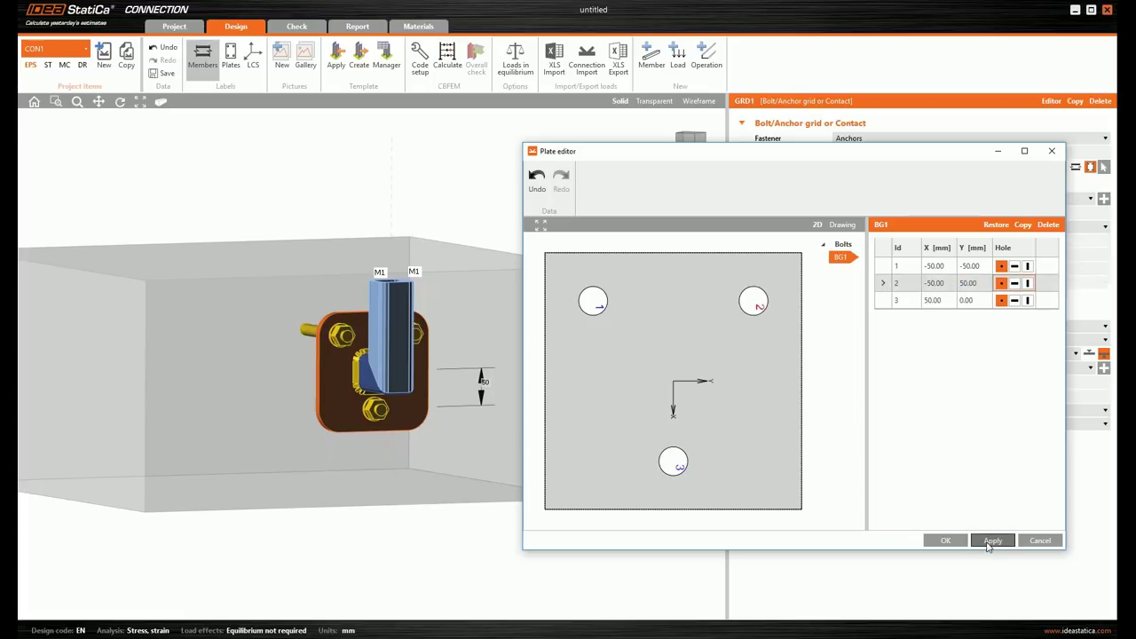
left_click(946, 540)
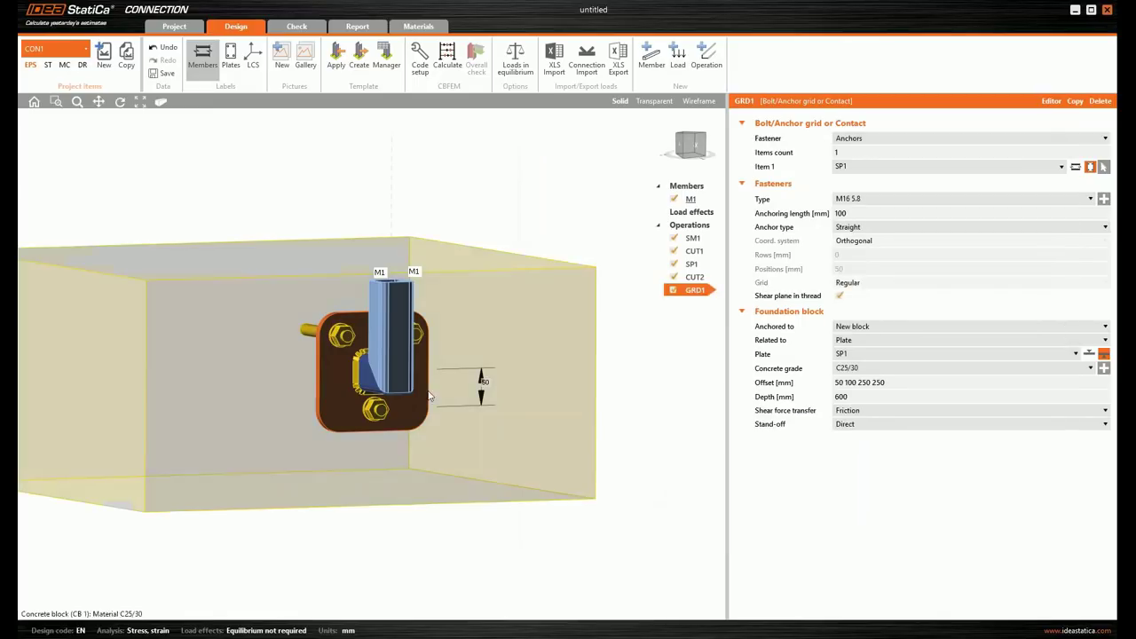
Step: Define load effect LE1 on member M1 with N -1 kN, Vz -1 kN and My 1.1 kNm
mouse_move(390, 366)
right_mouse_down()
mouse_move(381, 379)
mouse_move(395, 377)
right_mouse_up()
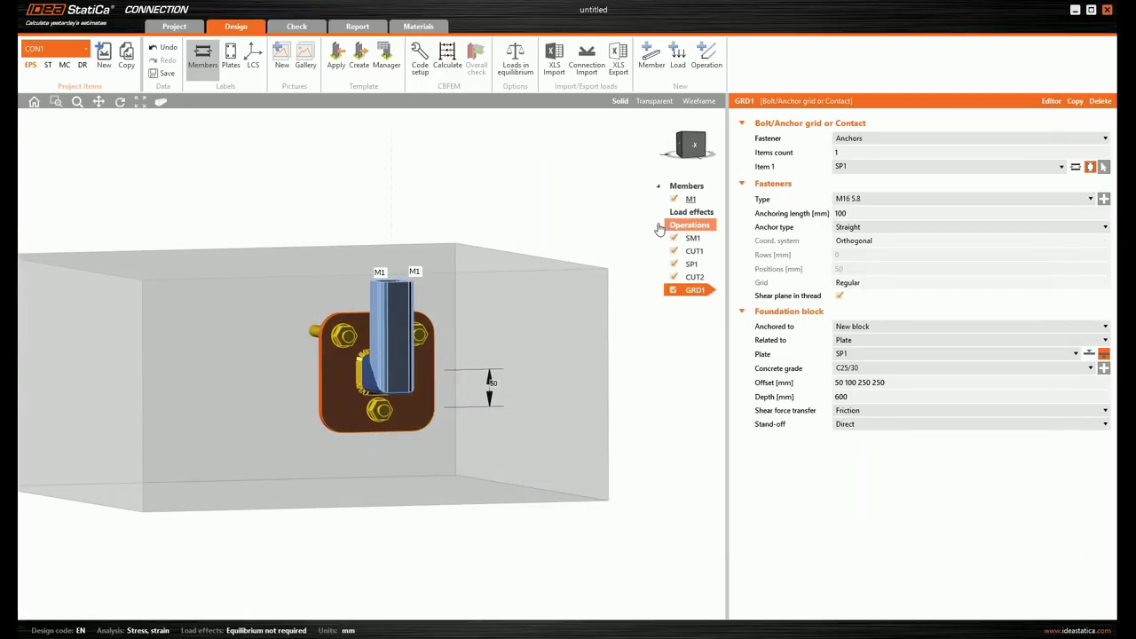
left_click(689, 225)
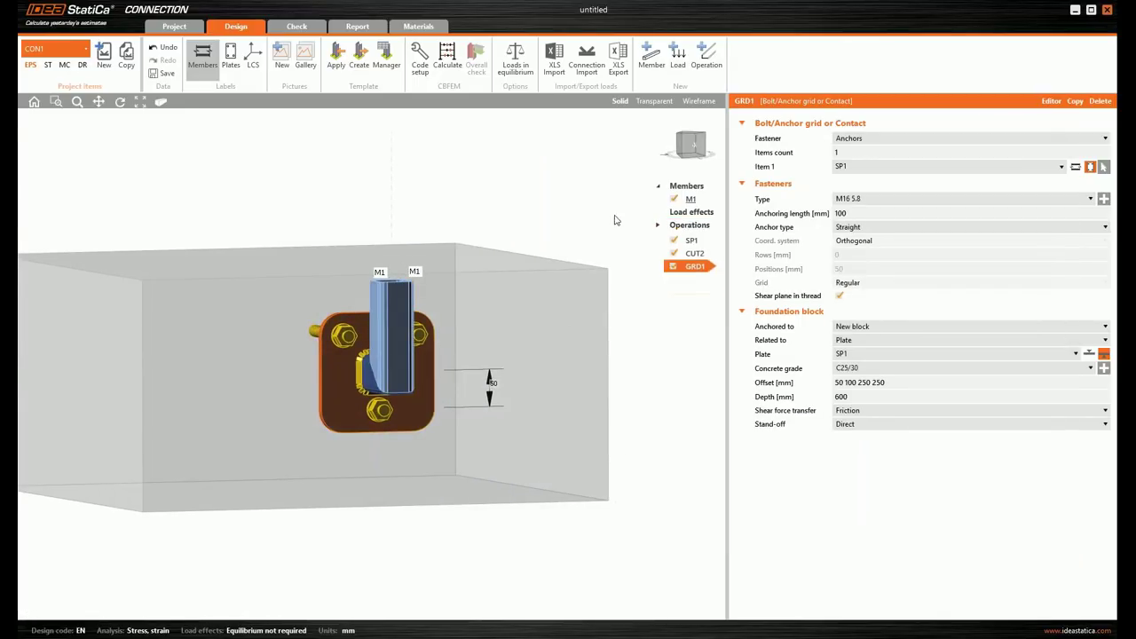
left_click(690, 213)
left_click(803, 148)
type("-1")
key("Tab")
key("Tab")
type("-1")
key("Tab")
key("Tab")
type("1")
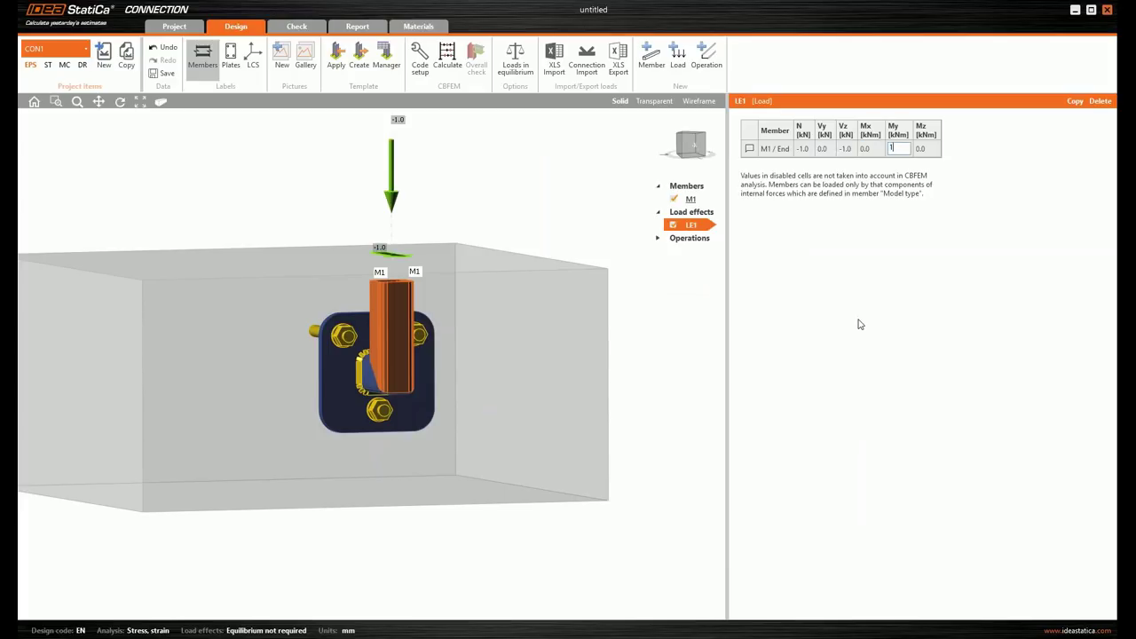
type(".1")
key("Tab")
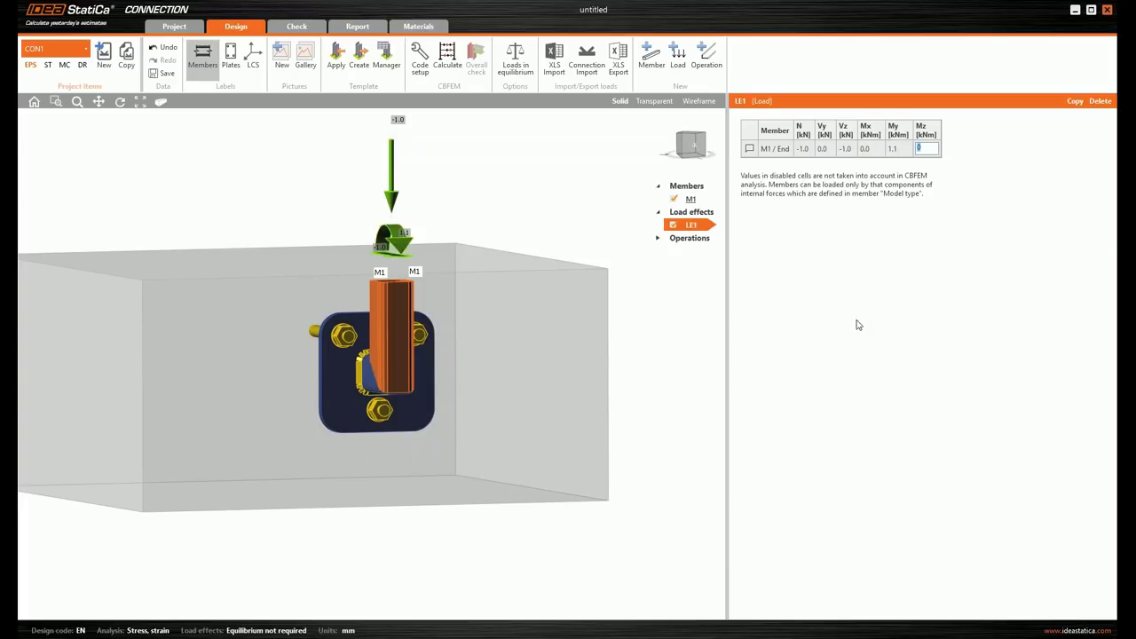
Step: Calculate the connection and open the check results for the anchors
right_click_drag(475, 316, 545, 395)
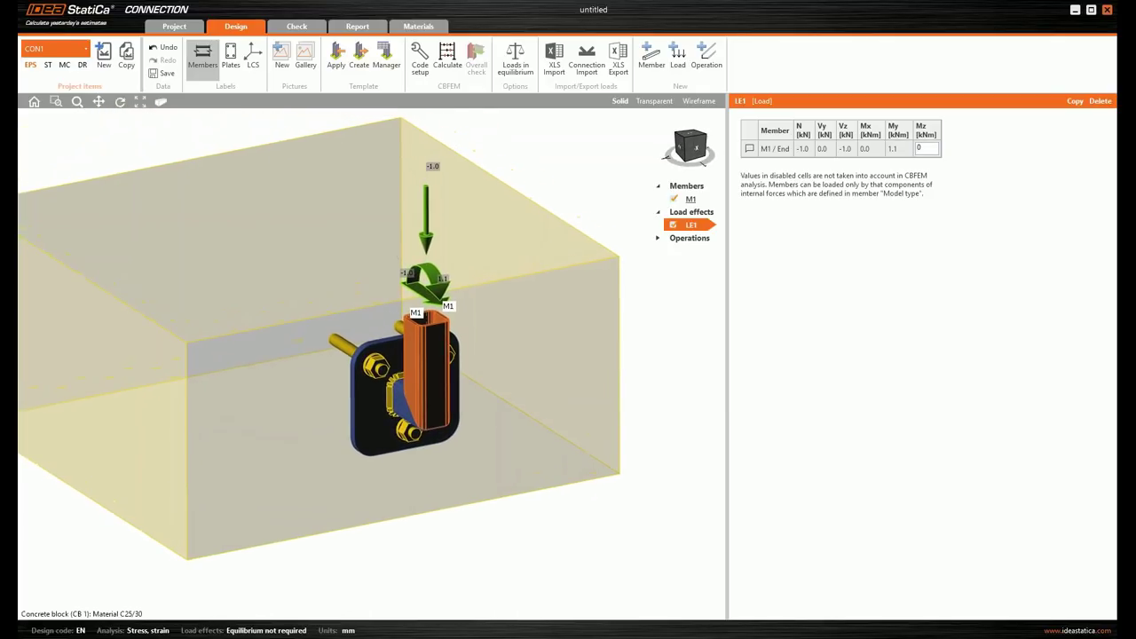
left_click(448, 55)
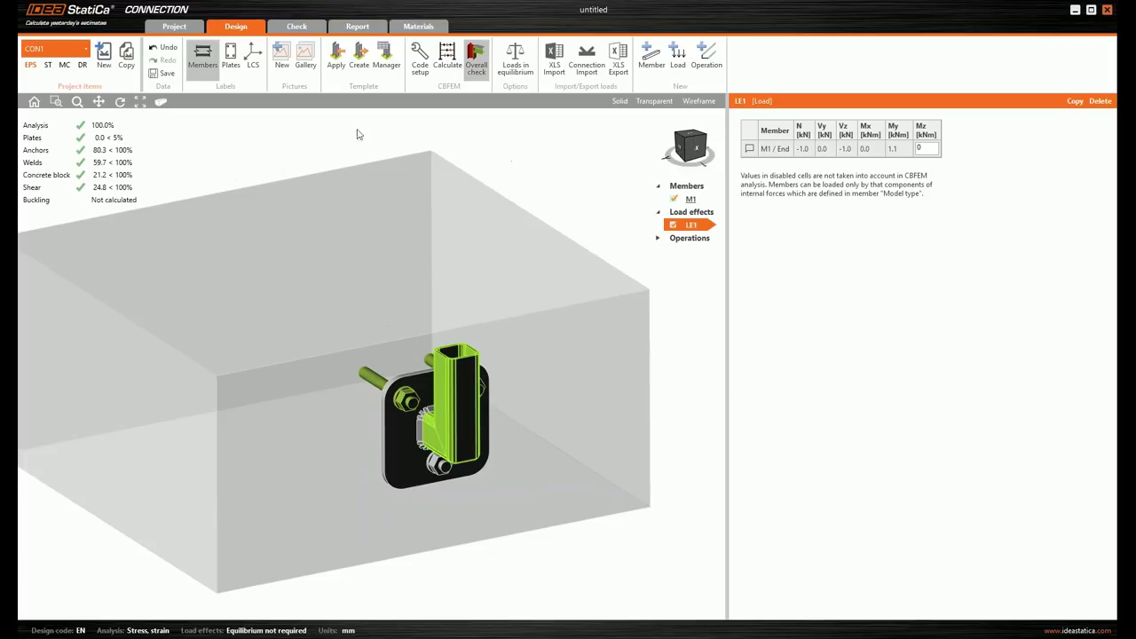
left_click(298, 28)
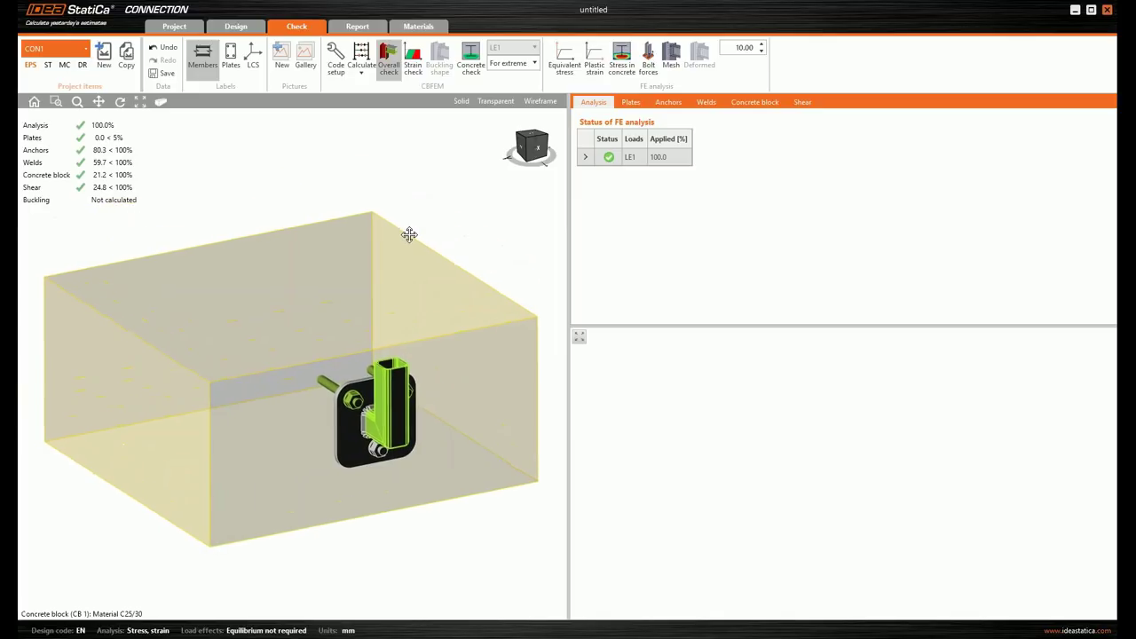
left_click(665, 103)
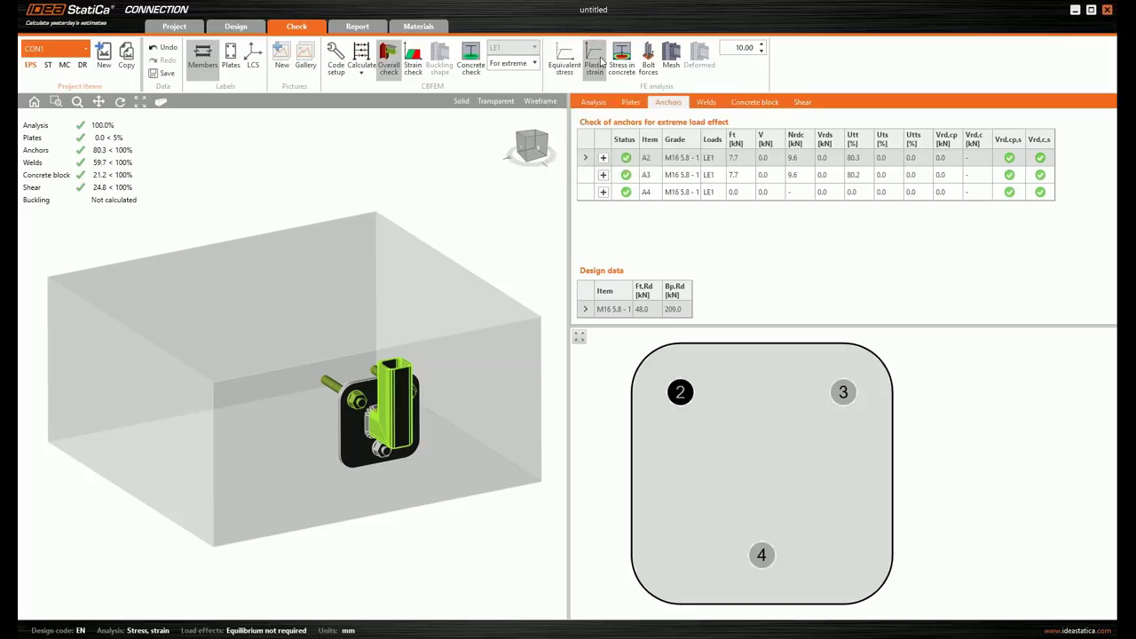
Step: Display the equivalent stress and bolt forces on the model for a closer look
left_click(571, 58)
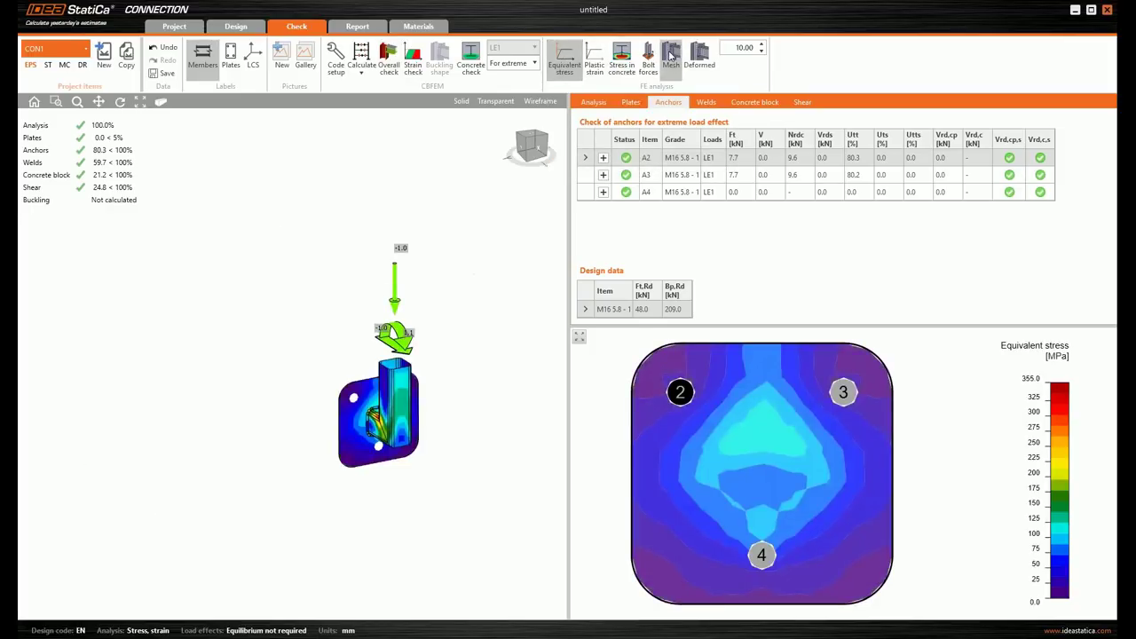
left_click(648, 56)
scroll(355, 428, "up", 5)
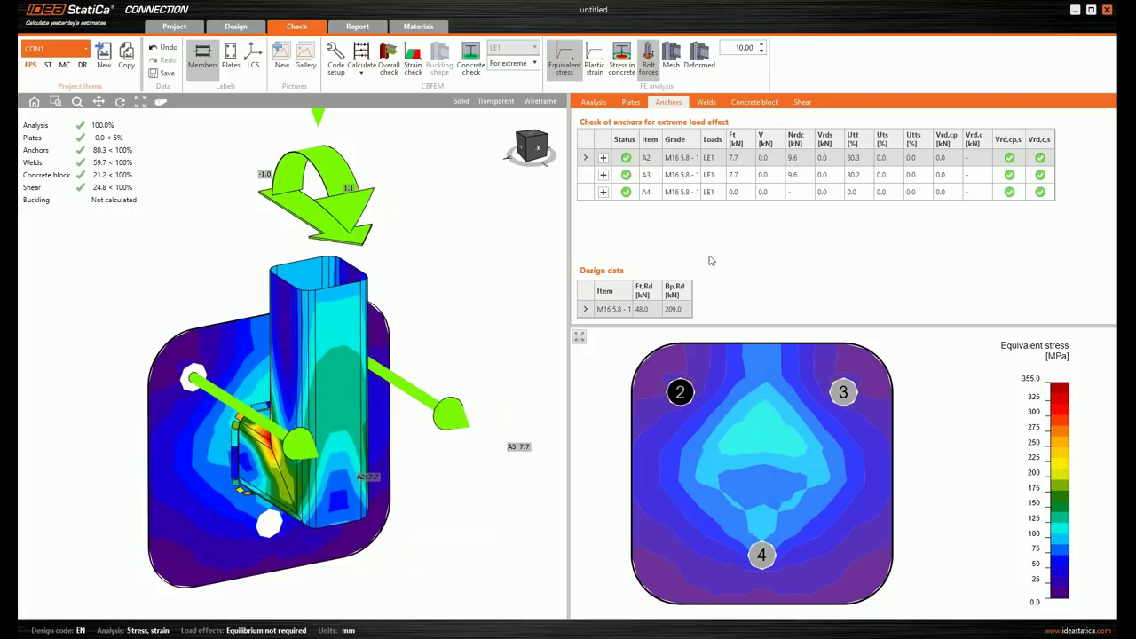
Step: Show the stress in concrete and examine the detailed check formulas of anchor A2 and concrete block CB 1
left_click(602, 157)
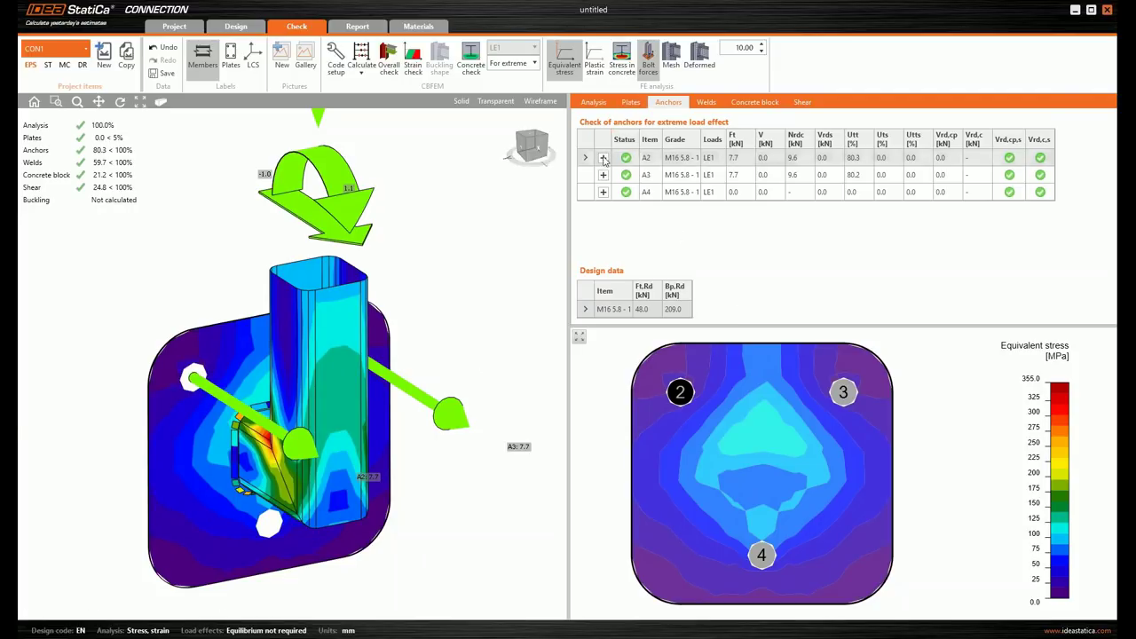
left_click(622, 62)
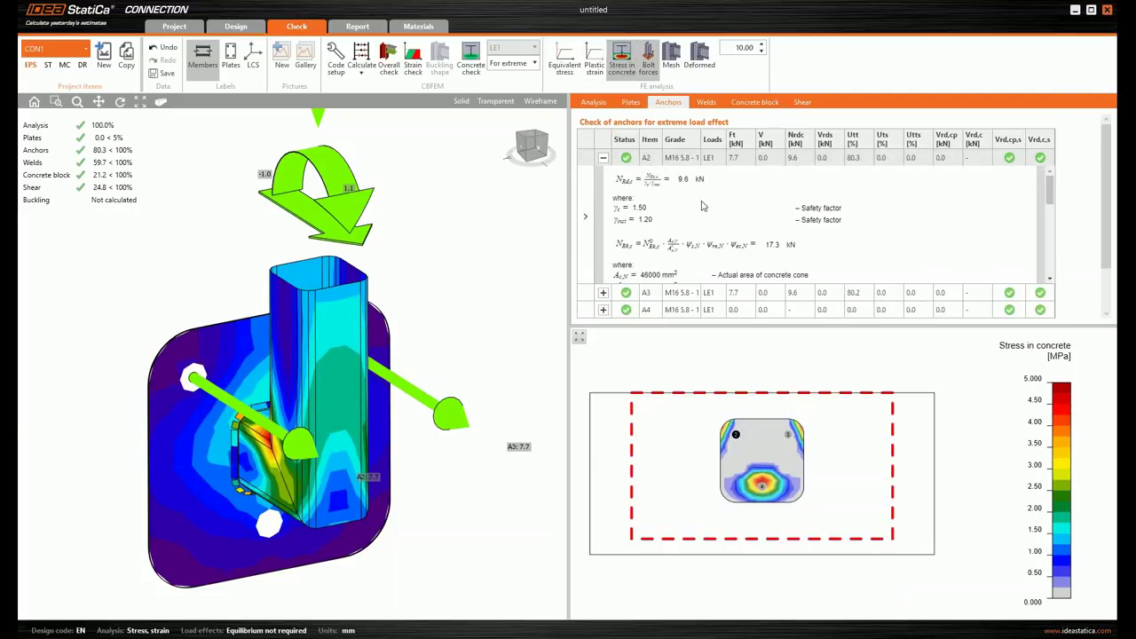
left_click_drag(641, 215, 677, 229)
left_click(679, 228)
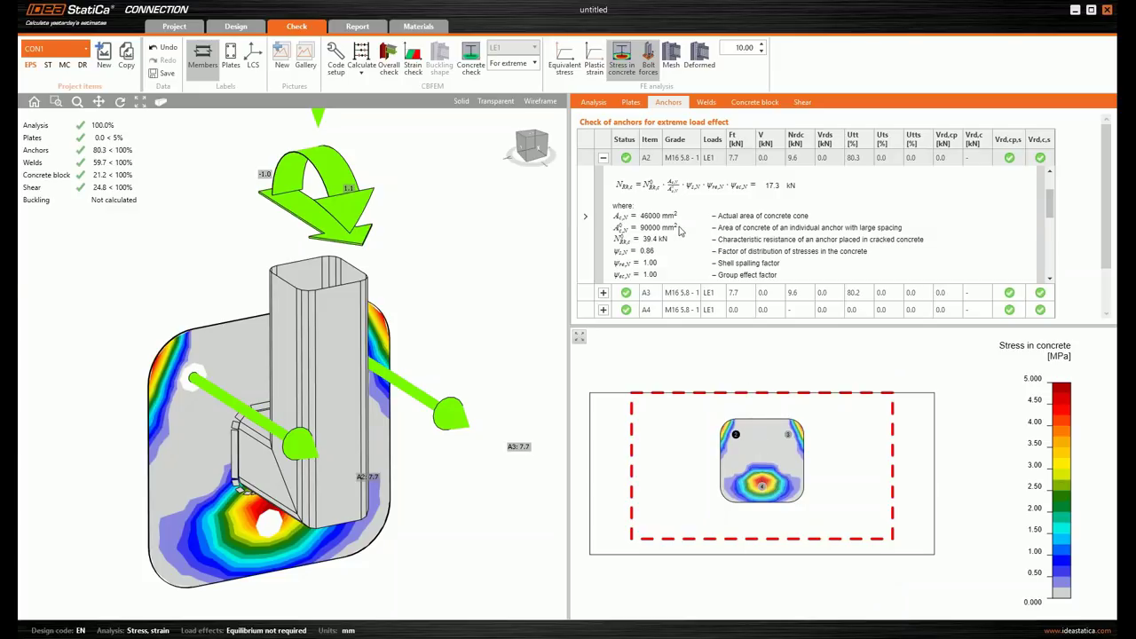
left_click(742, 105)
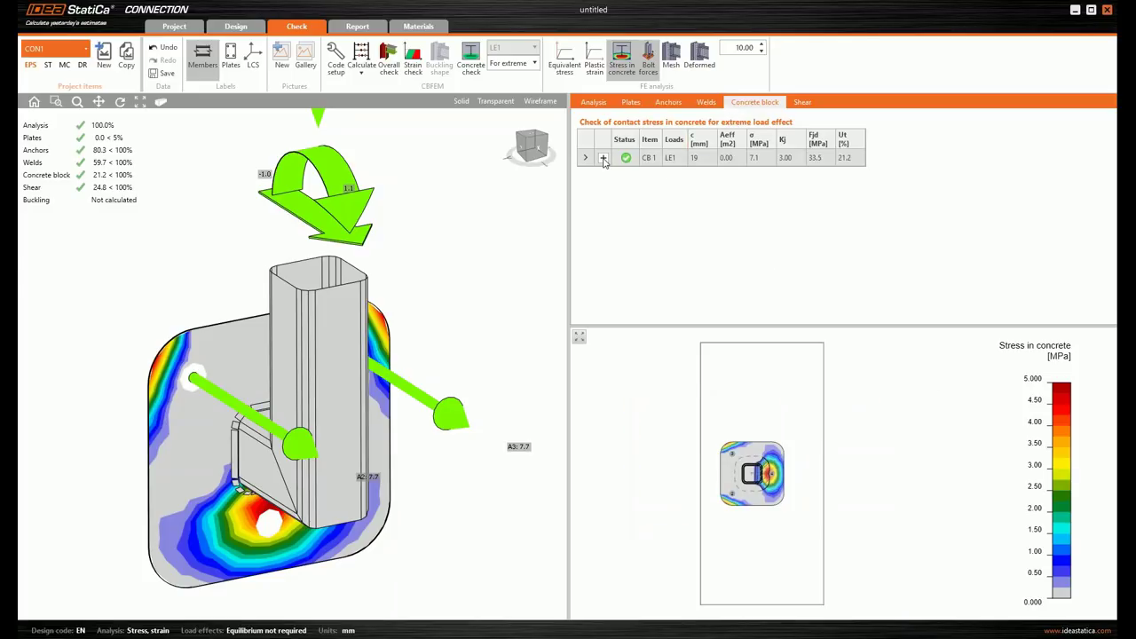
left_click(604, 159)
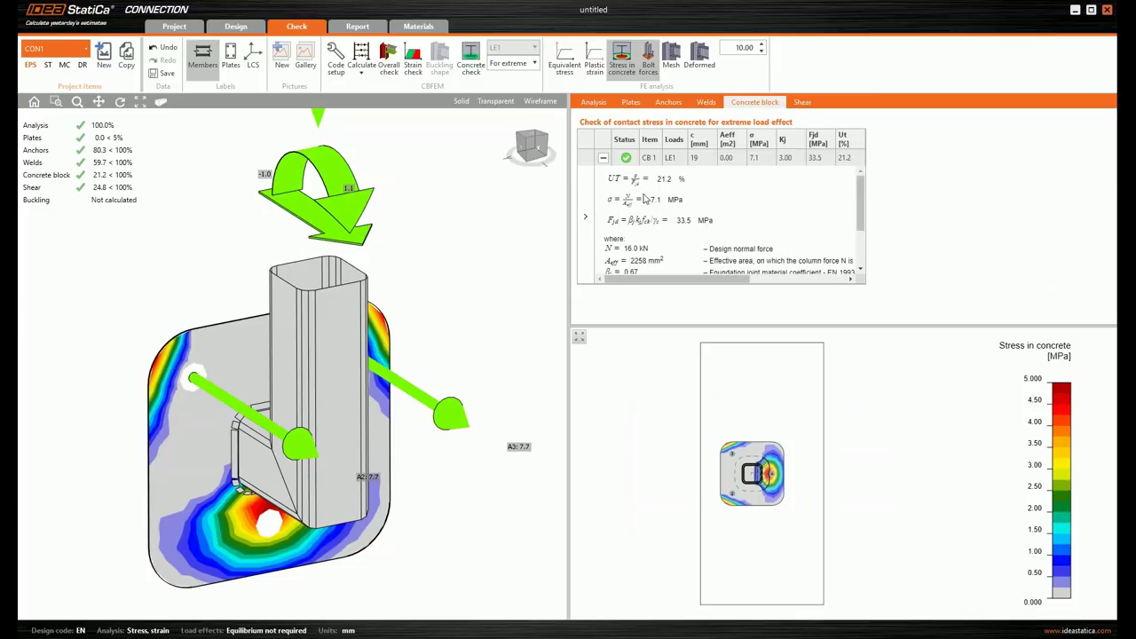
Step: Generate the detailed report for CON1 and look through its load, foundation block and check tables
left_click(365, 32)
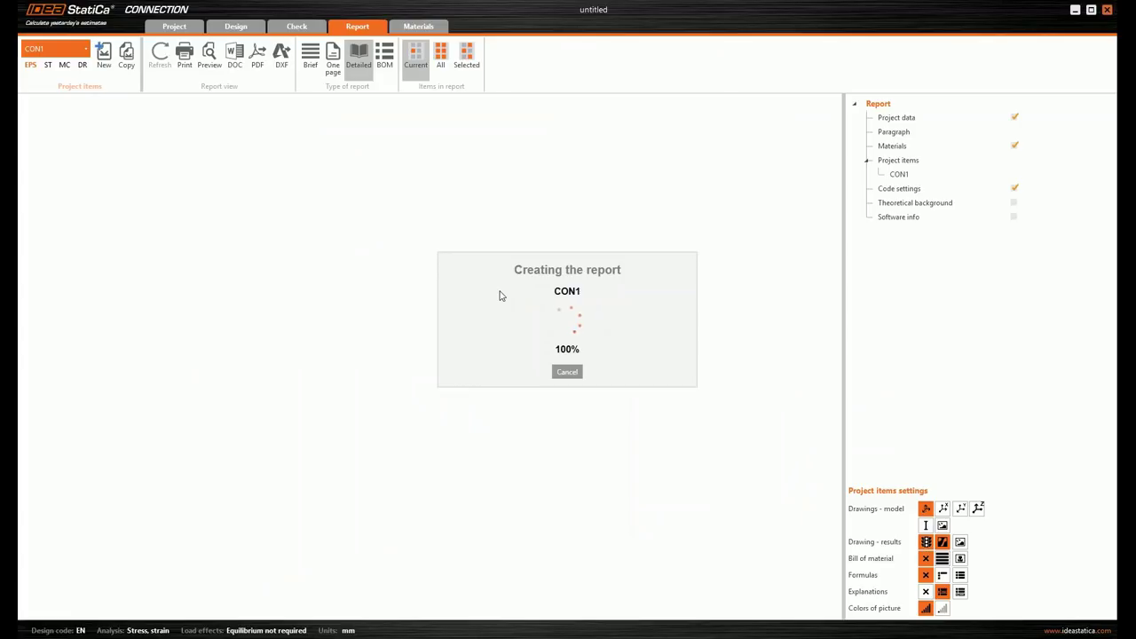
scroll(500, 295, "down", 6)
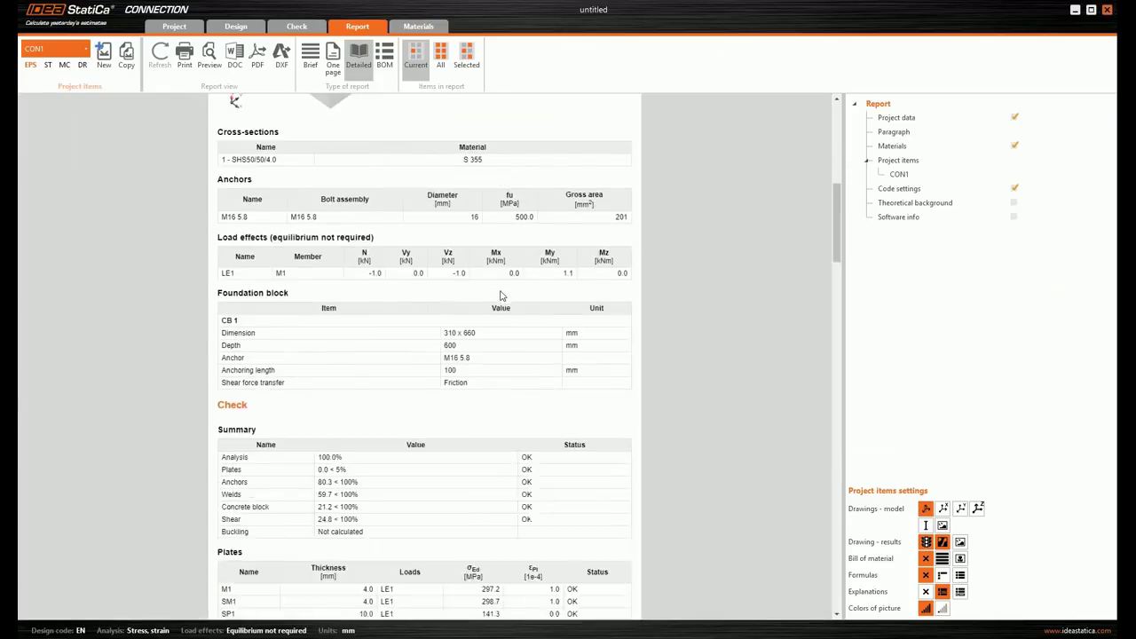
scroll(500, 295, "down", 7)
scroll(501, 296, "up", 6)
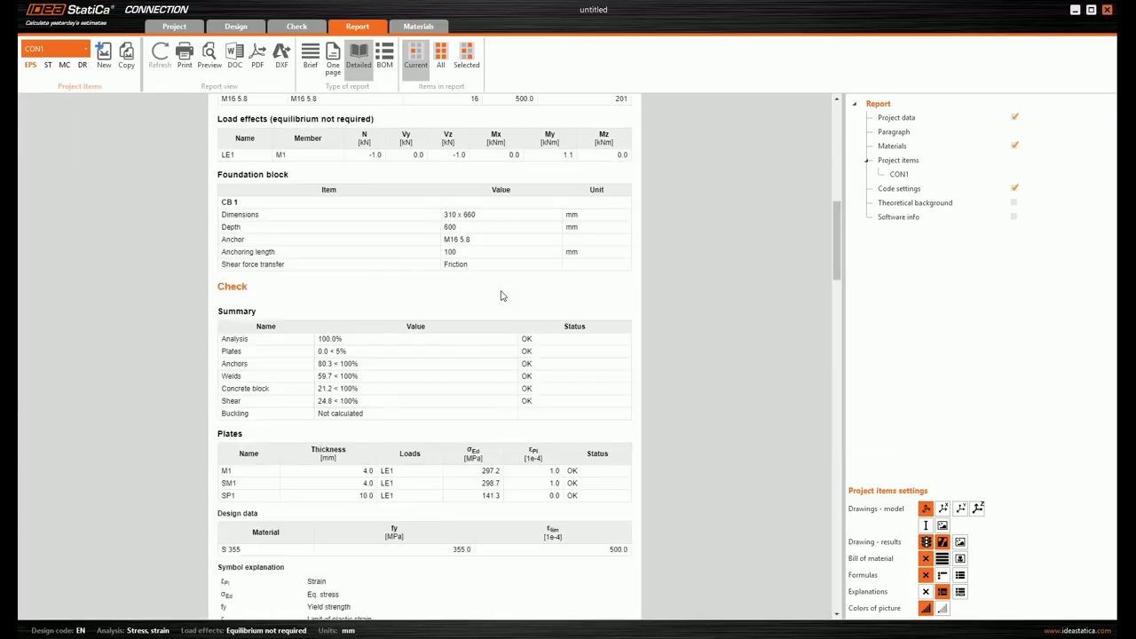
scroll(502, 296, "up", 8)
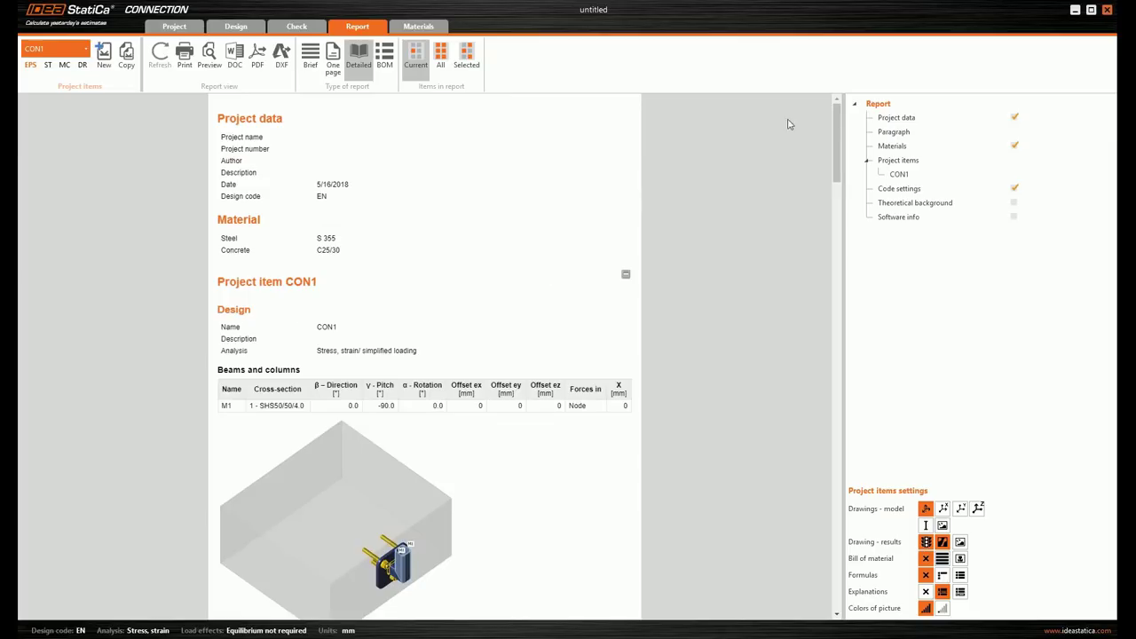
Step: Minimise the connection project and the IDEA StatiCa launcher to return to the presentation
left_click(1075, 11)
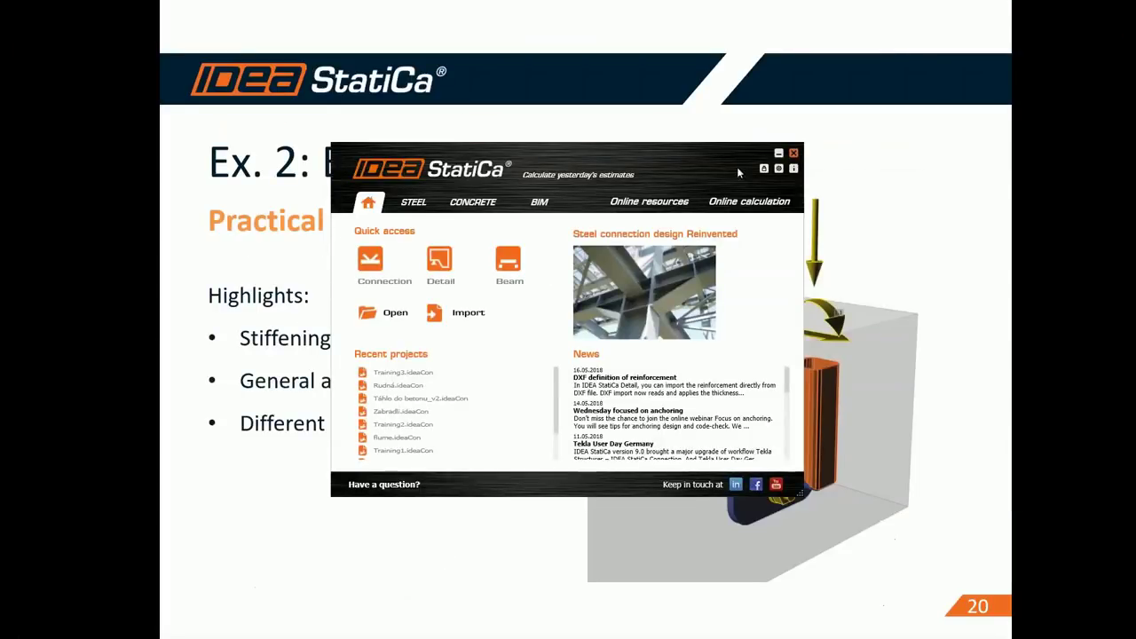
left_click(778, 154)
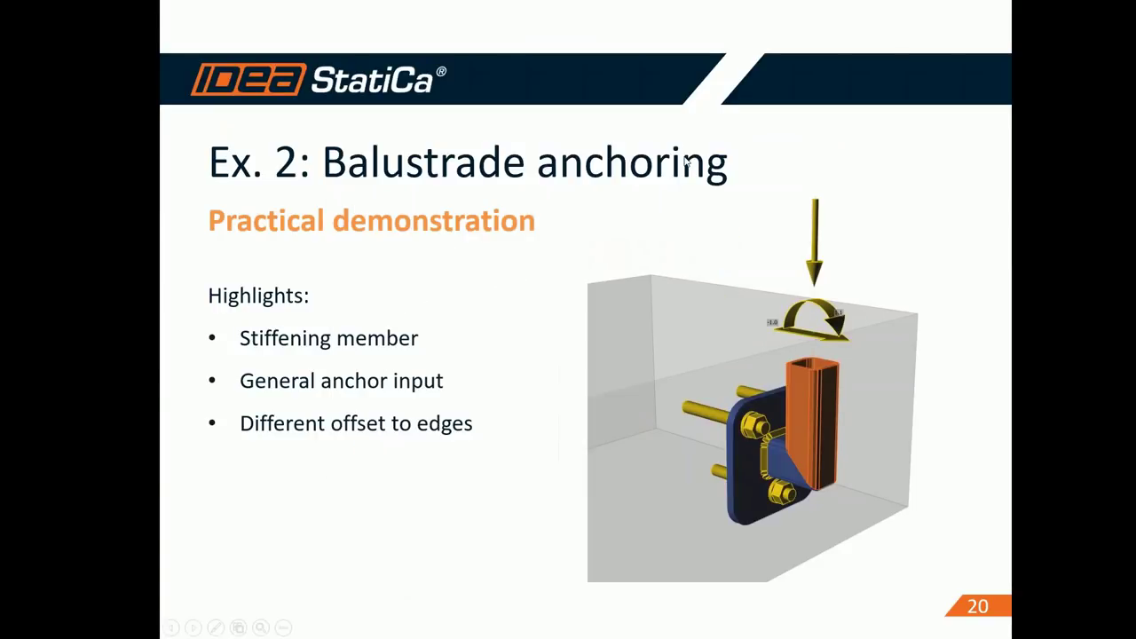
left_click(688, 162)
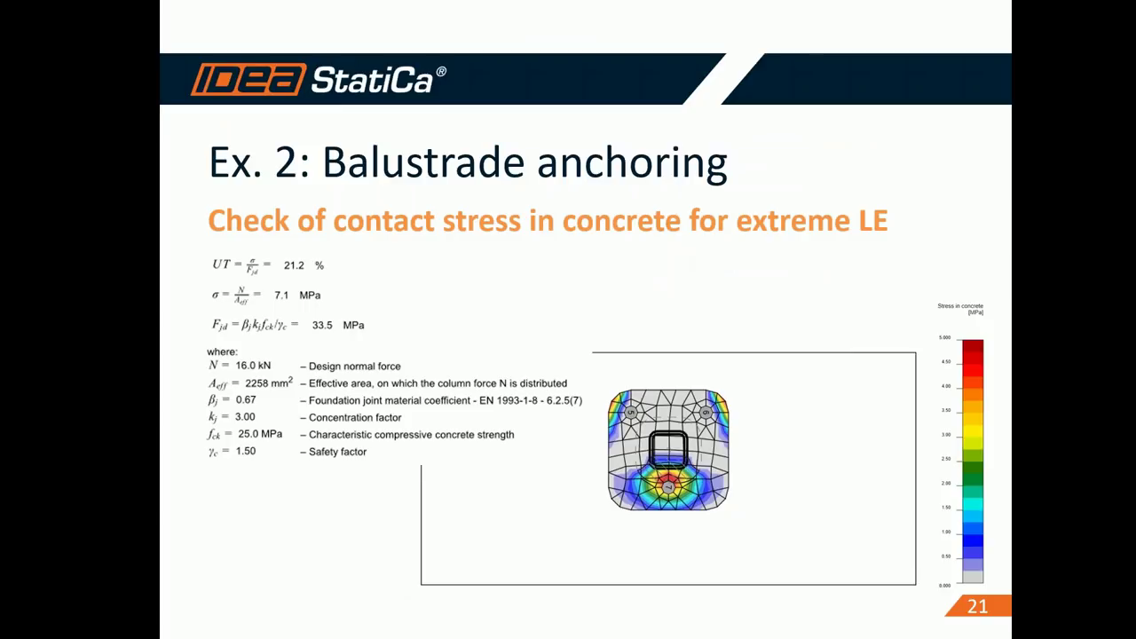
key("Right")
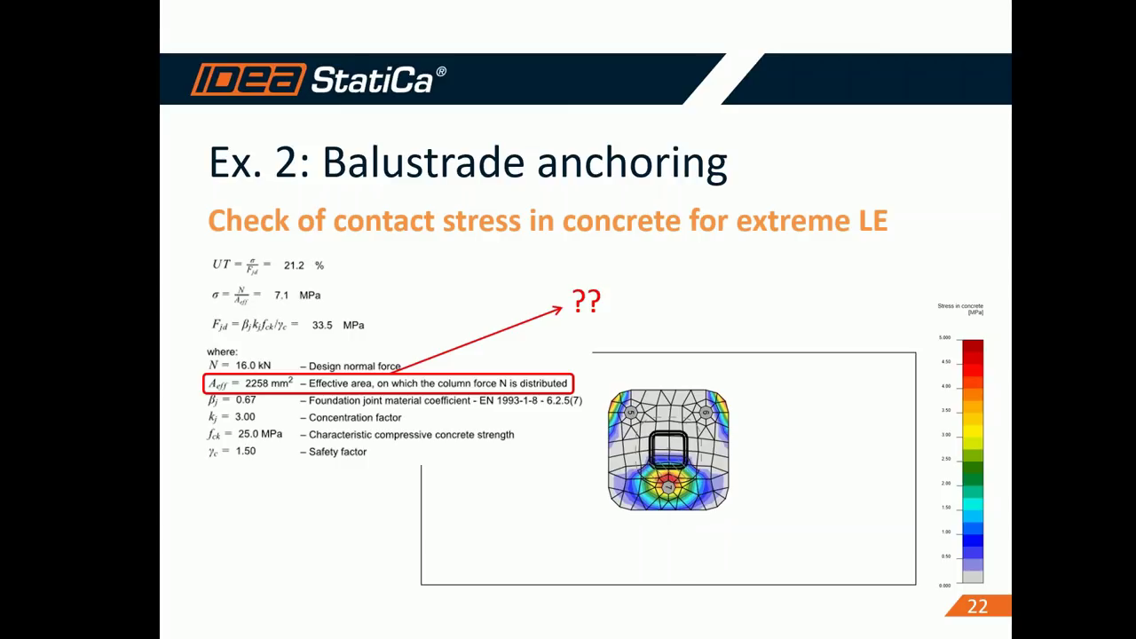
key("Right")
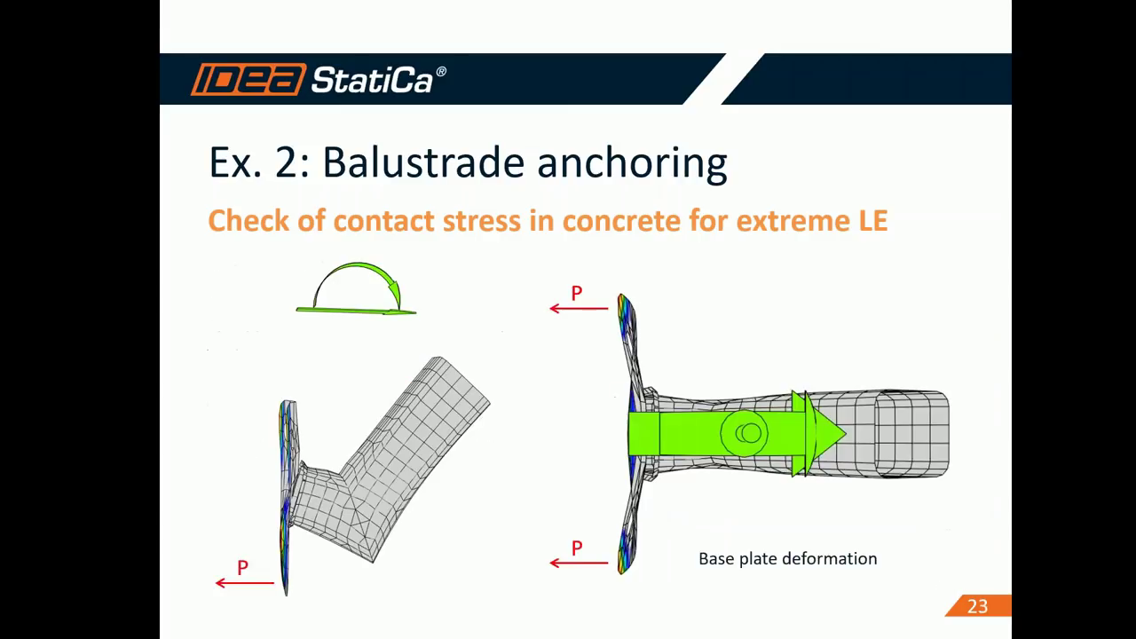
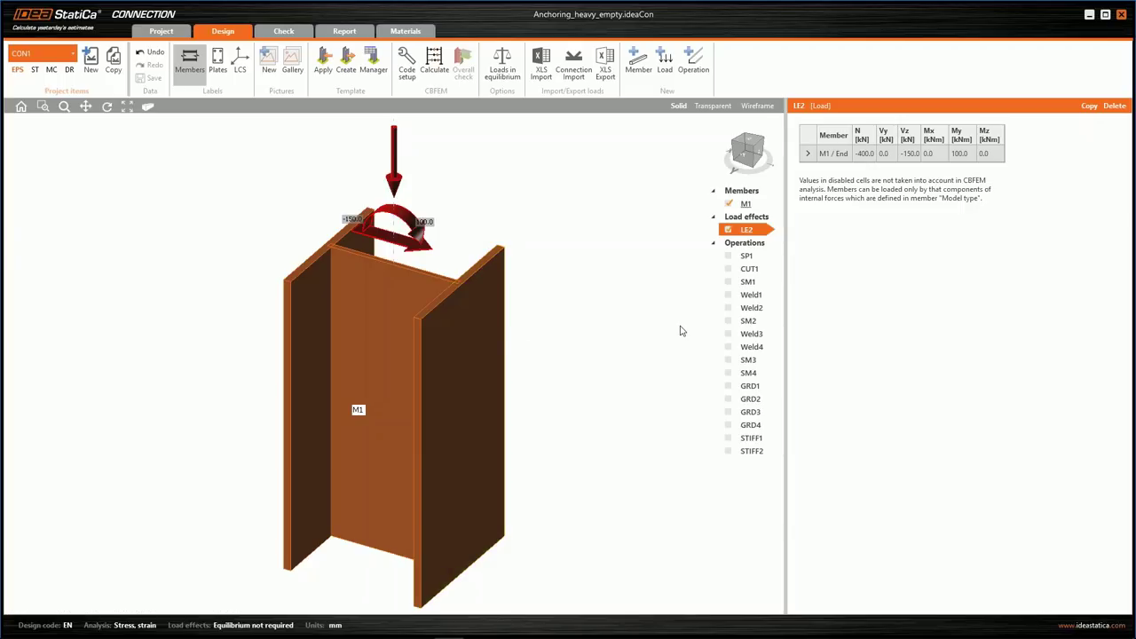
Step: Enable operations SP1, CUT1 and SM1 to add the base plate, the welded column cut and the first stiffening member
left_click(729, 256)
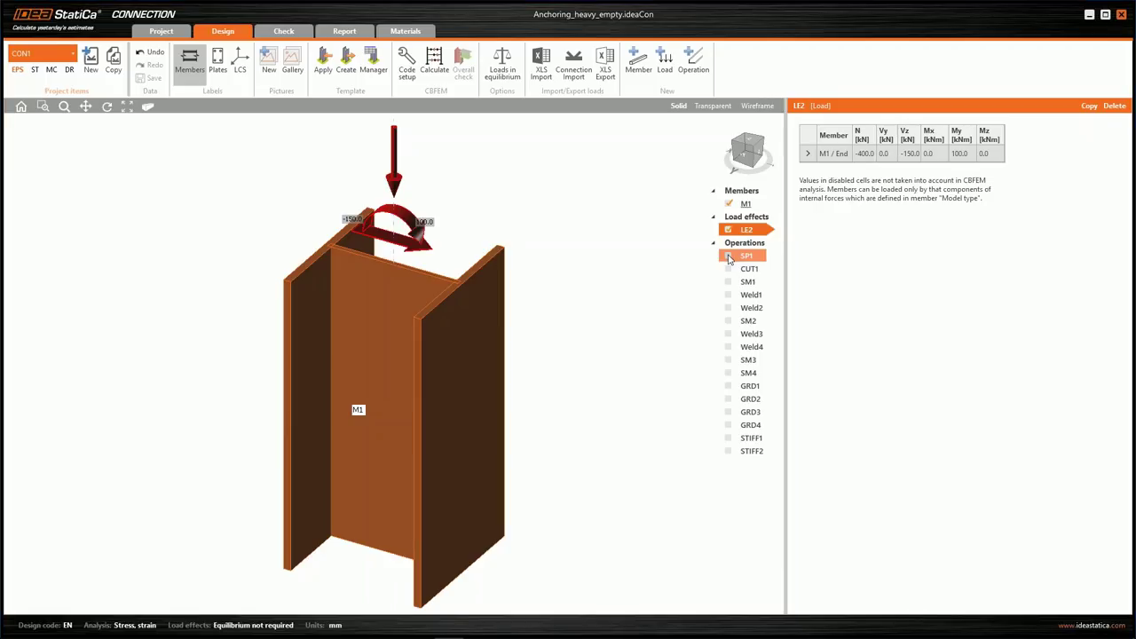
scroll(577, 275, "down", 2)
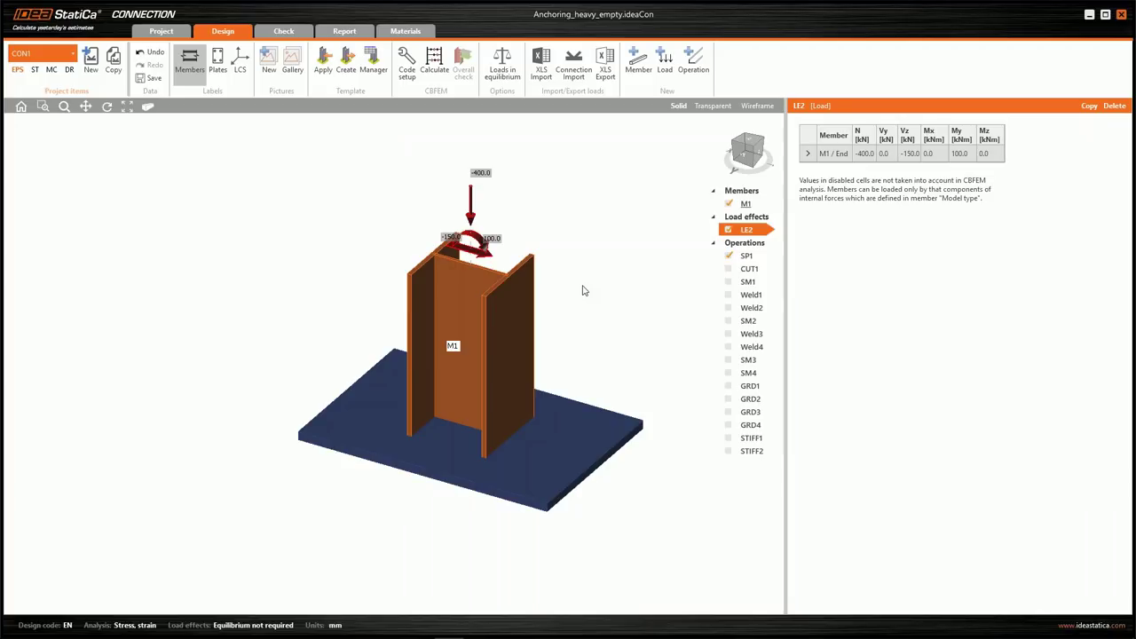
left_click(576, 427)
left_click(729, 270)
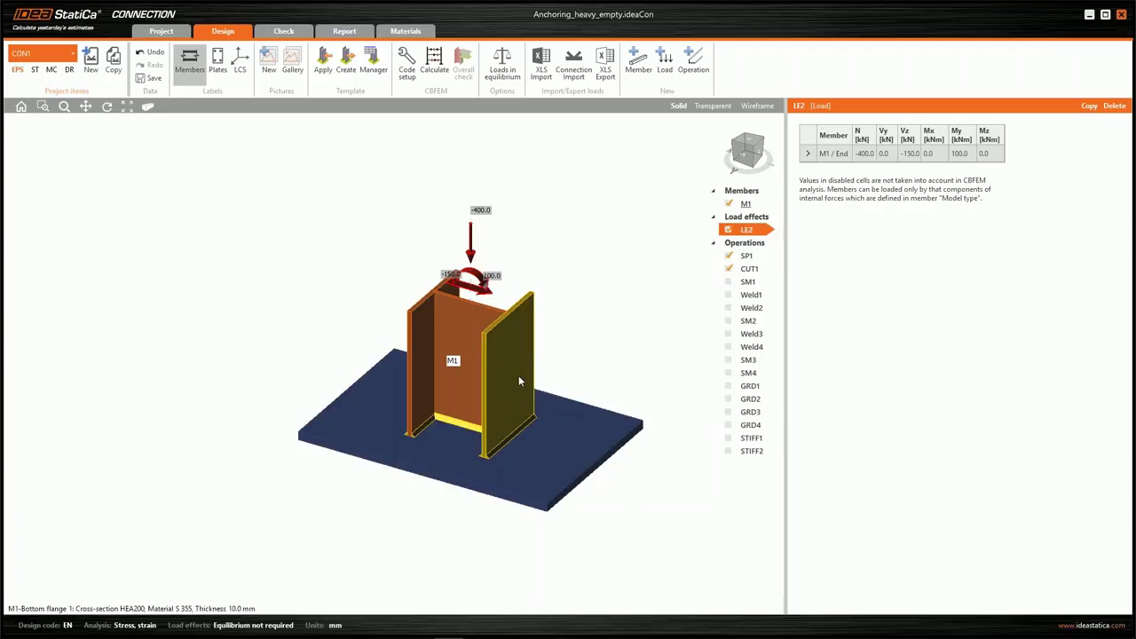
left_click(728, 282)
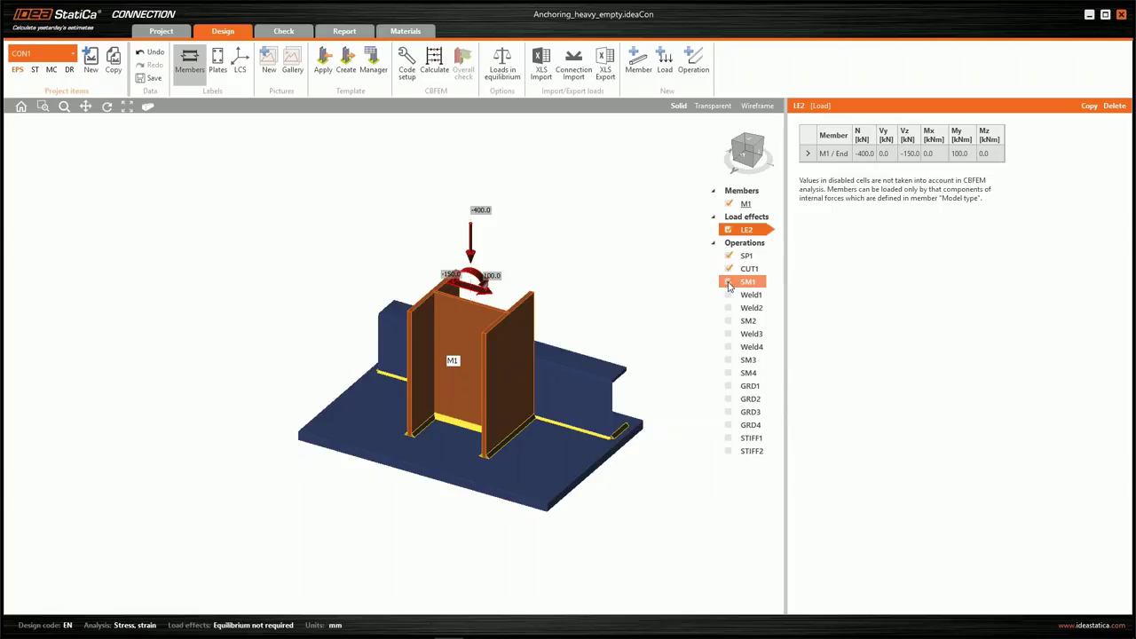
left_click(477, 385)
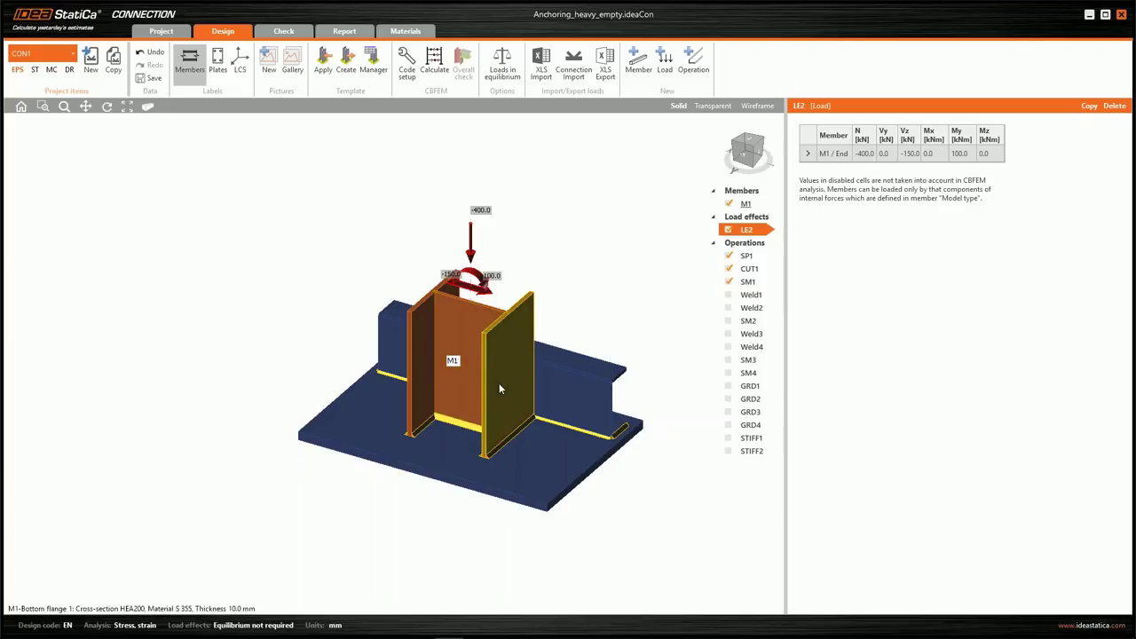
Step: Enable operations Weld1 and Weld2 between the column and SM1, using the transparent display to inspect them before restoring the solid display
left_click(714, 107)
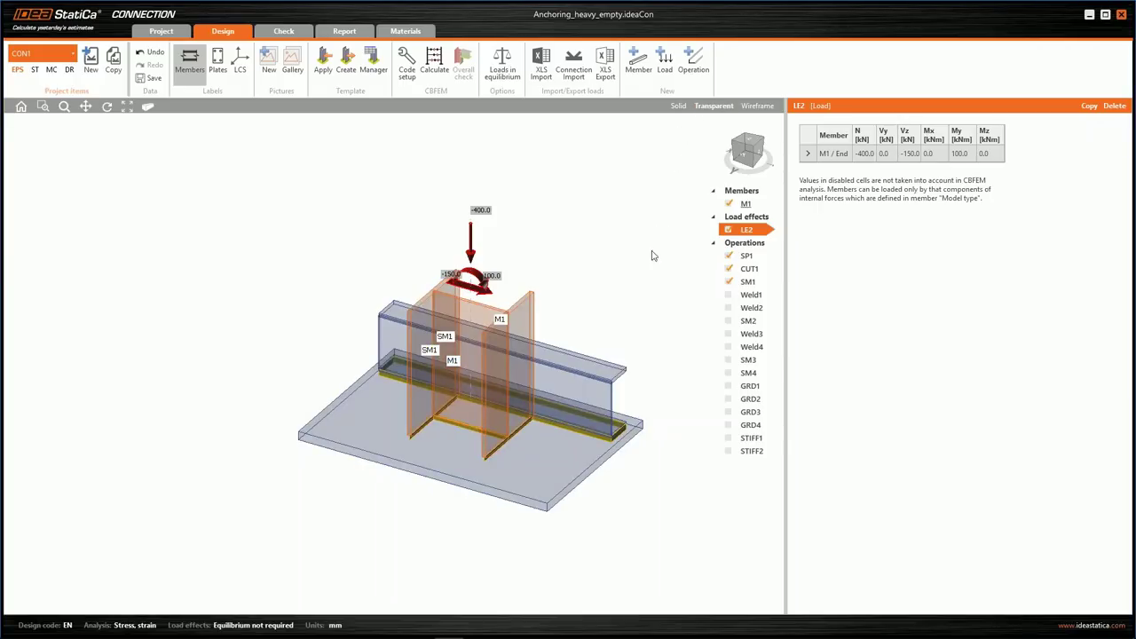
scroll(546, 362, "up", 5)
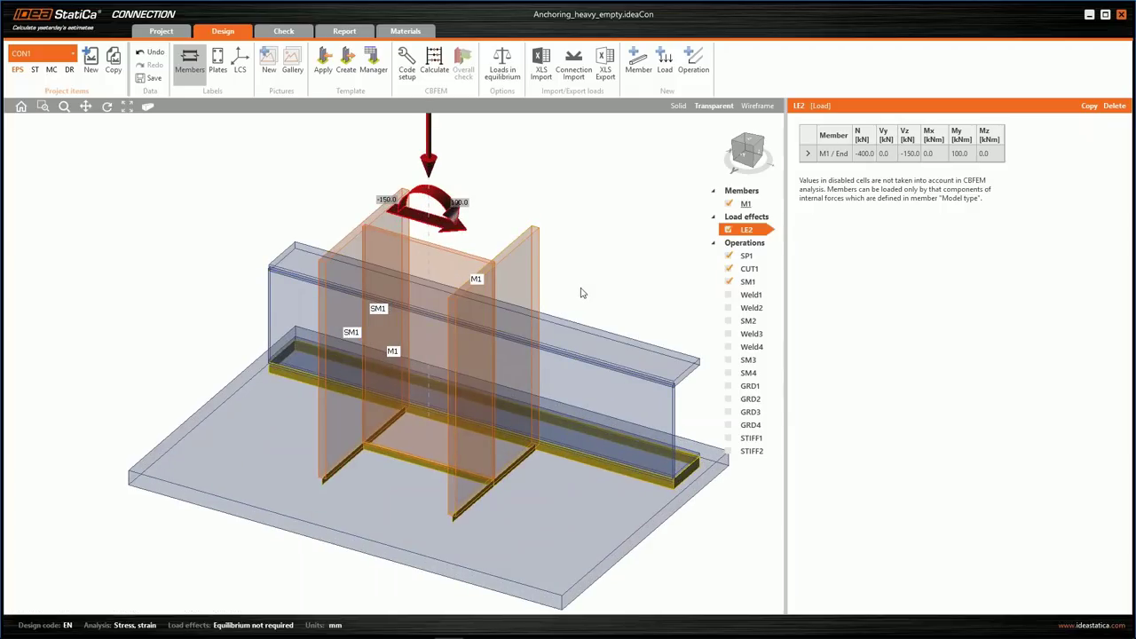
left_click(728, 295)
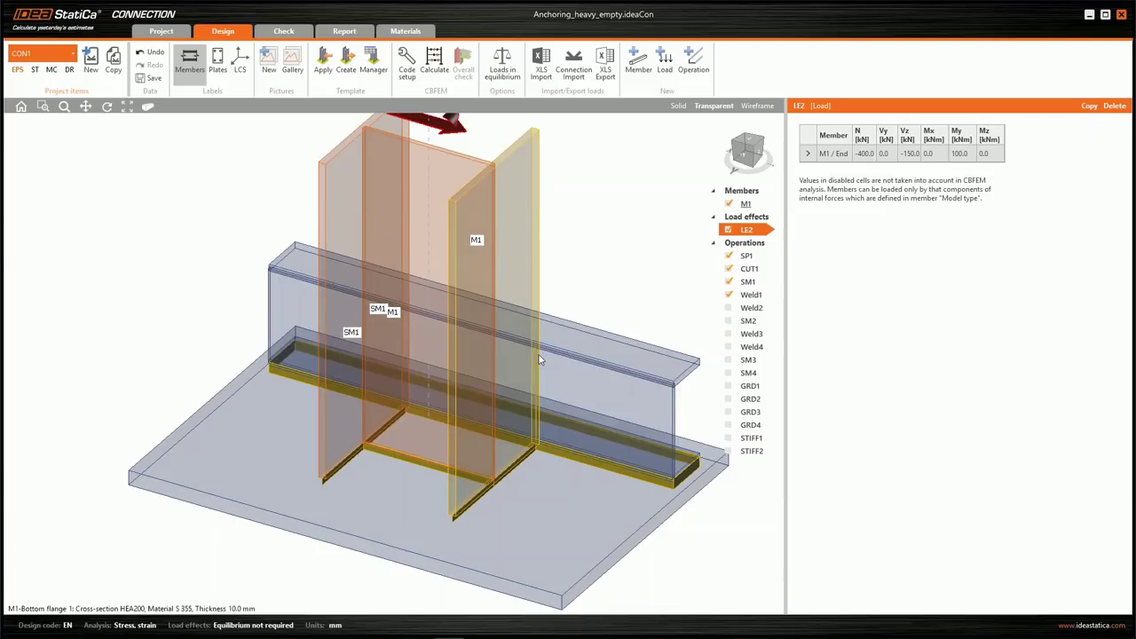
left_click(729, 308)
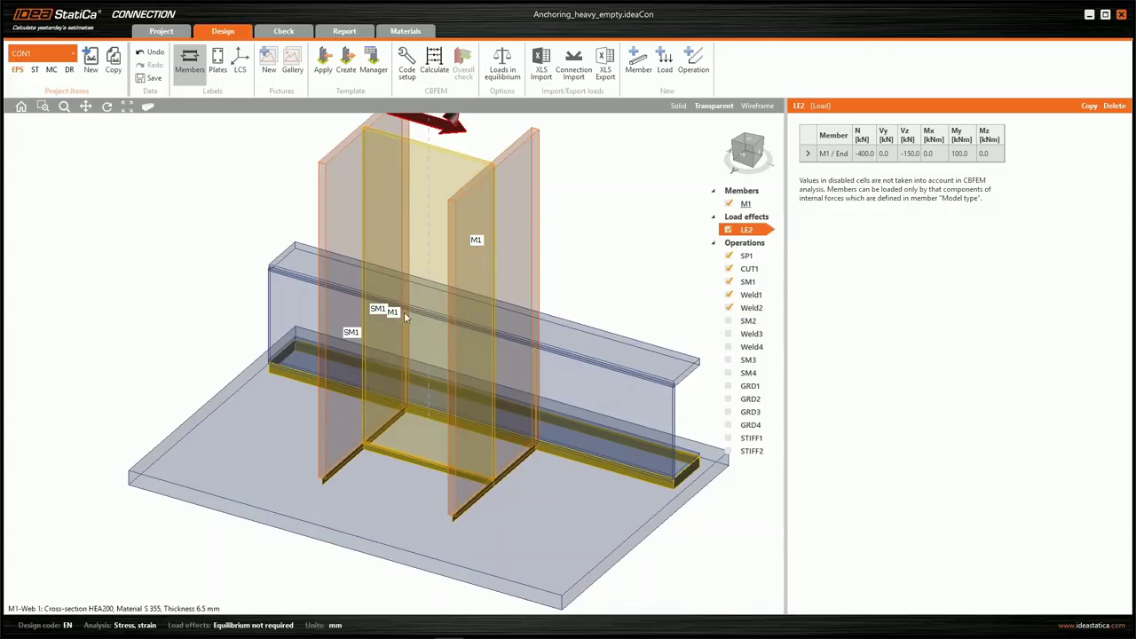
left_click(678, 106)
mouse_move(421, 372)
right_mouse_down()
mouse_move(500, 363)
mouse_move(414, 359)
right_mouse_up()
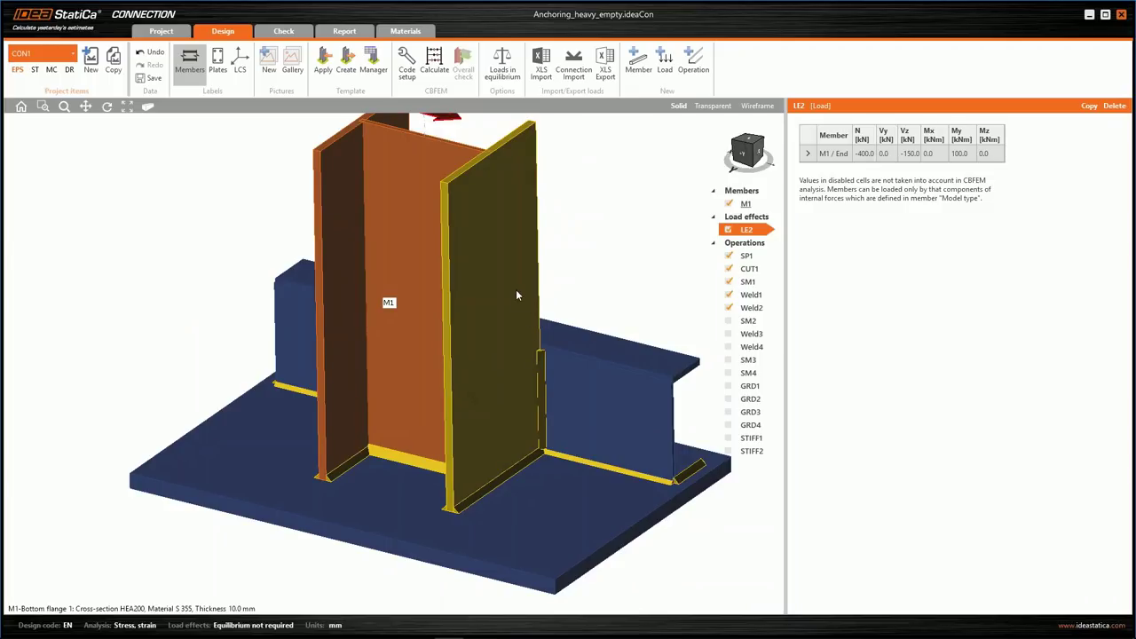
scroll(517, 295, "down", 2)
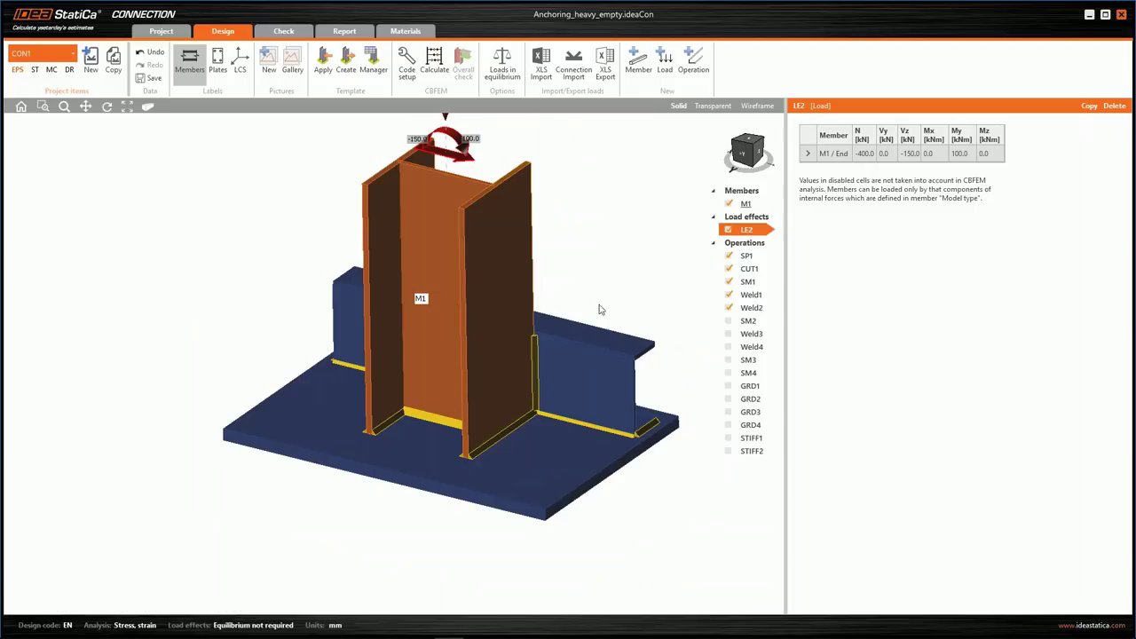
Step: Enable stiffening member SM2 with Weld3 and Weld4, plus the transverse stiffening members SM3 and SM4
left_click(728, 321)
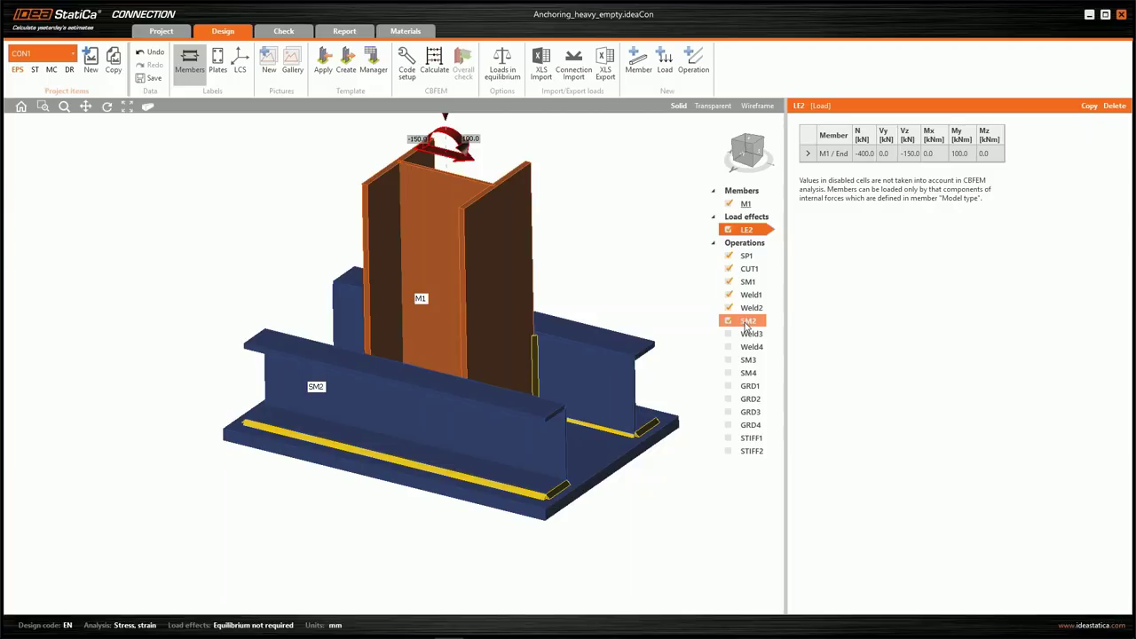
left_click(729, 334)
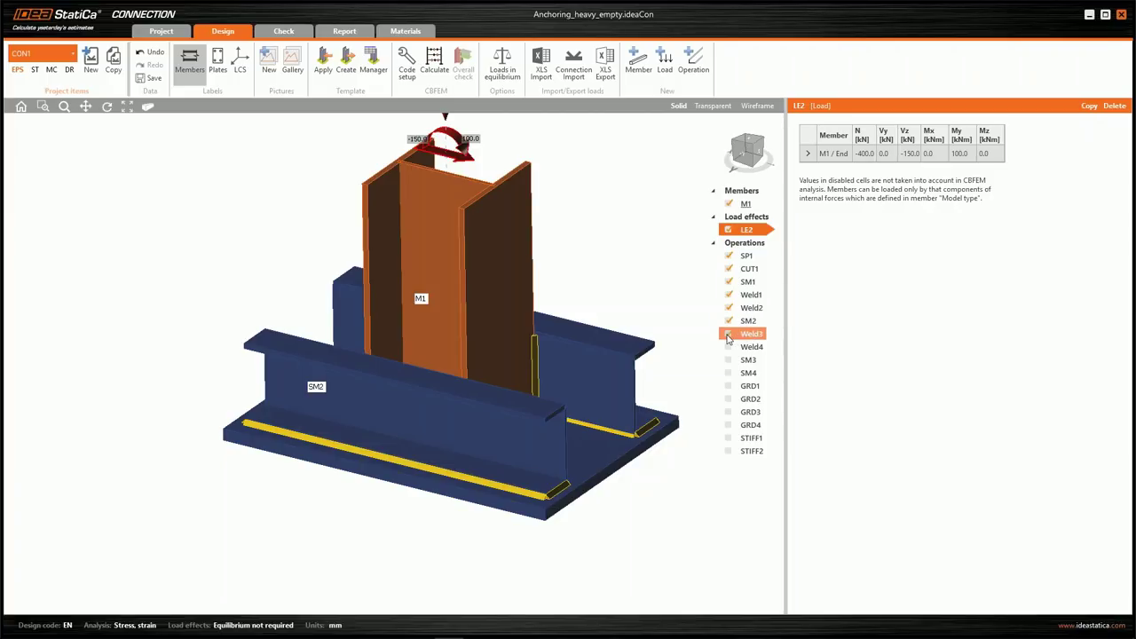
left_click(729, 347)
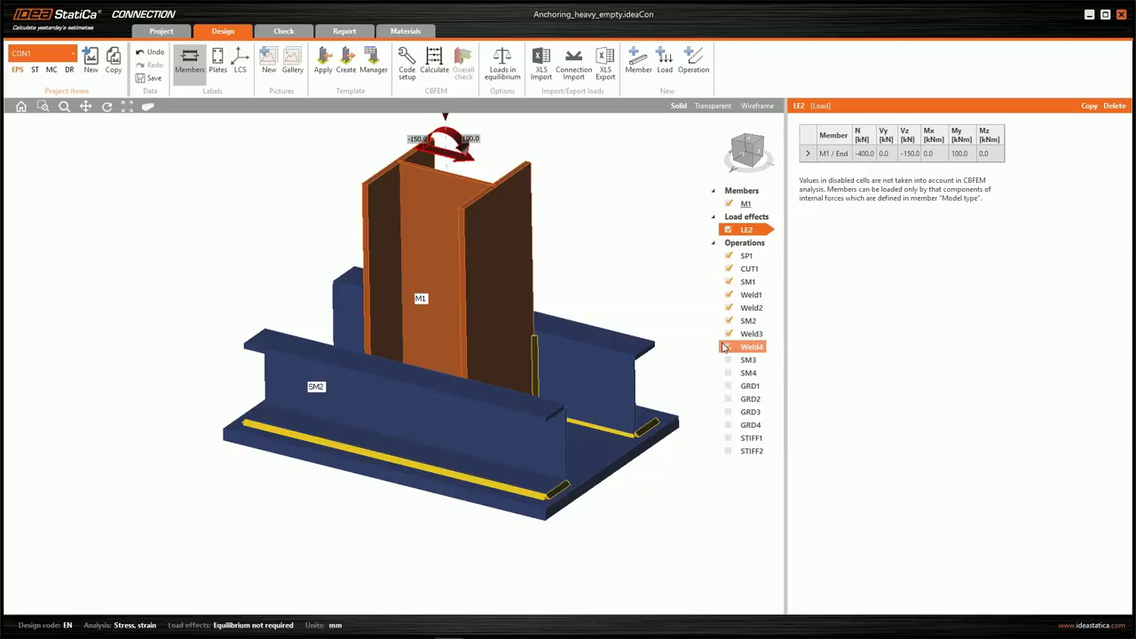
left_click(728, 360)
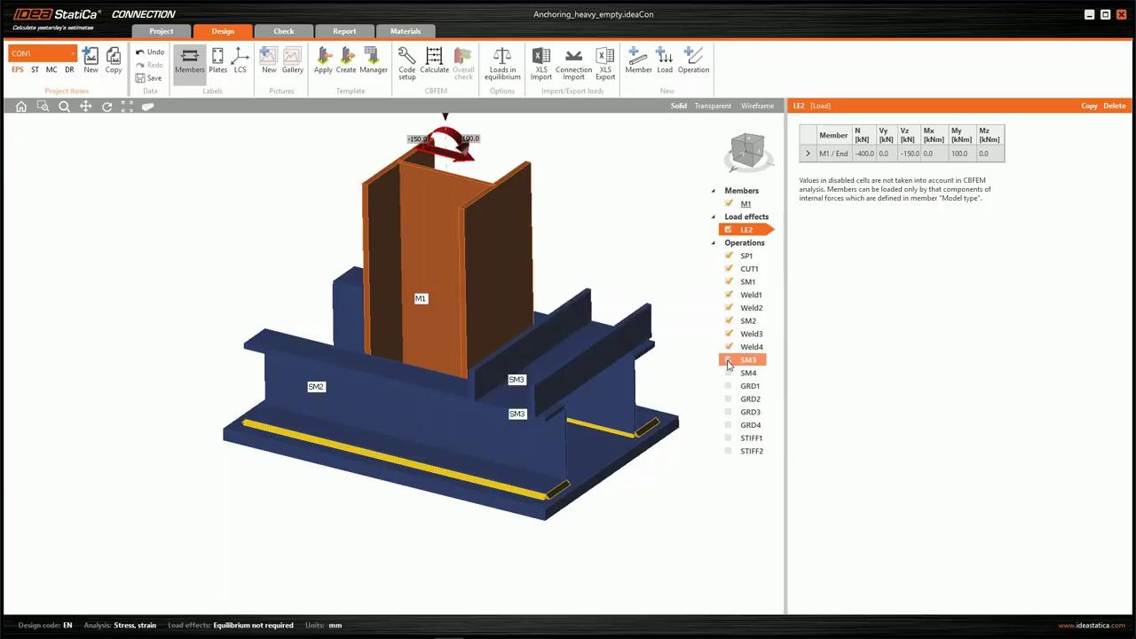
left_click(728, 374)
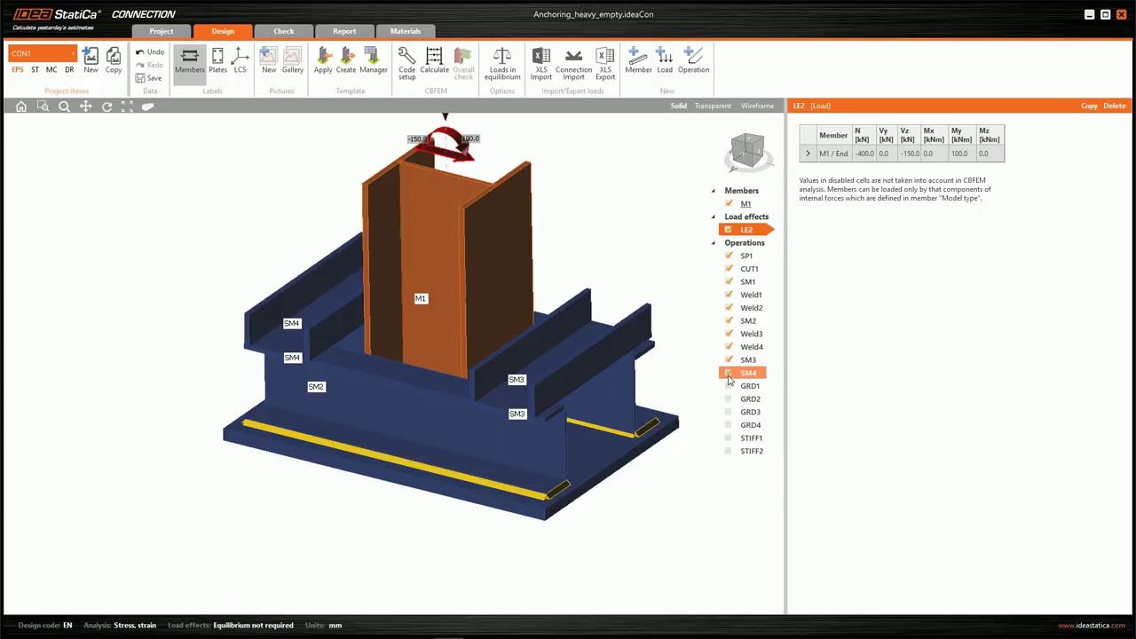
Step: Enable anchor grid GRD1 and examine its connected items, fasteners and foundation block settings together with the anchor in the model
left_click(728, 387)
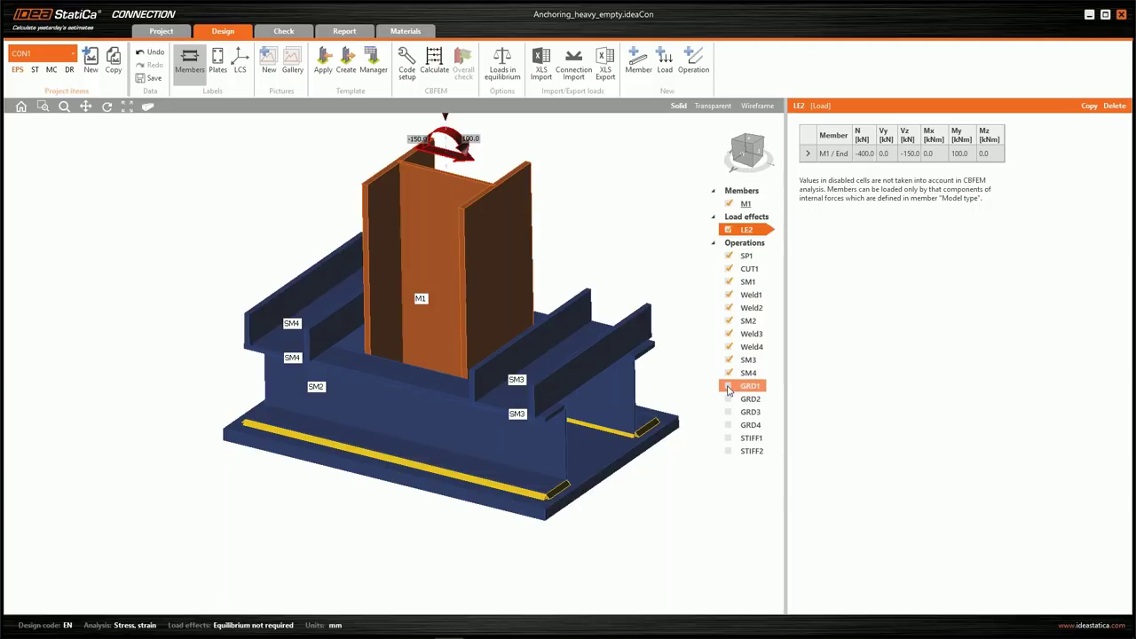
scroll(437, 302, "down", 5)
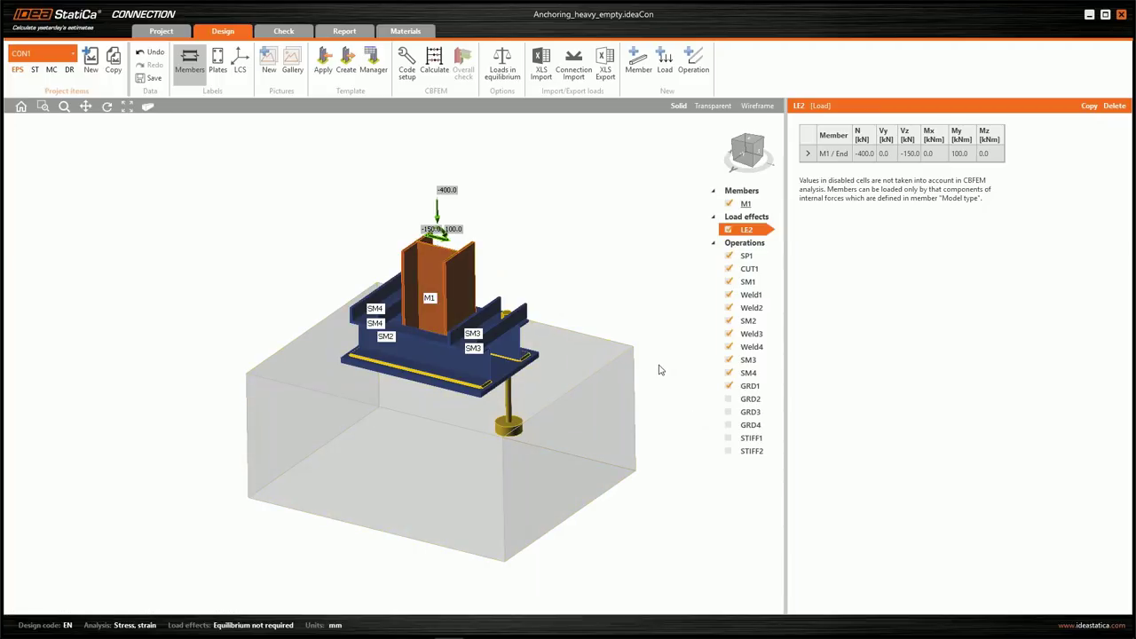
left_click(750, 386)
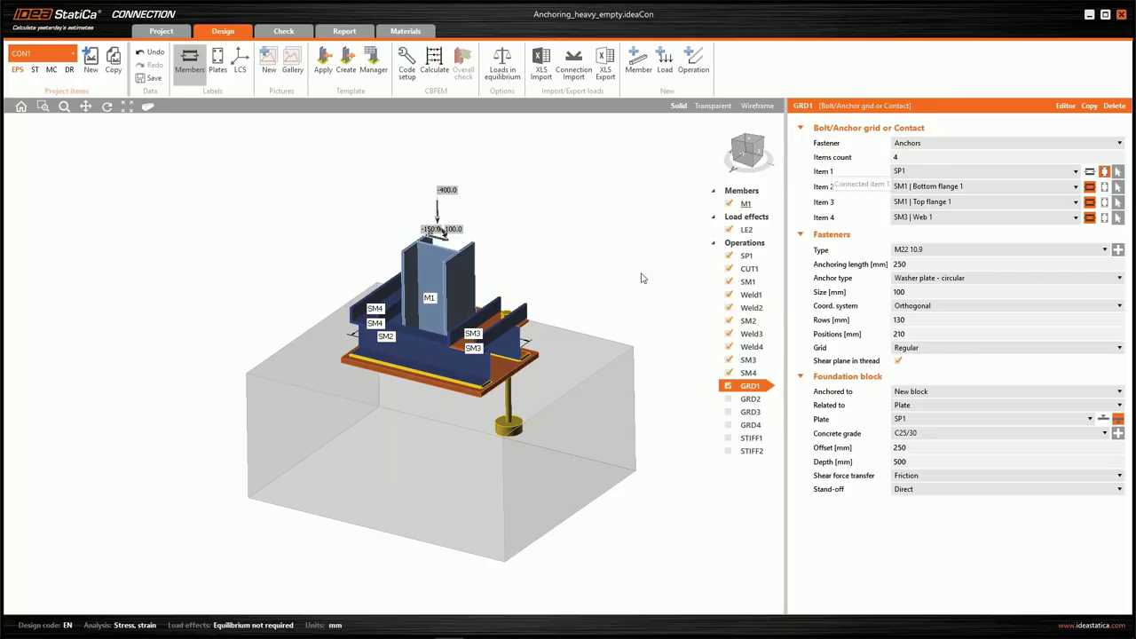
right_click_drag(599, 342, 402, 367)
scroll(401, 367, "up", 5)
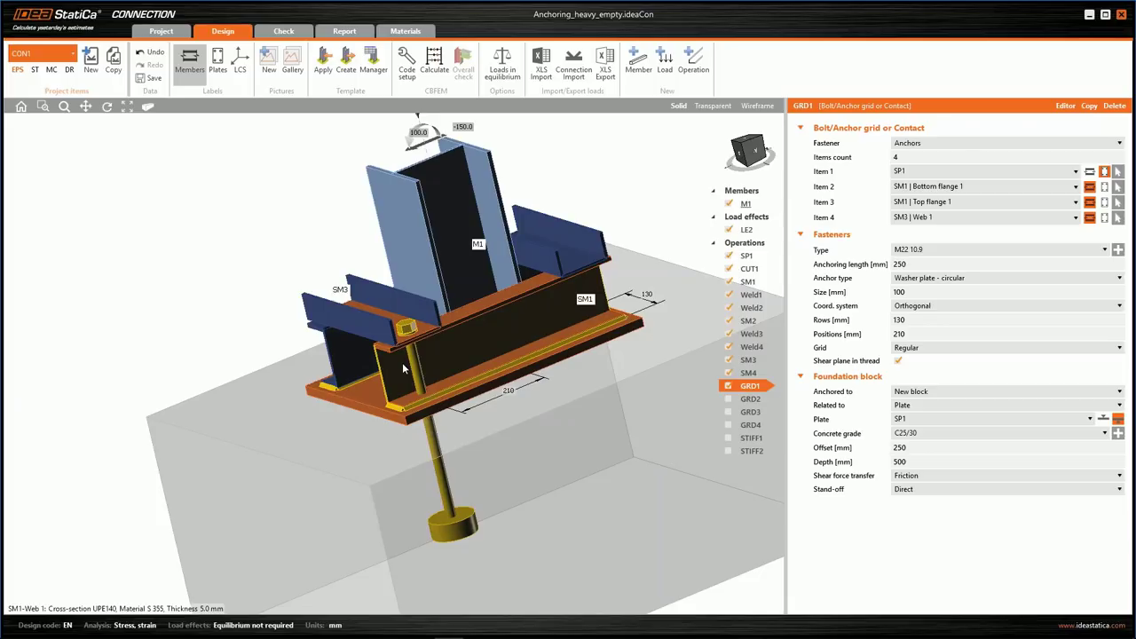
scroll(426, 333, "up", 2)
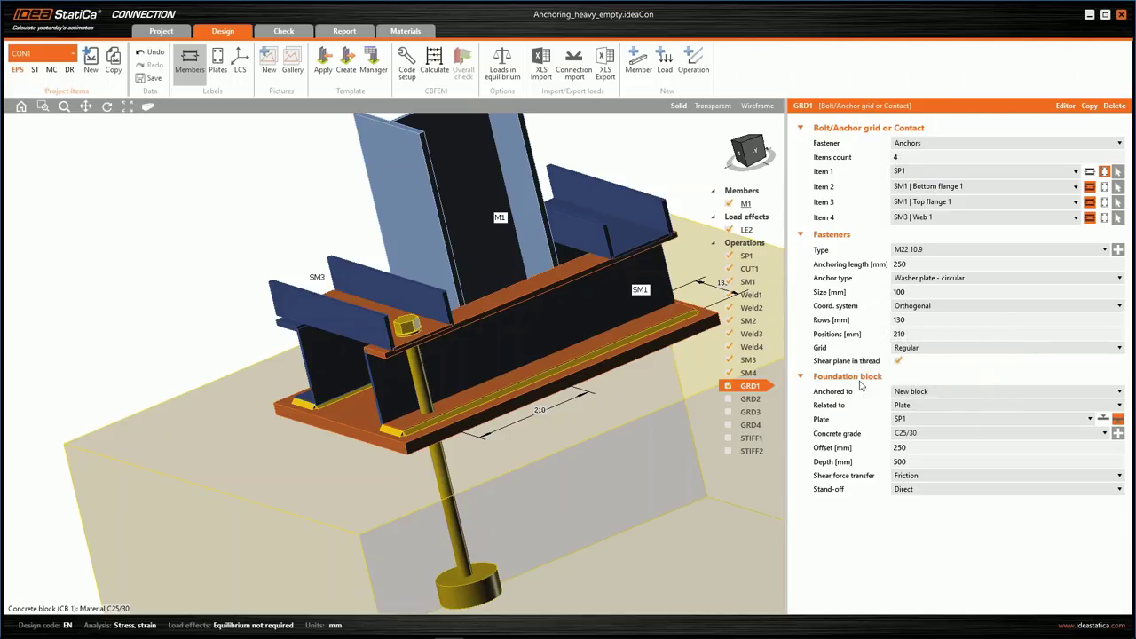
left_click(907, 424)
scroll(230, 202, "down", 5)
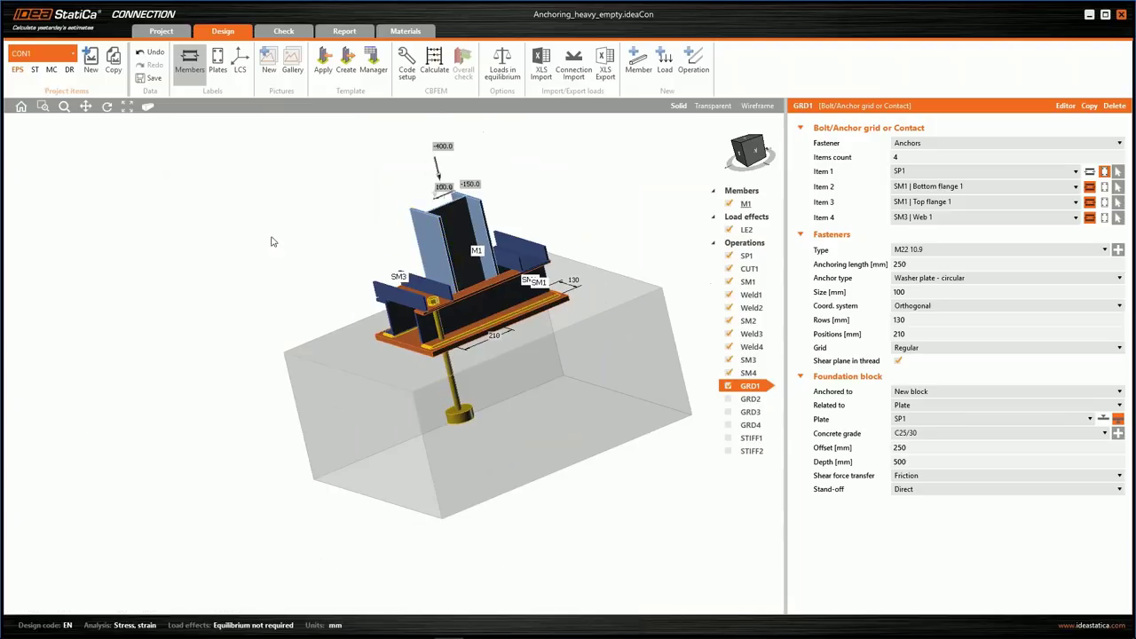
left_click(22, 107)
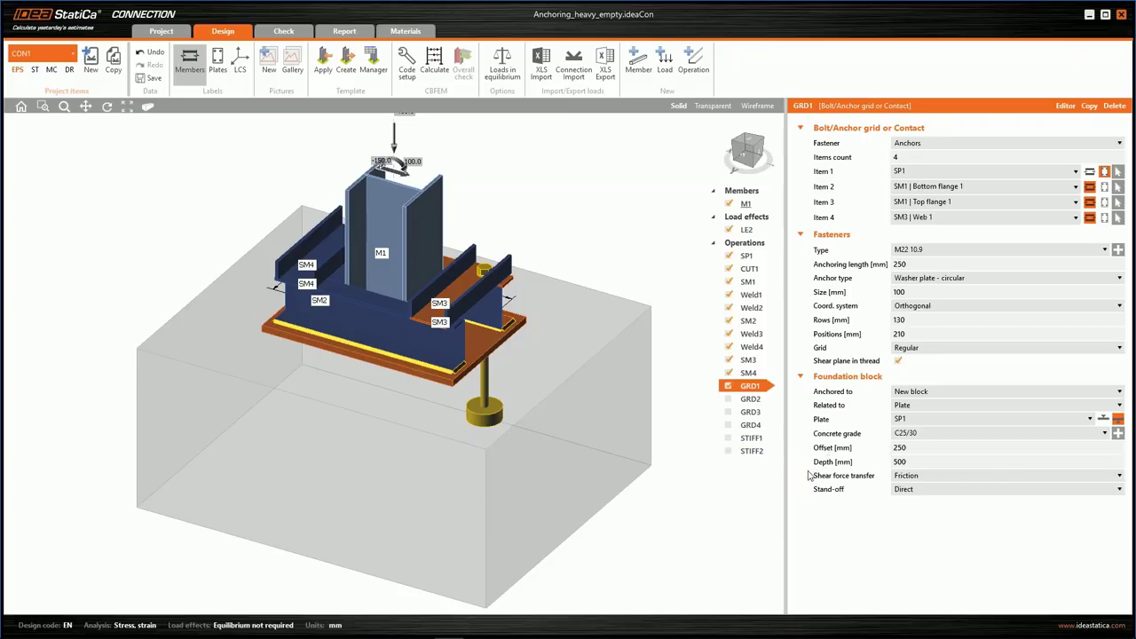
Step: Enable the remaining anchor grids GRD2, GRD3 and GRD4
left_click(729, 402)
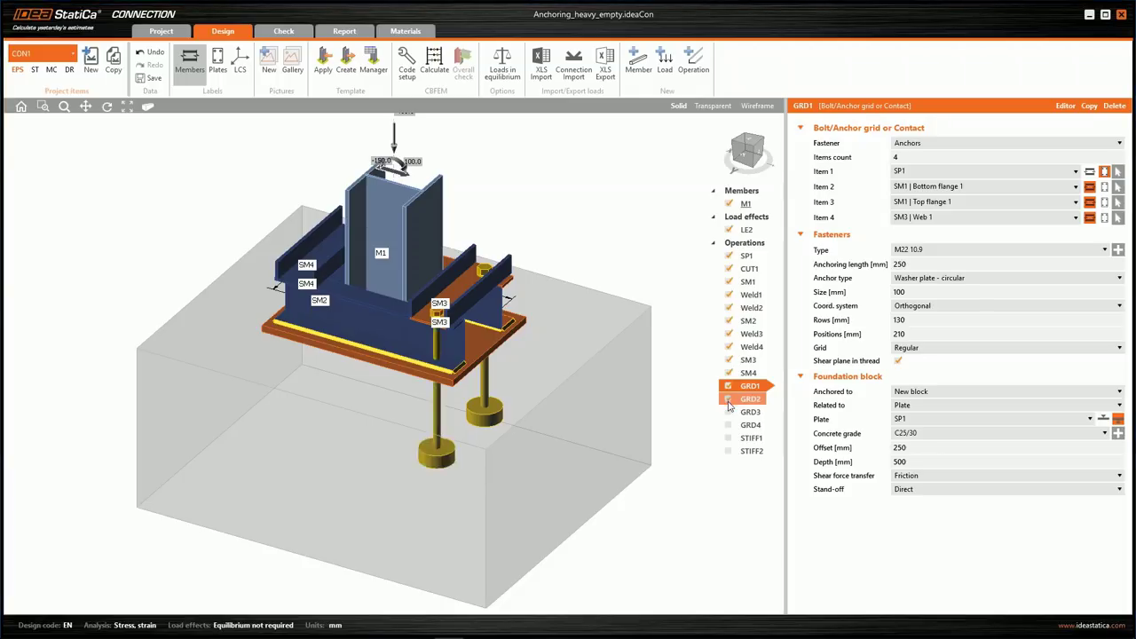
left_click(729, 412)
left_click(729, 425)
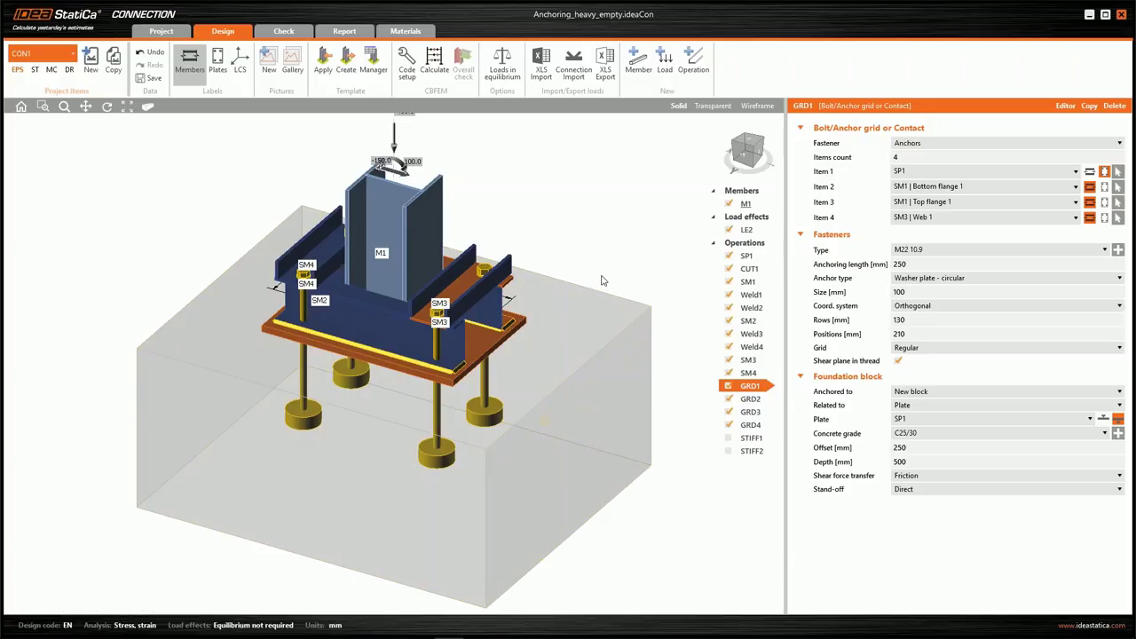
Step: Enable stiffeners STIFF1 and STIFF2, viewing them in the transparent display before restoring the solid display
left_click(714, 106)
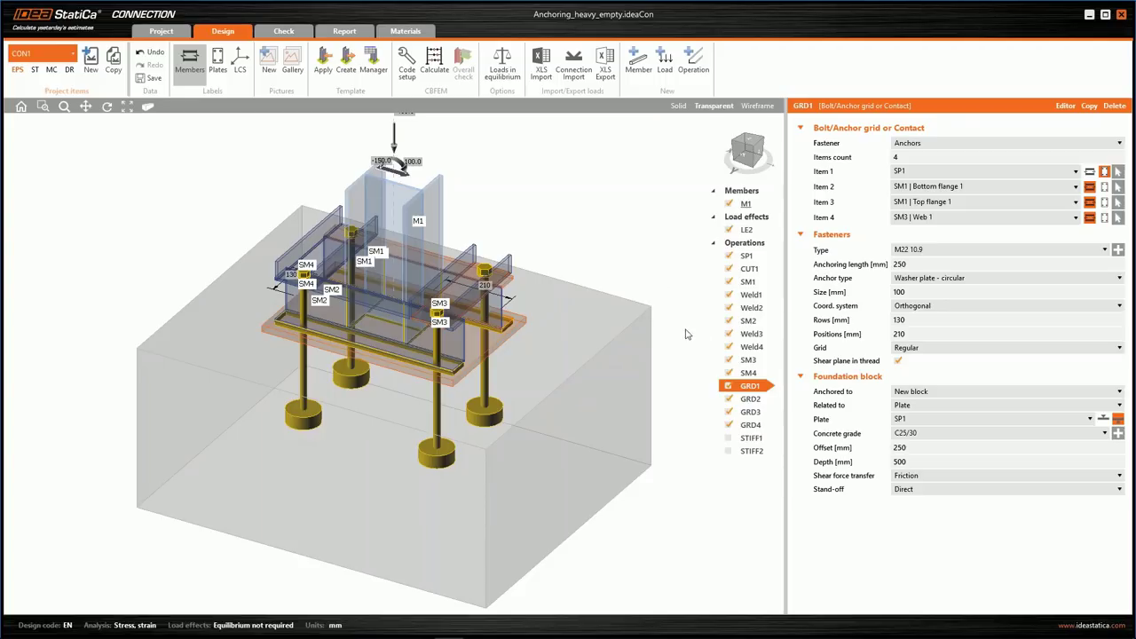
left_click(729, 452)
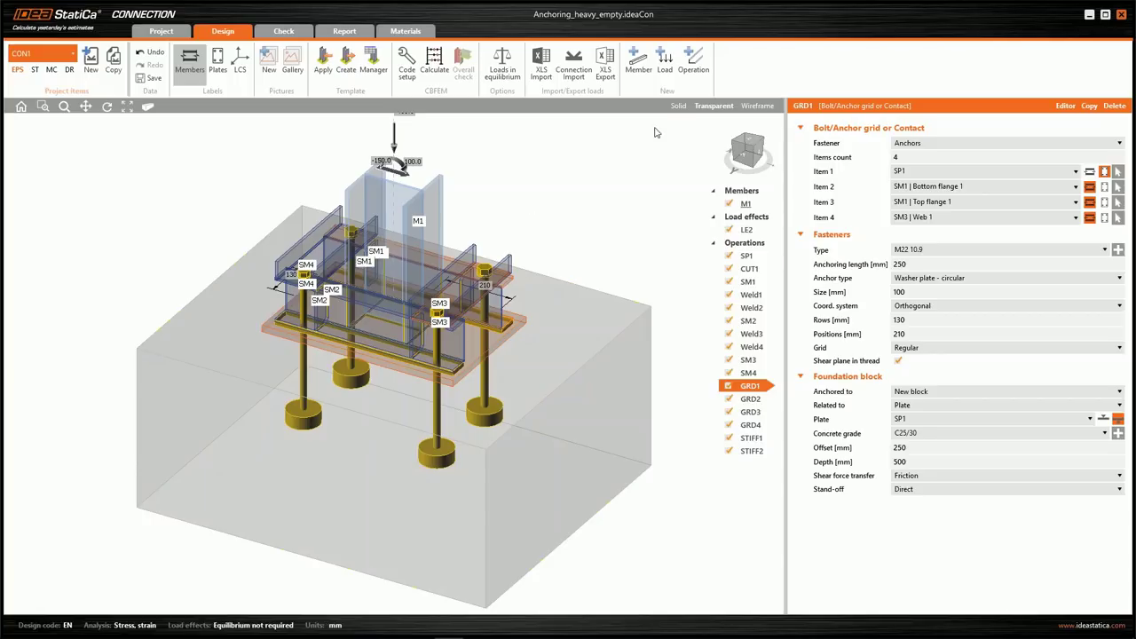
left_click(678, 105)
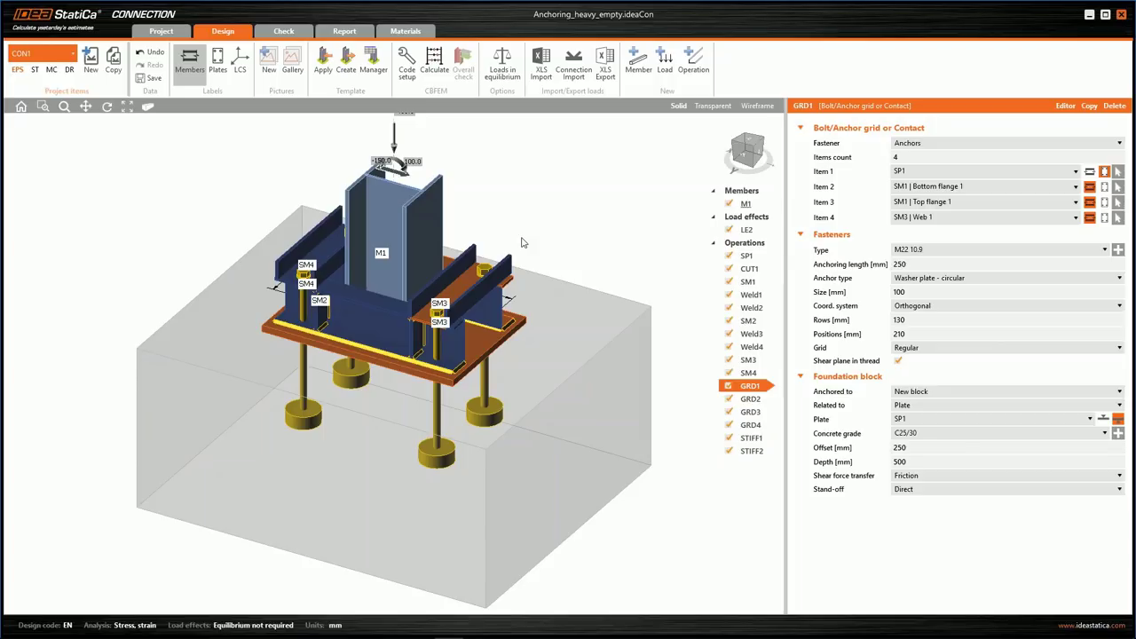
Step: Calculate connection CON1 and examine the overall check and the foundation block's shear force transfer setting
left_click(435, 64)
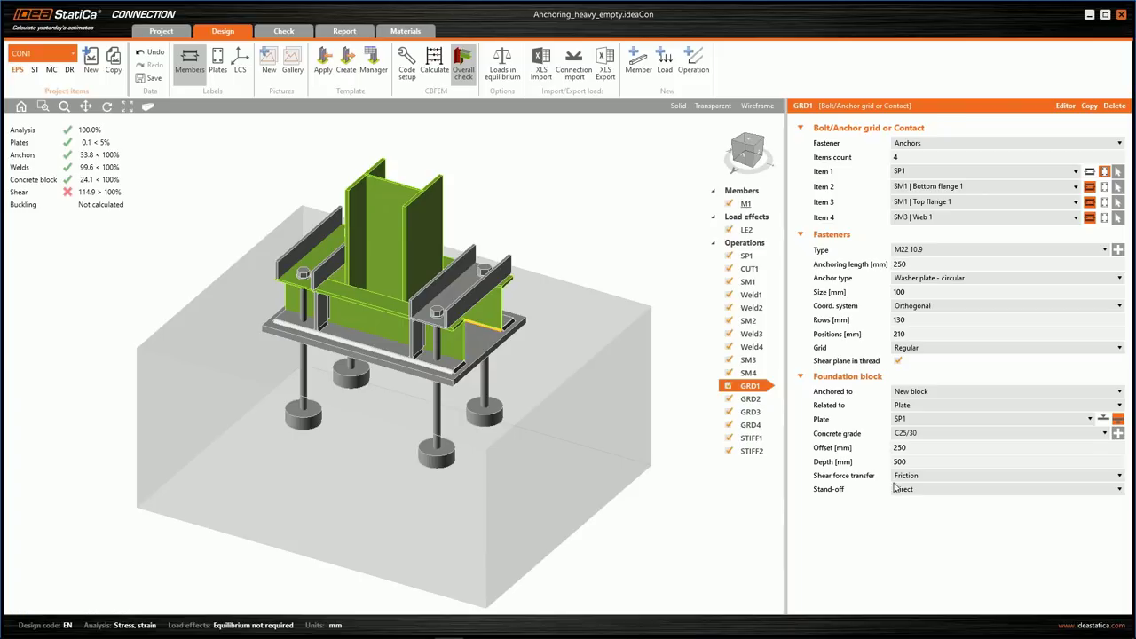
left_click(925, 477)
Step: Switch to project item CON2 and examine the shear lug, Member 6, beneath the base plate
left_click(67, 55)
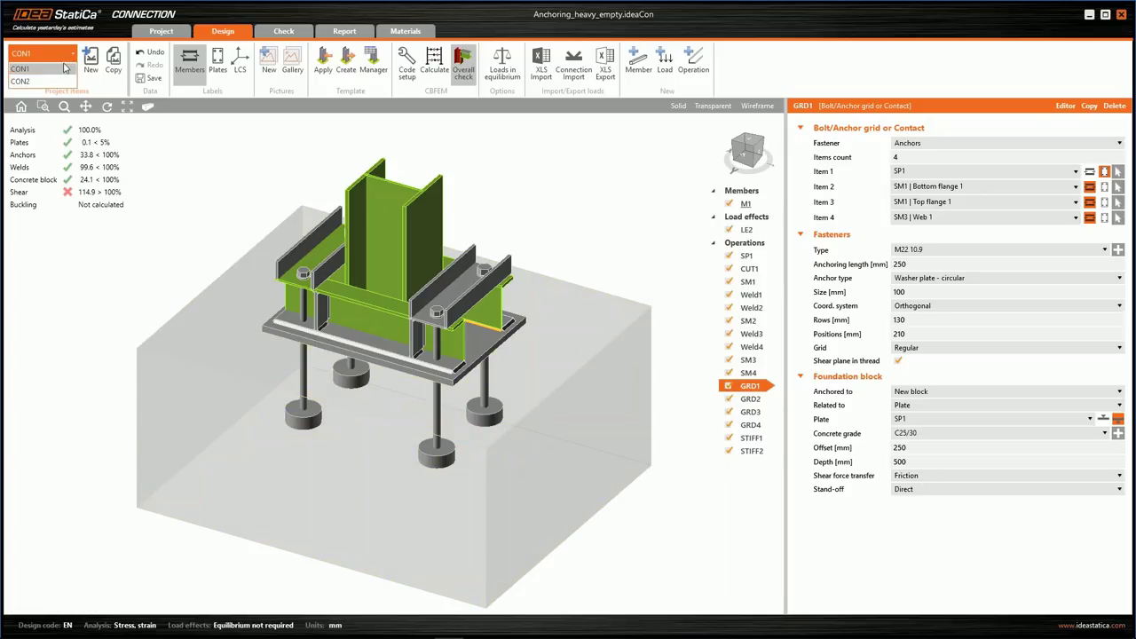
left_click(51, 81)
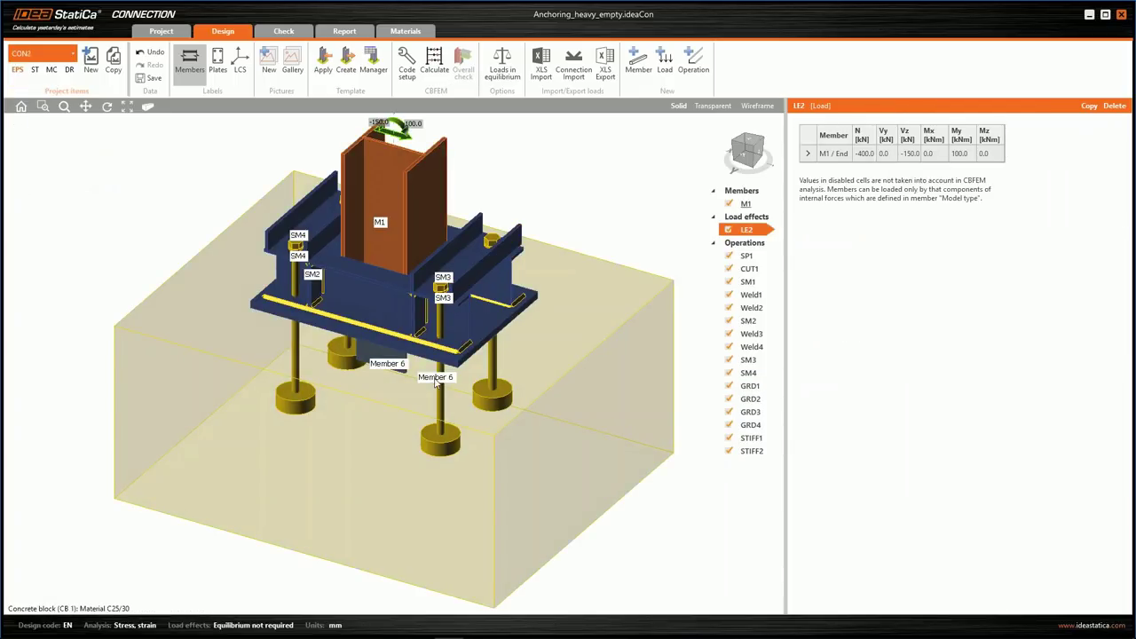
mouse_move(393, 401)
right_mouse_down()
mouse_move(375, 349)
mouse_move(387, 329)
mouse_move(400, 407)
right_mouse_up()
scroll(387, 328, "down", 3)
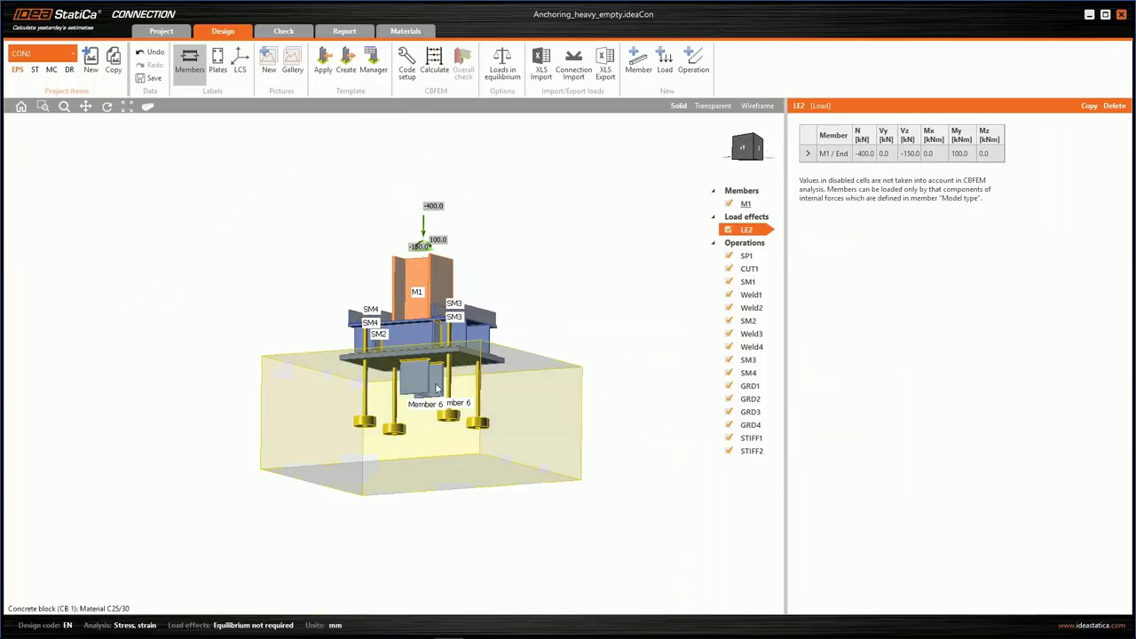
scroll(420, 386, "up", 3)
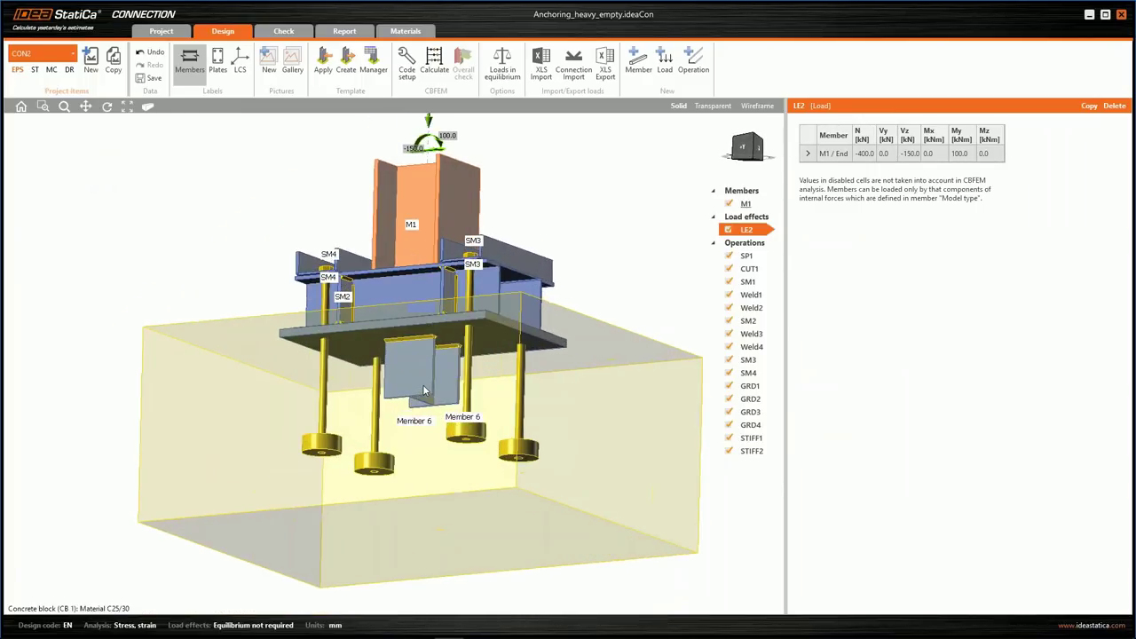
Step: Try Friction as the shear force transfer of anchor grid GRD1 and restore the Shear lug option
scroll(426, 384, "up", 3)
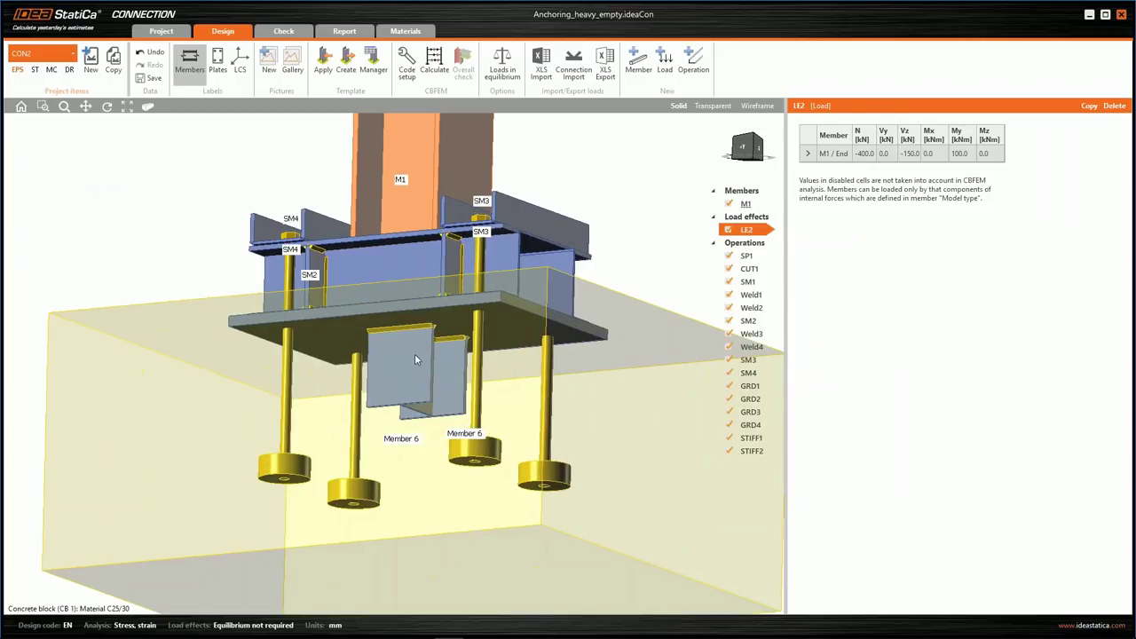
scroll(435, 343, "down", 3)
right_click_drag(520, 210, 426, 235)
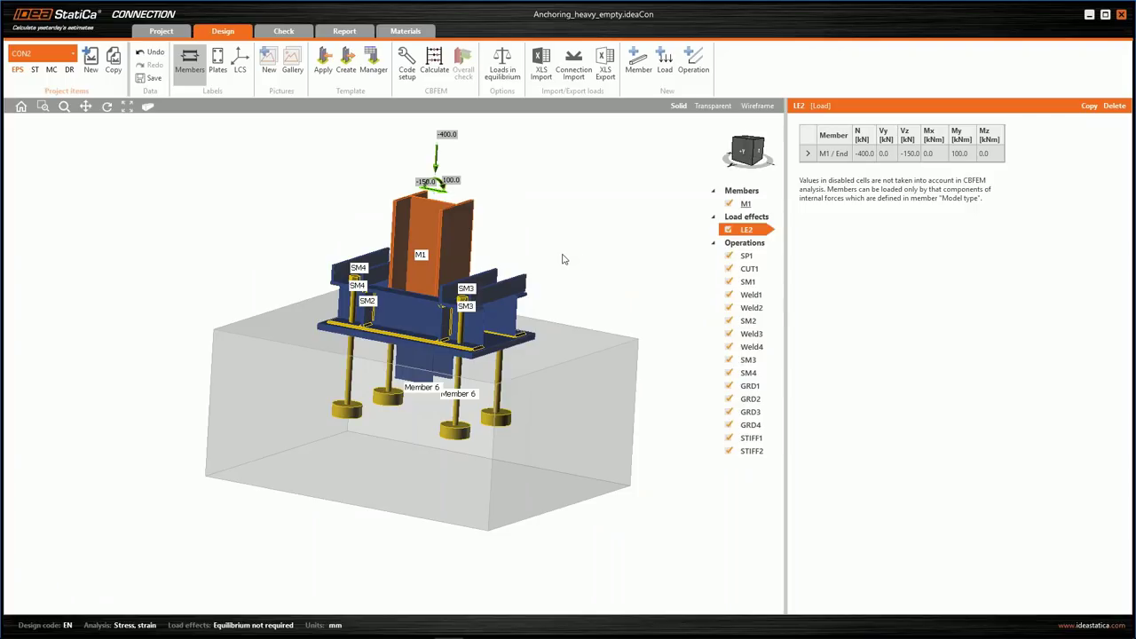
left_click(751, 388)
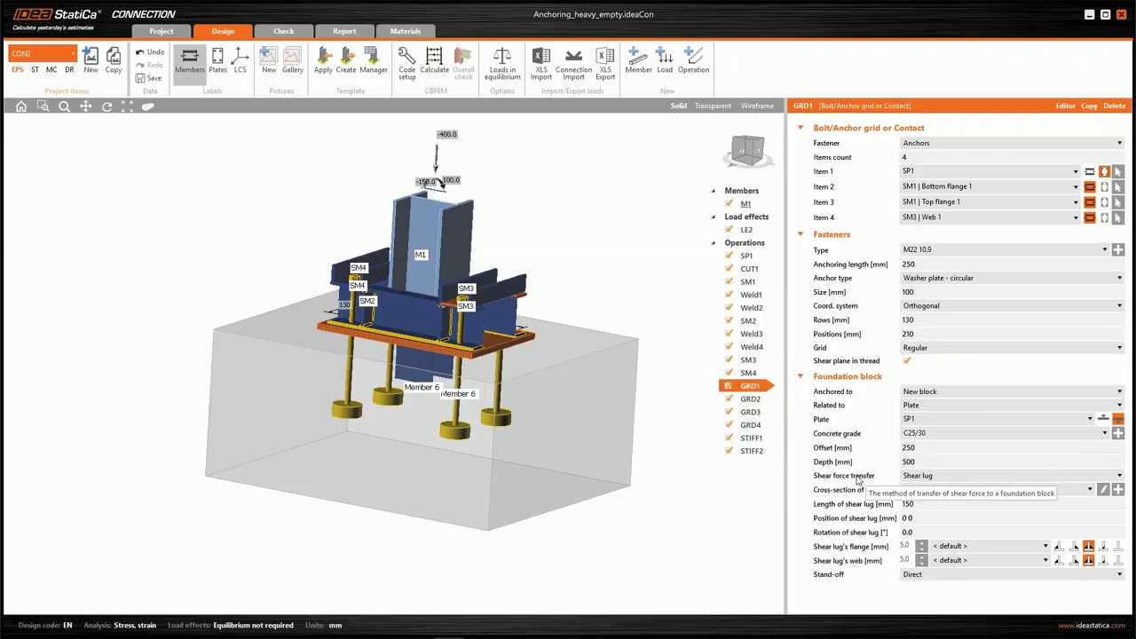
left_click(965, 479)
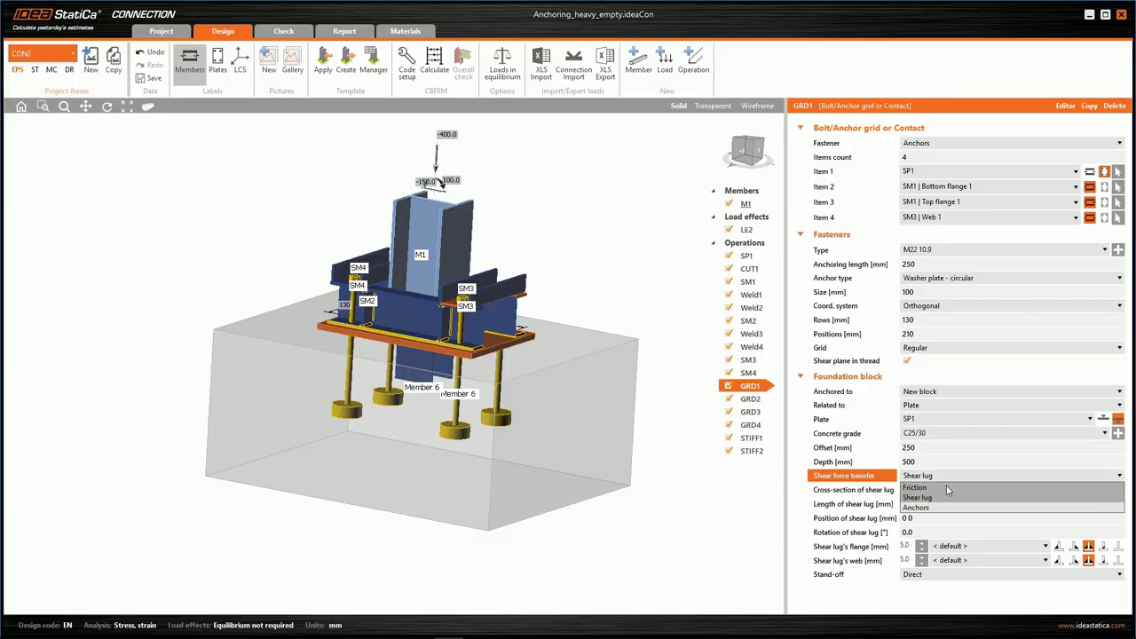
left_click(946, 487)
left_click(943, 479)
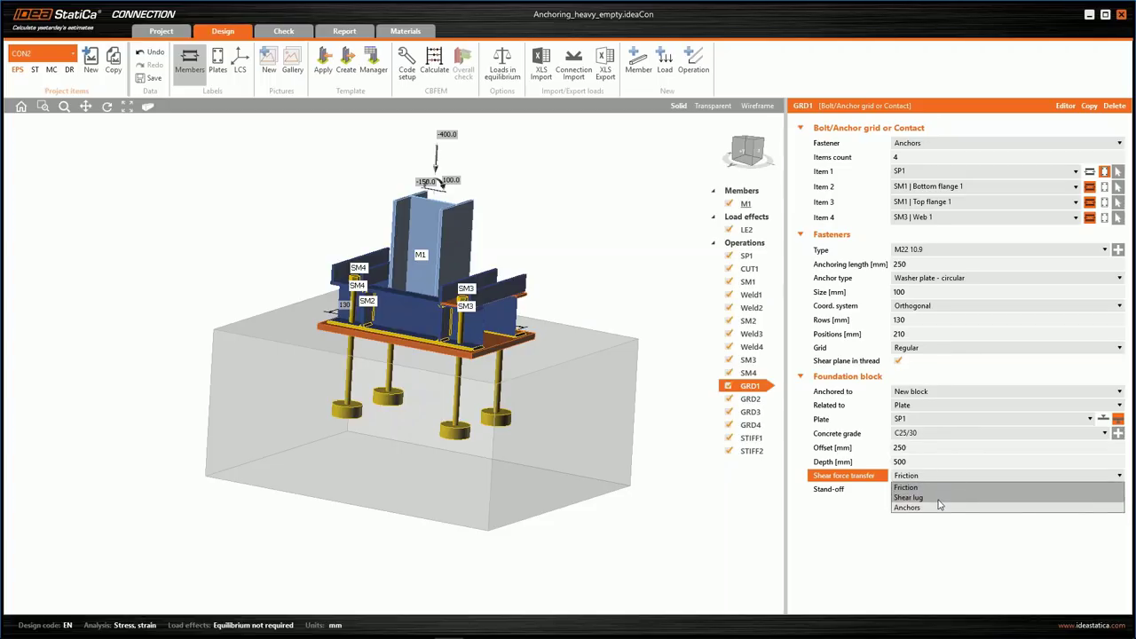
left_click(939, 500)
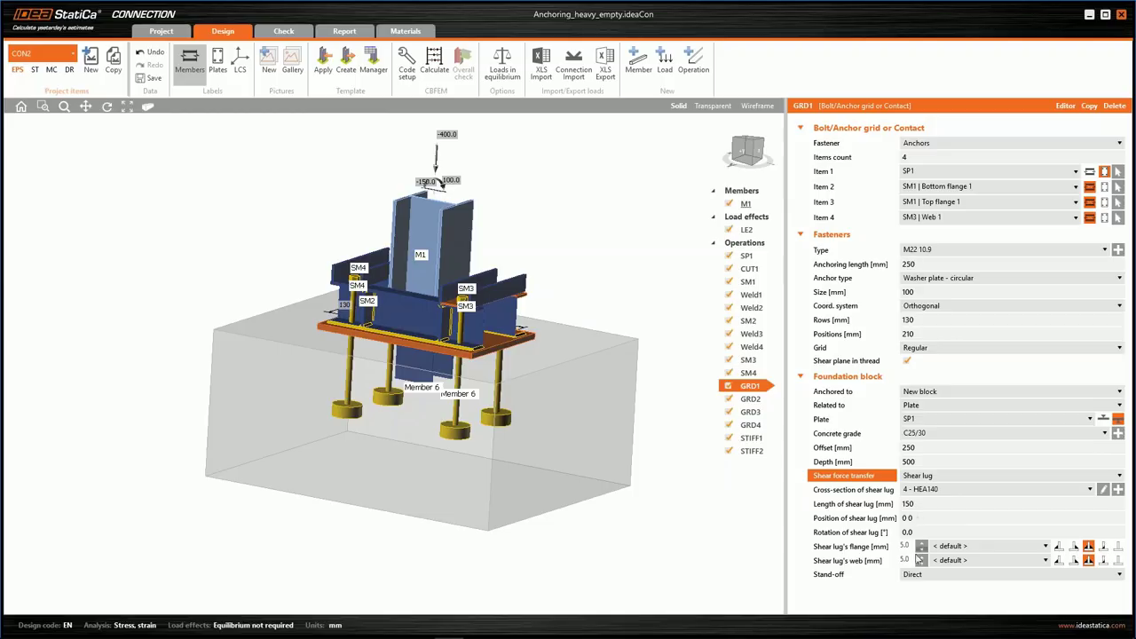
Step: Calculate connection CON2 with the shear lug transferring the shear force
scroll(311, 352, "down", 2)
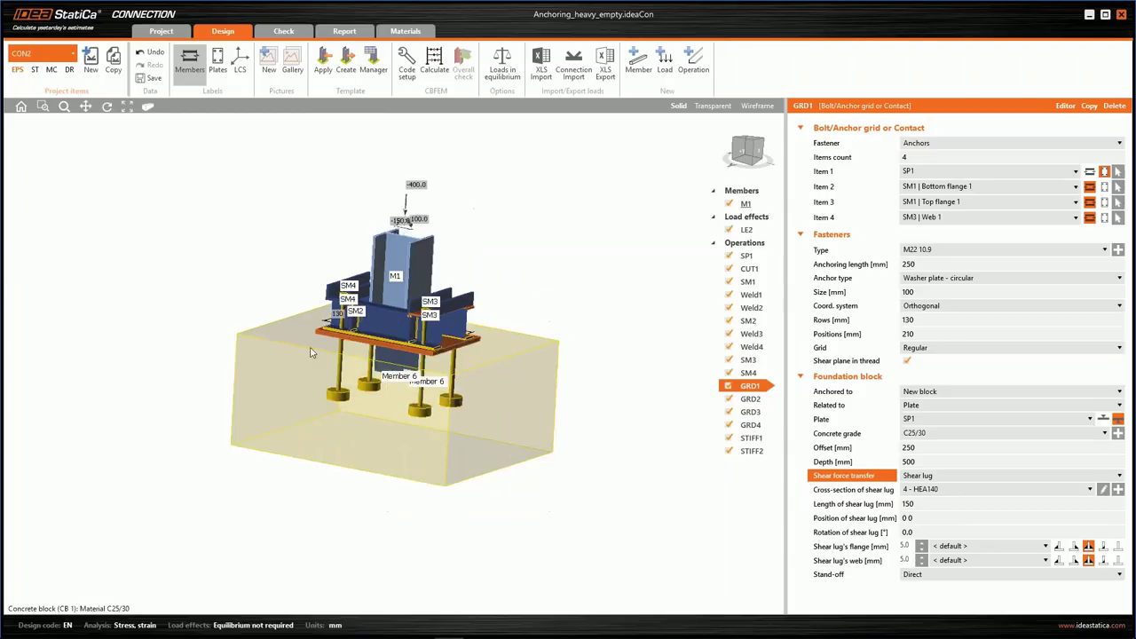
left_click(434, 70)
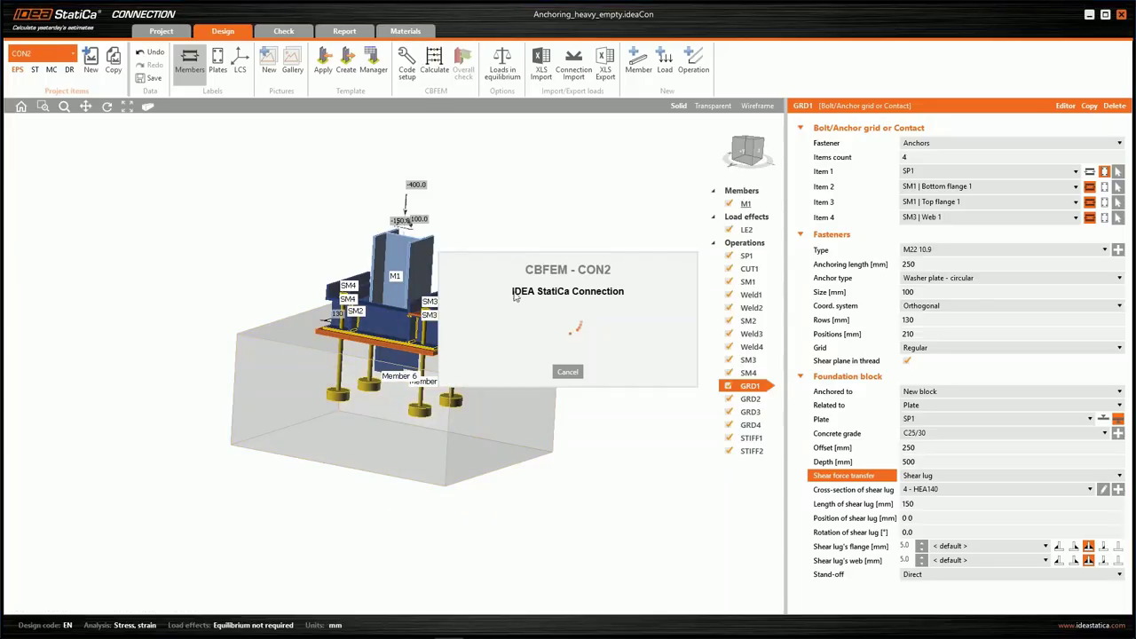
left_click(568, 372)
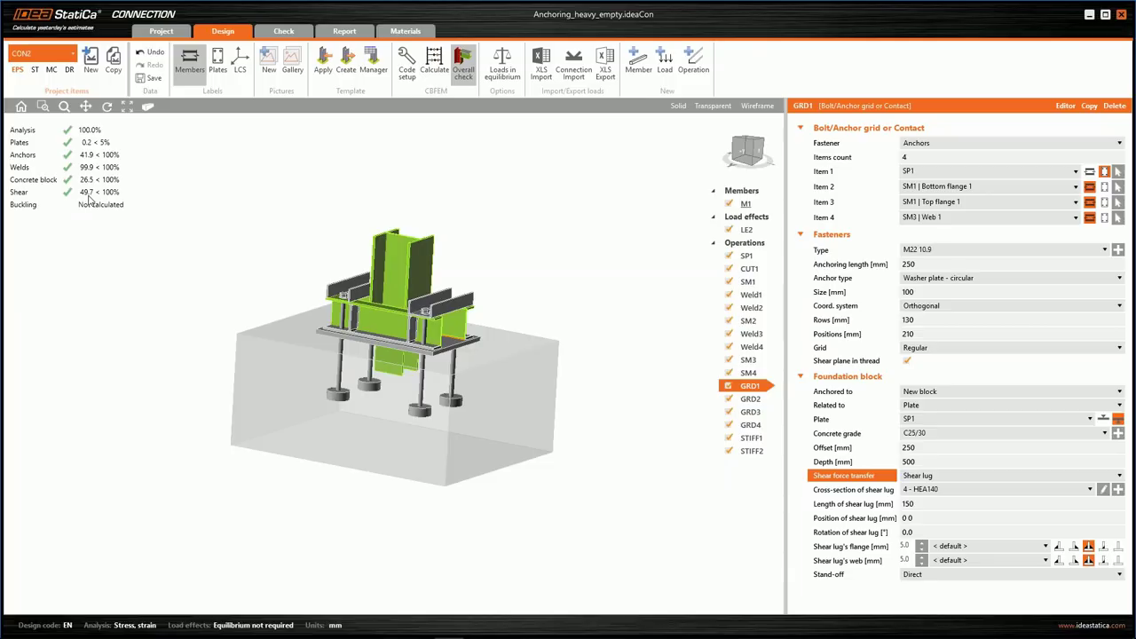
Step: Switch to the PowerPoint presentation and show the slide comparing friction and shear lug shear force transfer
key("alt+Tab")
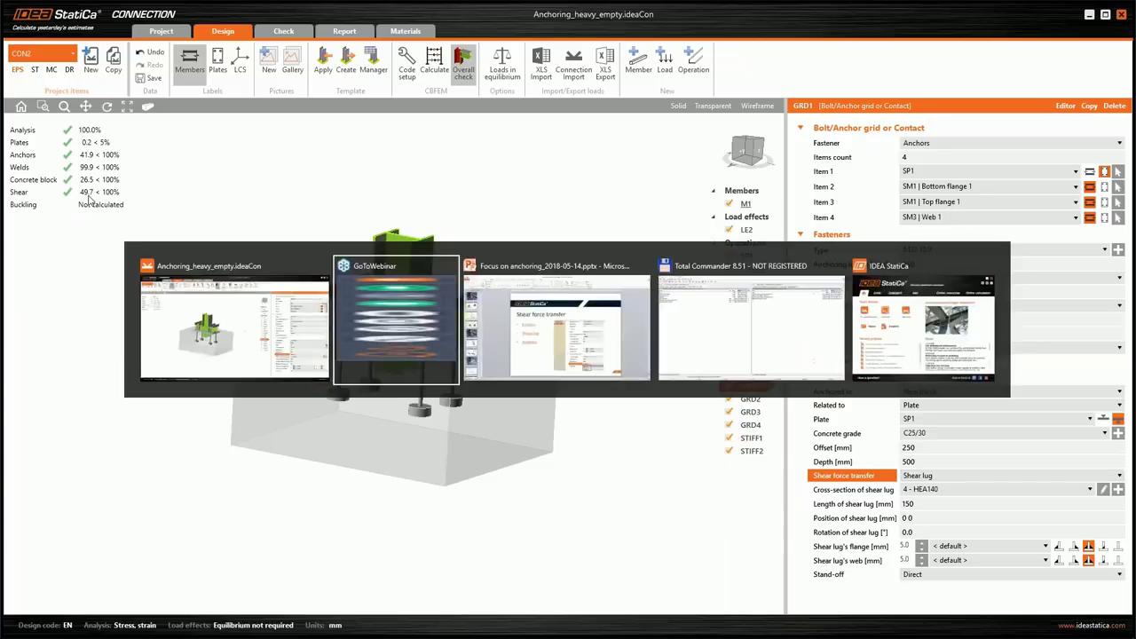
left_click(524, 336)
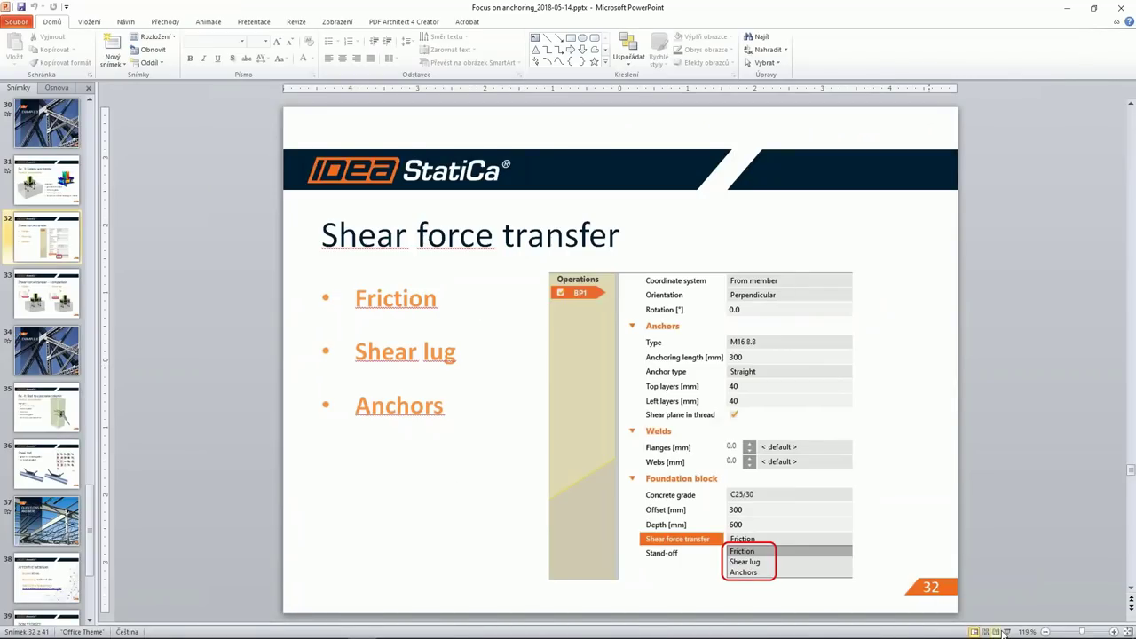
left_click(1007, 631)
left_click(577, 422)
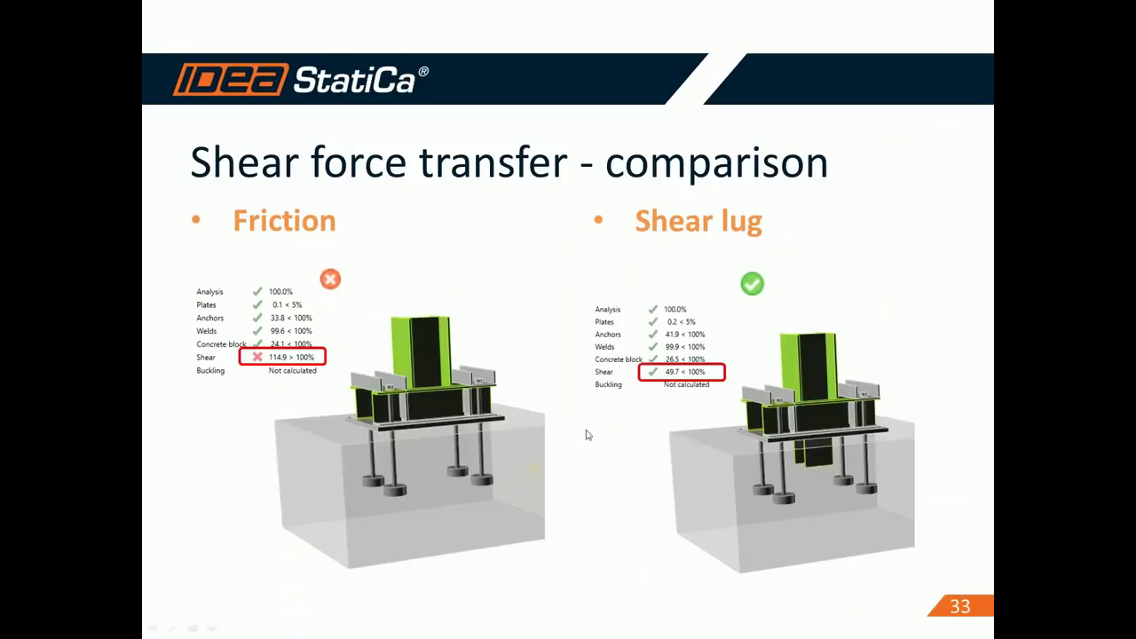
left_click(406, 404)
left_click(789, 396)
Step: Return to IDEA StatiCa Connection, display the equivalent stress with the mesh in the check results, and examine the base plate and shear lug
key("alt+Tab")
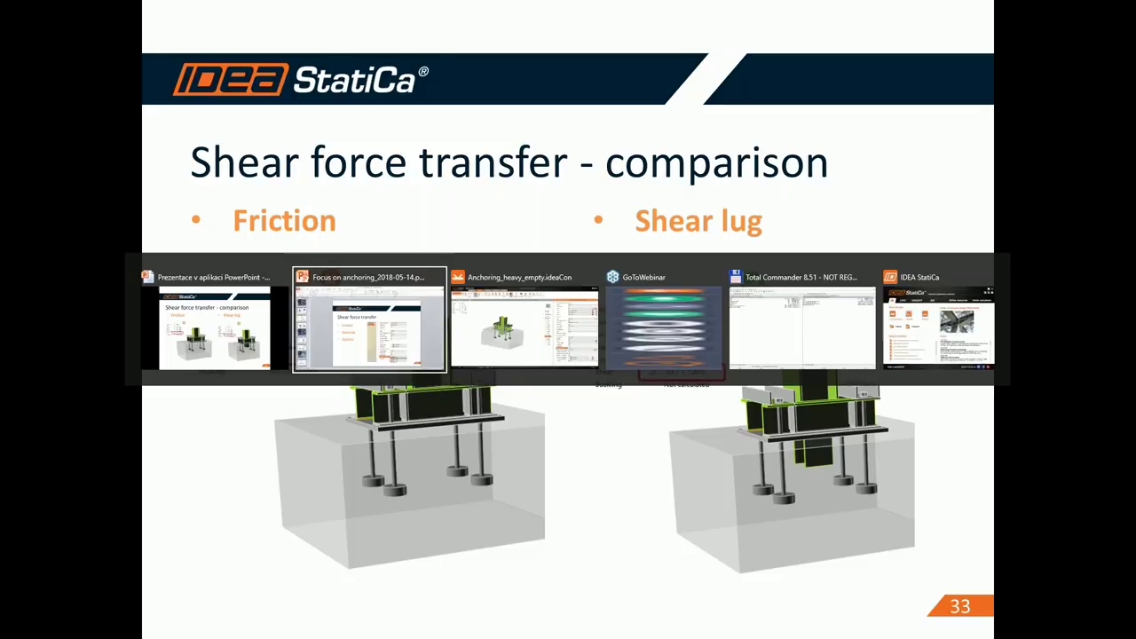
left_click(543, 340)
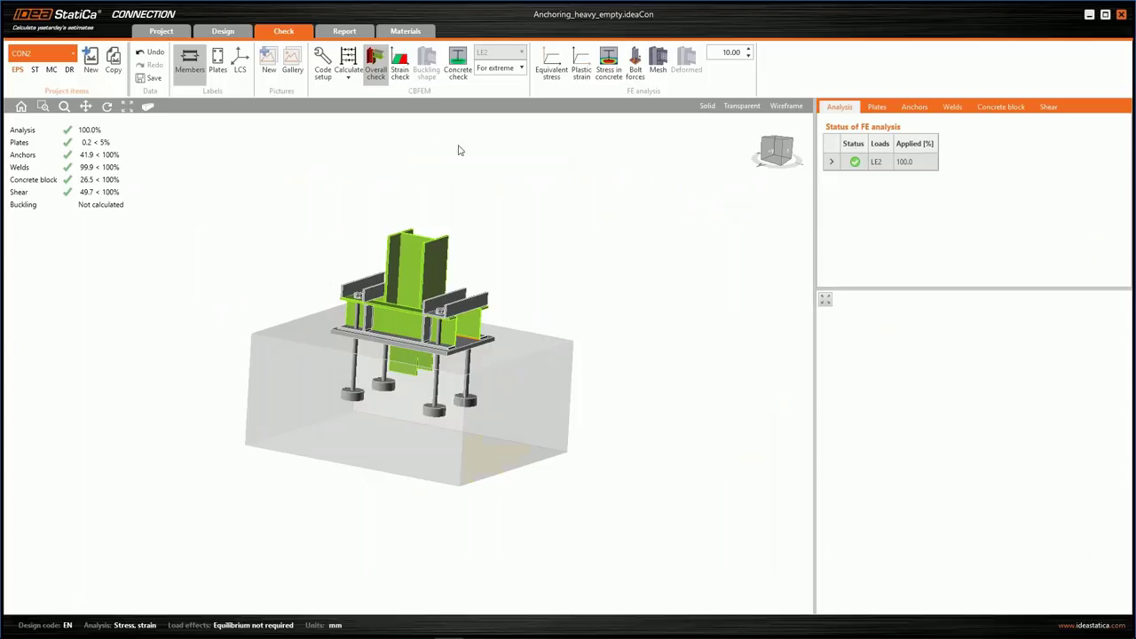
left_click(551, 67)
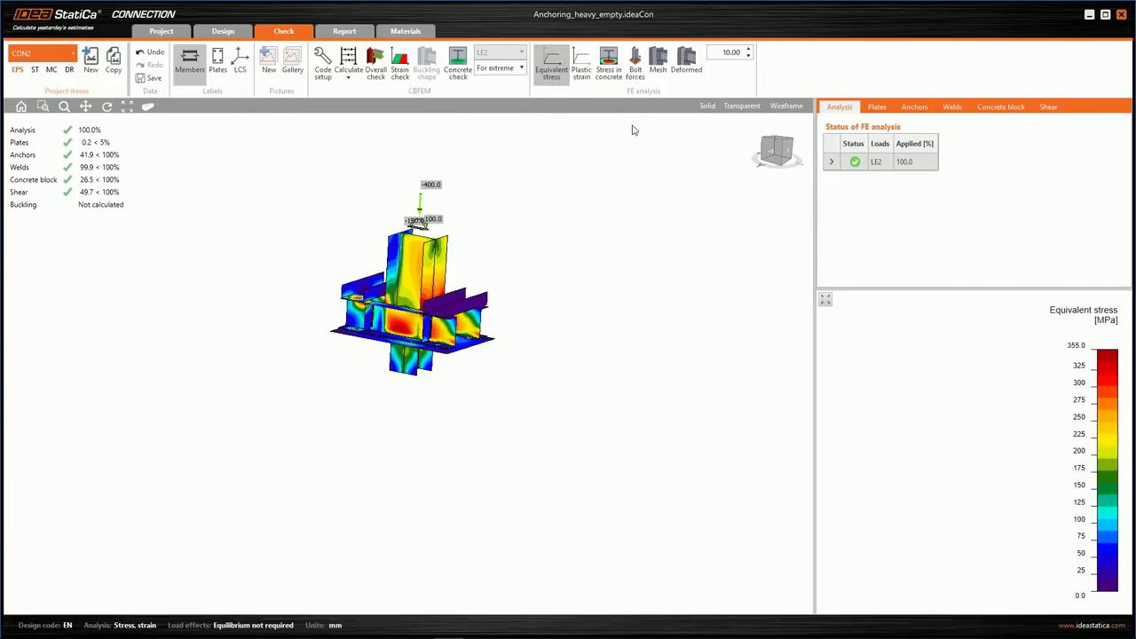
left_click(657, 66)
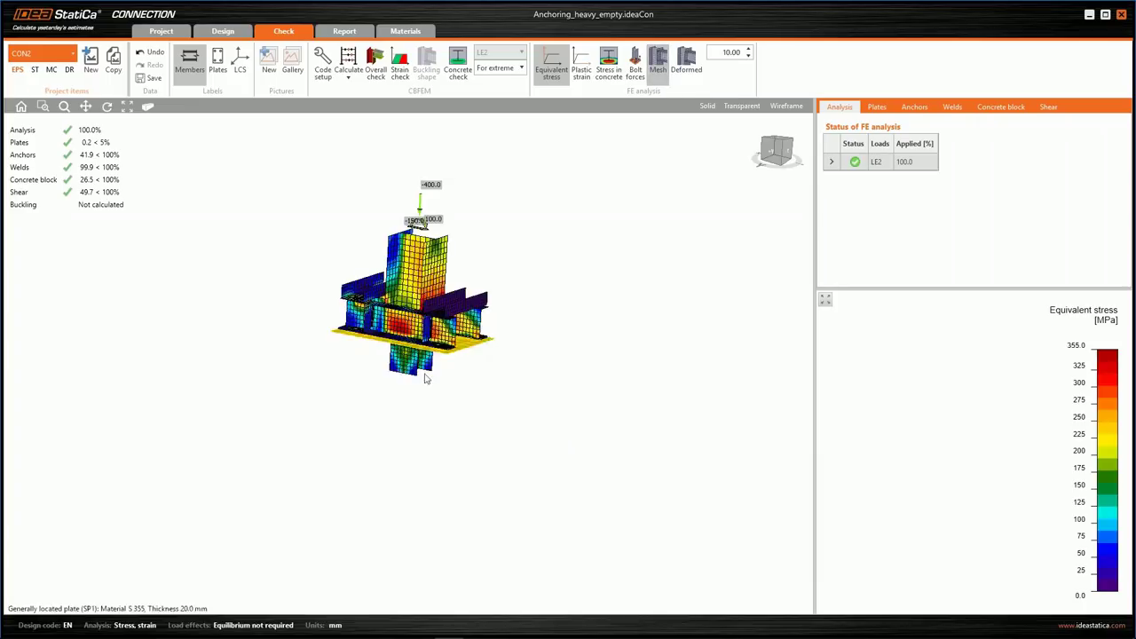
right_click_drag(448, 406, 413, 353)
scroll(410, 349, "up", 3)
scroll(413, 355, "up", 5)
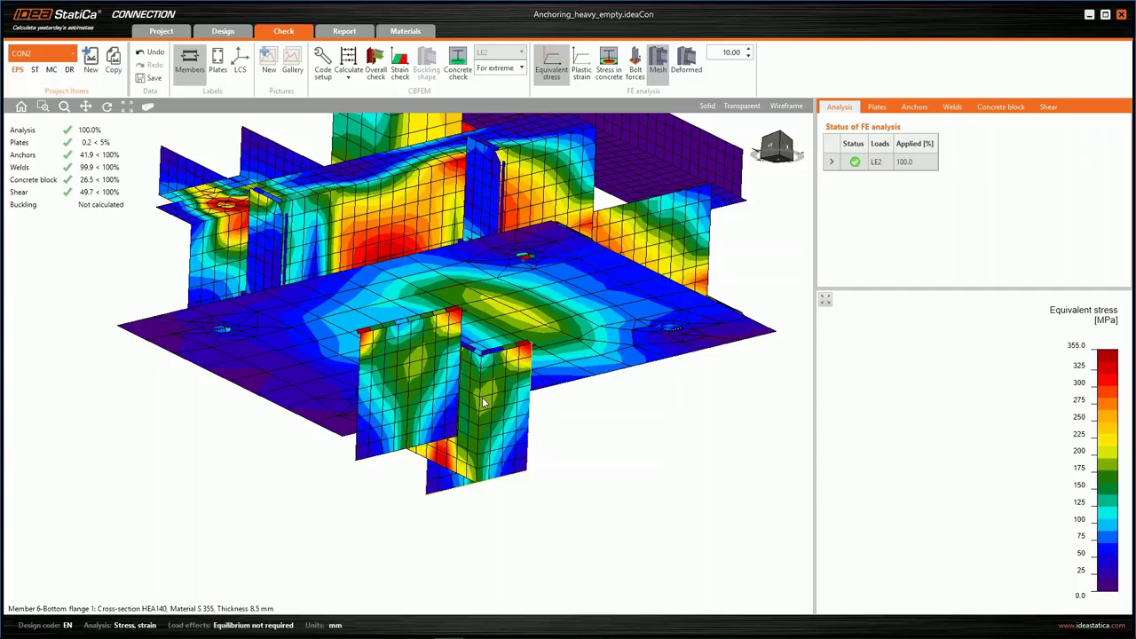
scroll(448, 373, "down", 5)
right_click_drag(384, 238, 462, 293)
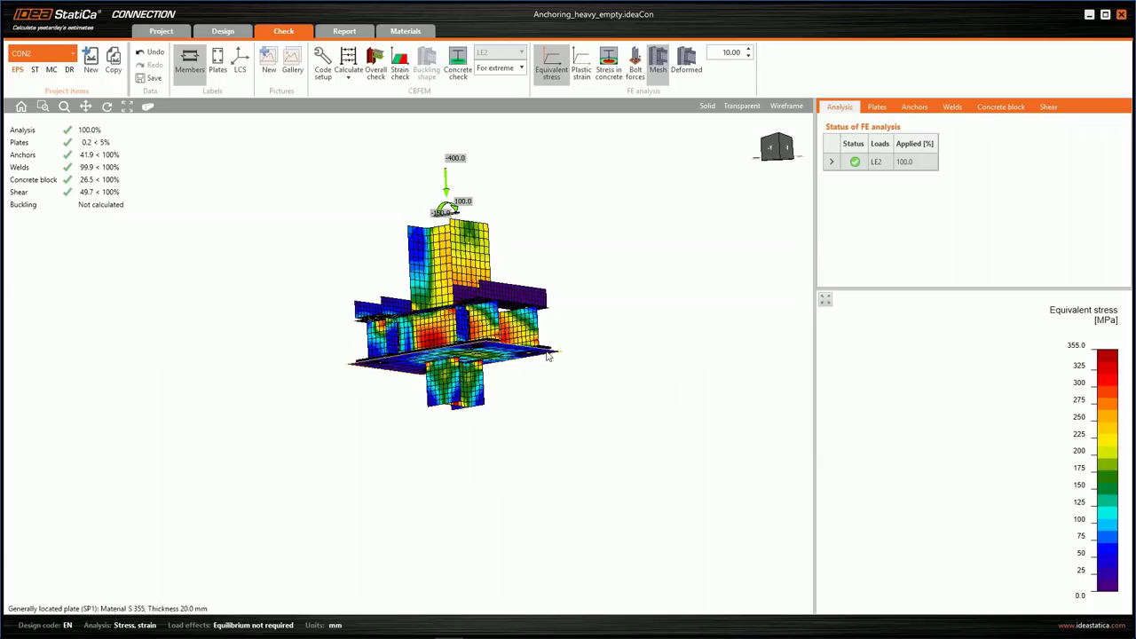
Step: Switch back to the PowerPoint slide show and advance to the slide on Example 4, Rod to concrete column
mouse_move(364, 627)
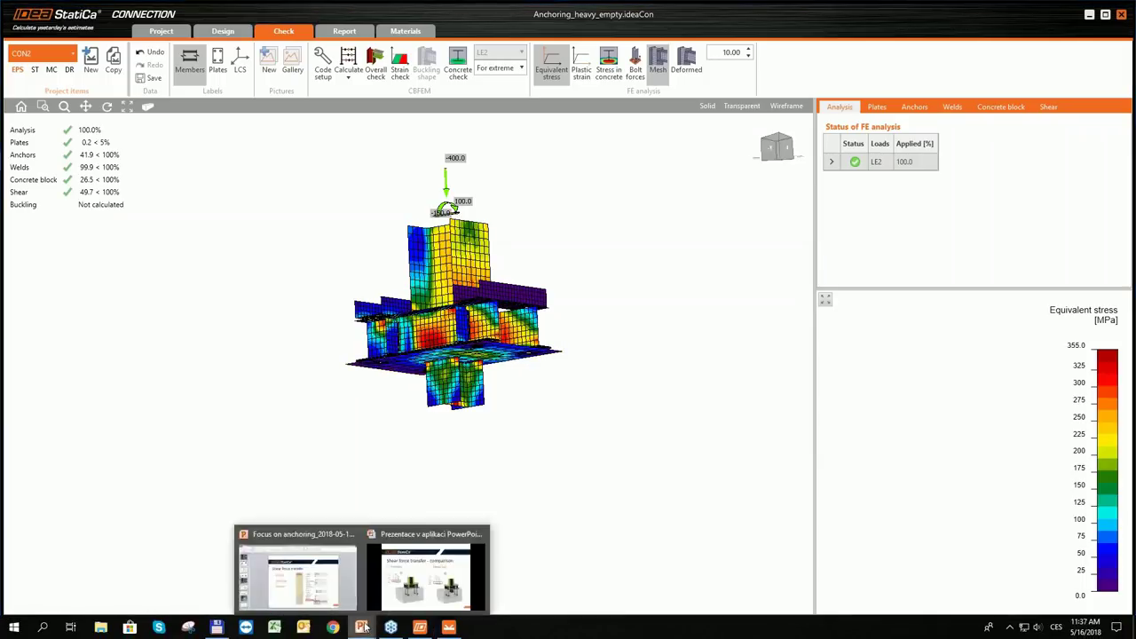
left_click(428, 566)
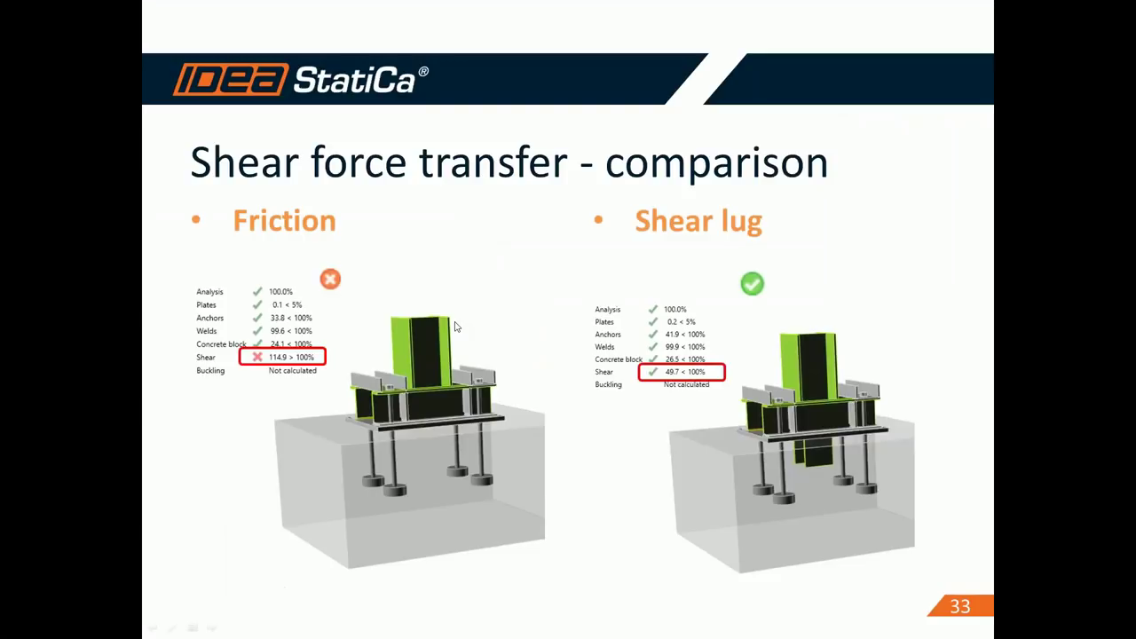
key("Right")
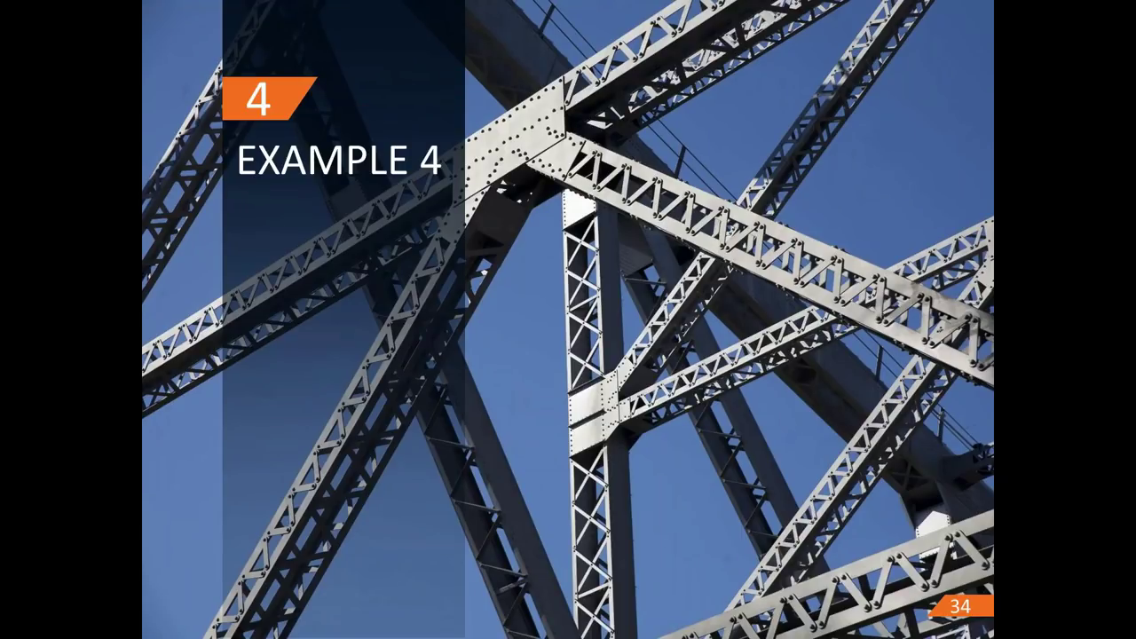
key("Right")
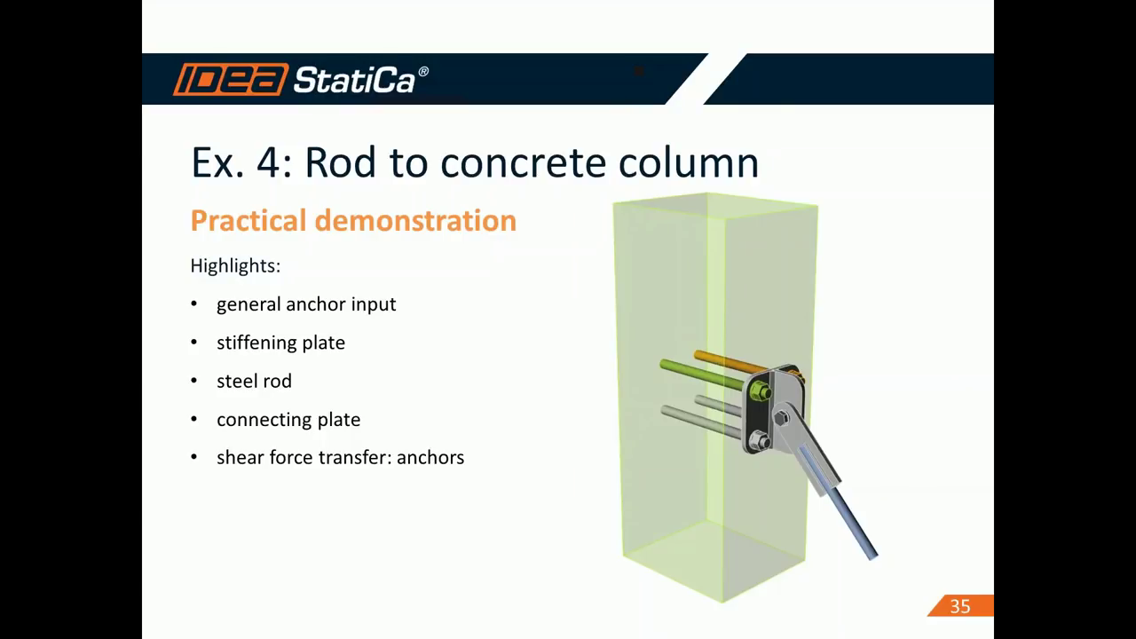
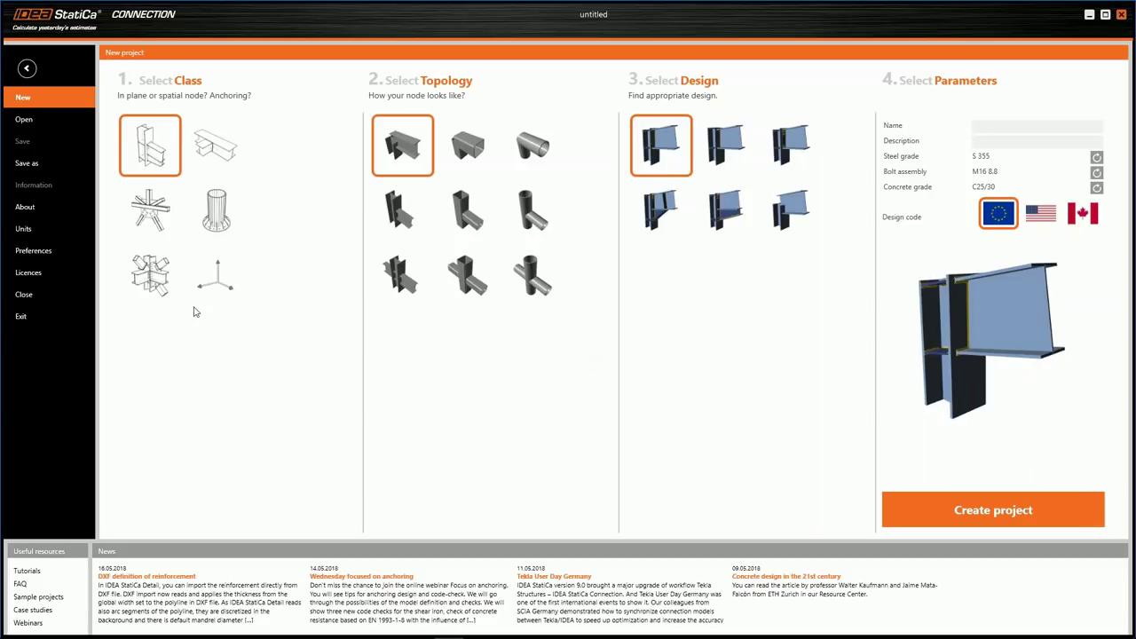
Step: Create a new project in IDEA StatiCa Connection with the empty general (axes only) class and steel grade S 235
left_click(218, 282)
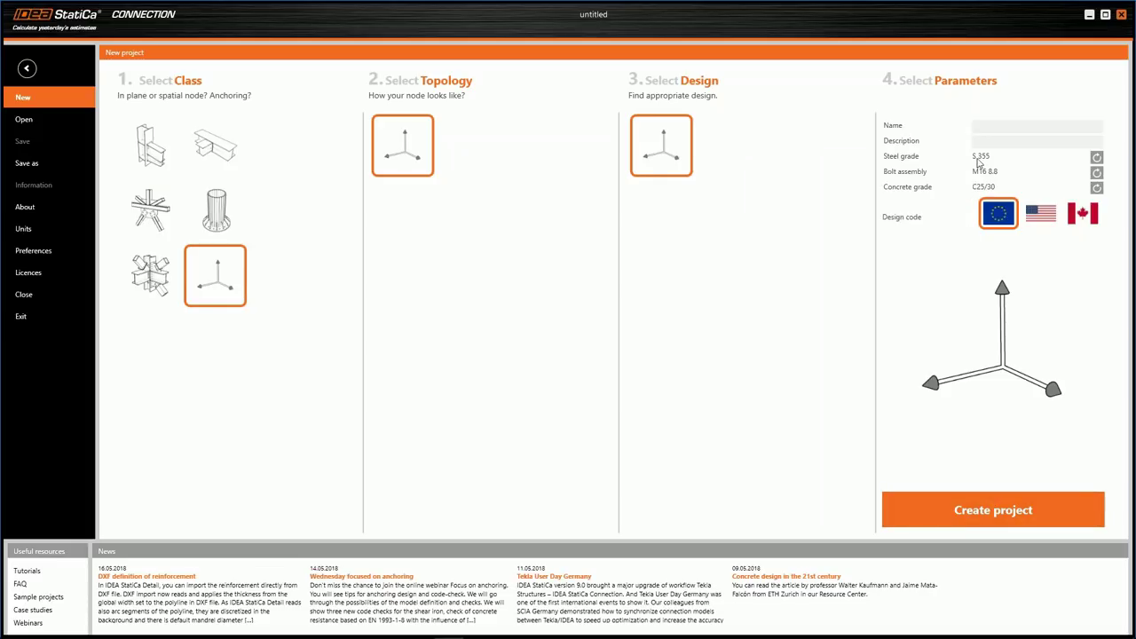
left_click(1097, 160)
left_click(554, 150)
left_click(588, 510)
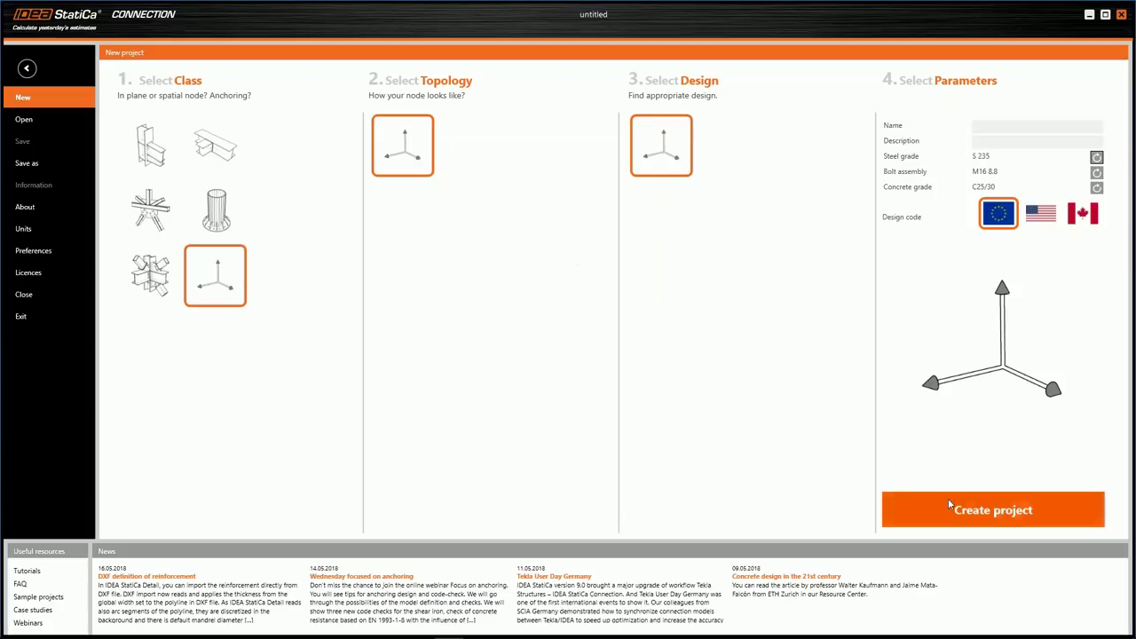
left_click(890, 502)
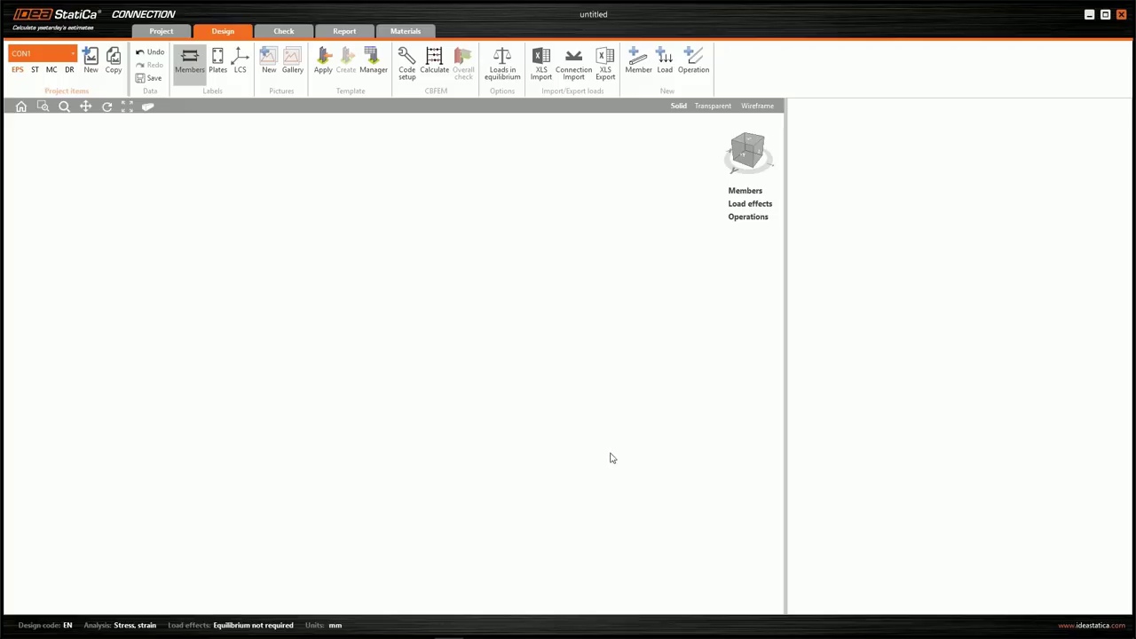
Step: Add a member with a solid circular rolled section of 20 mm diameter in steel S 235
left_click(767, 203)
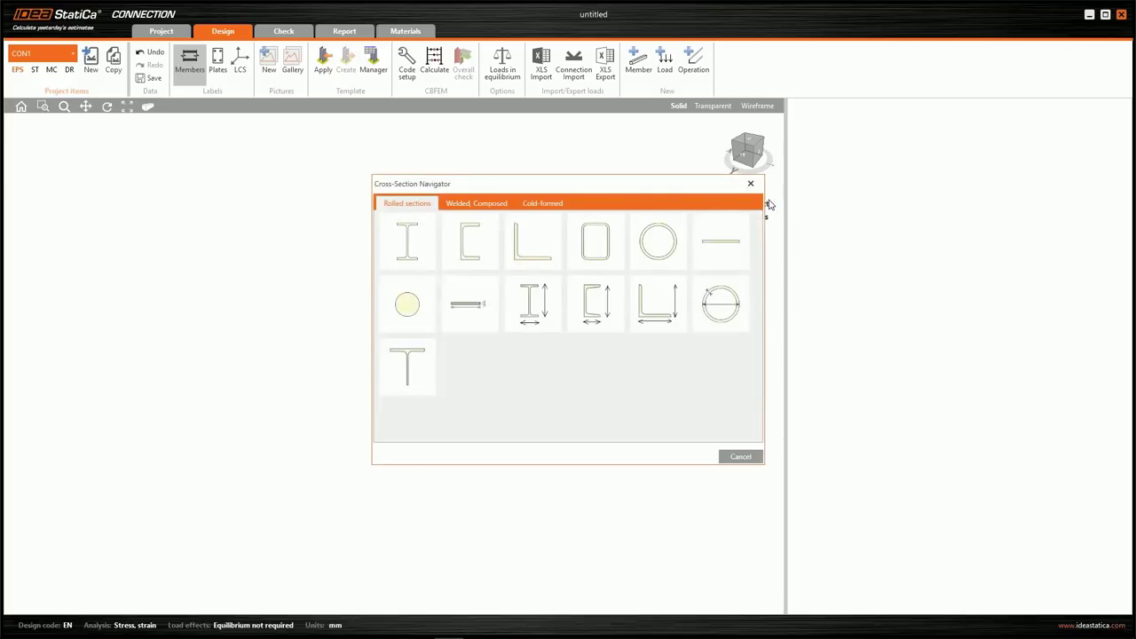
left_click(407, 306)
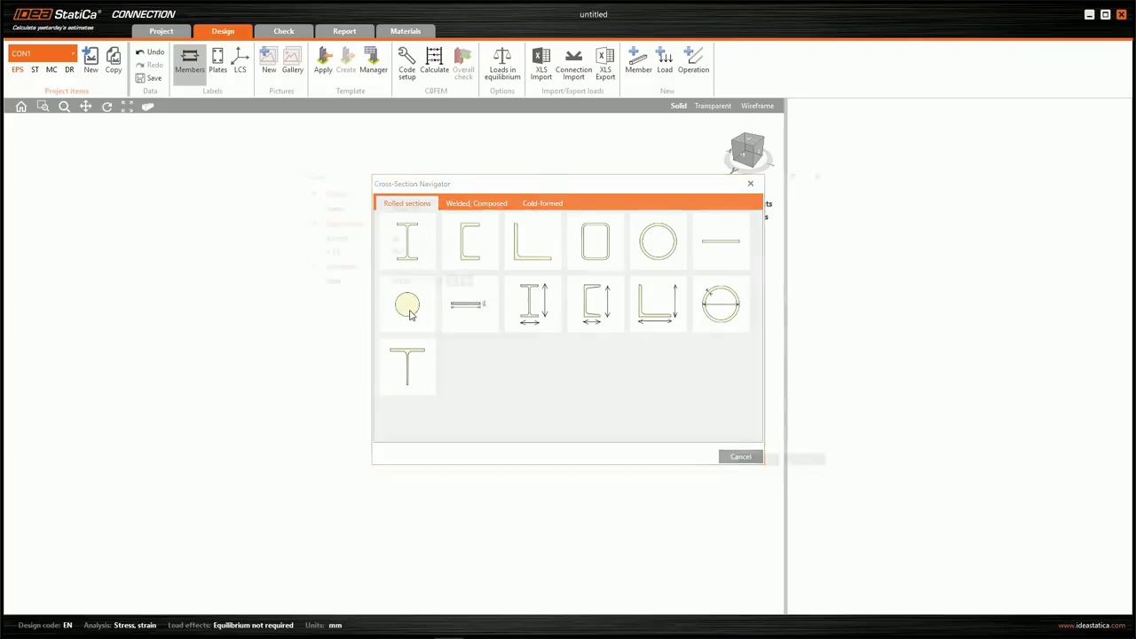
left_click(418, 233)
left_click_drag(418, 233, 365, 243)
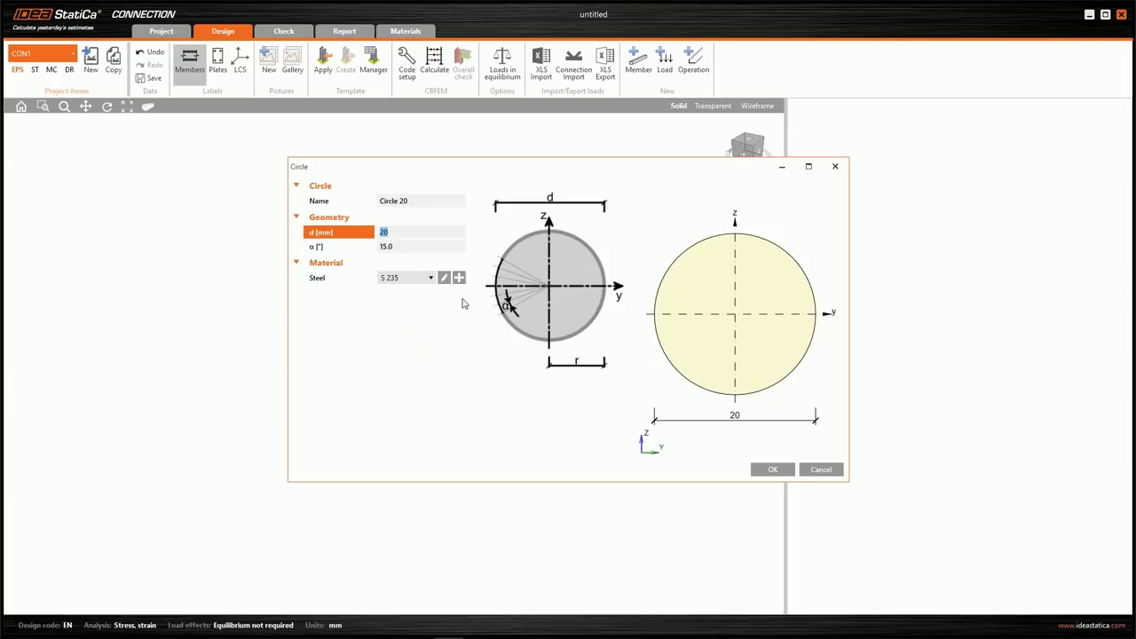
left_click(772, 469)
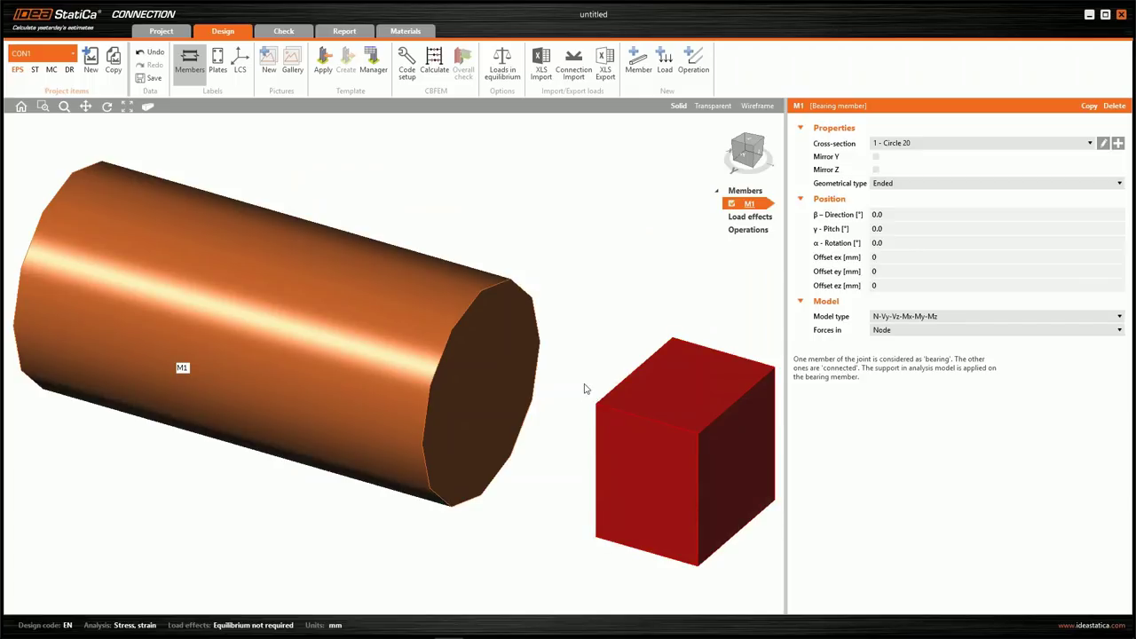
Step: Add a load effect and set the normal force N at the end of rod M1 to 15 kN
key("Down")
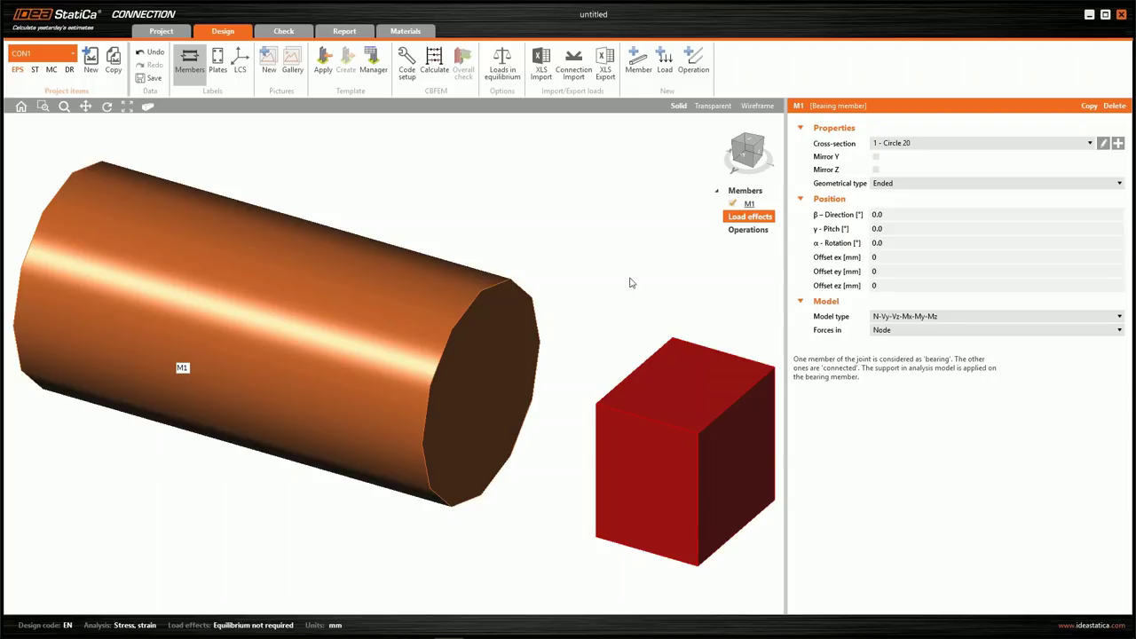
right_click(734, 219)
left_click(756, 226)
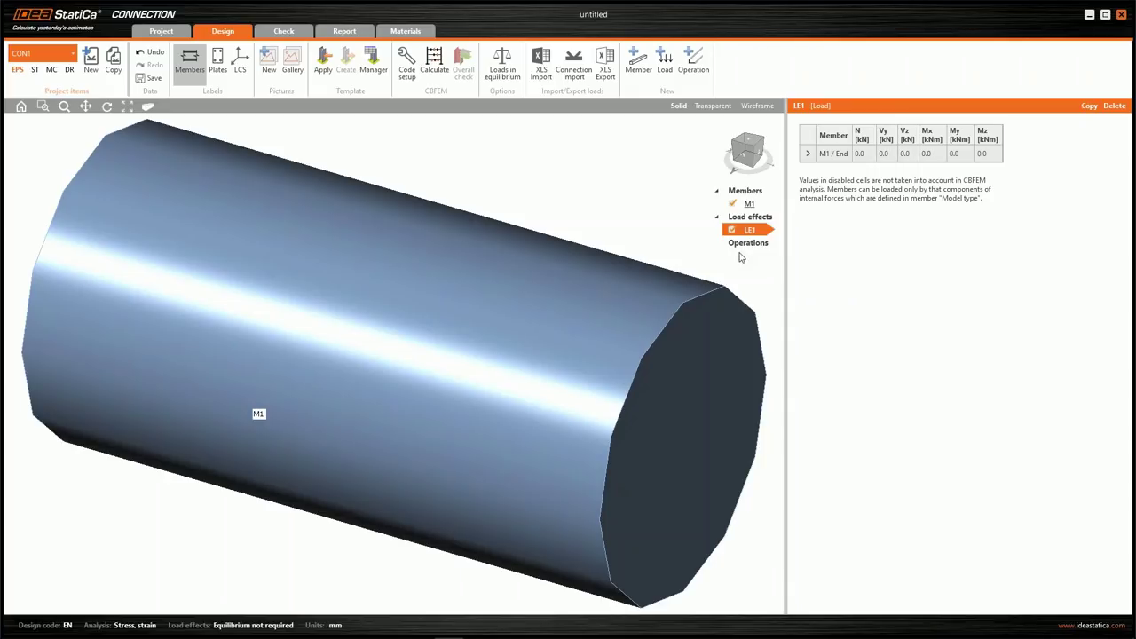
left_click(864, 155)
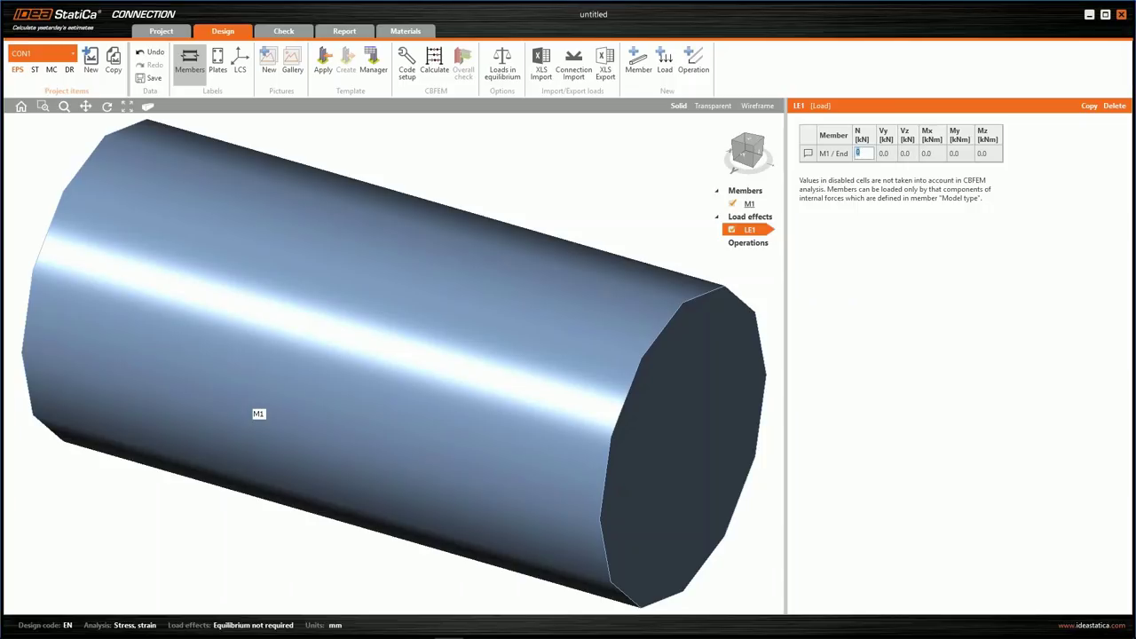
type("15")
key("Tab")
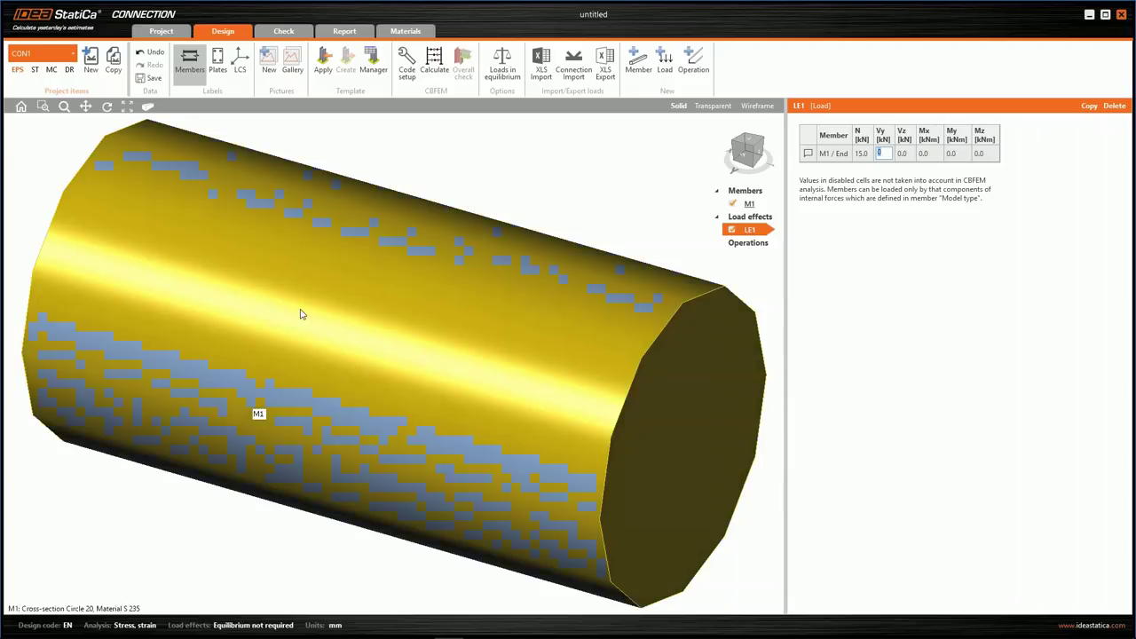
scroll(300, 316, "down", 5)
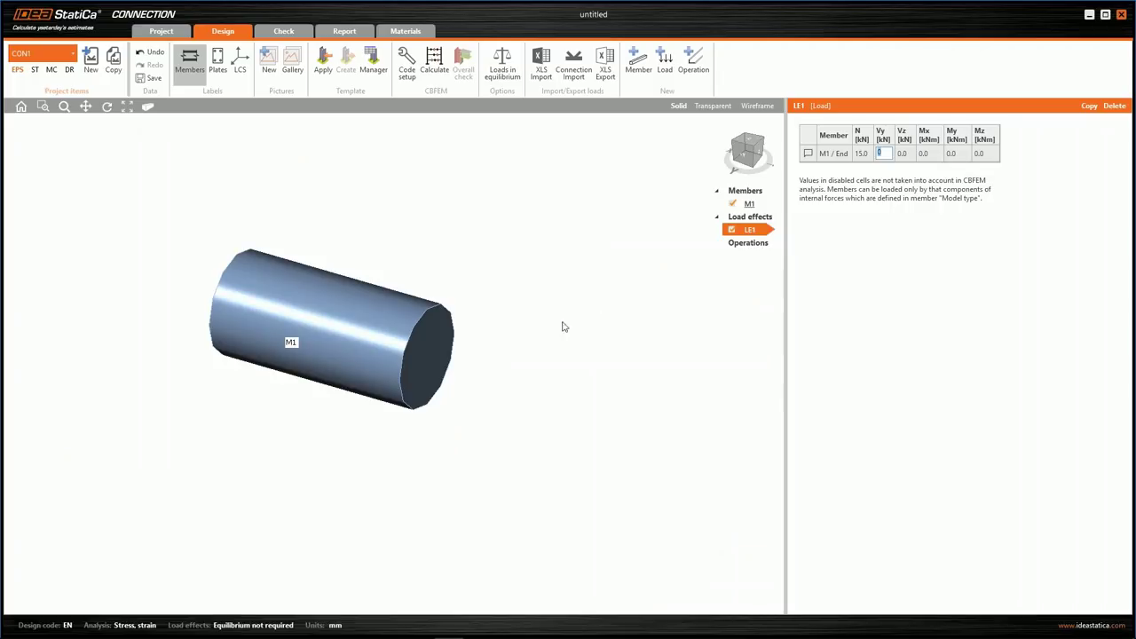
Step: Set the pitch of rod M1 to -45°
left_click(411, 327)
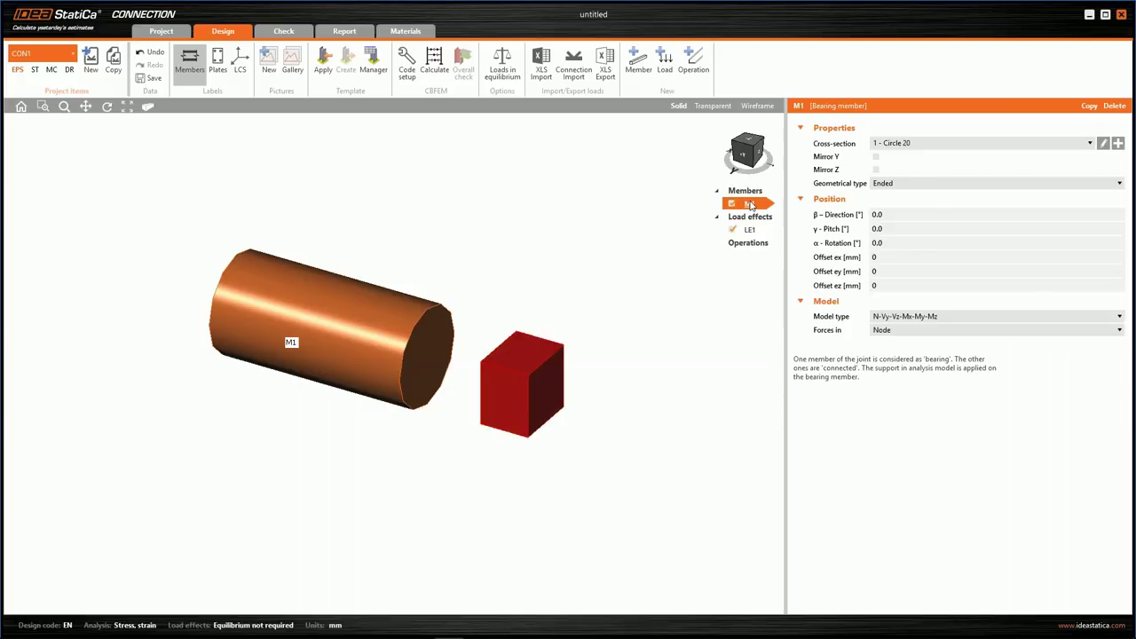
left_click(915, 228)
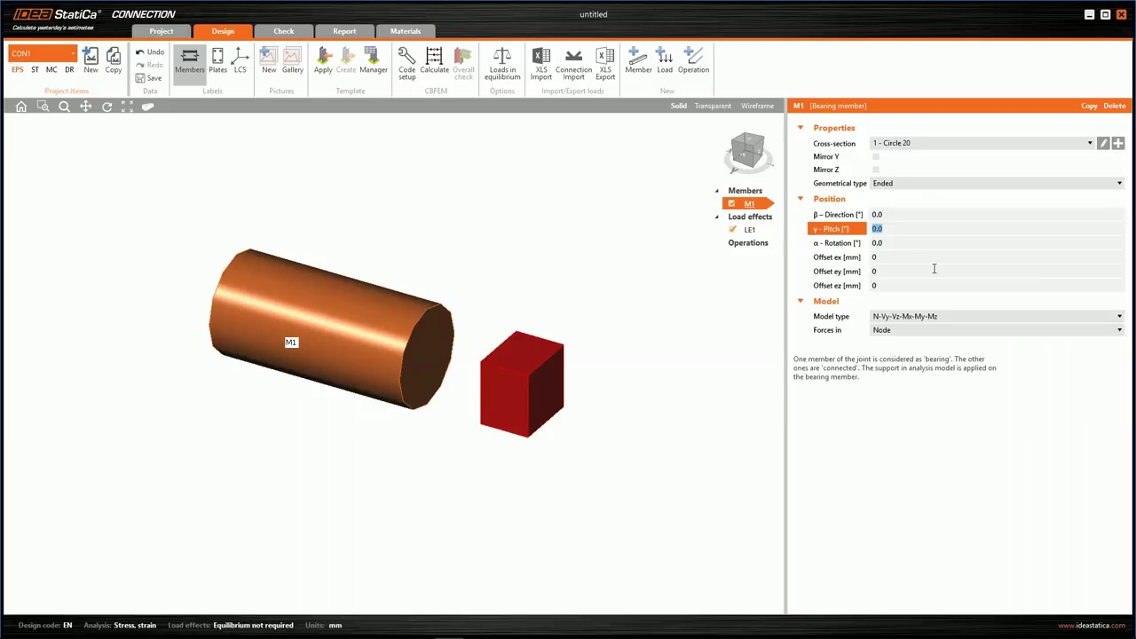
type("-45")
key("Tab")
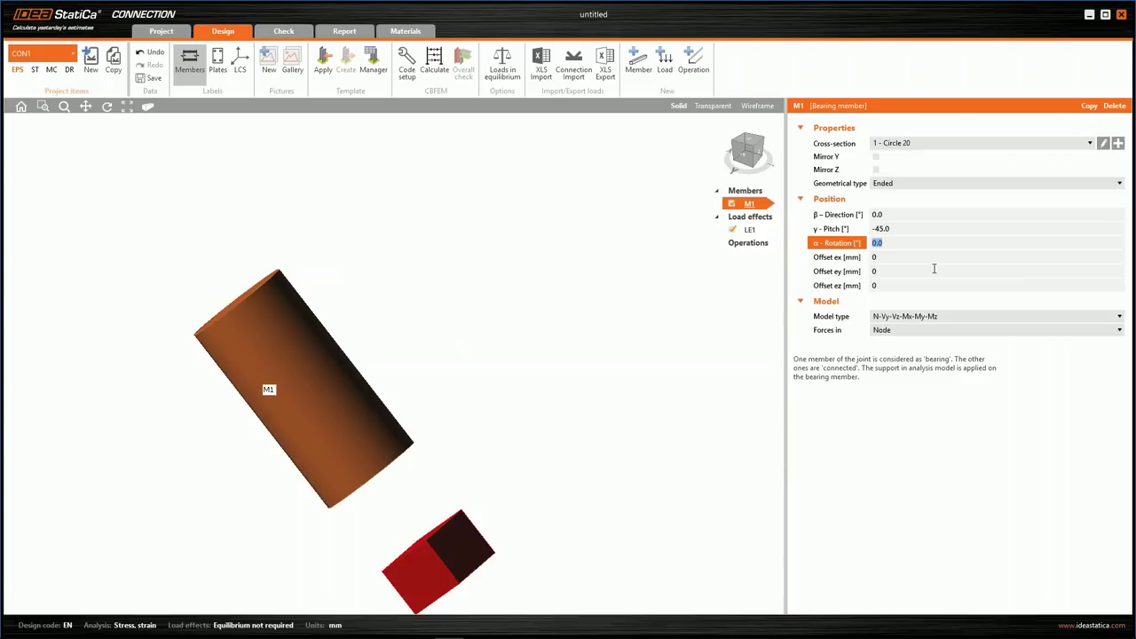
Step: Set rod M1's offsets ey and ez to 30 mm each and its model type to N-Vy-Vz
left_click(911, 271)
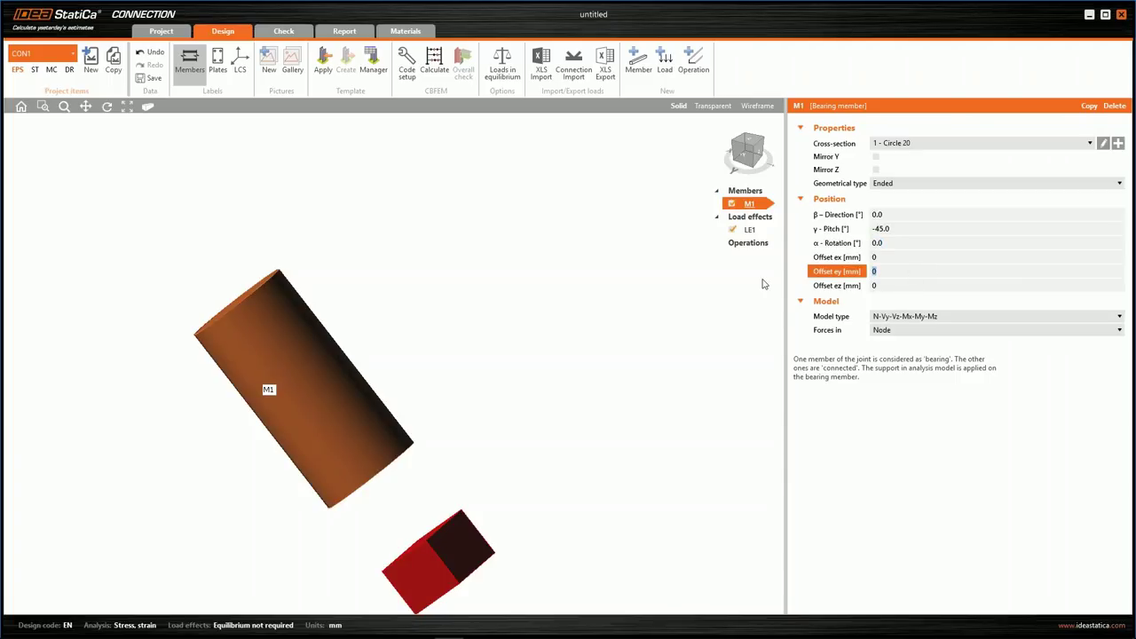
type("30")
key("Tab")
type("30")
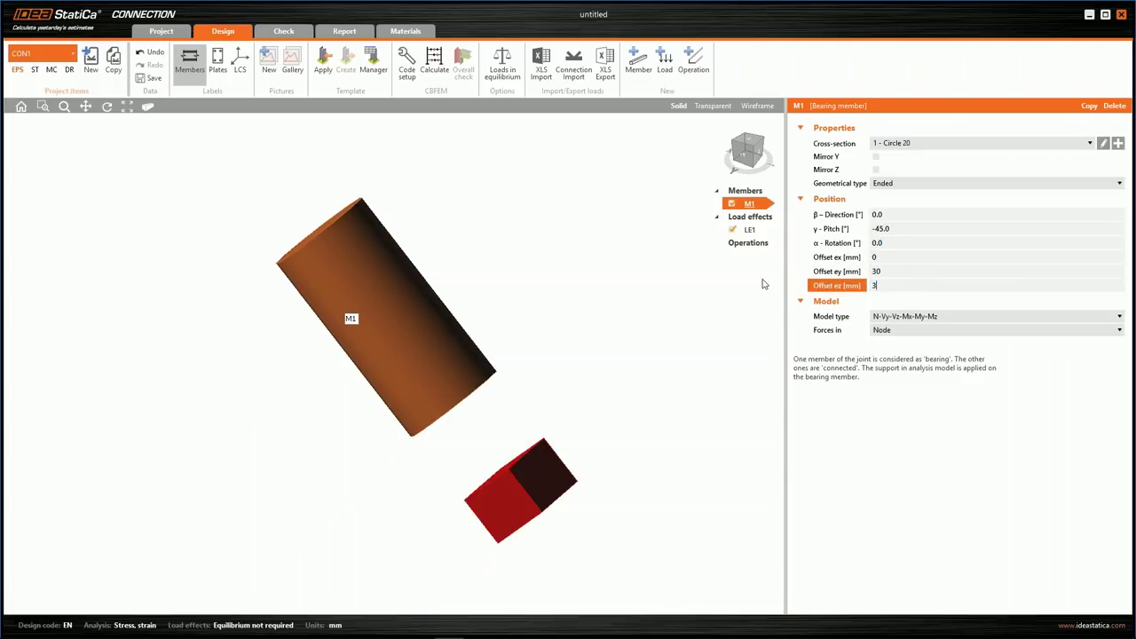
key("Tab")
scroll(209, 379, "down", 2)
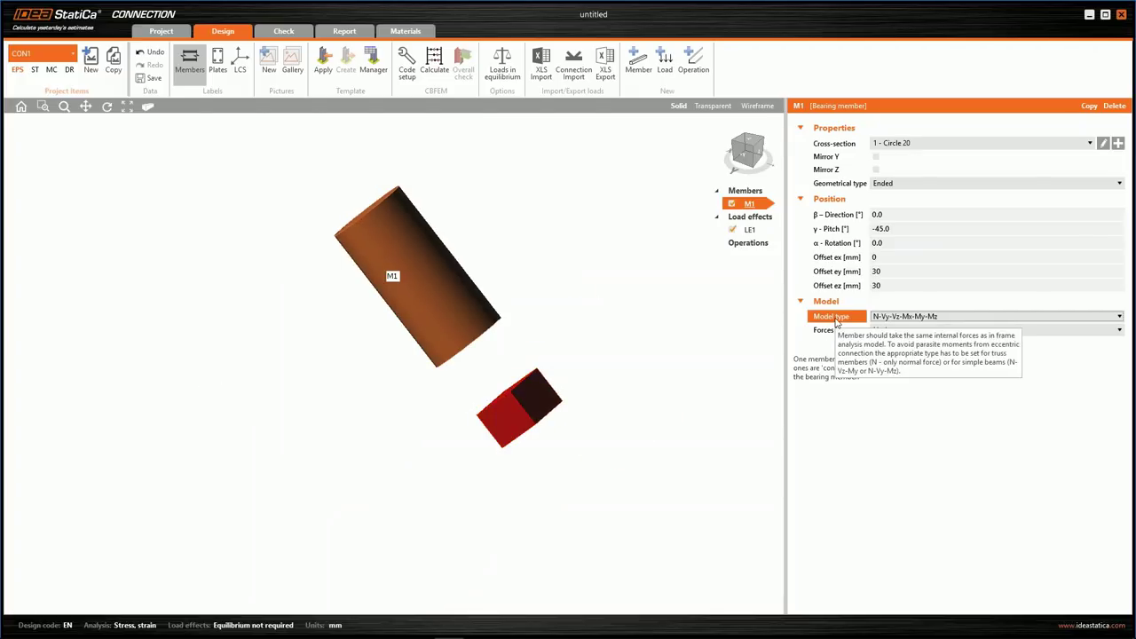
left_click(966, 322)
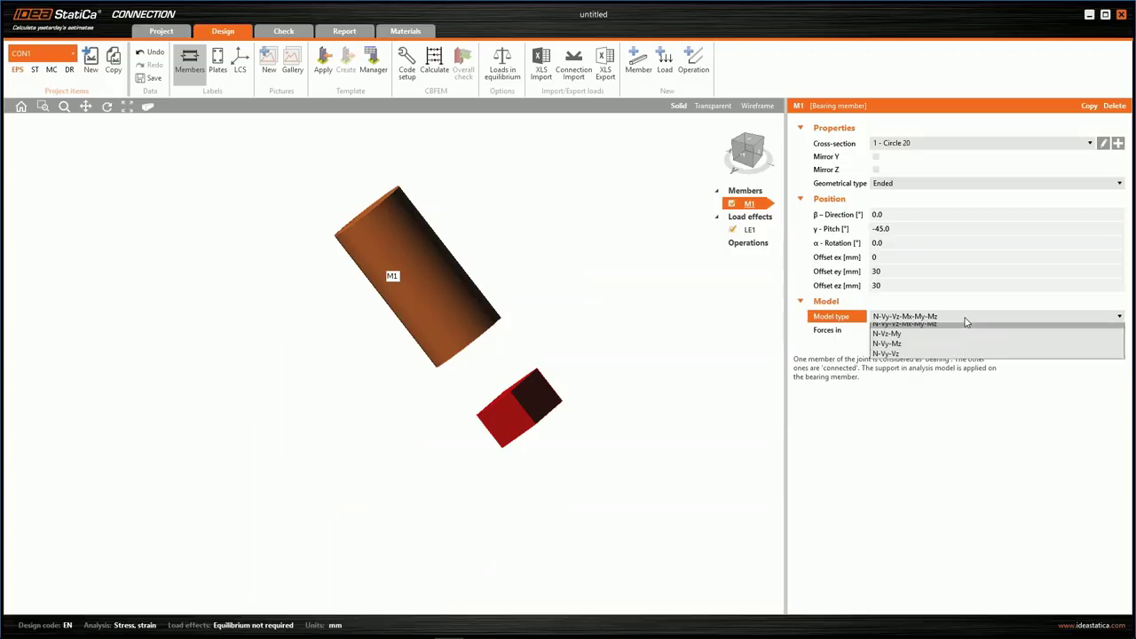
left_click(904, 359)
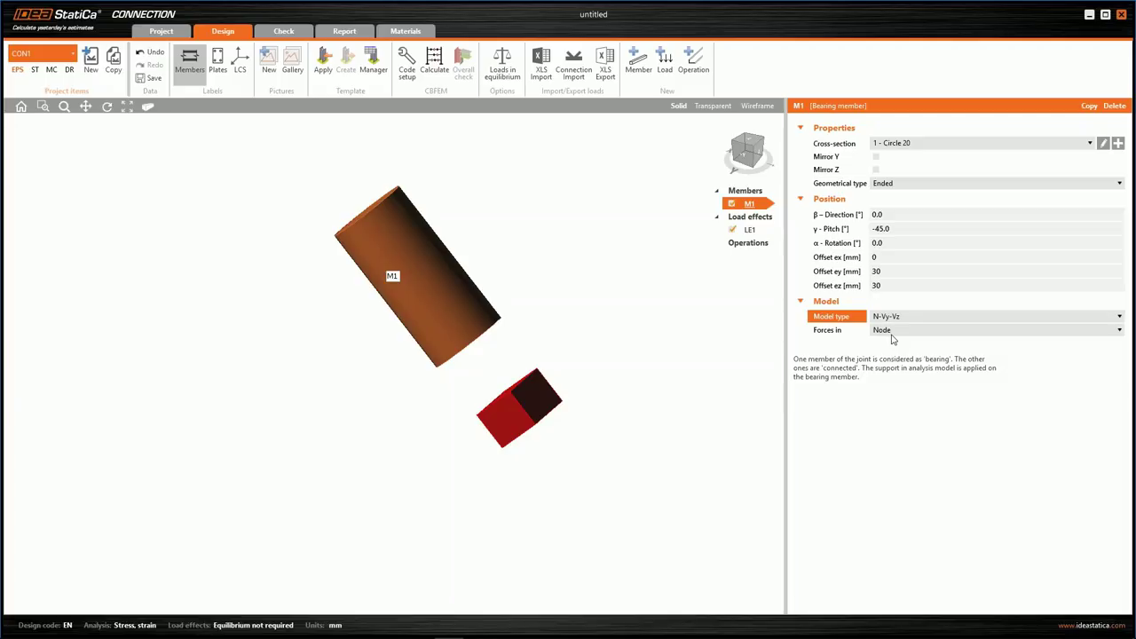
Step: Add a stiffening plate operation with width B2 80 mm, height H1 80 mm and height H2 80 mm
right_click(759, 242)
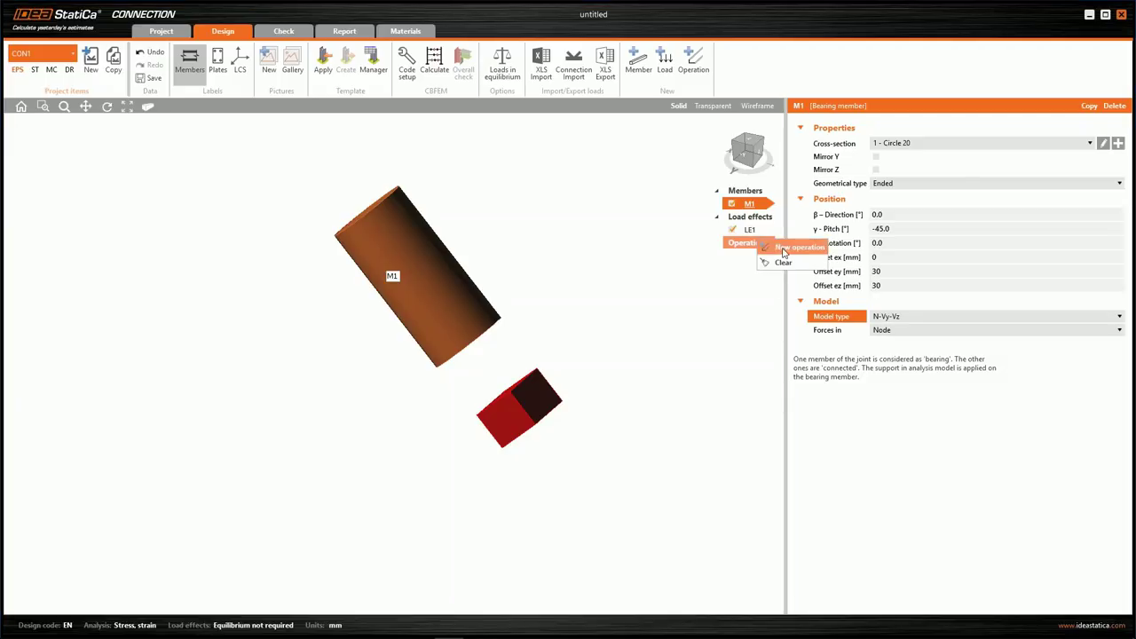
left_click(784, 249)
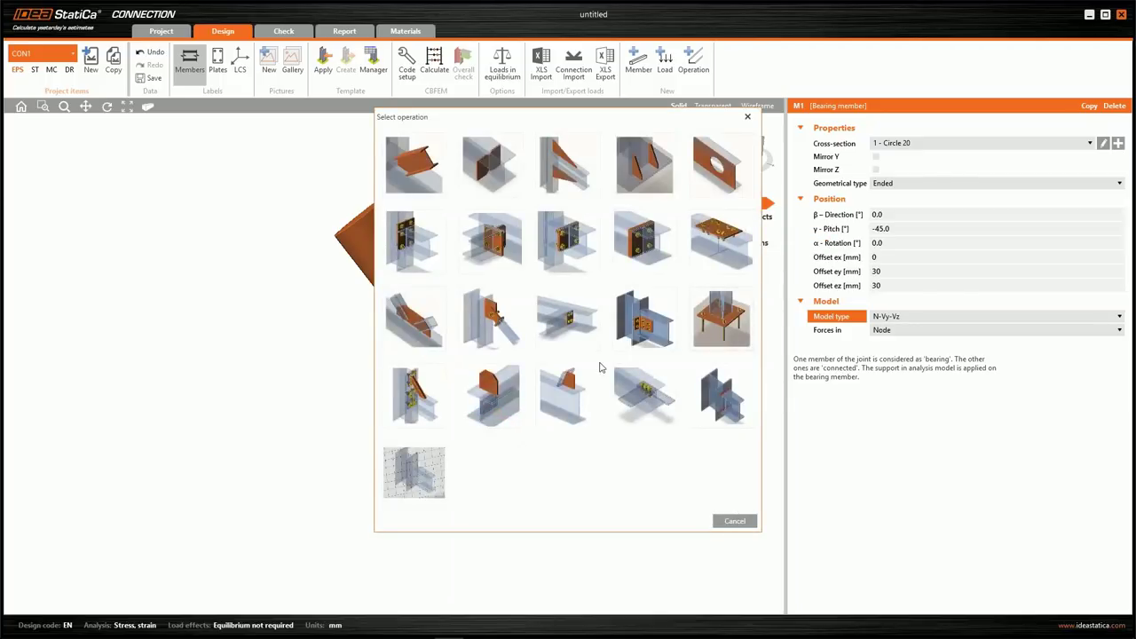
left_click(497, 399)
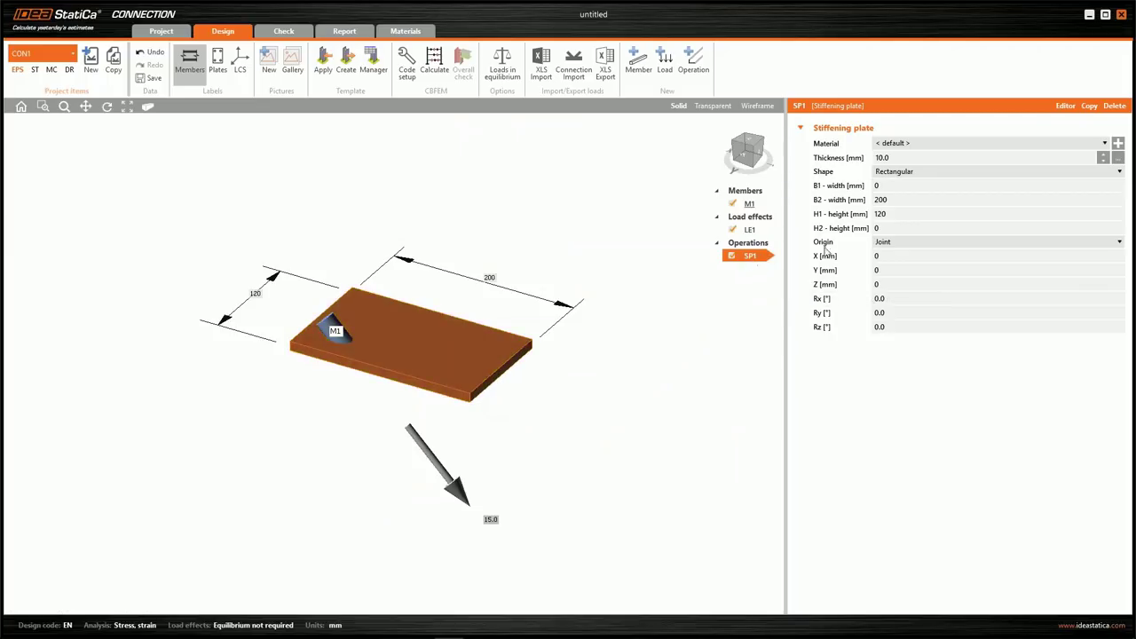
left_click(844, 202)
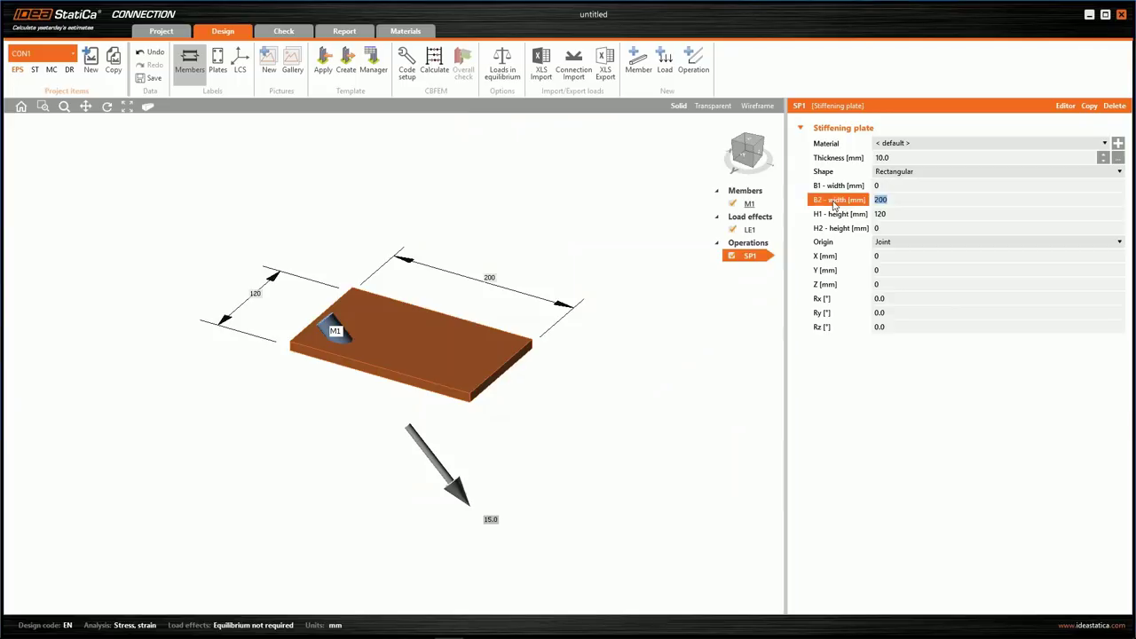
type("80")
key("Tab")
type("80")
key("Tab")
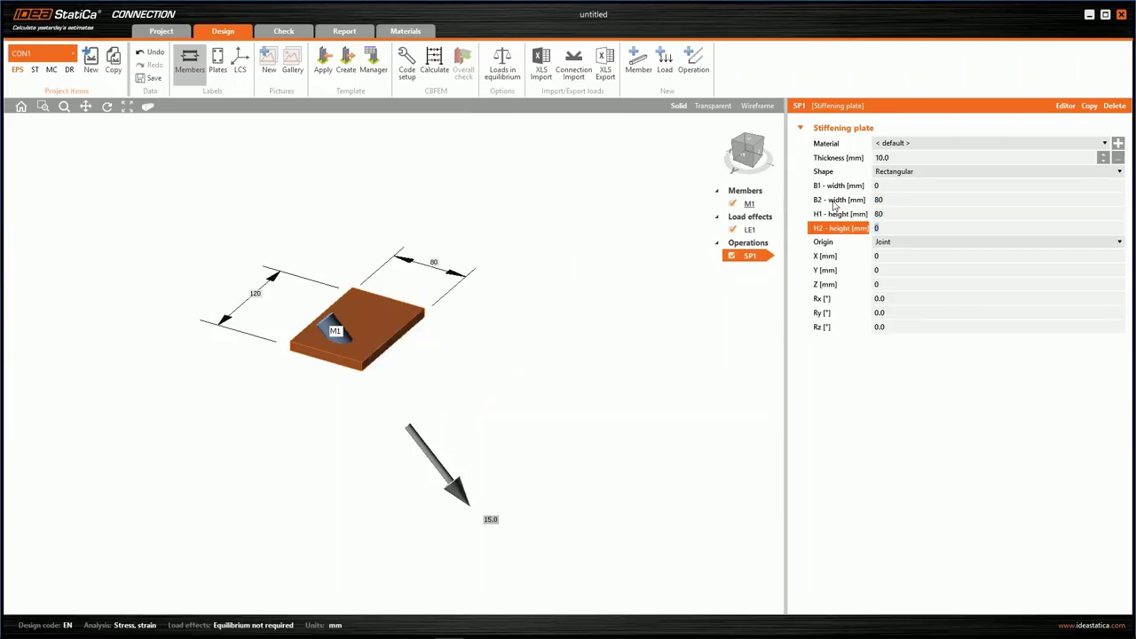
type("80")
key("Tab")
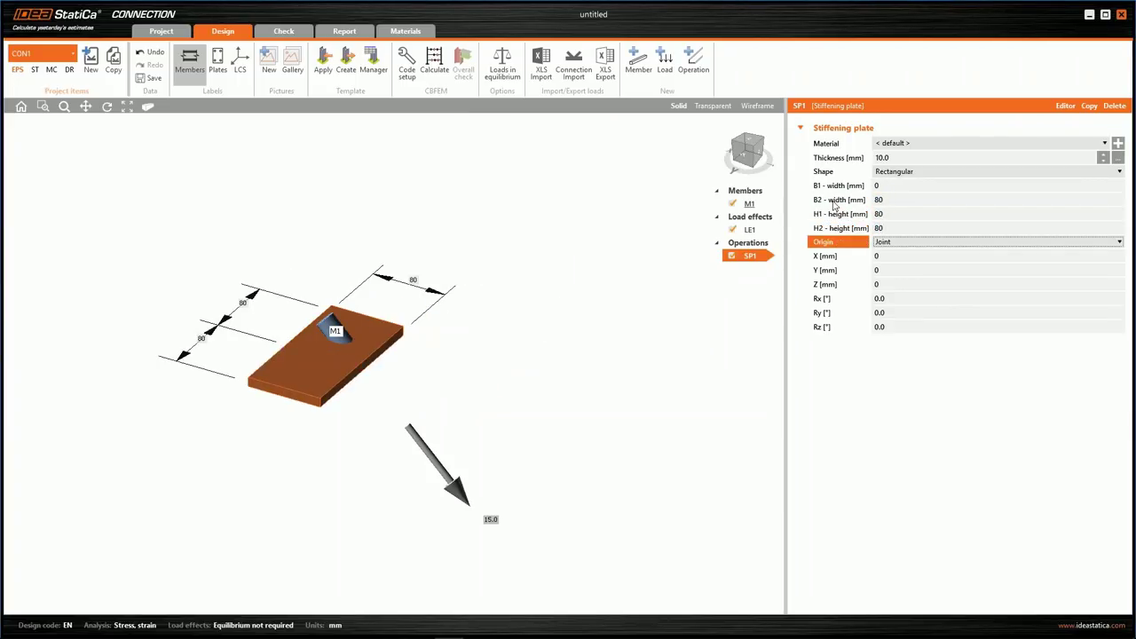
Step: Rotate the stiffening plate SP1 upright by setting its Rx to 90°
left_click(907, 298)
left_click_drag(907, 299, 813, 302)
type("90")
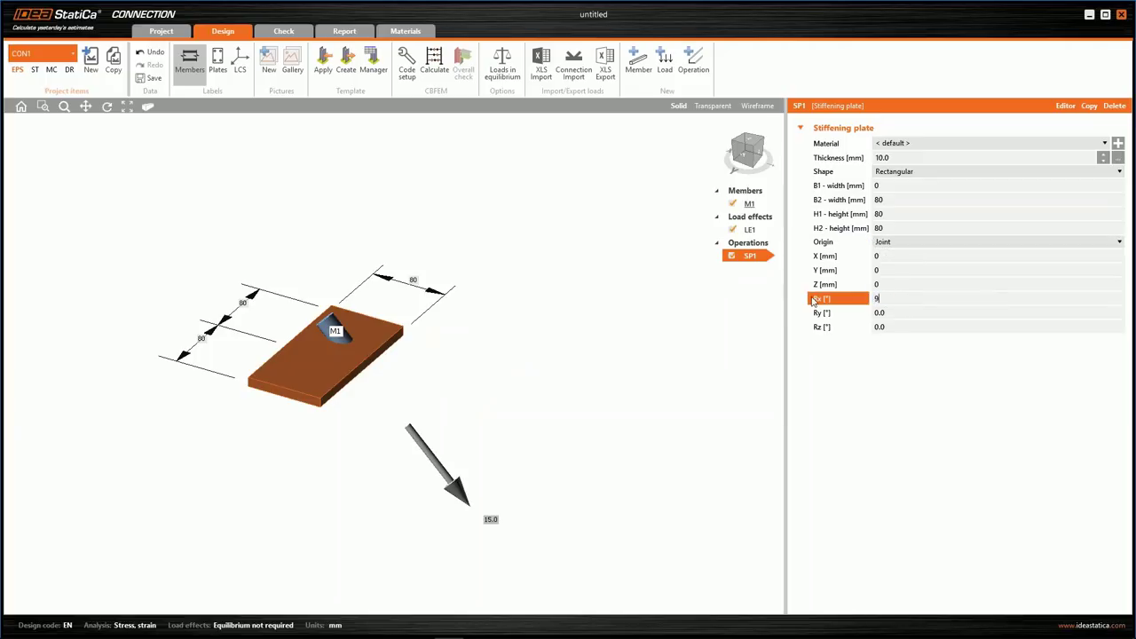
key("Tab")
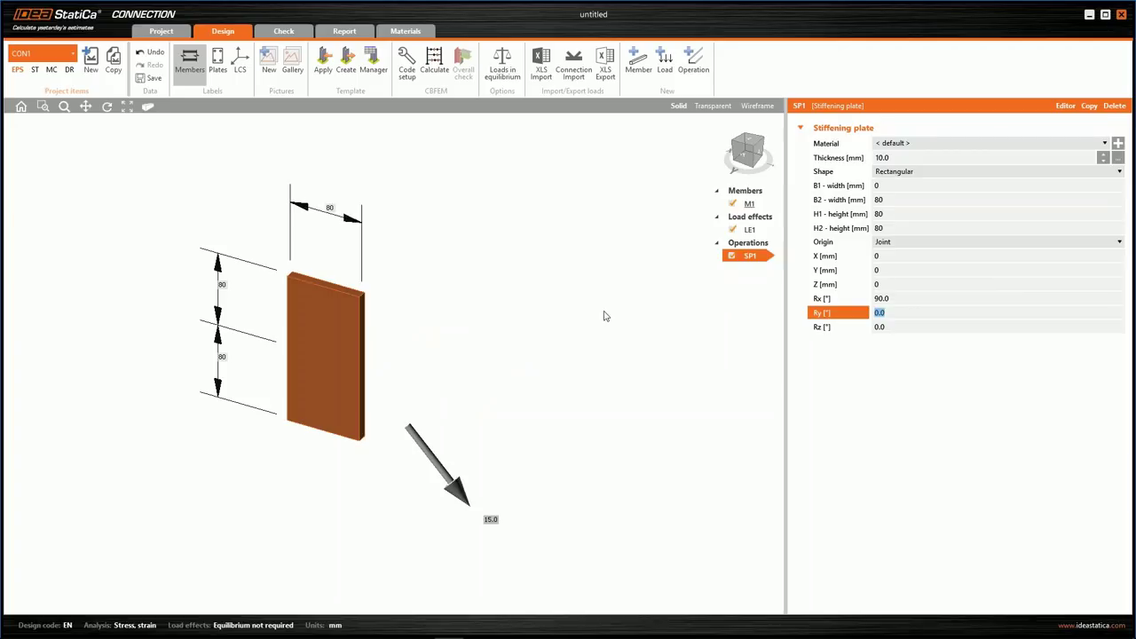
Step: Copy stiffening plate SP1 and set the copy's width B1 to 80 mm
right_click(749, 261)
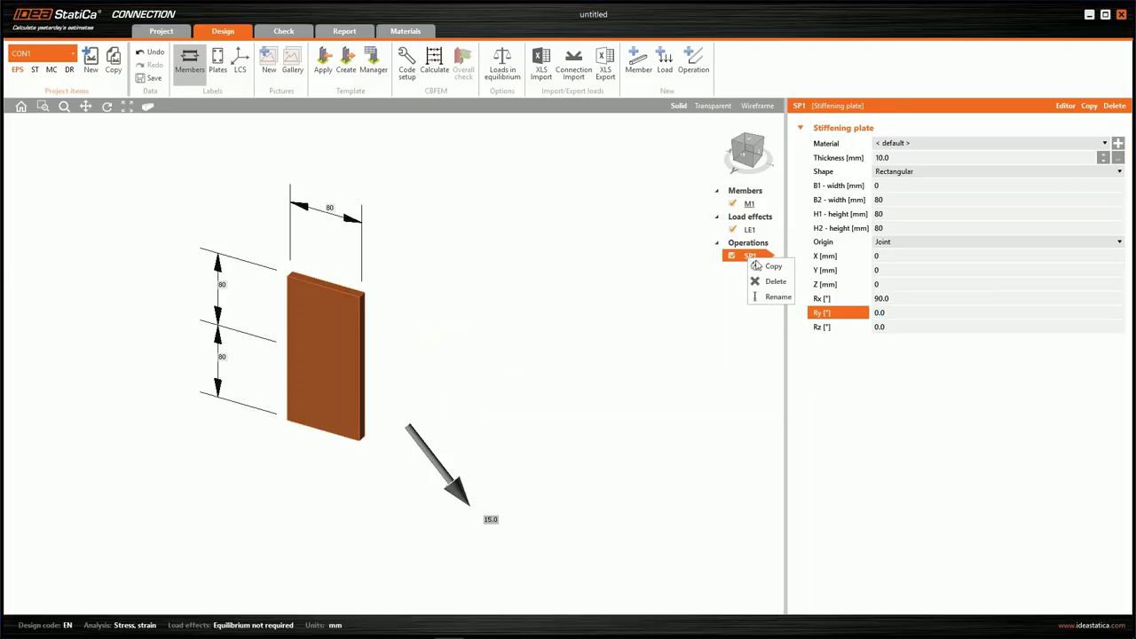
left_click(770, 266)
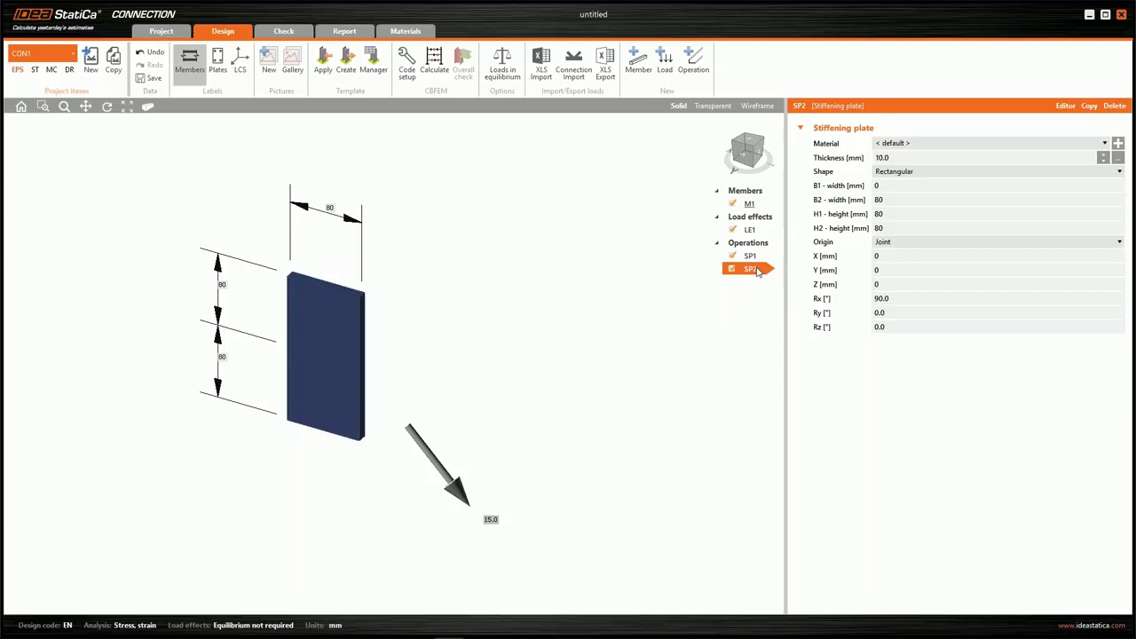
left_click(920, 188)
type("80")
key("Tab")
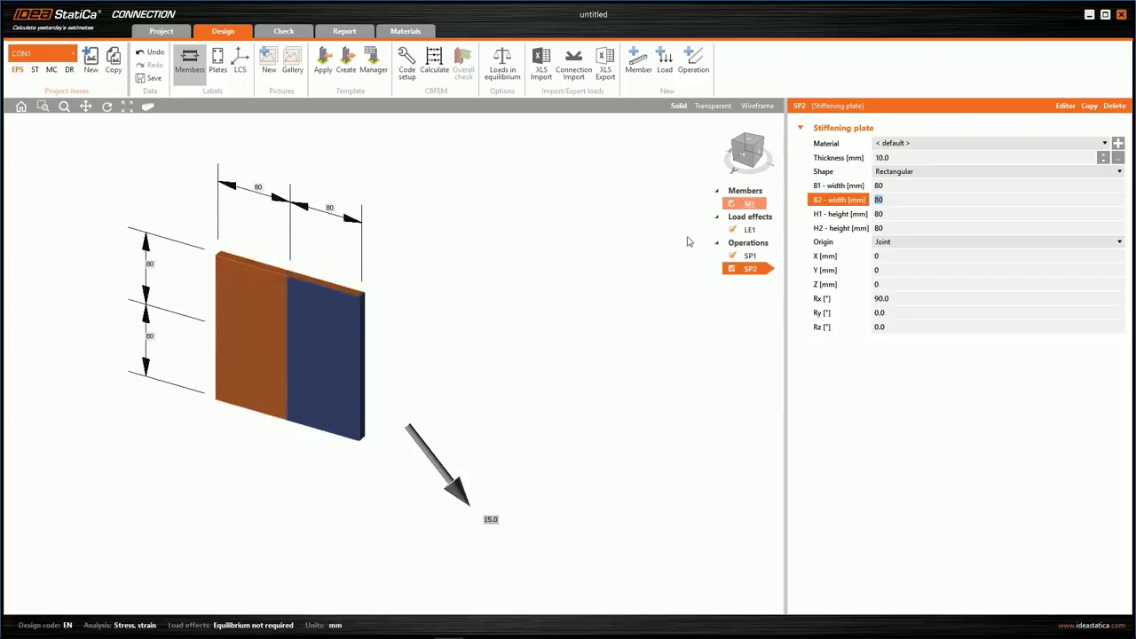
Step: Turn plate SP2 perpendicular to SP1 by setting its Rx to 0° and Ry to 90°
left_click(910, 300)
type("0")
key("Tab")
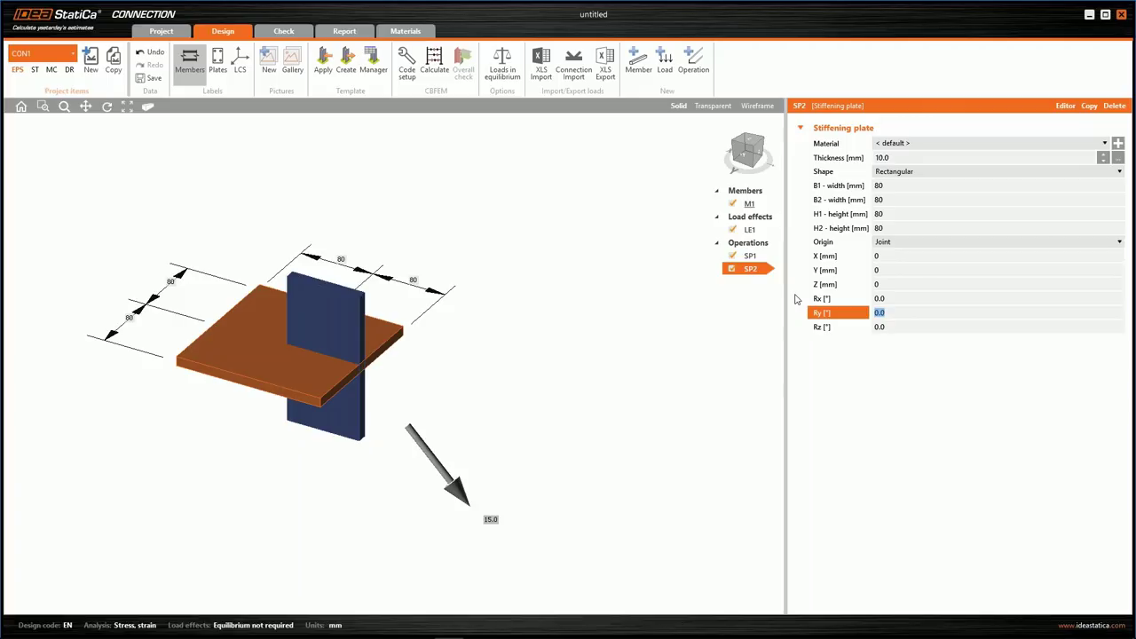
key("Tab")
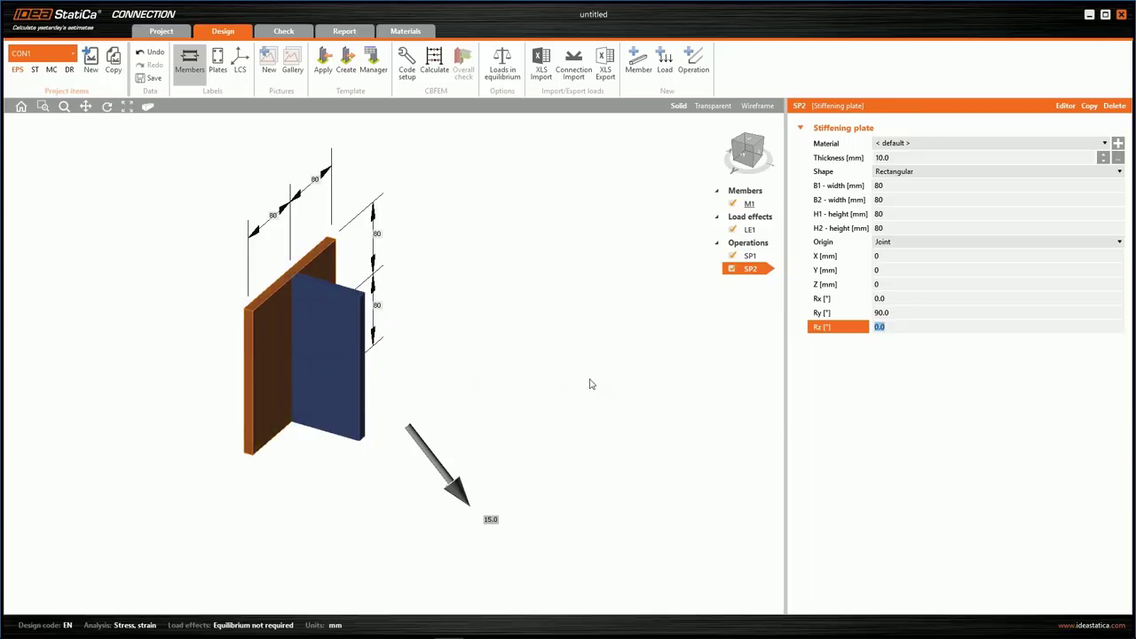
Step: Add a cut of plate operation that cuts plate SP1 by plate SP2
right_click(748, 244)
left_click(774, 253)
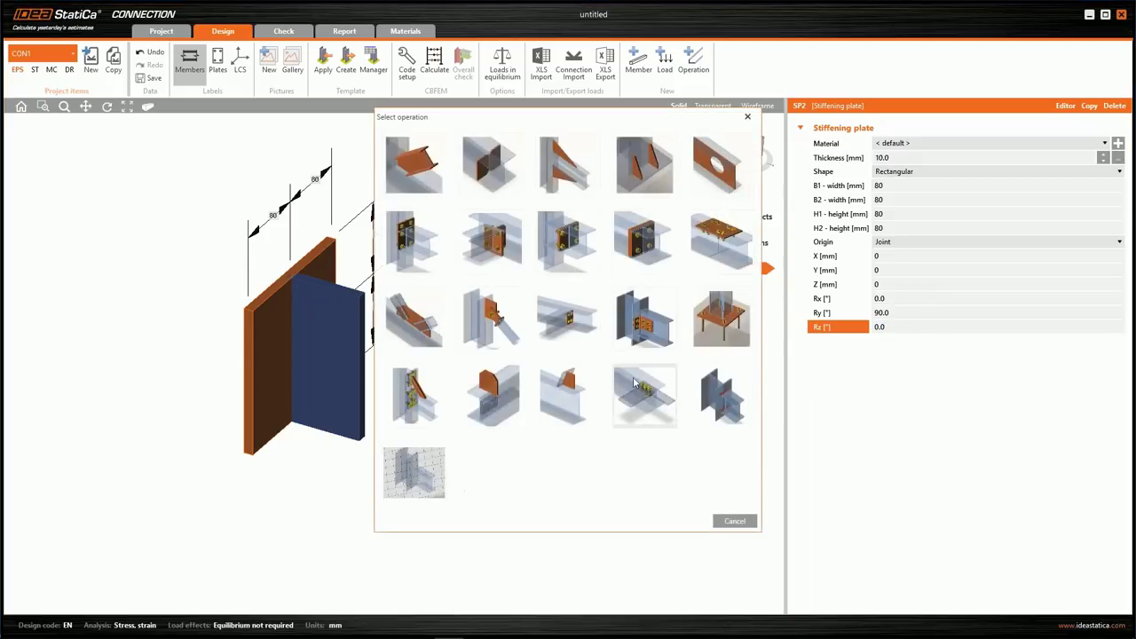
left_click(563, 391)
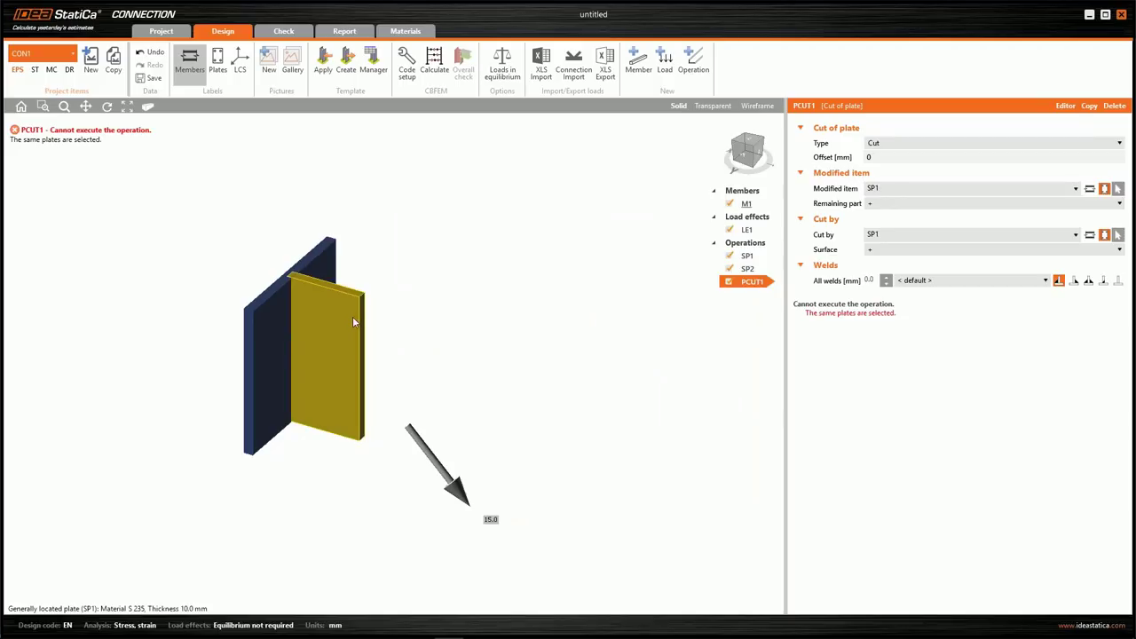
left_click(908, 238)
left_click(906, 261)
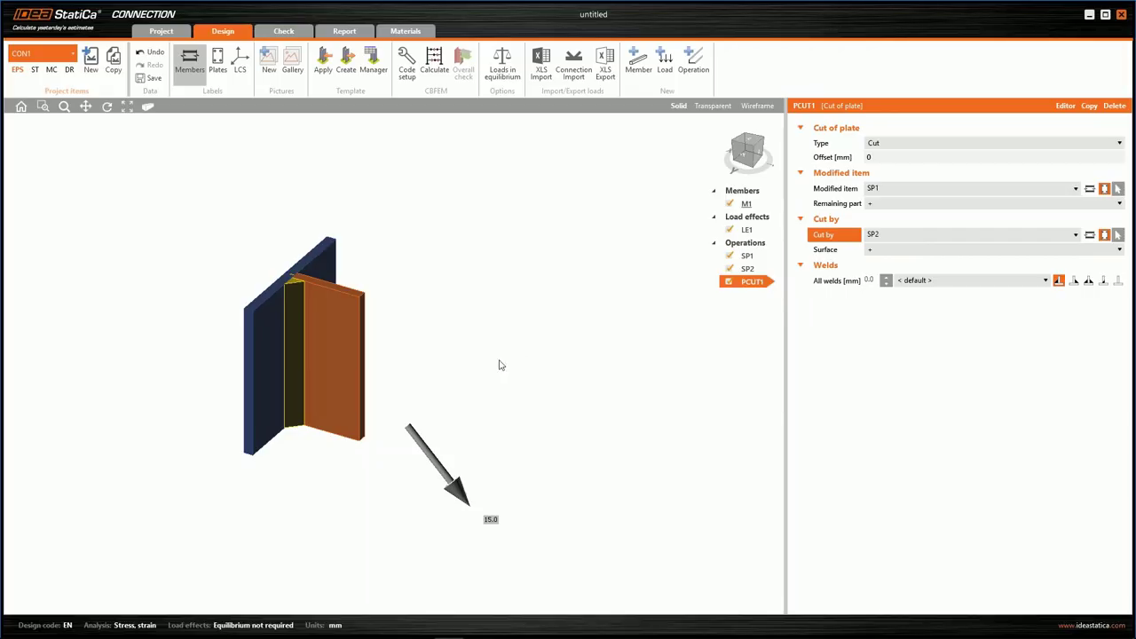
Step: Give the plate cut double-sided fillet welds with a throat thickness of 5 mm
left_click(1089, 281)
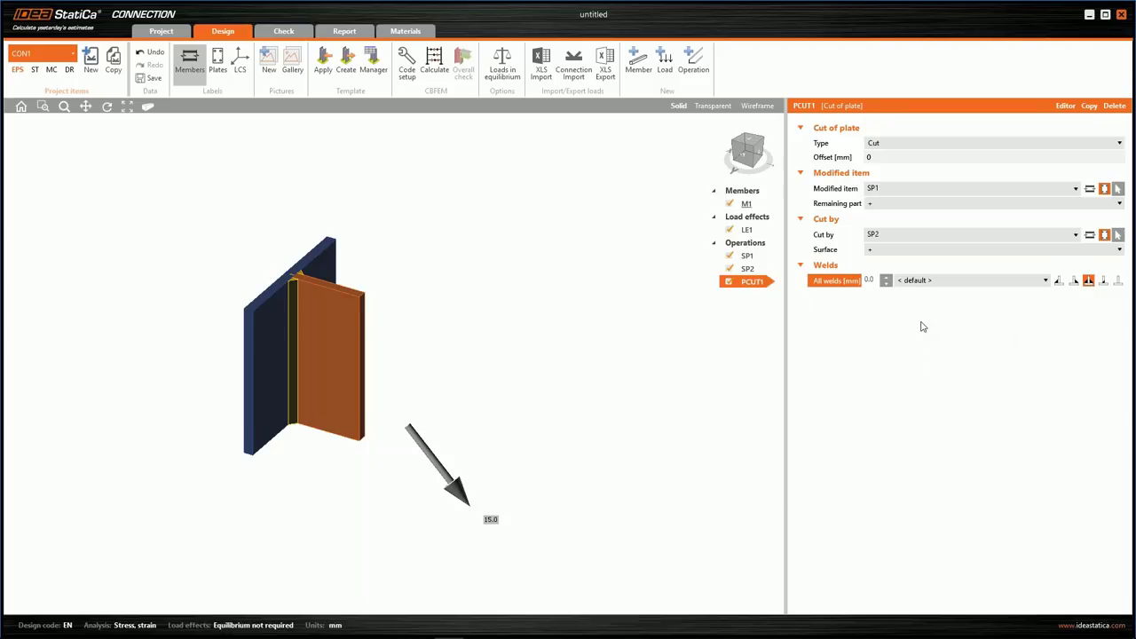
left_click(876, 280)
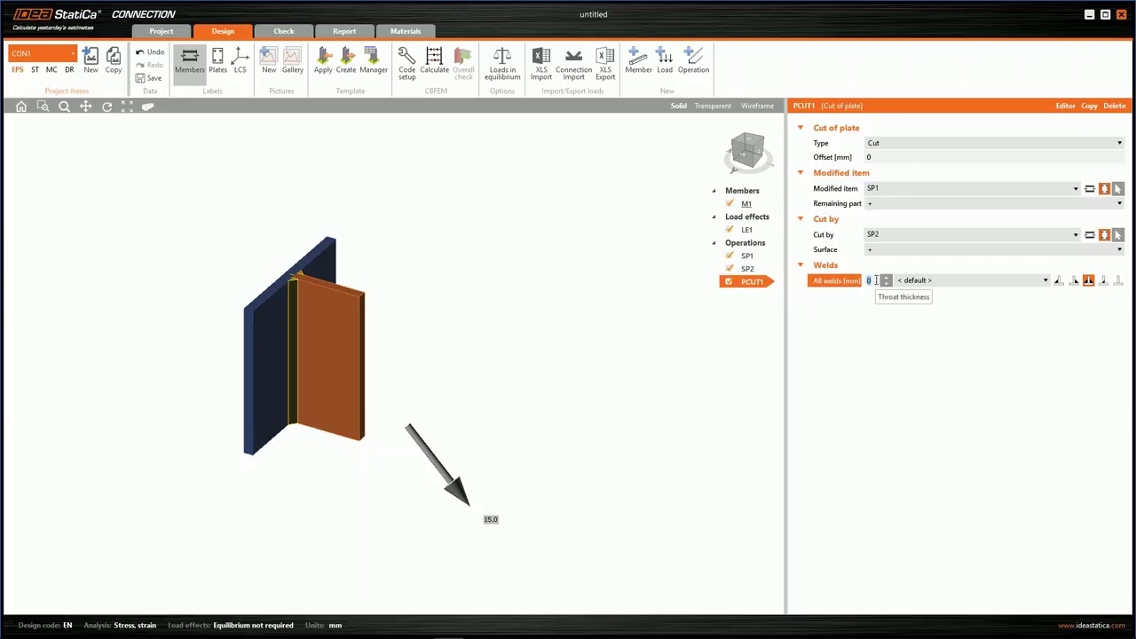
type("5")
key("Return")
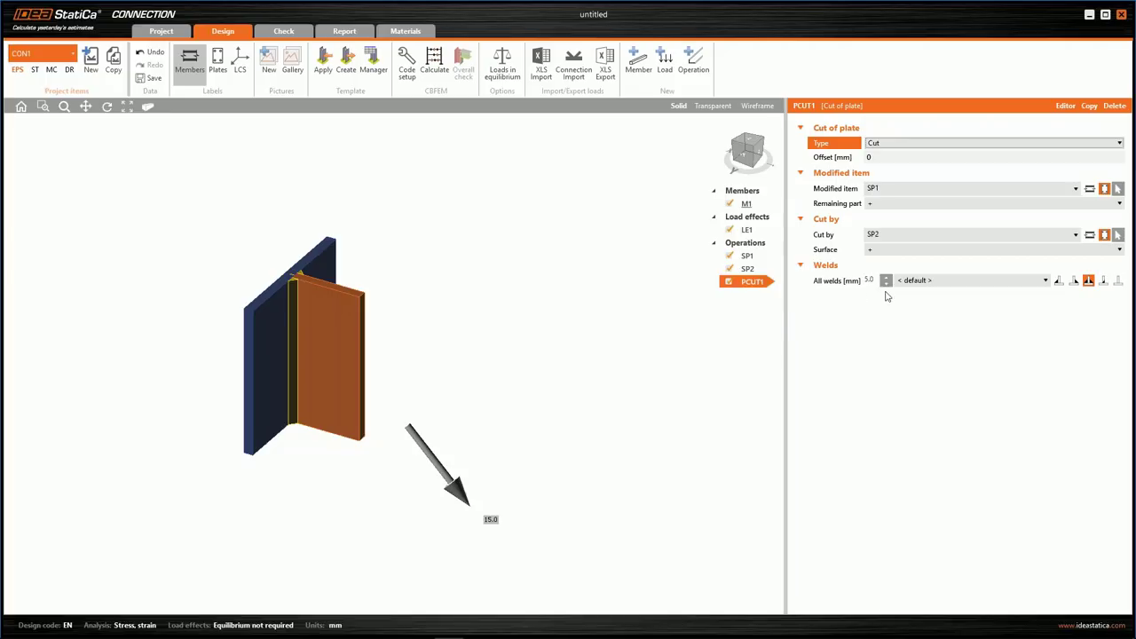
Step: Add a bolt grid or contact operation using the M20 10.9 bolt assembly
right_click(759, 249)
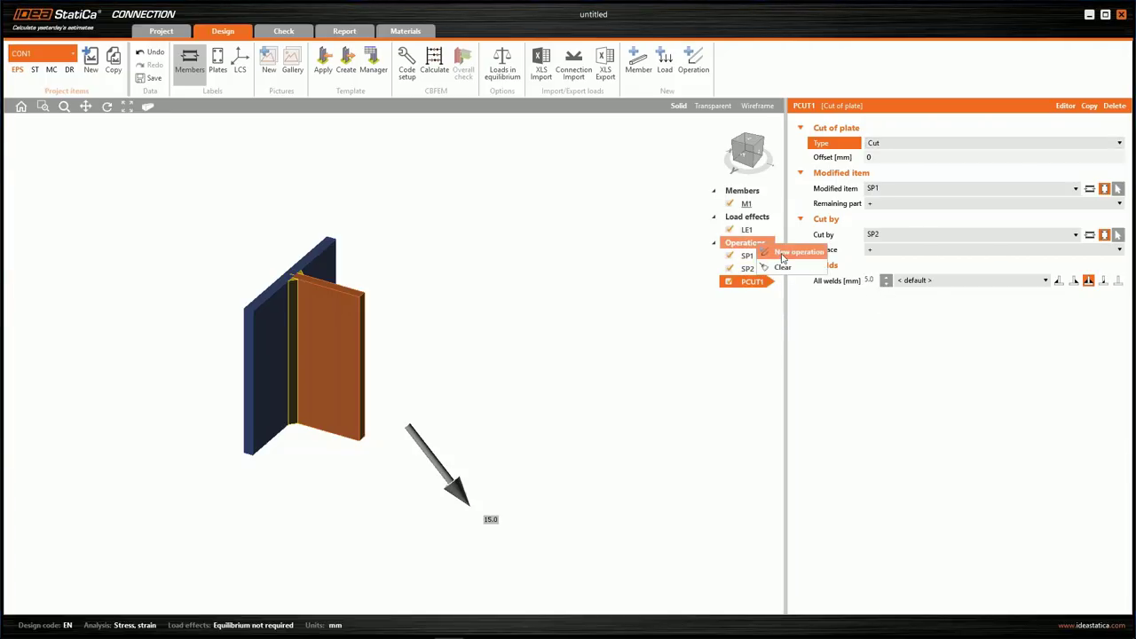
left_click(783, 256)
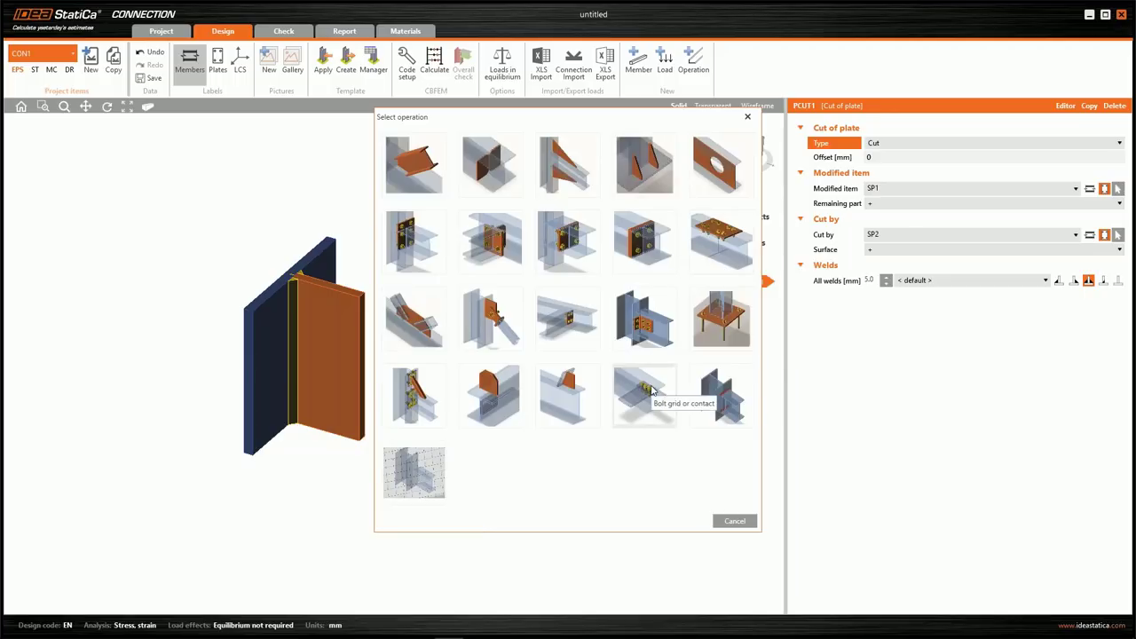
left_click(650, 388)
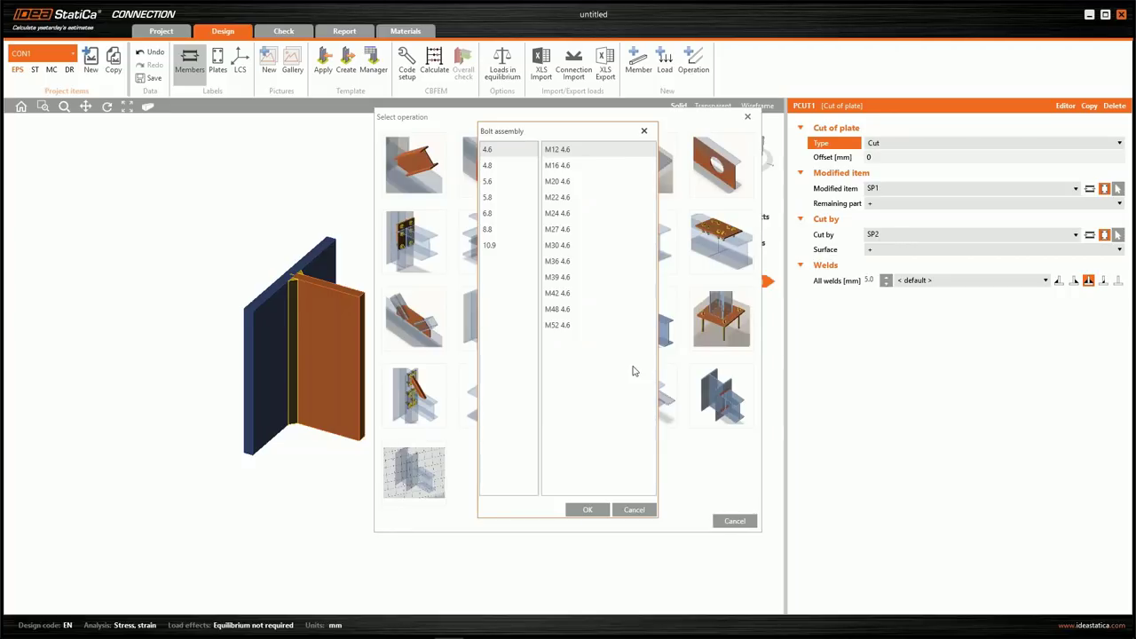
left_click(503, 247)
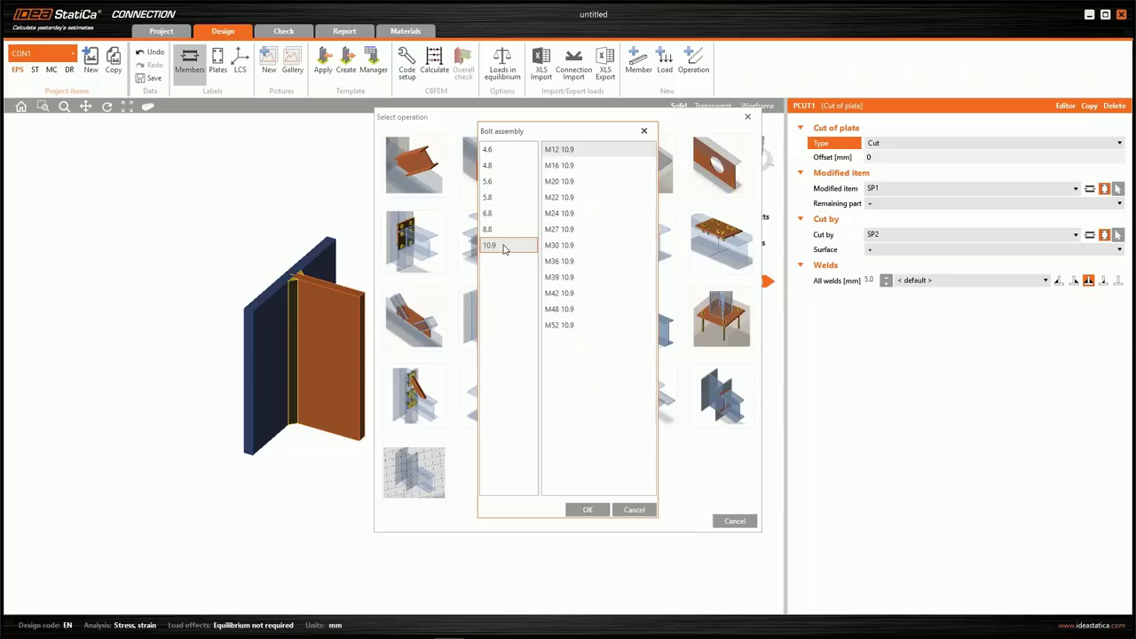
left_click(564, 184)
left_click(587, 510)
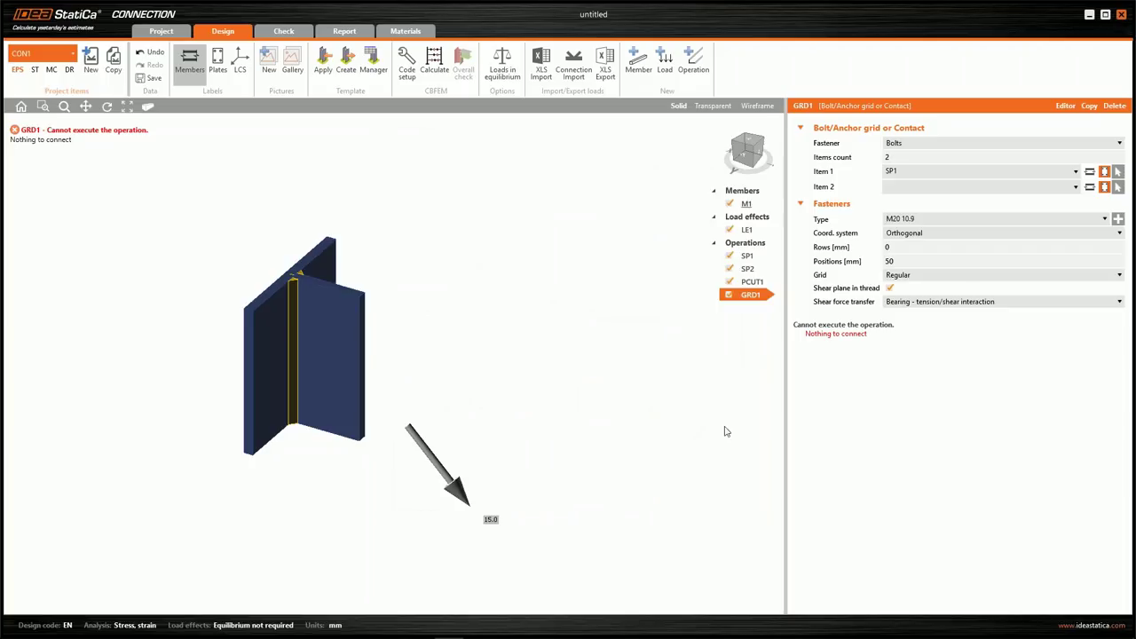
Step: Reduce the grid operation to one connected item, plate SP2, and use anchors as its fasteners
left_click(829, 158)
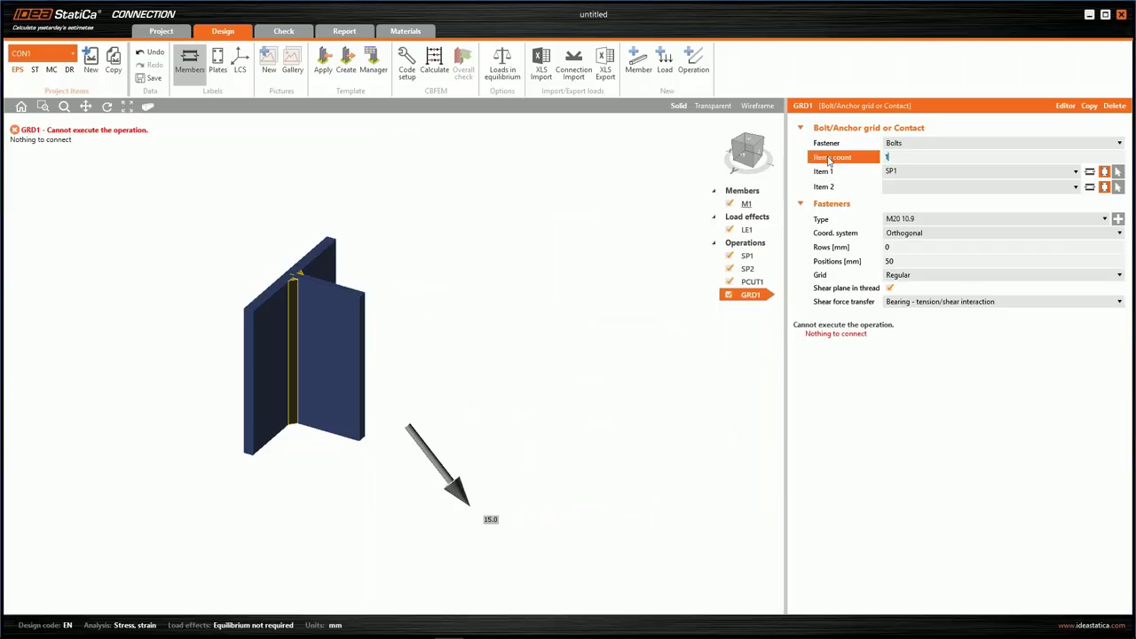
left_click(841, 169)
left_click(917, 174)
left_click(910, 193)
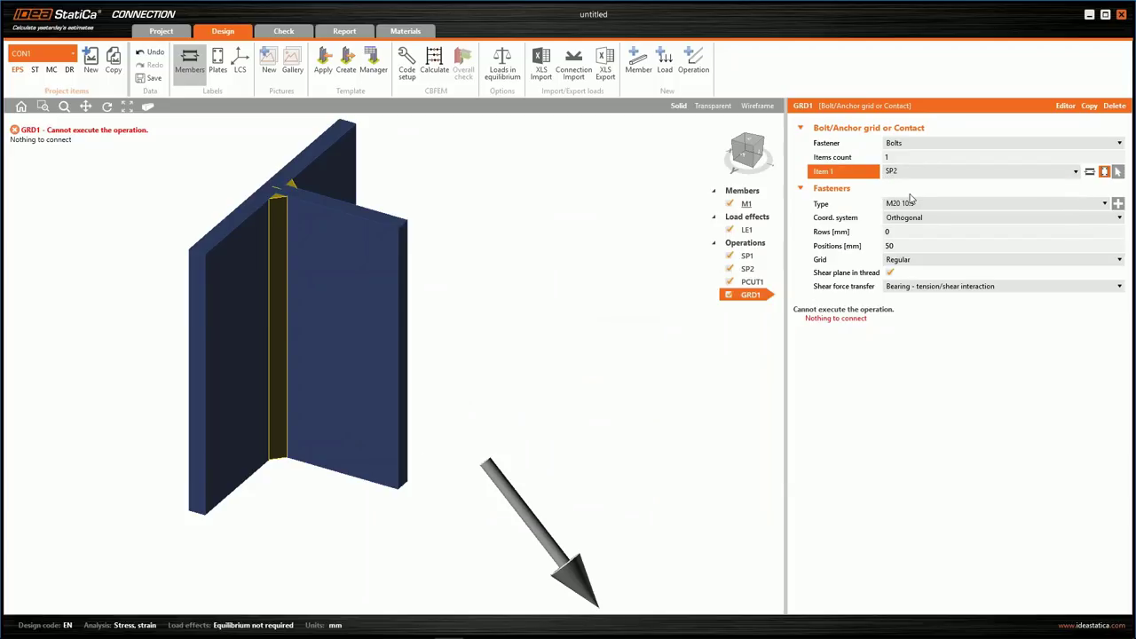
left_click(920, 146)
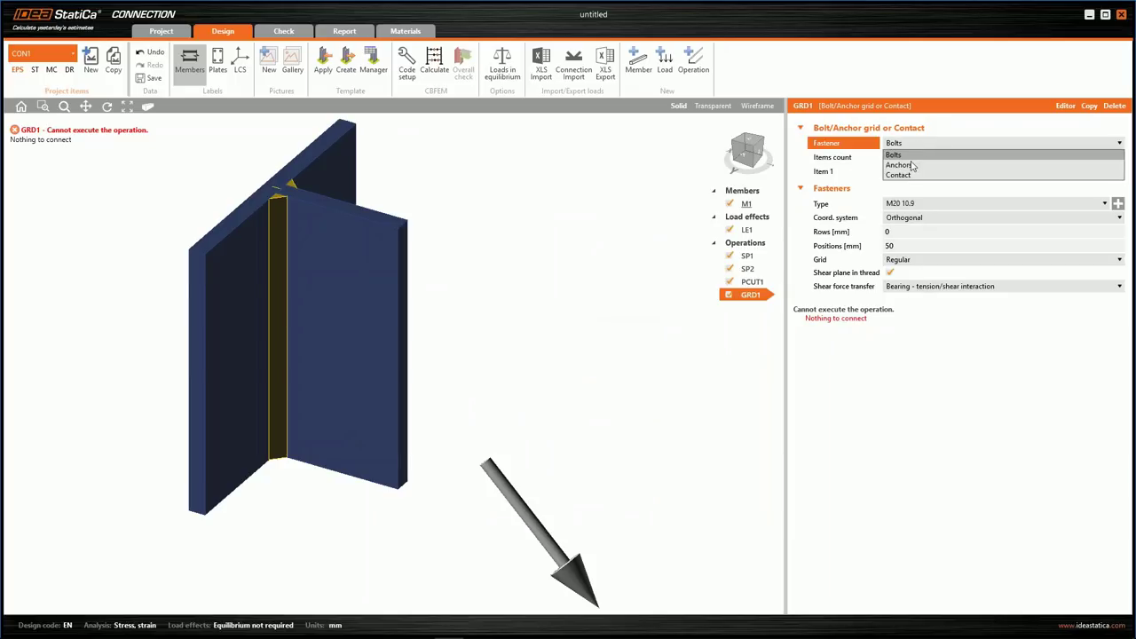
left_click(912, 166)
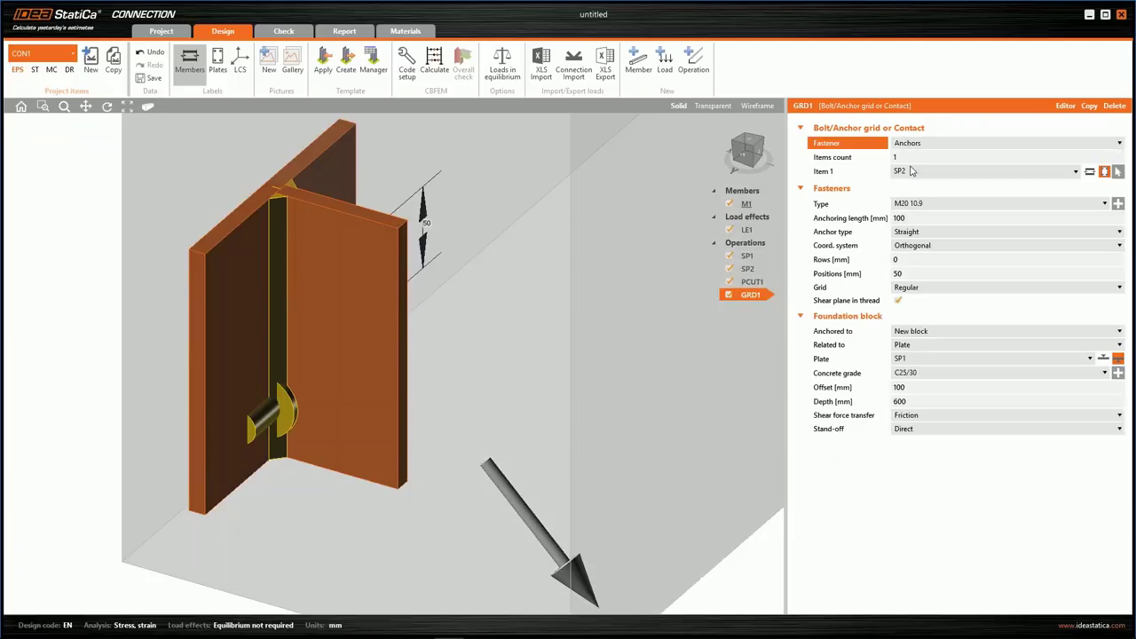
Step: Relate the new concrete foundation block to plate SP2
scroll(469, 332, "down", 5)
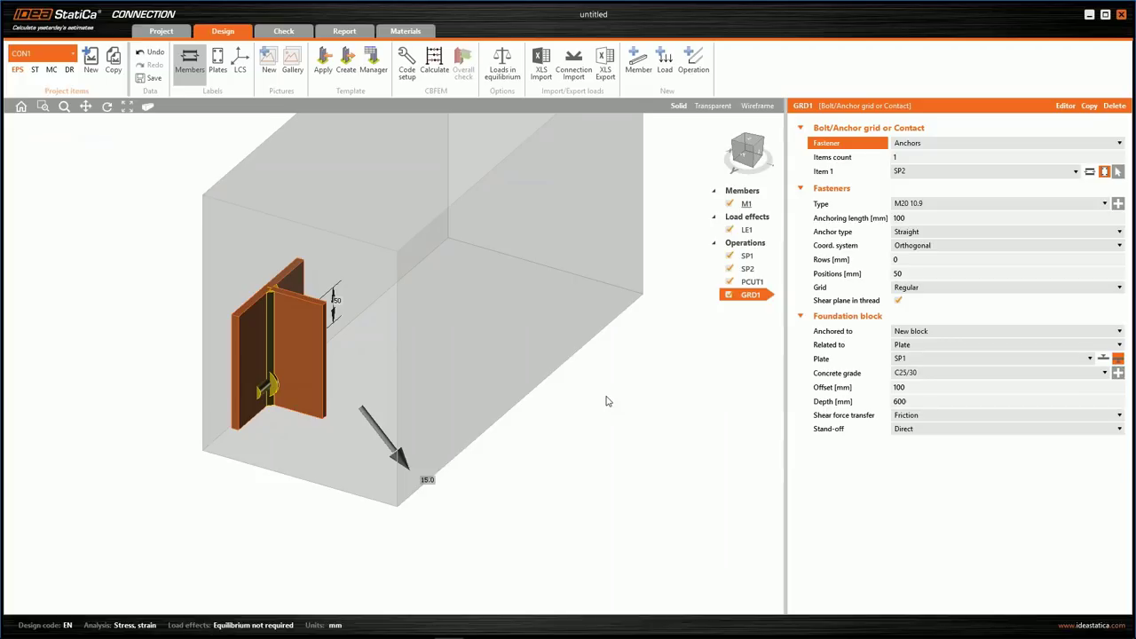
left_click(244, 330)
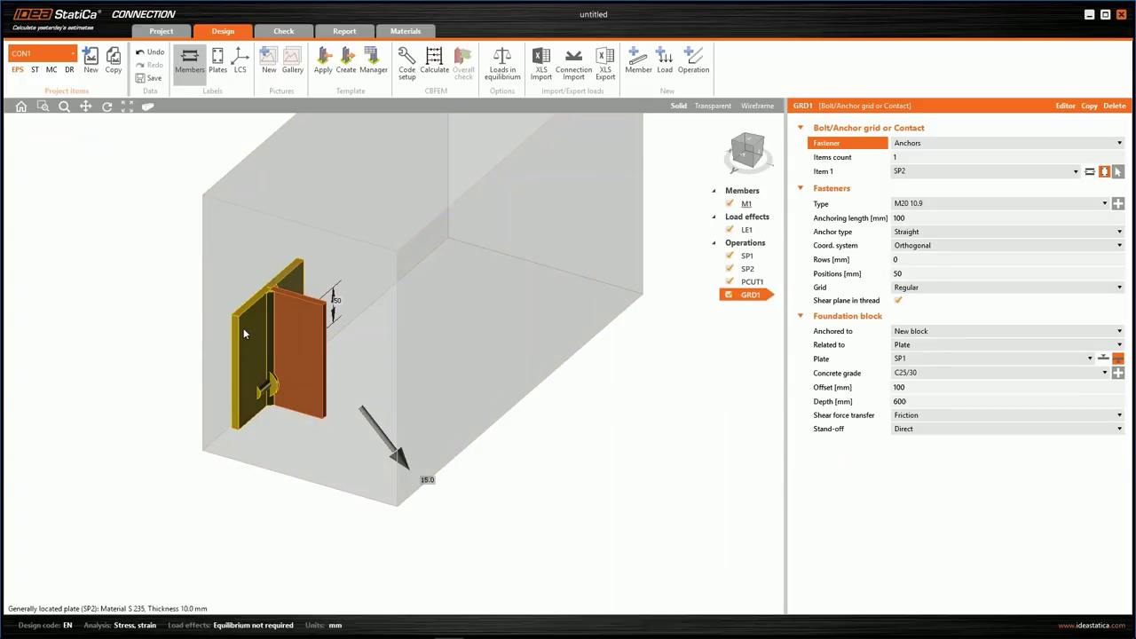
left_click(965, 360)
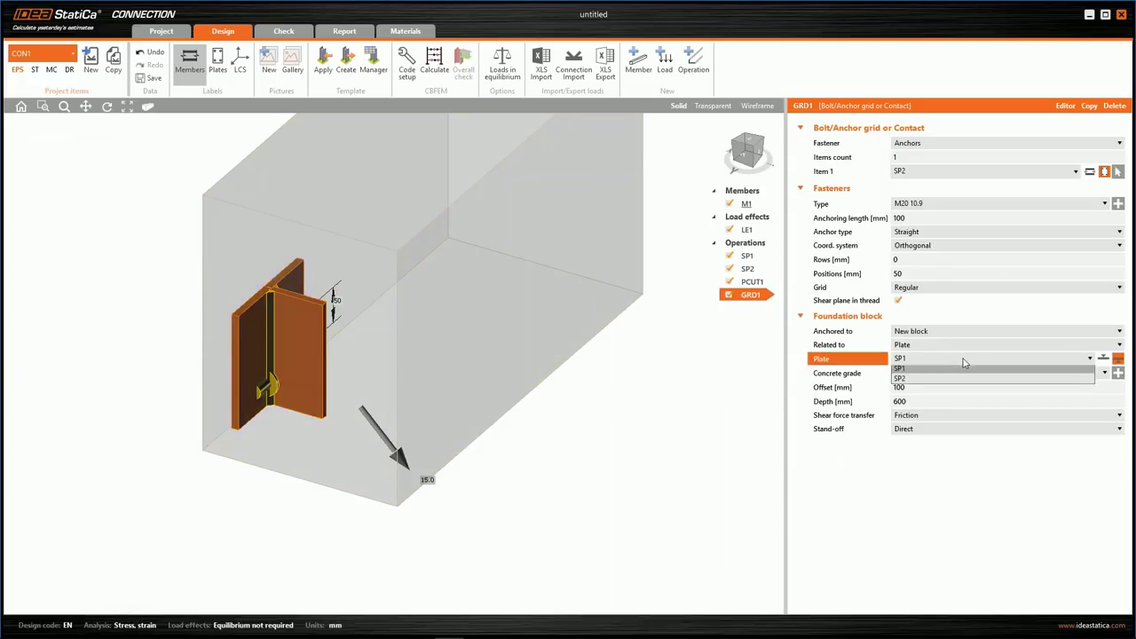
left_click(950, 385)
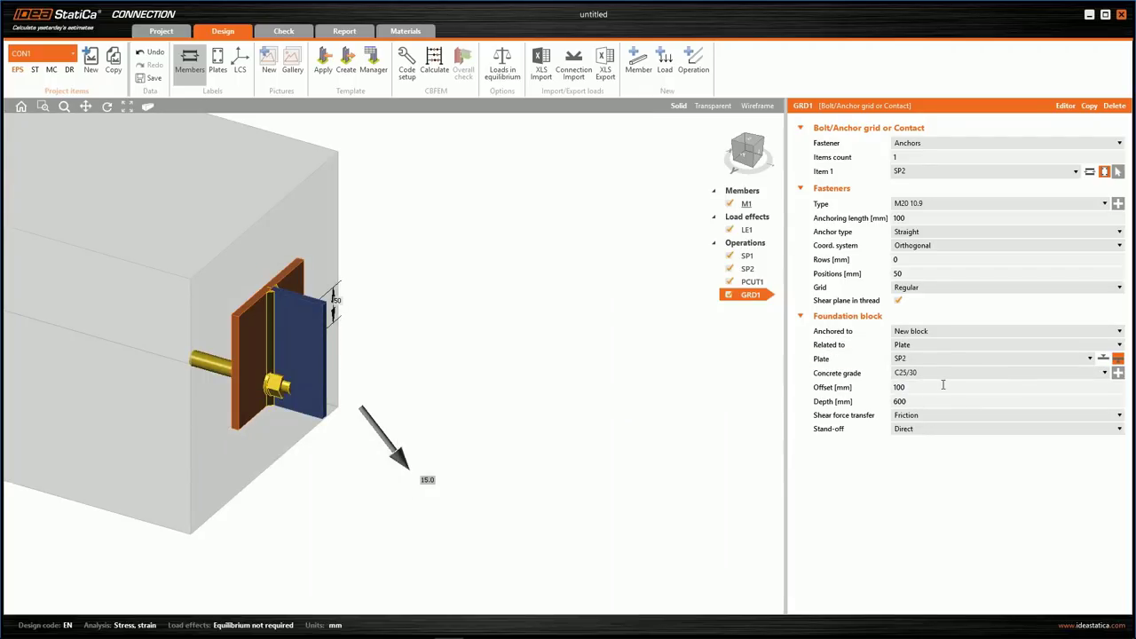
Step: Set the anchoring length of the M20 10.9 anchors to 250 mm
left_click(937, 218)
type("250")
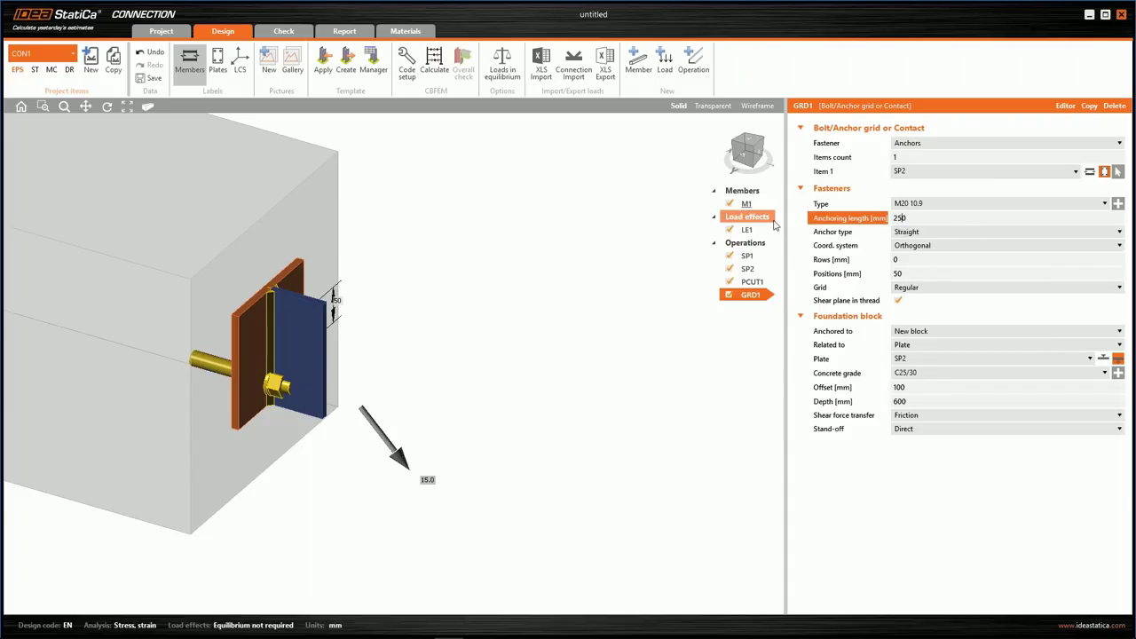
key("Tab")
Step: Arrange four anchors on plate SP2 with rows at -50; 50 mm and positions at -50; 50 mm
key("Tab")
key("Tab")
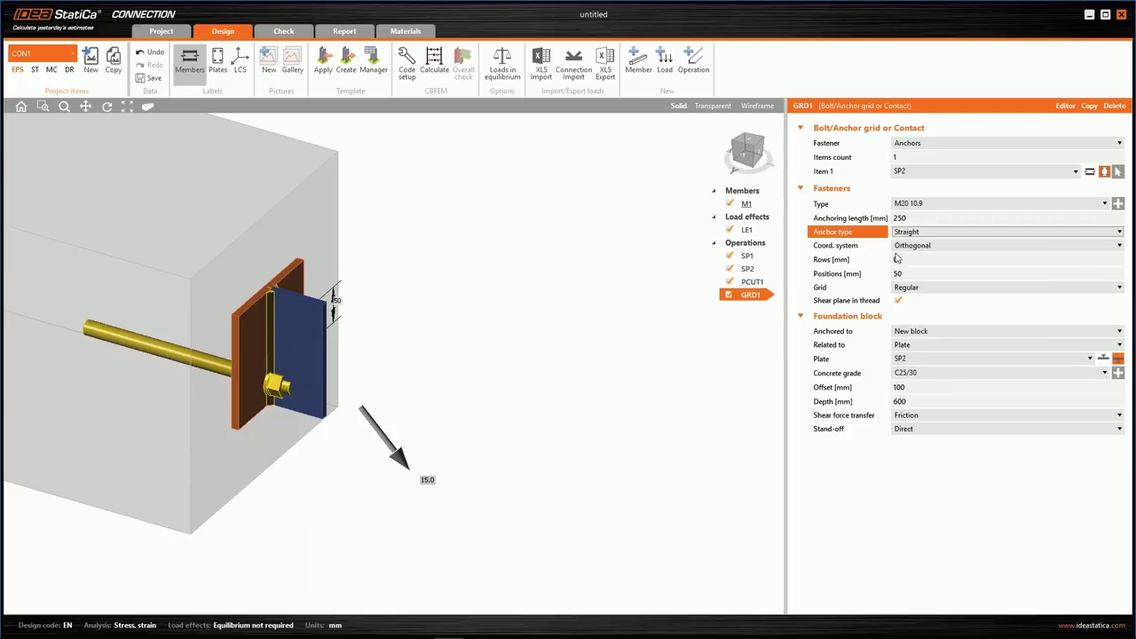
type("-50;50")
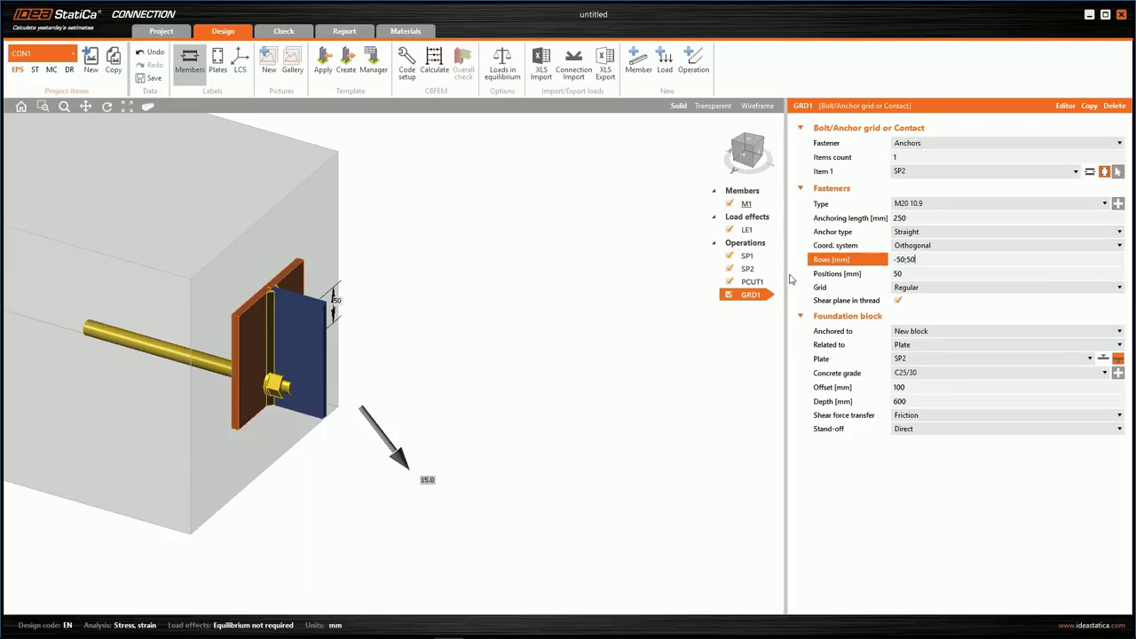
key("Tab")
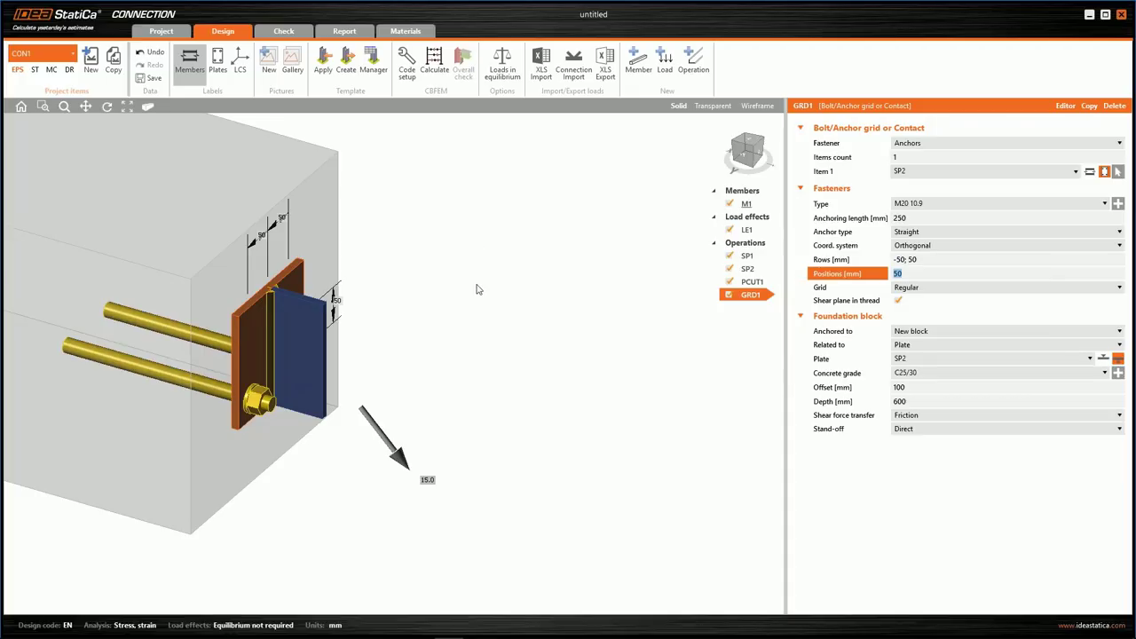
right_click(476, 289)
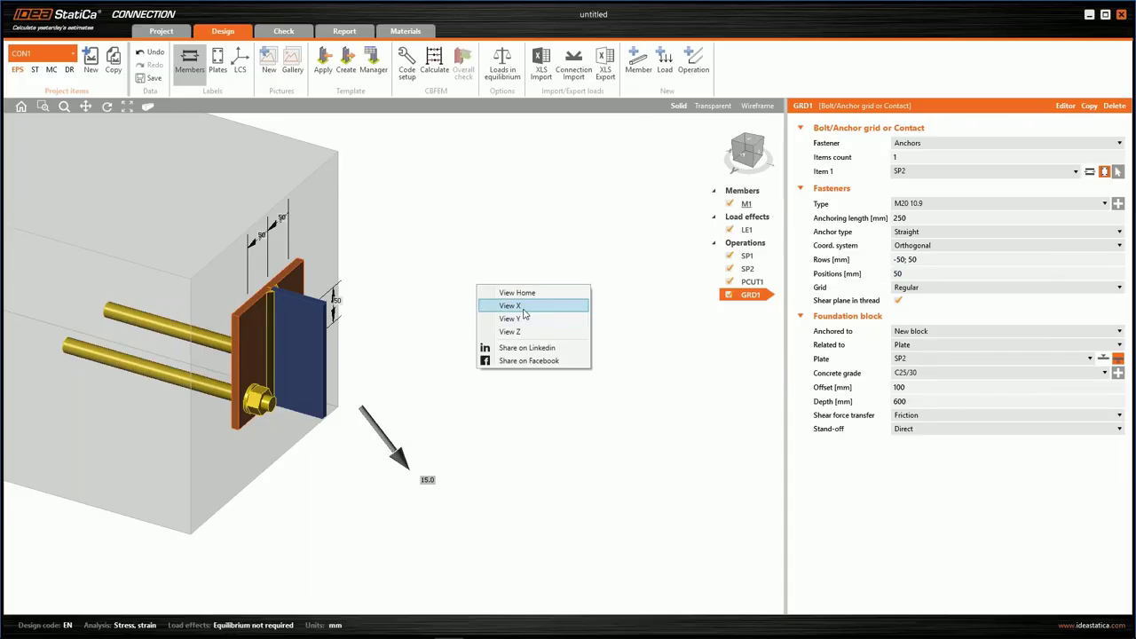
left_click(512, 306)
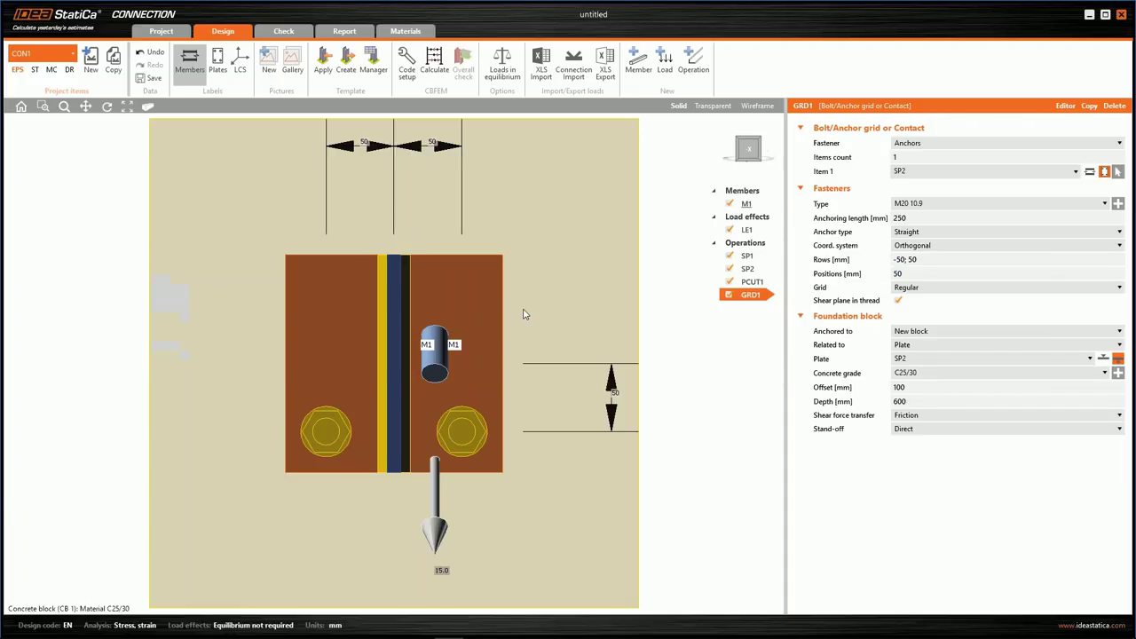
left_click(935, 275)
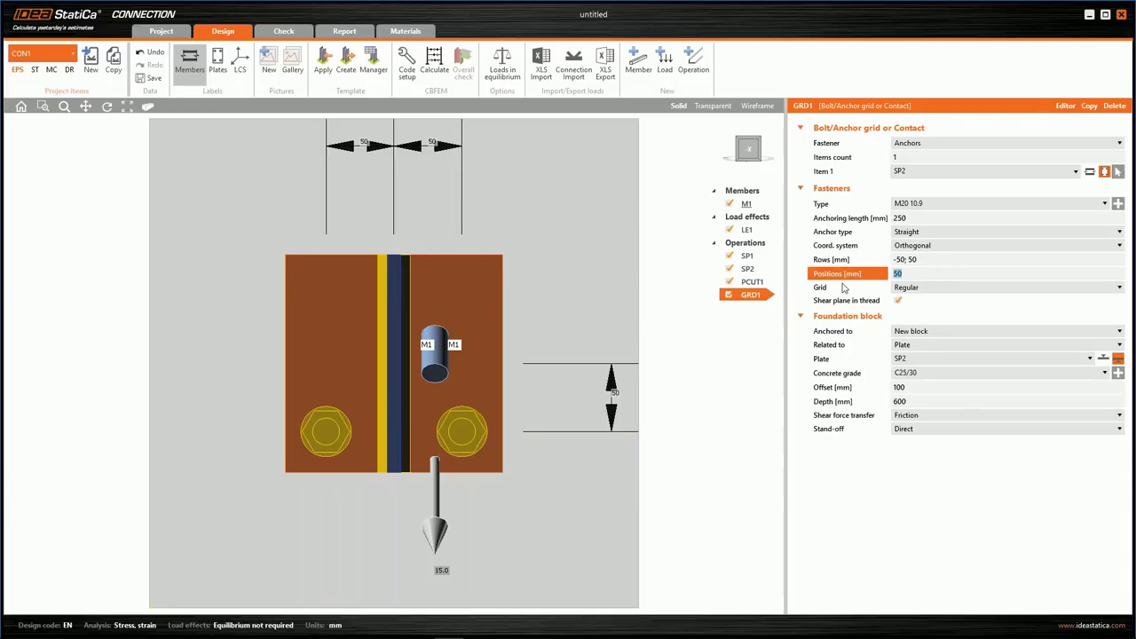
type("-50; 50")
key("Tab")
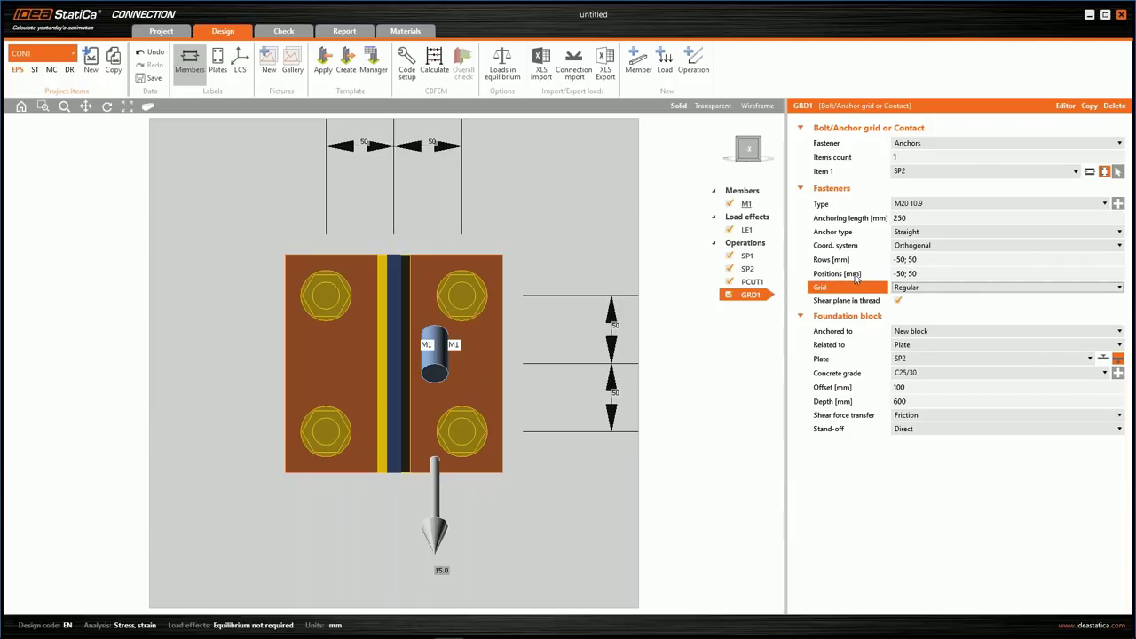
left_click(20, 105)
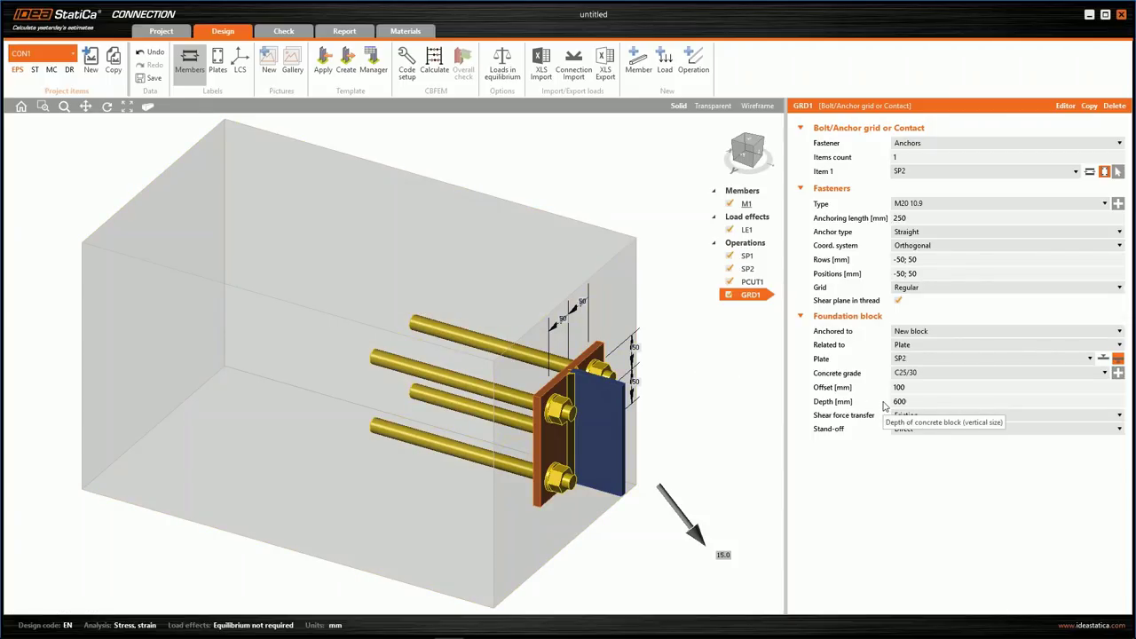
left_click(923, 388)
type("300 300 50 50")
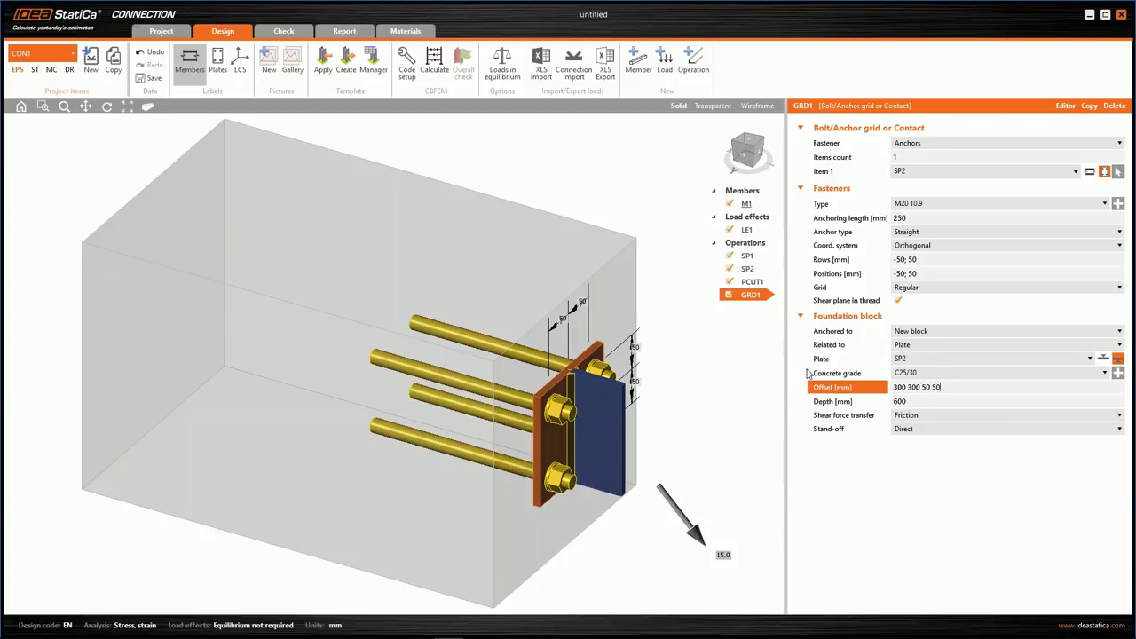
key("Tab")
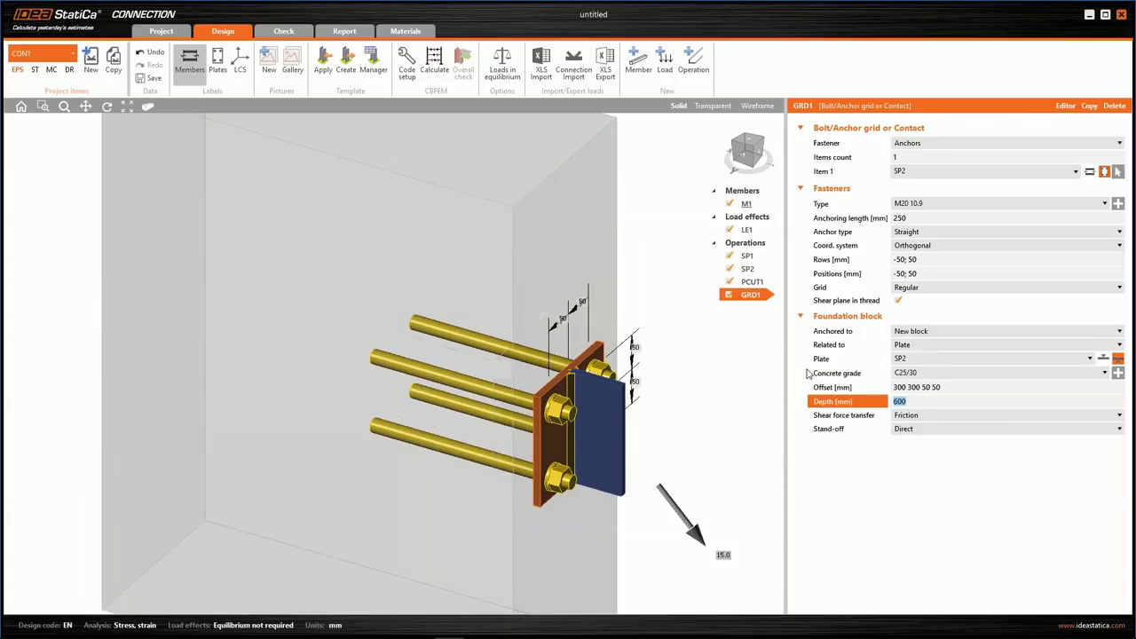
type("300")
key("Tab")
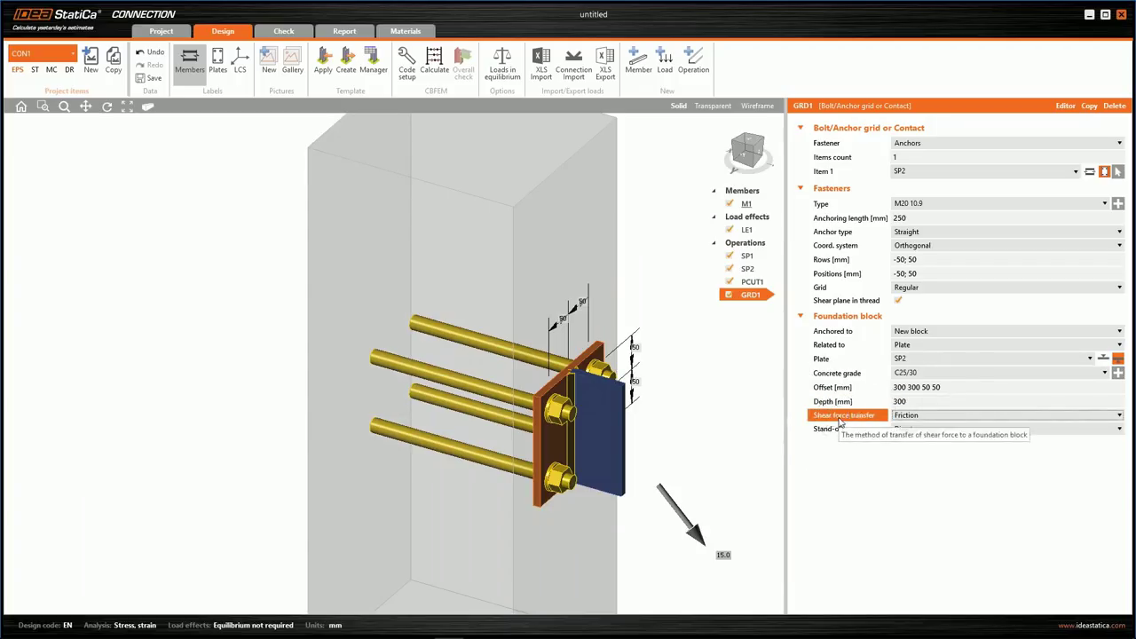
Step: Set the shear force transfer into the concrete block to Anchors
left_click(953, 417)
left_click(928, 447)
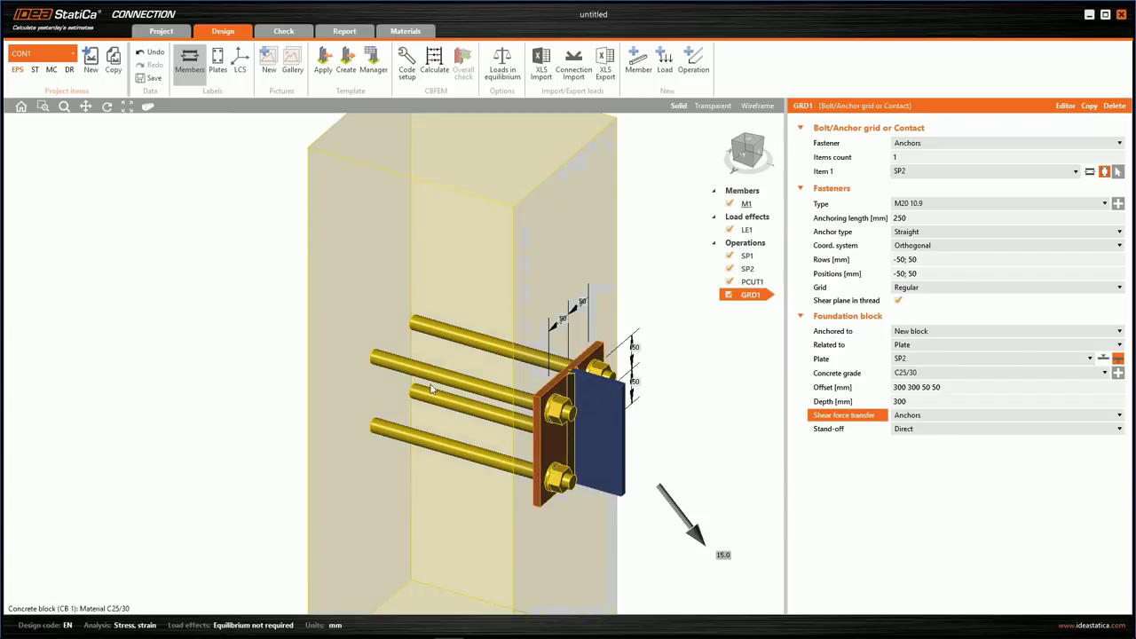
scroll(552, 471, "down", 3)
right_click_drag(426, 372, 483, 362)
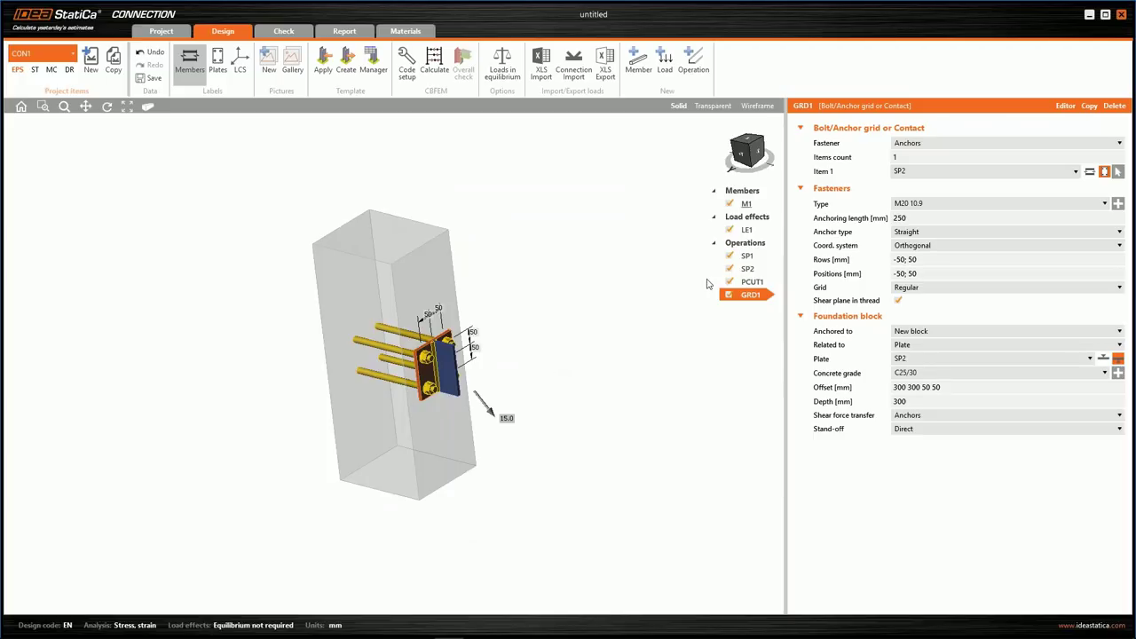
Step: Add a connecting plate operation that joins member M1 to an existing plate, SP1
right_click(744, 247)
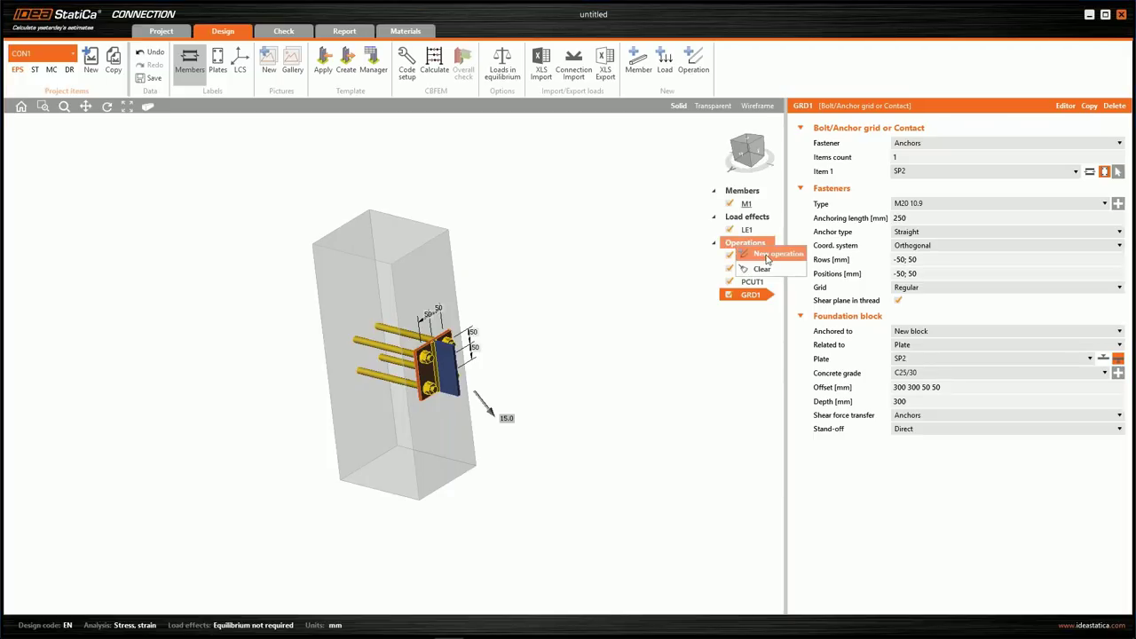
left_click(768, 256)
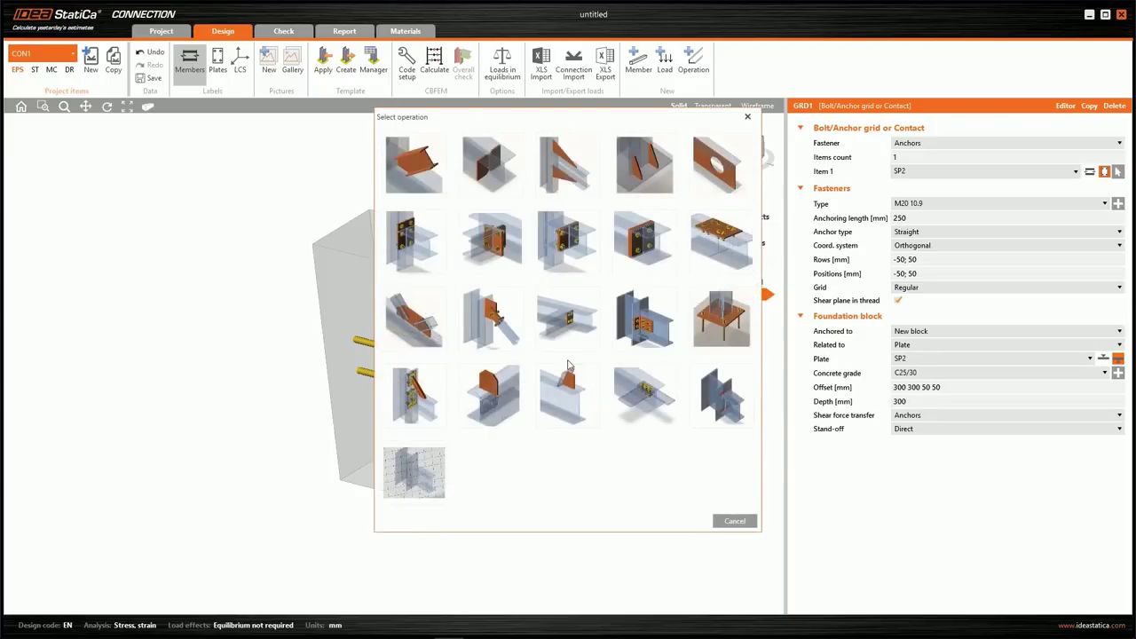
left_click(489, 330)
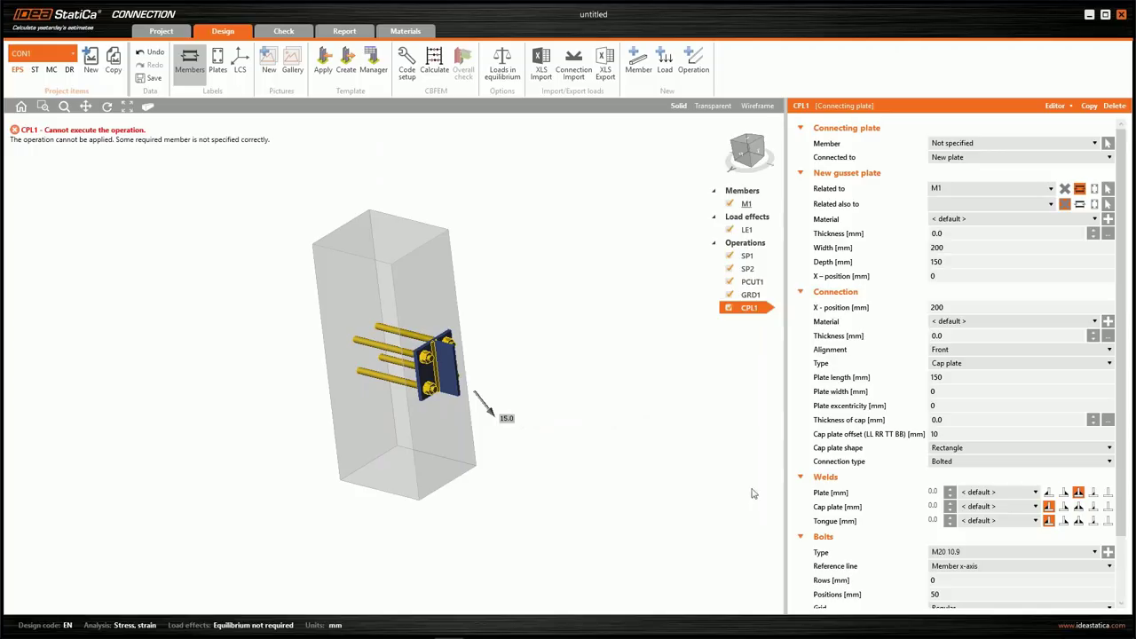
left_click(982, 147)
left_click(972, 166)
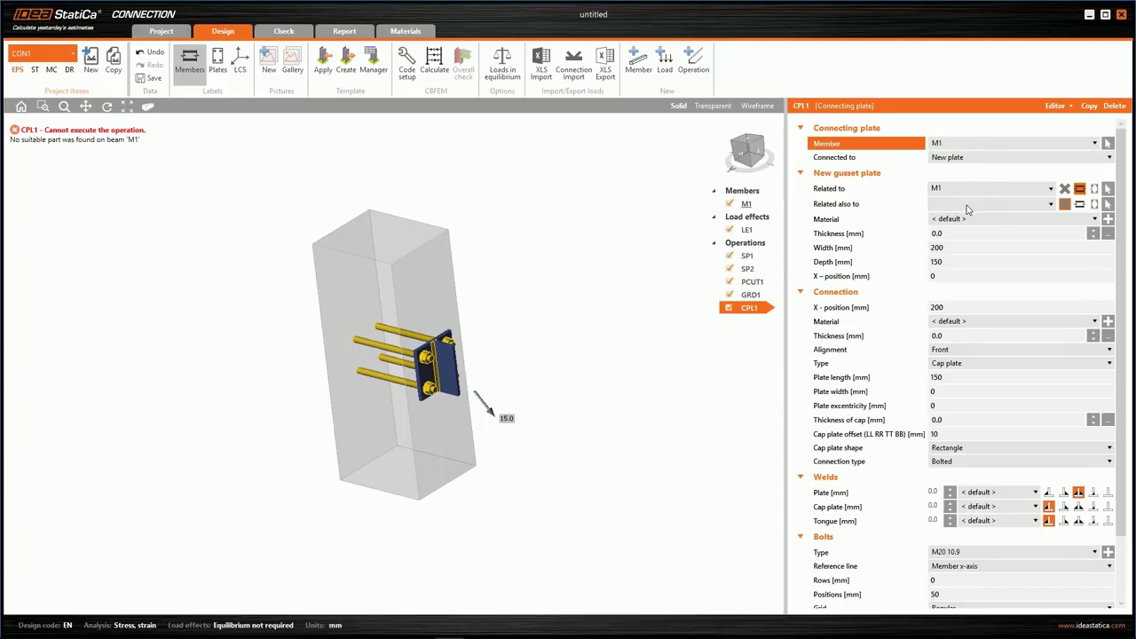
left_click(976, 160)
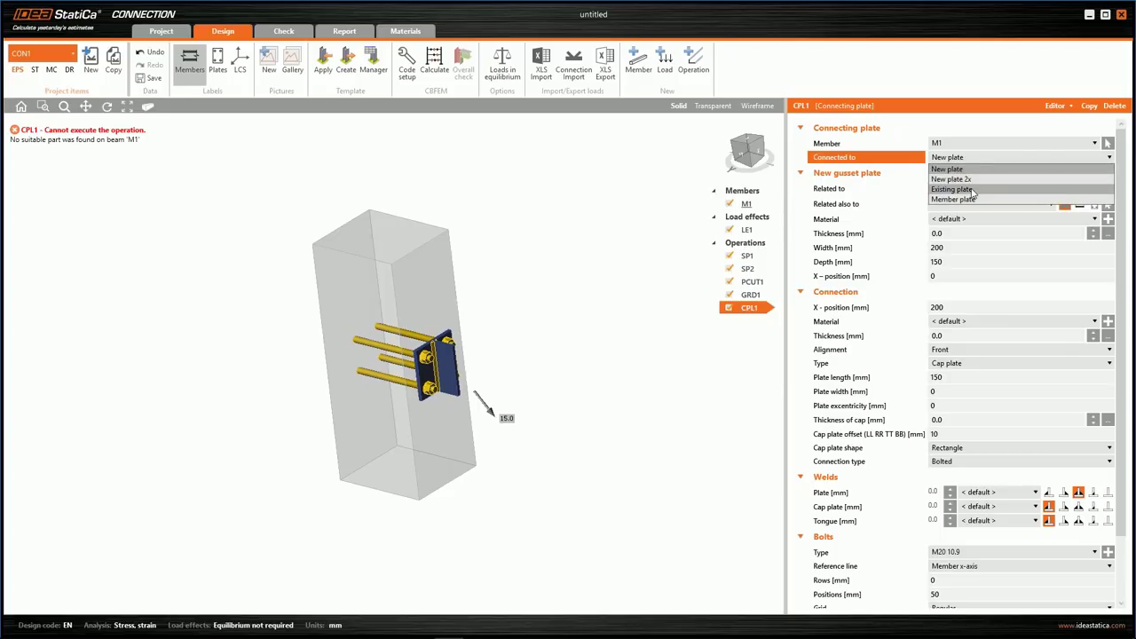
left_click(973, 190)
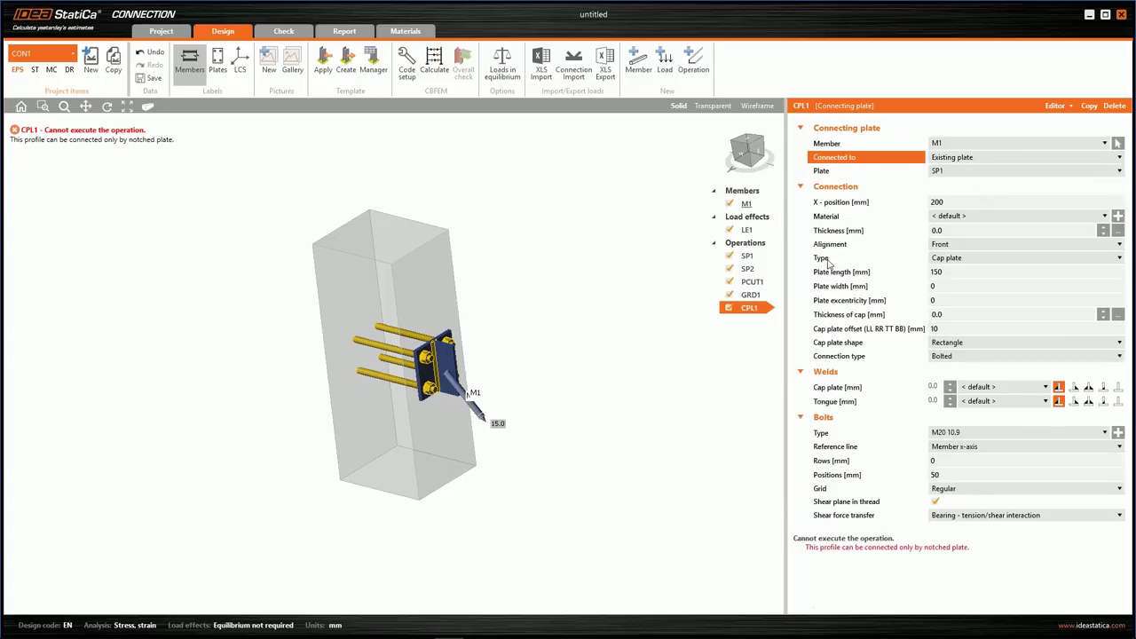
Step: Set the connection's X-position to 10 mm and its type to Notched plate - walls
left_click(861, 203)
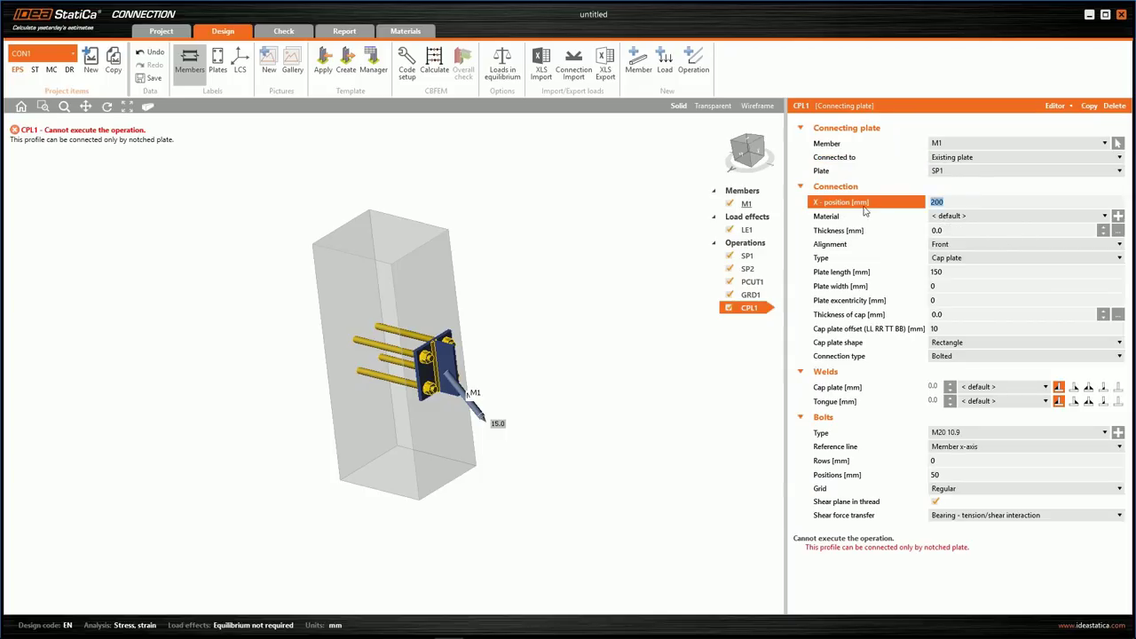
type("10")
key("Tab")
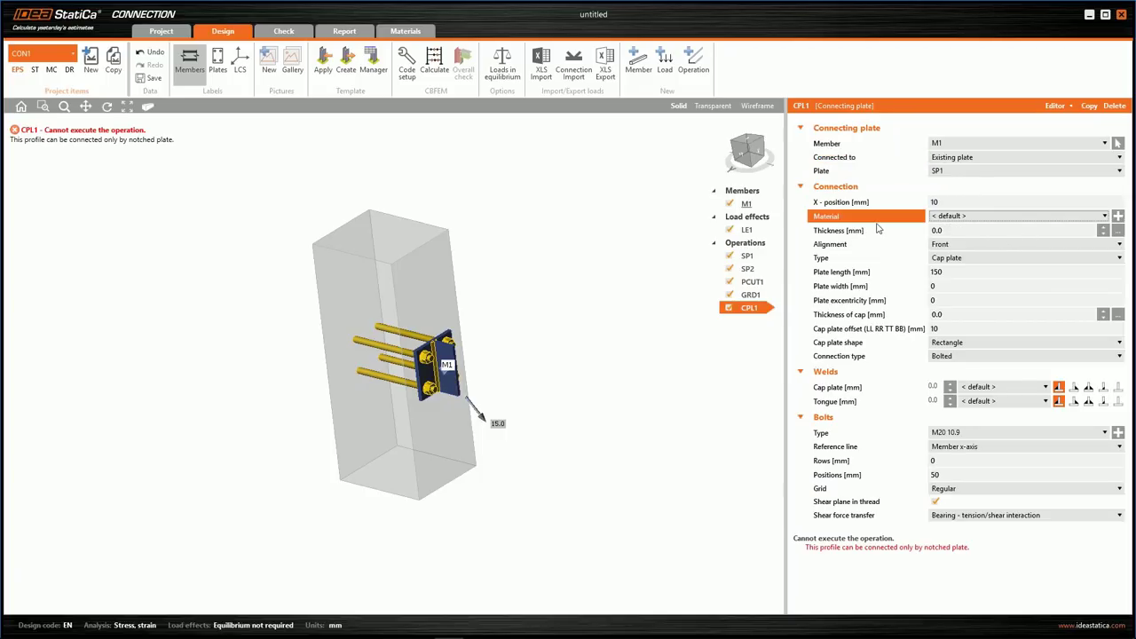
left_click(988, 258)
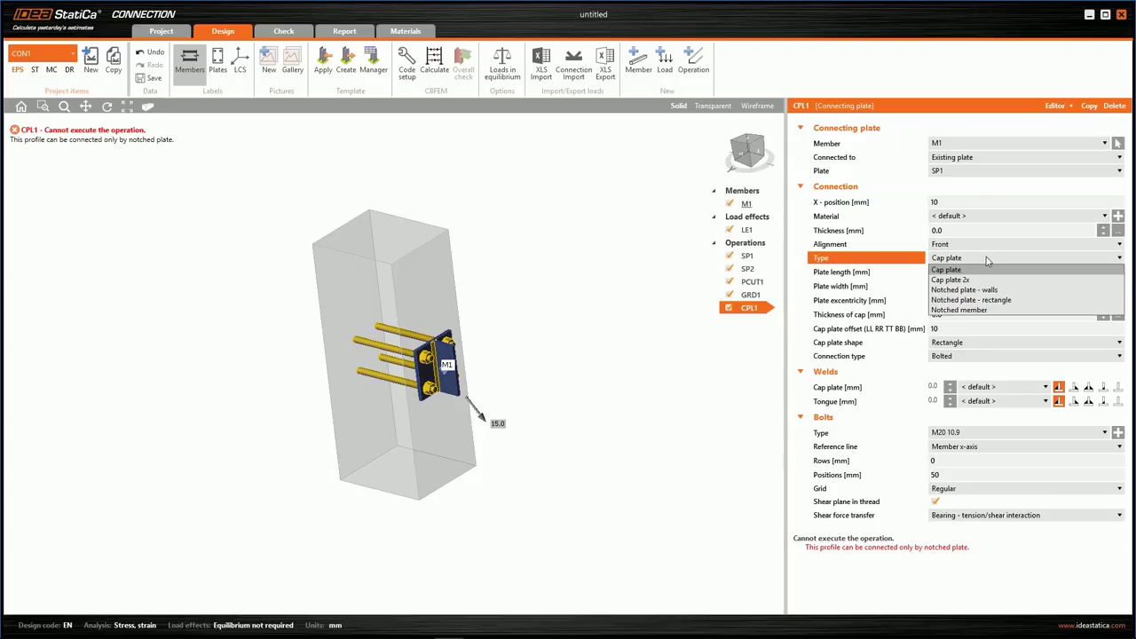
left_click(966, 290)
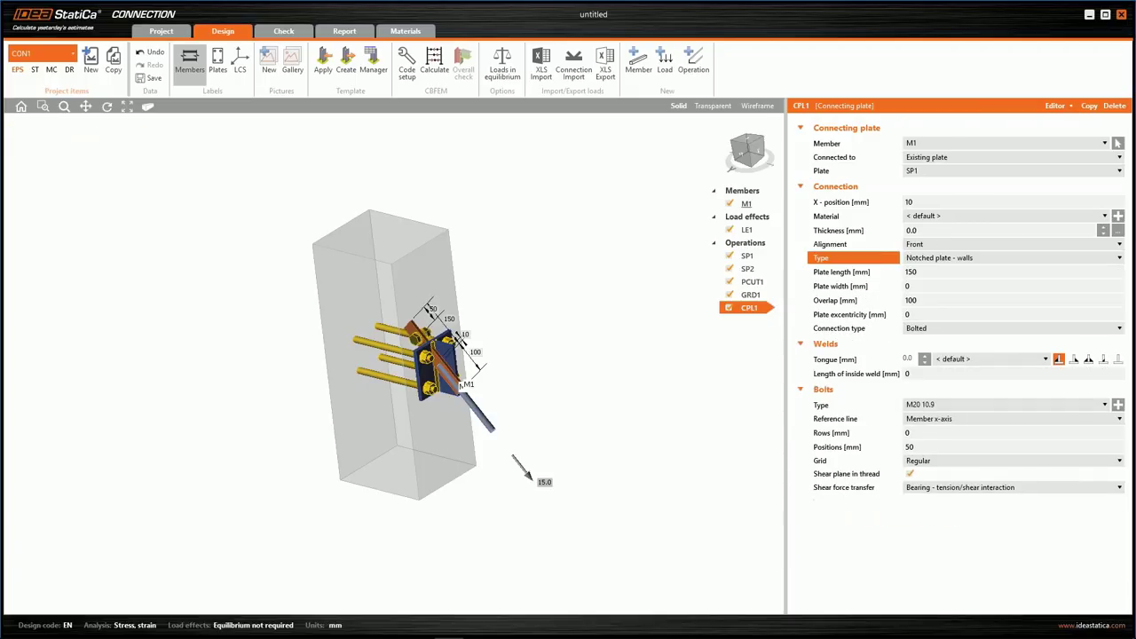
Step: Set the notched plate's length to 95 mm and width to 60 mm, with a double-sided fillet weld on the tongue
left_click(955, 272)
type("95")
key("Tab")
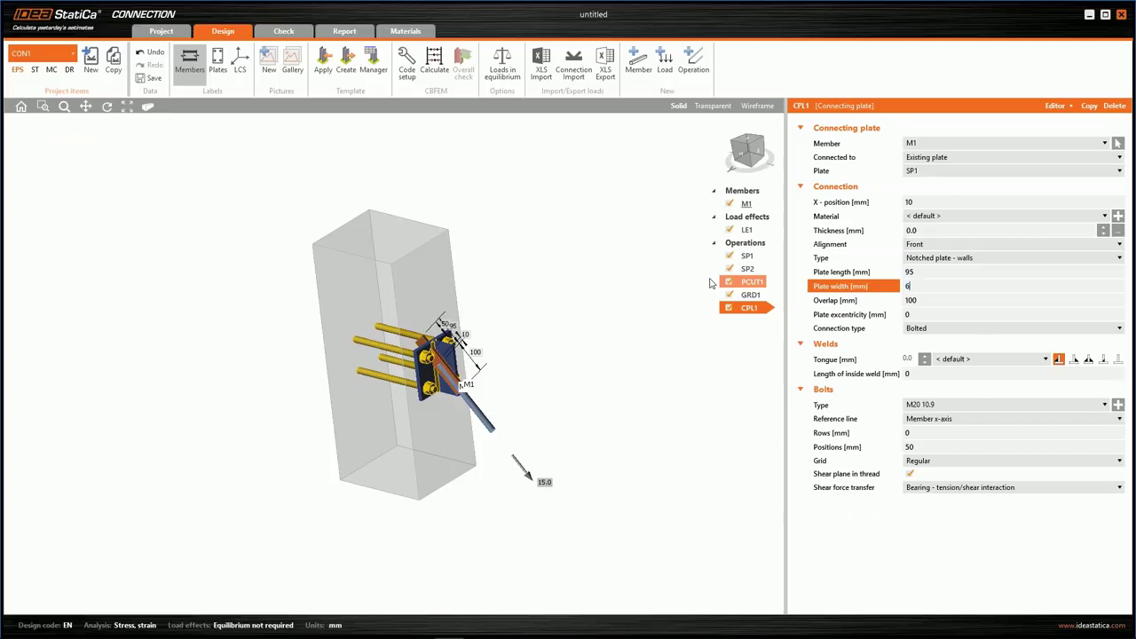
type("60")
key("Tab")
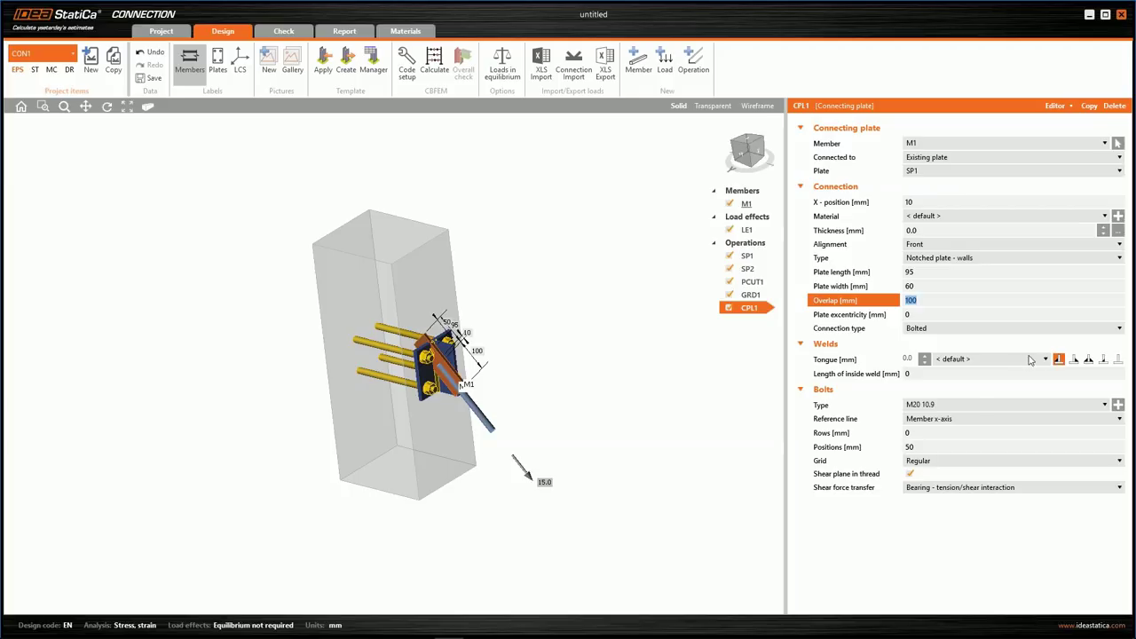
left_click(1089, 360)
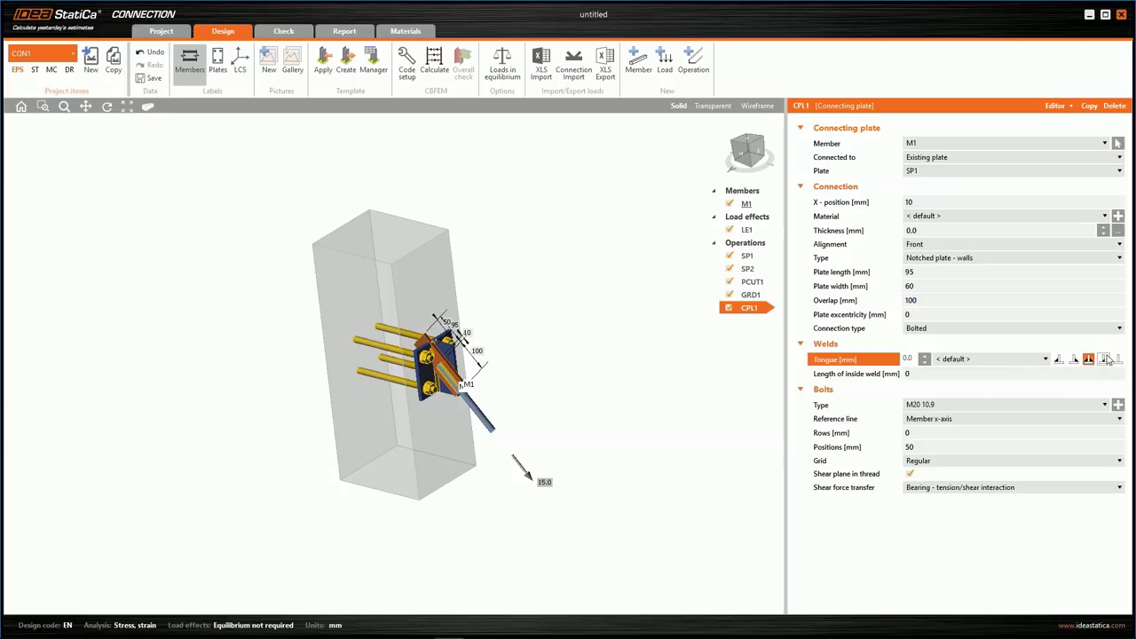
Step: Set the connecting plate's bolt assembly to M16 10.9 and the bolt position to 30 mm
left_click(1118, 404)
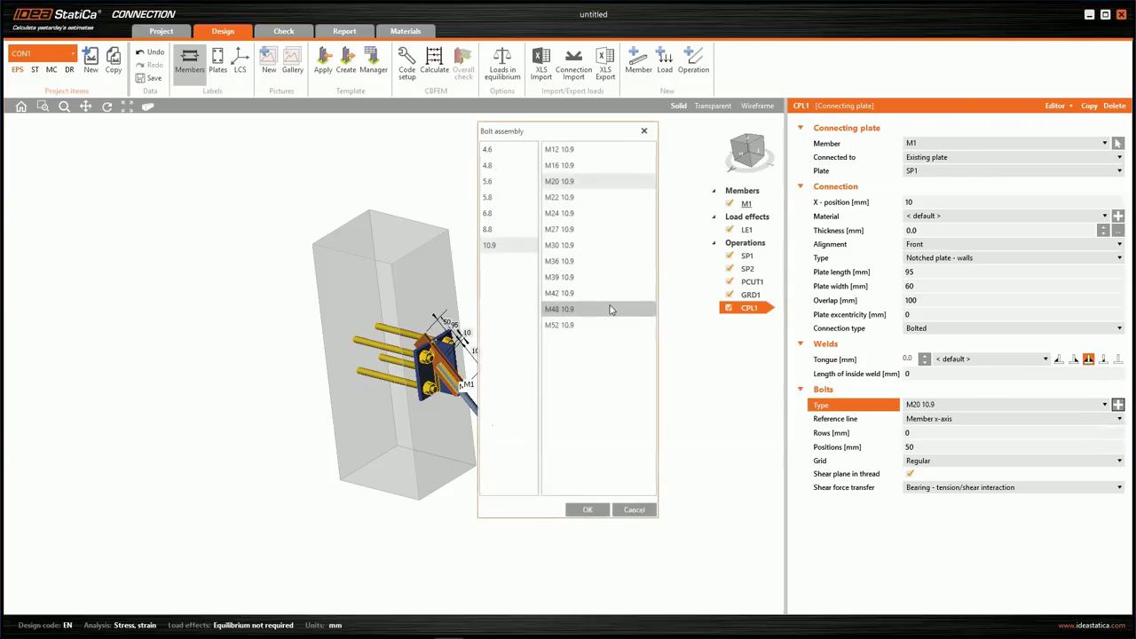
left_click(572, 168)
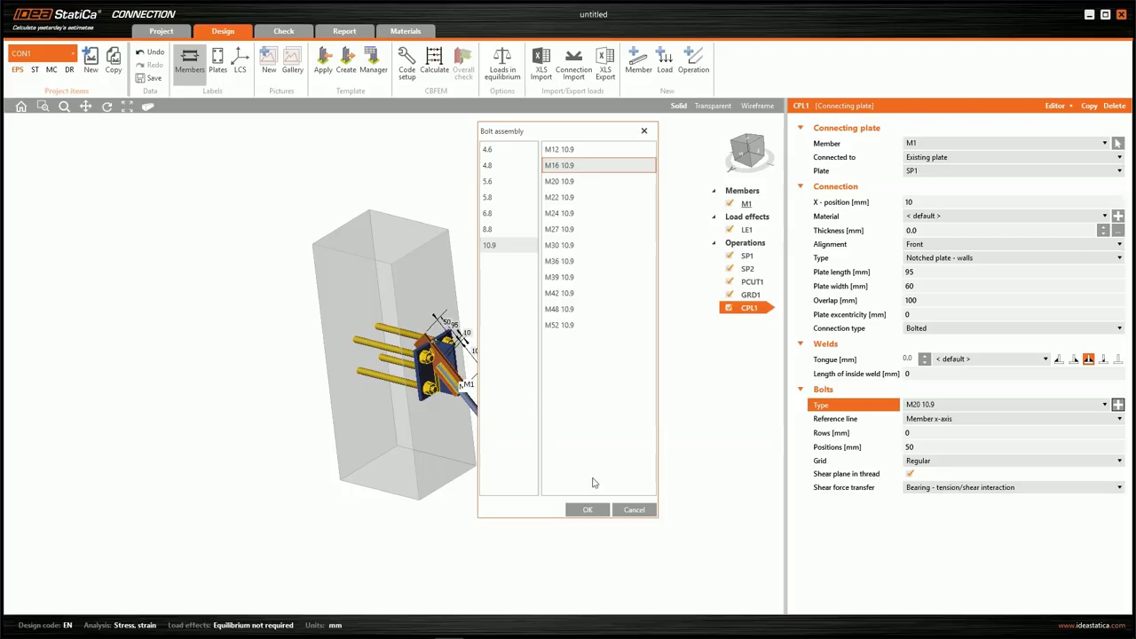
left_click(593, 509)
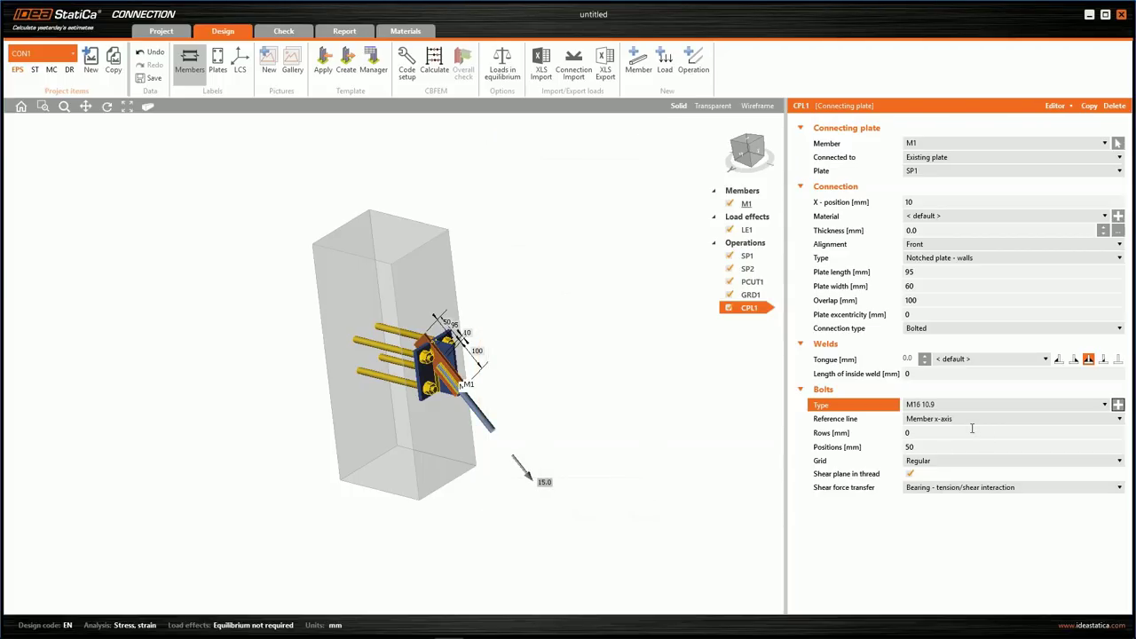
left_click(932, 447)
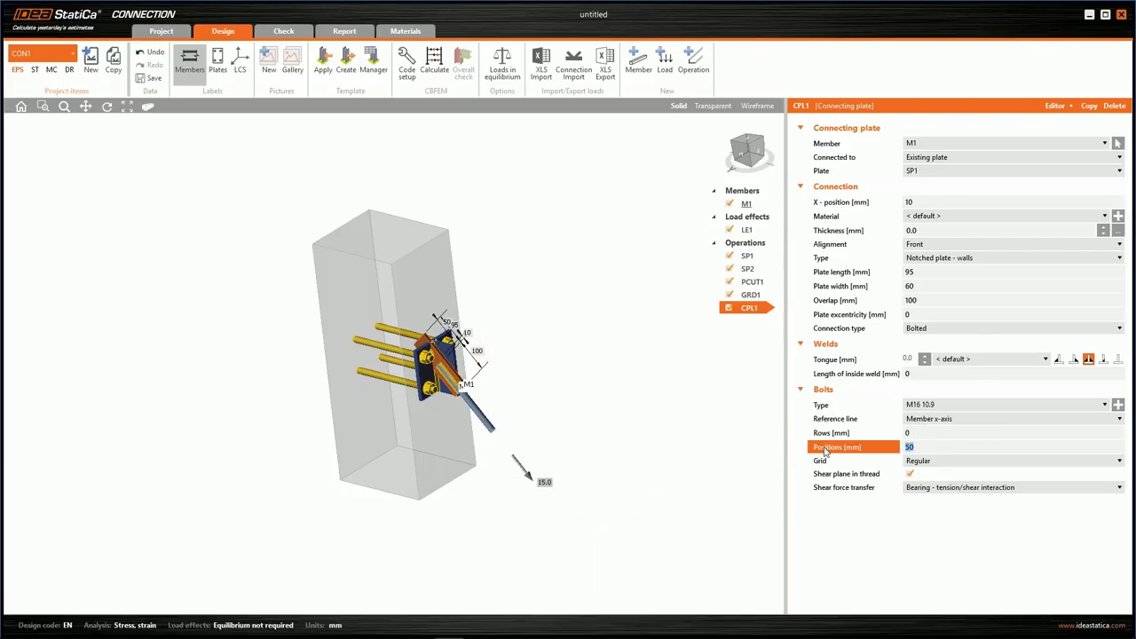
type("30")
key("Tab")
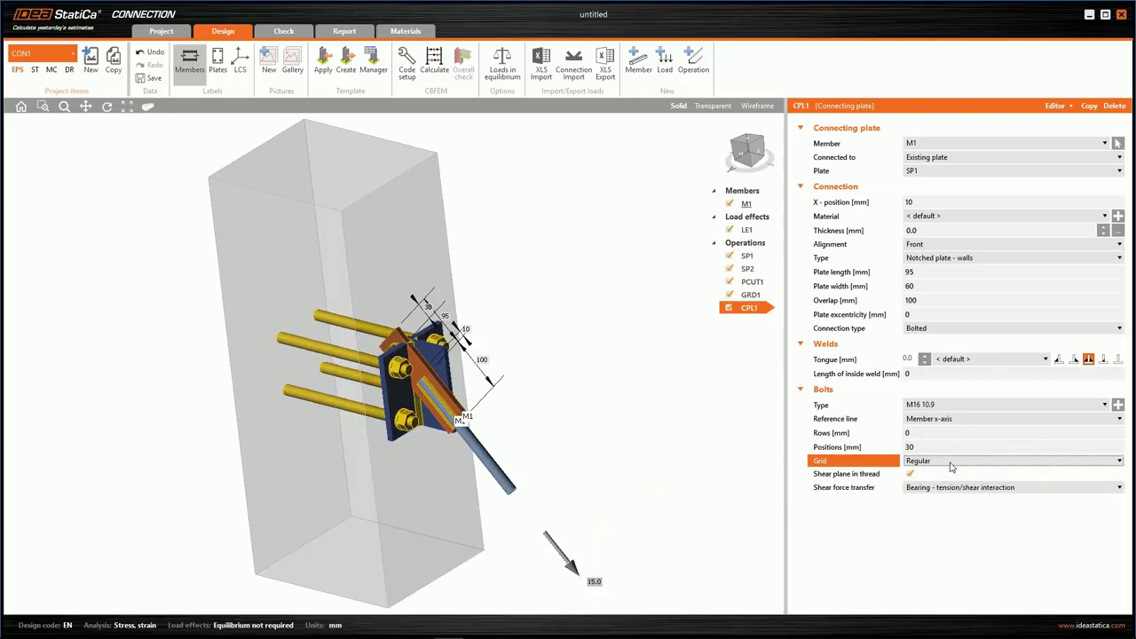
Step: Set the connecting plate's X-position to 100 mm
left_click(942, 203)
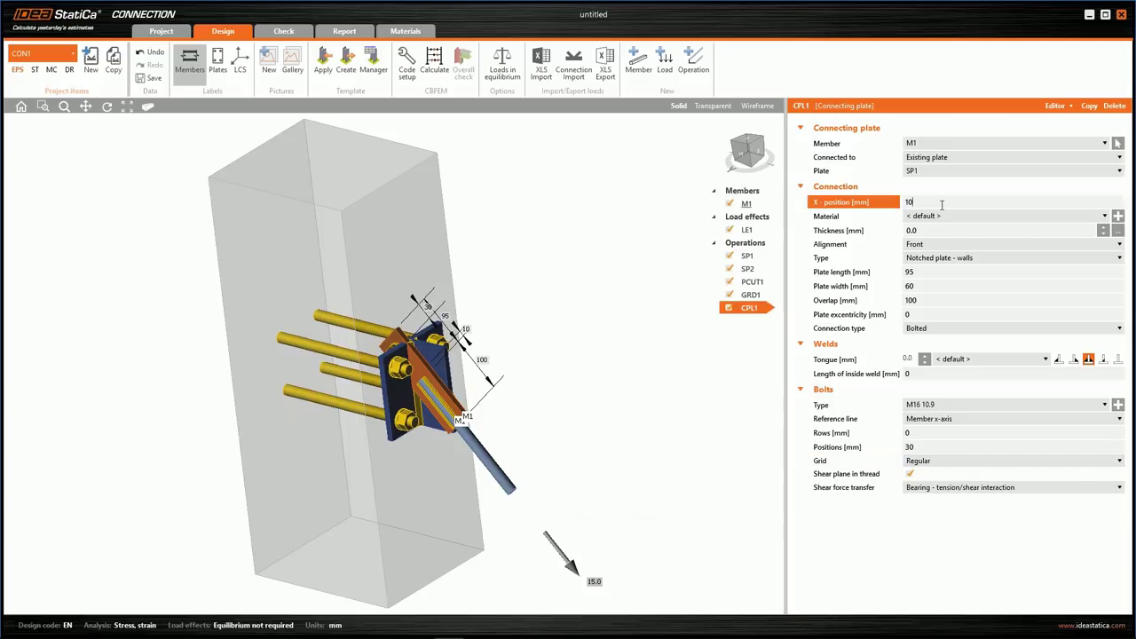
type("0")
key("Tab")
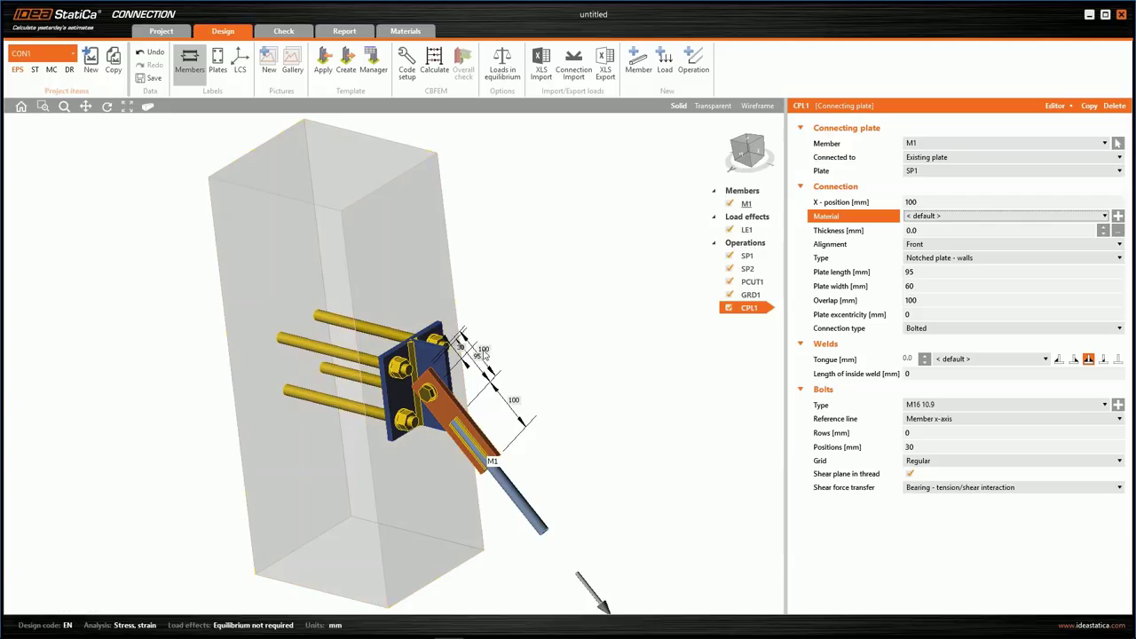
Step: Round all corners of stiffening plate SP2 with a 30 mm value in the plate editor
left_click(404, 365)
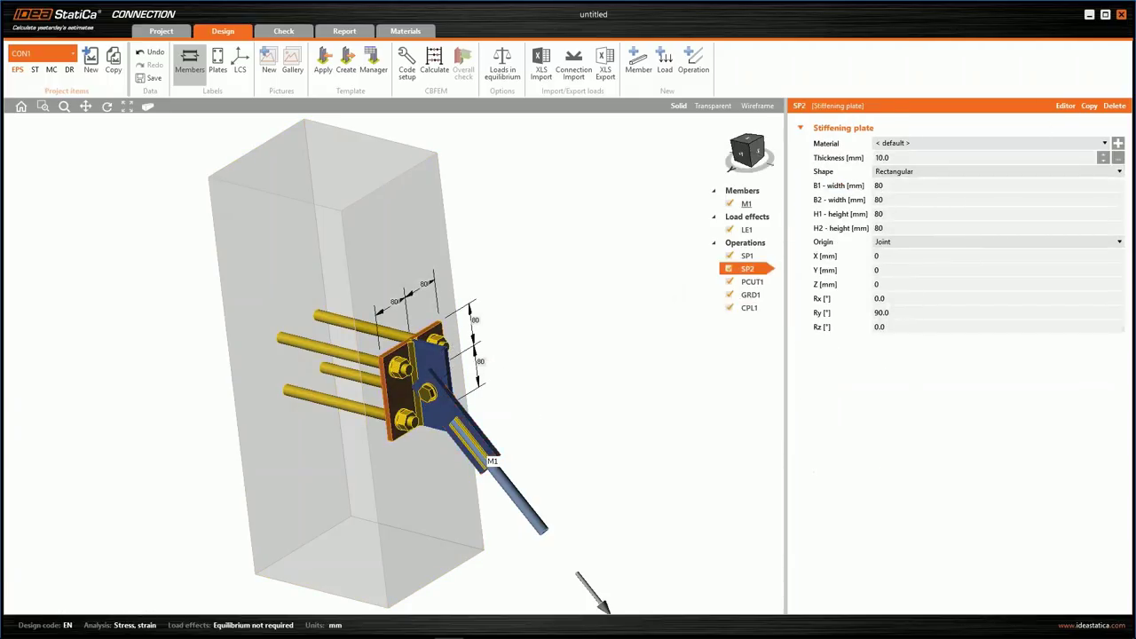
left_click(1065, 107)
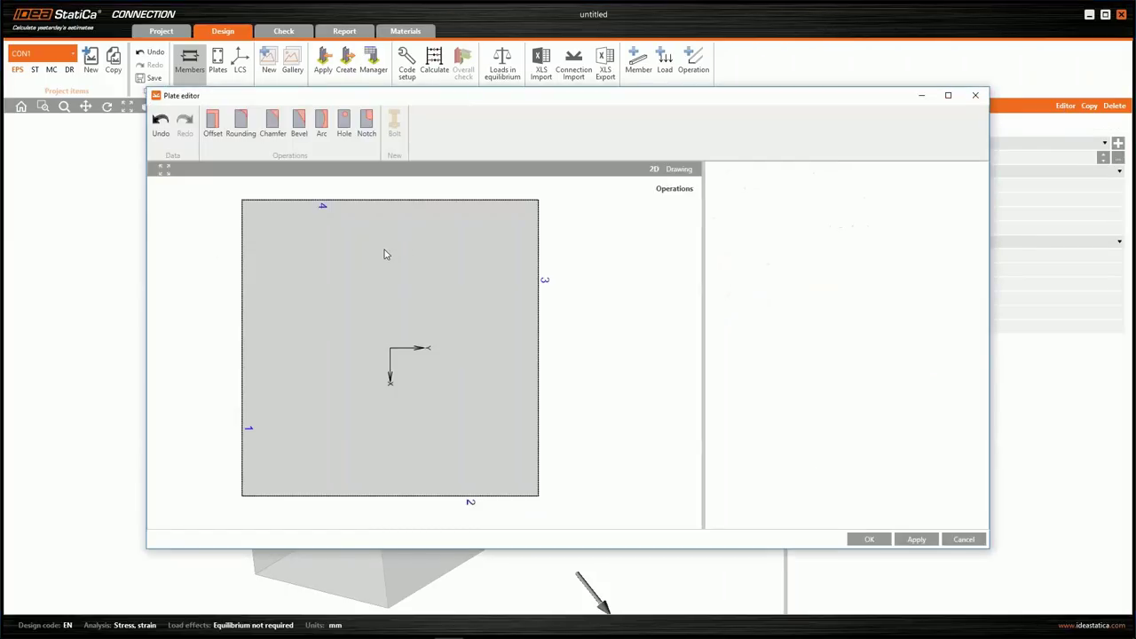
left_click(240, 125)
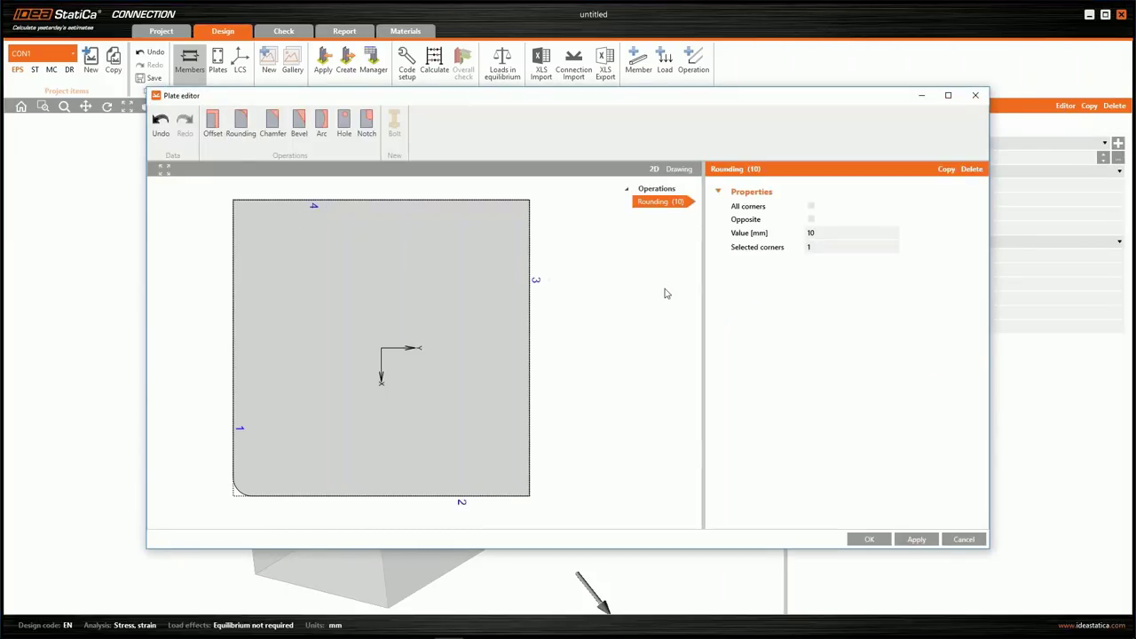
left_click(811, 233)
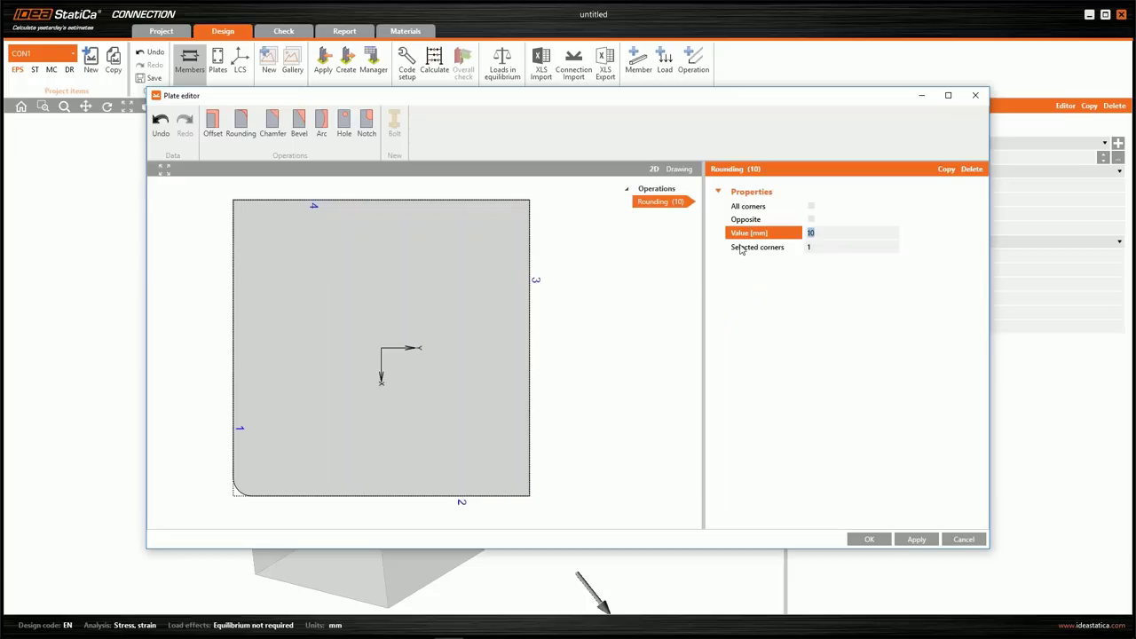
left_click(742, 250)
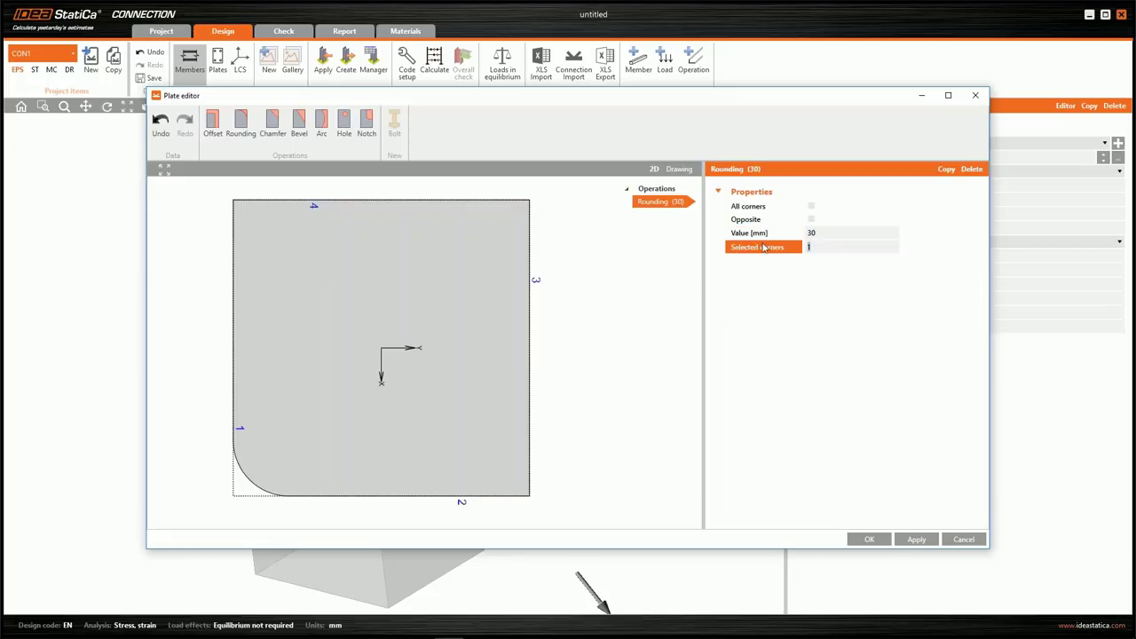
left_click(810, 206)
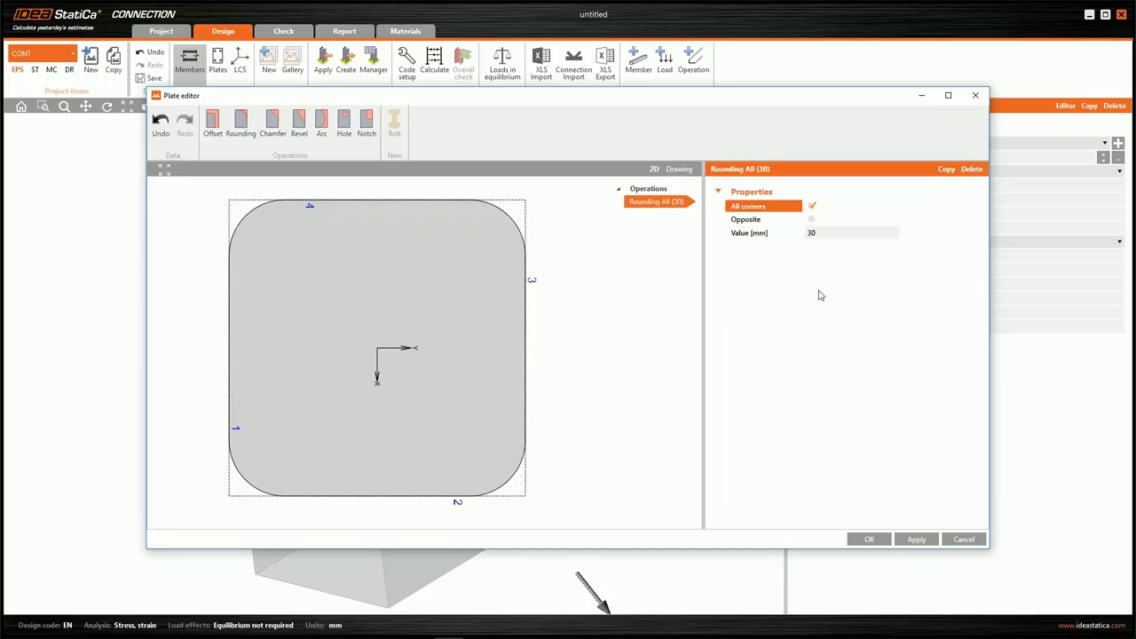
left_click(869, 539)
Step: Round corners 1 and 2 of stiffening plate SP1 with a 30 mm value in the plate editor
left_click(746, 256)
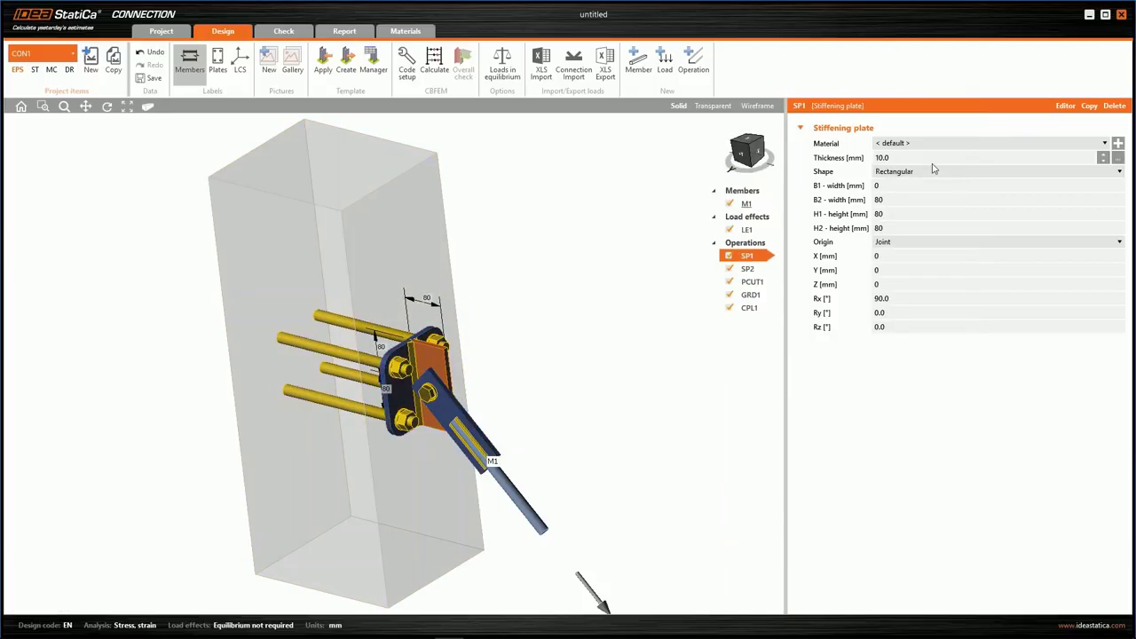
left_click(1065, 107)
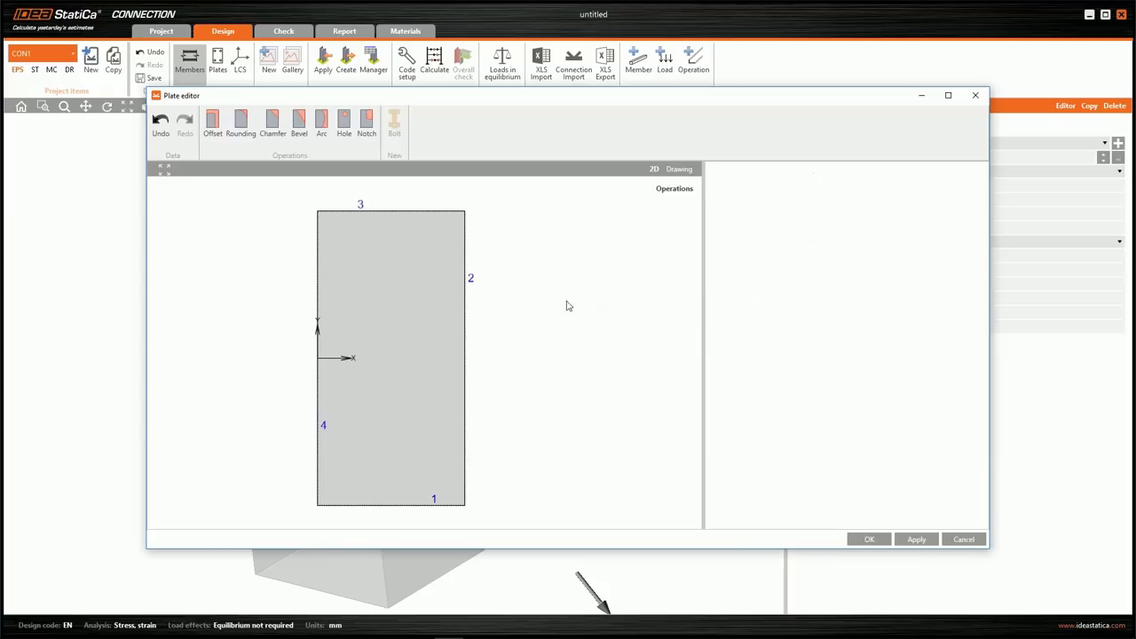
left_click(240, 135)
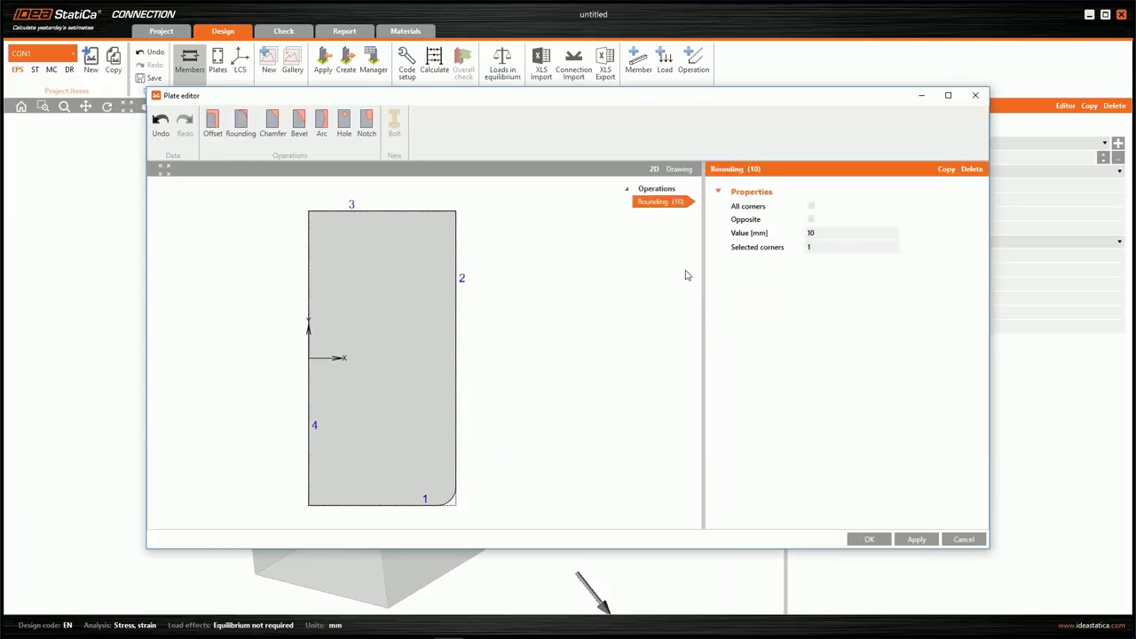
left_click(829, 234)
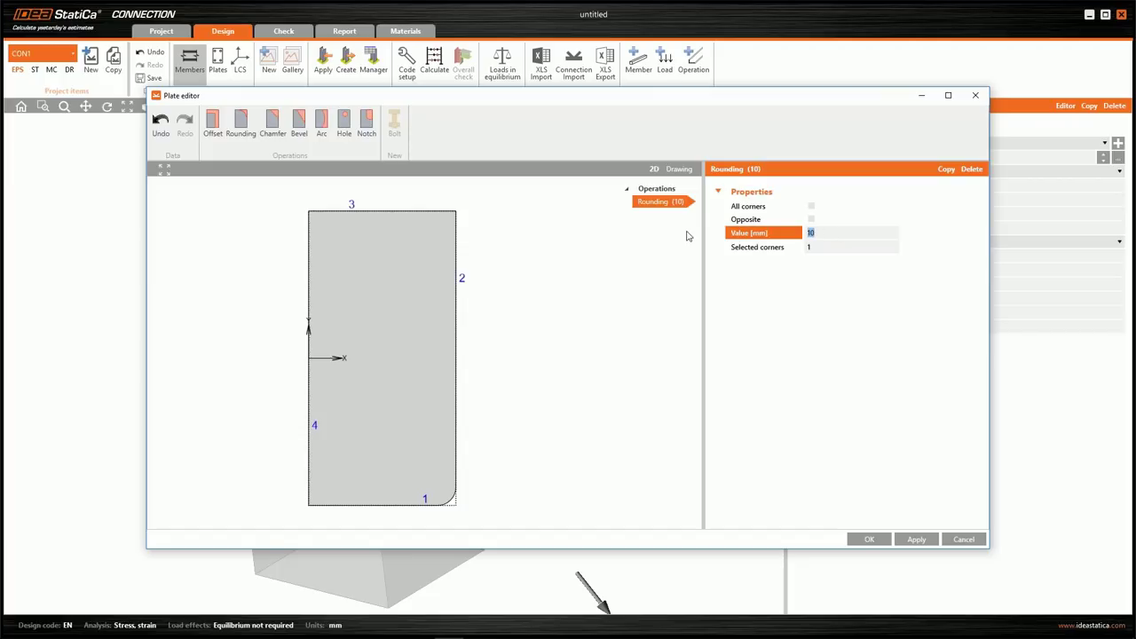
type("30")
key("Tab")
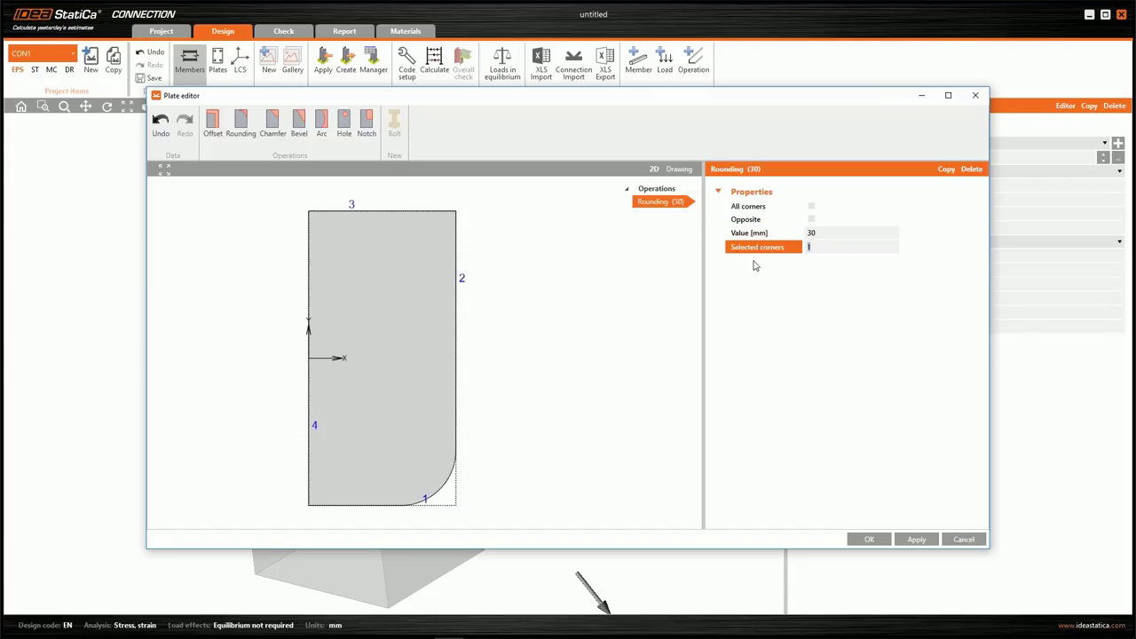
left_click(819, 246)
type("2")
key("Tab")
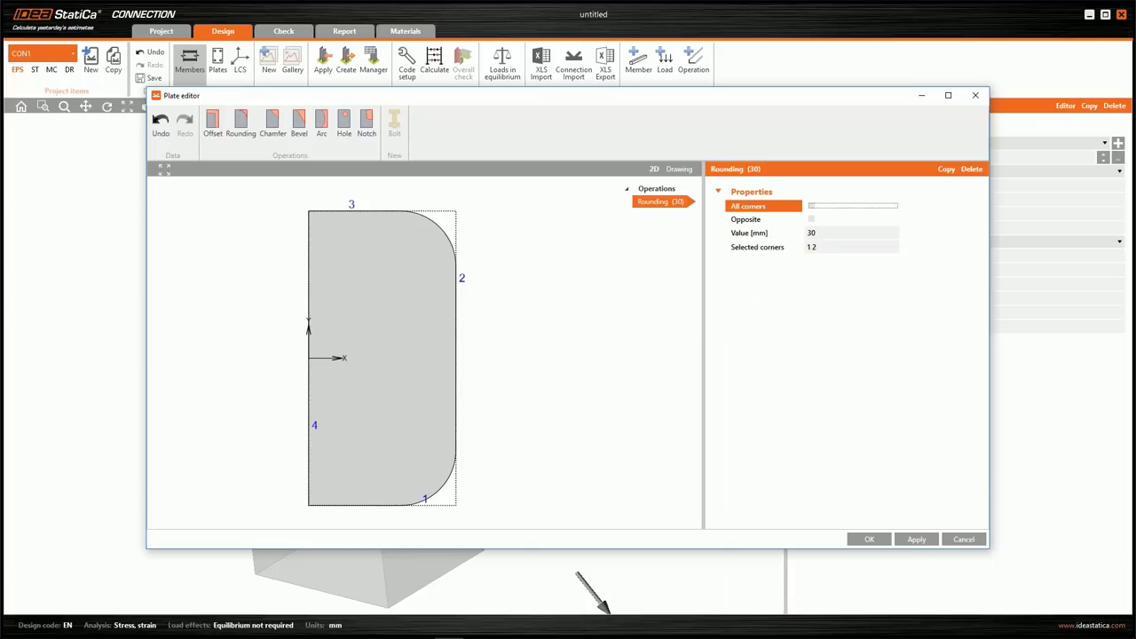
left_click(869, 540)
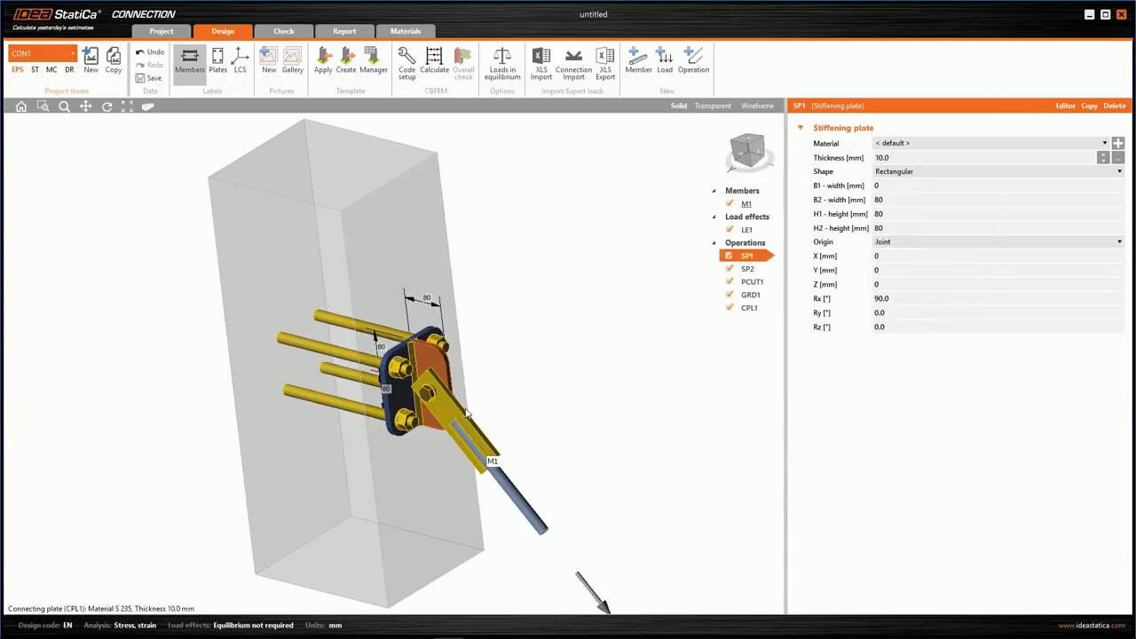
Step: Round corners 1 and 2 of the CPL1 connecting plate's tongue with a 25 mm value
left_click(462, 412)
left_click(1059, 107)
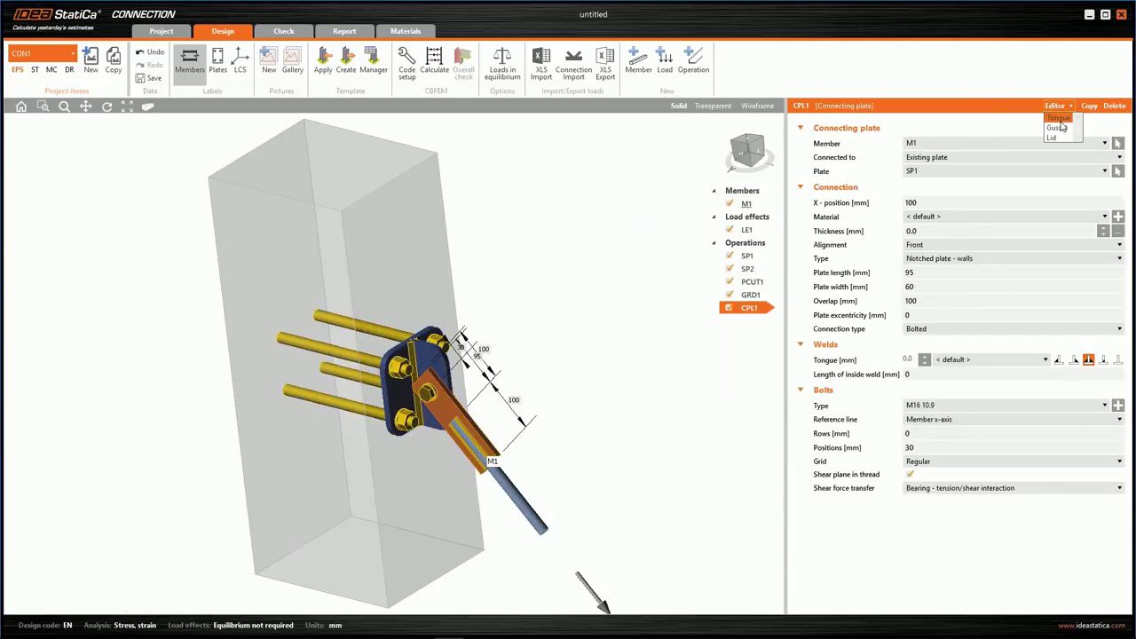
left_click(1058, 117)
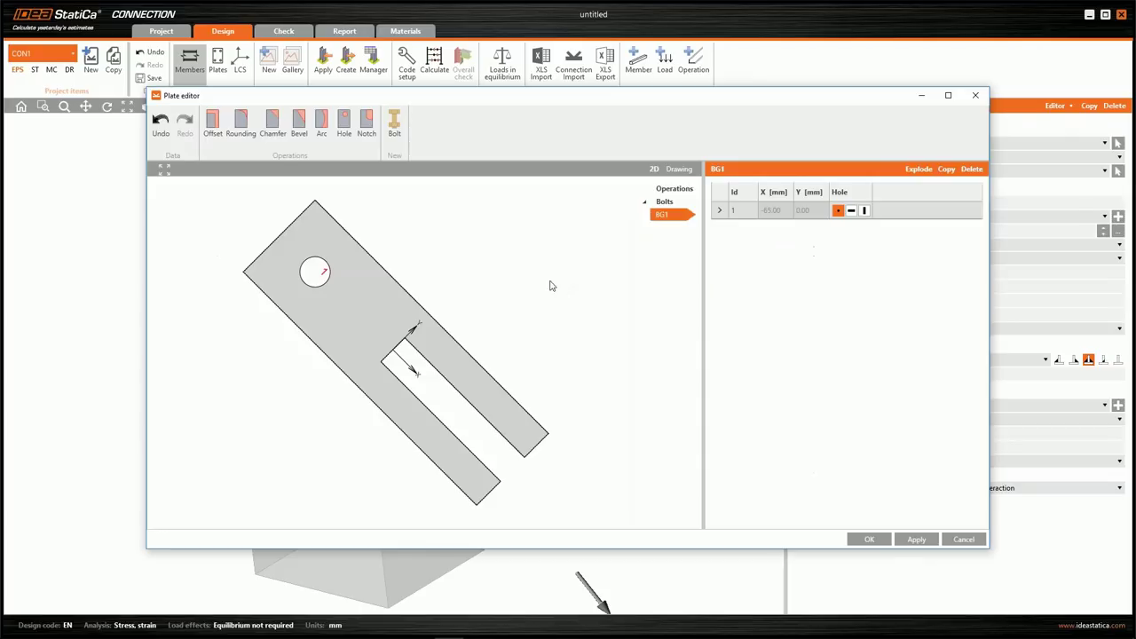
left_click(245, 139)
left_click(843, 232)
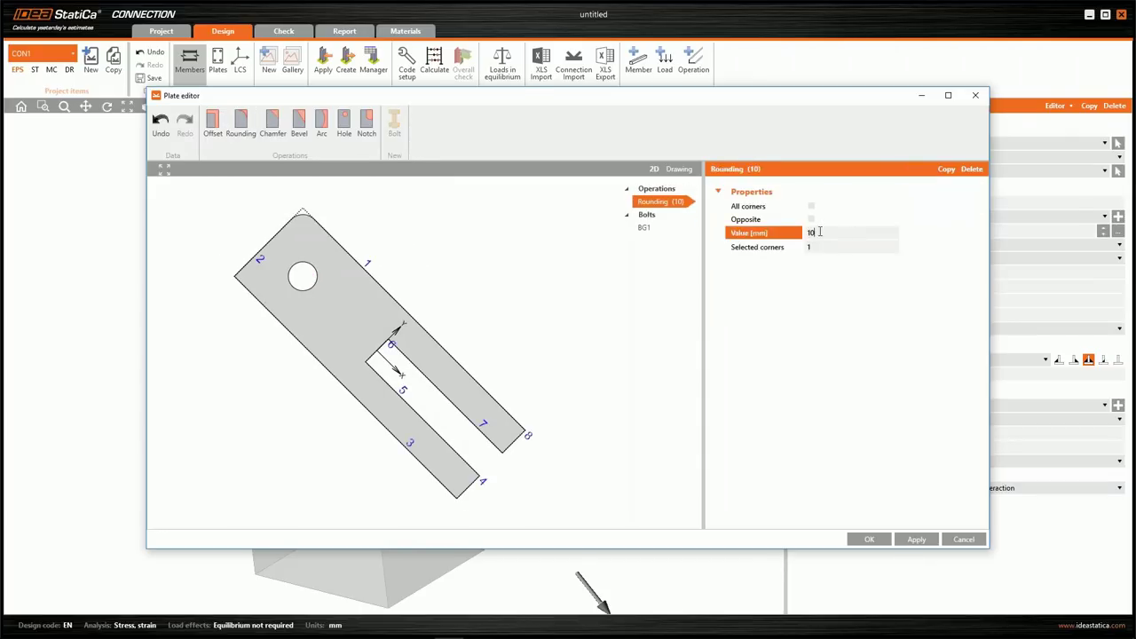
type("25")
key("Tab")
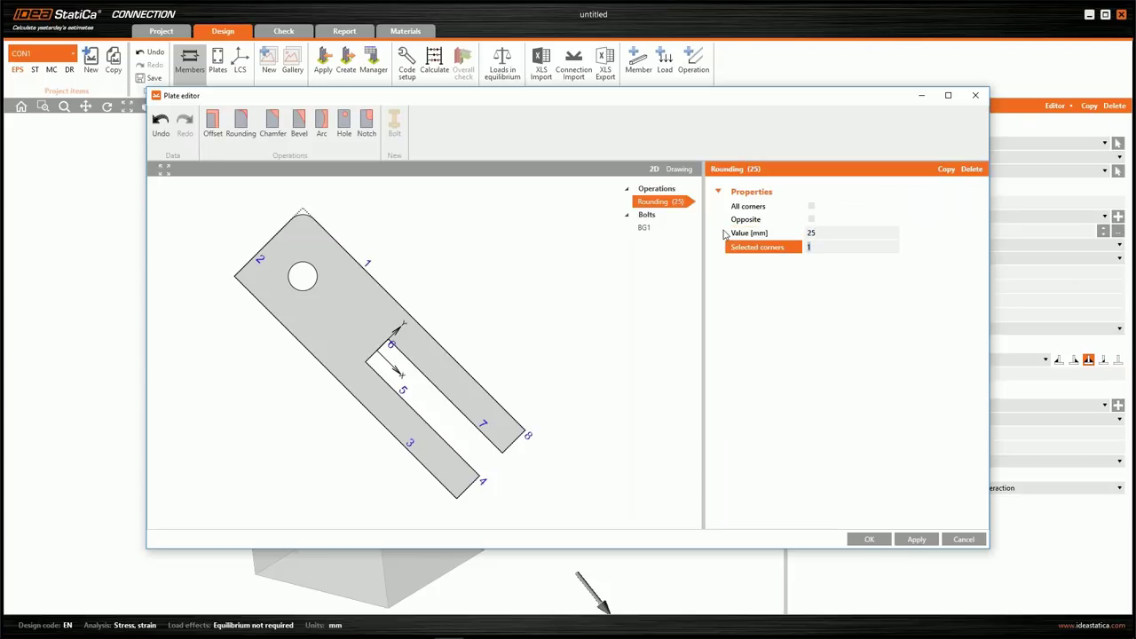
type("2")
key("Tab")
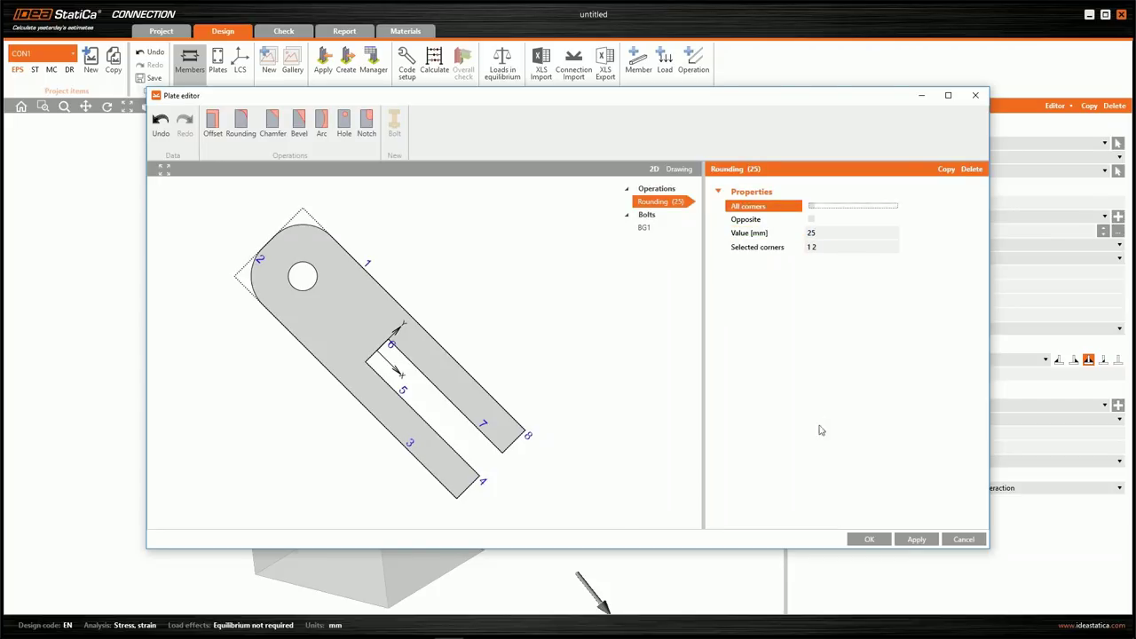
left_click(870, 540)
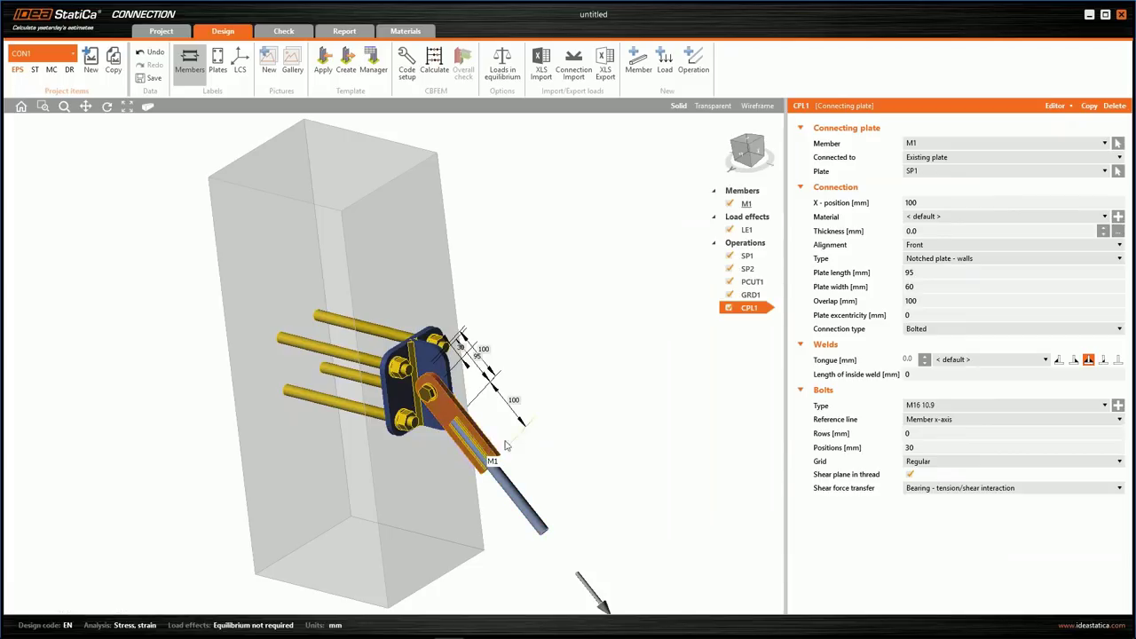
Step: Calculate the rod connection and open its check results and detailed report
scroll(433, 309, "down", 3)
mouse_move(576, 380)
right_mouse_down()
mouse_move(520, 390)
mouse_move(561, 391)
right_mouse_up()
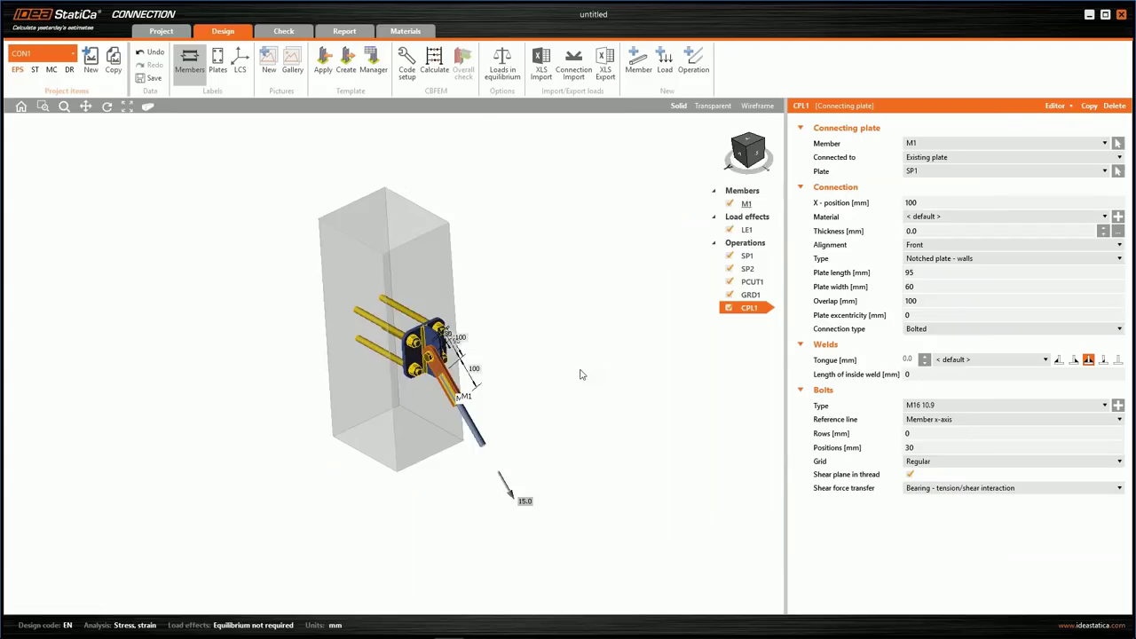
left_click(434, 62)
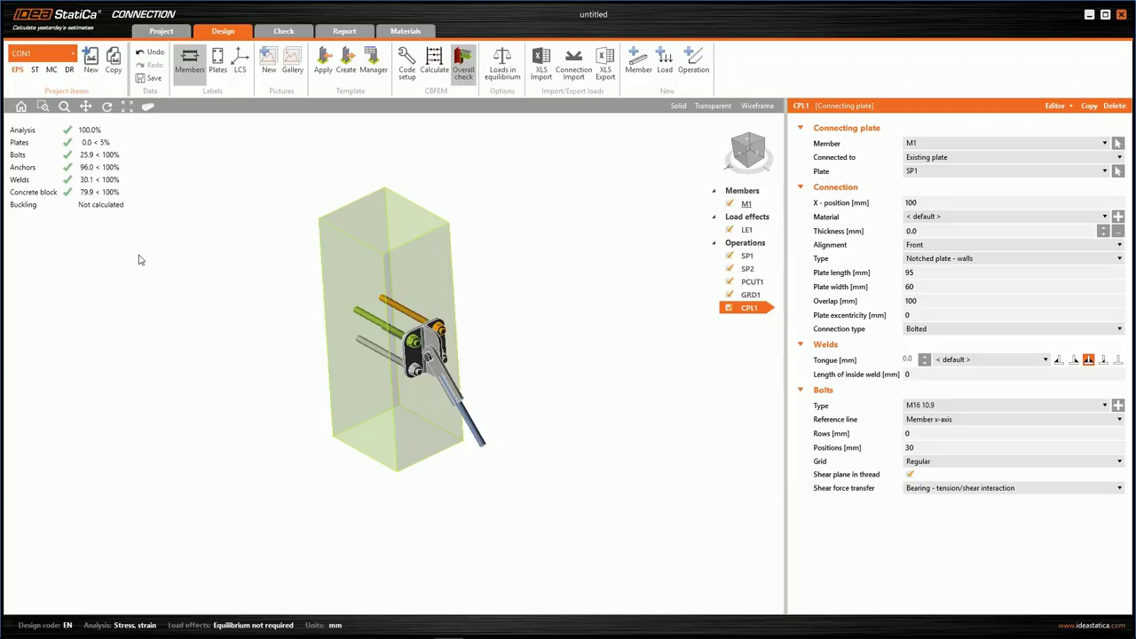
left_click(284, 32)
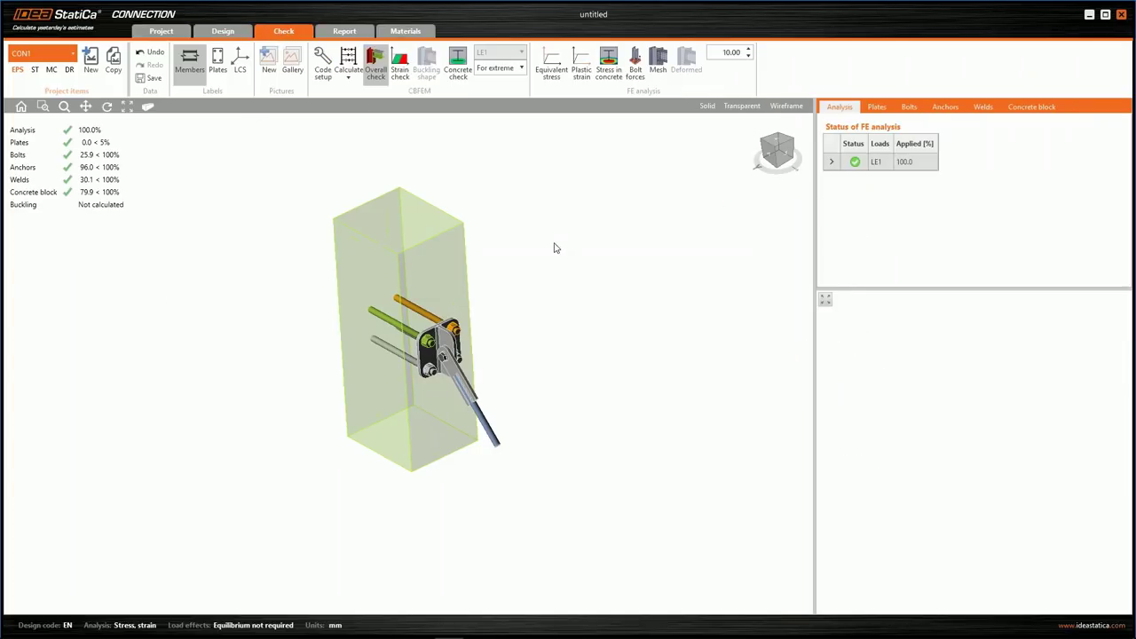
left_click(346, 32)
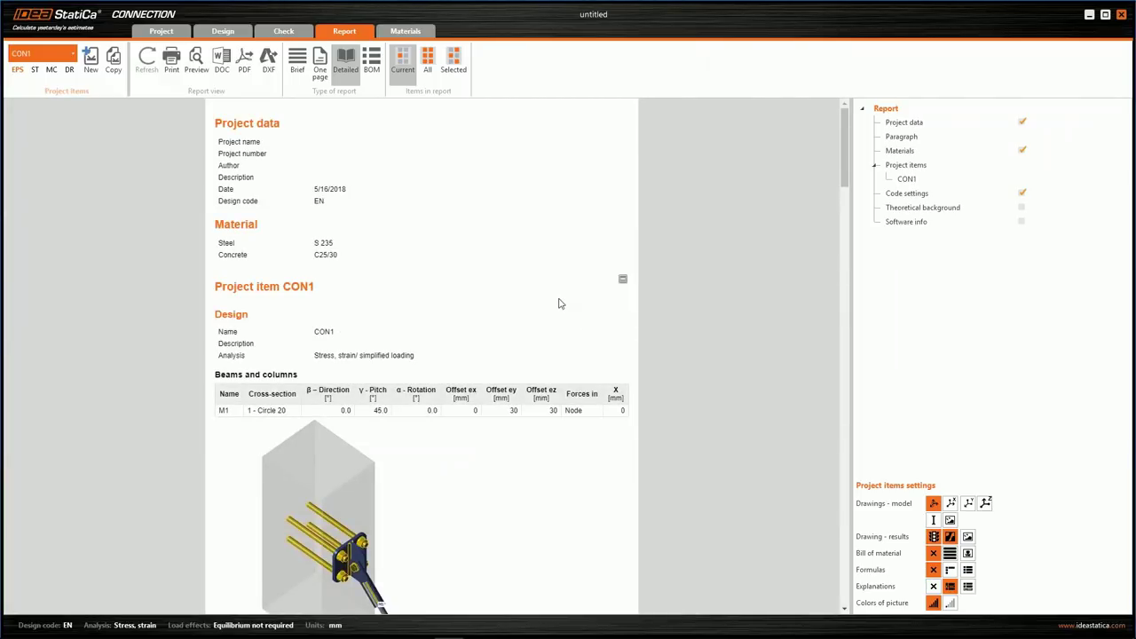
Step: Switch to the PowerPoint presentation on anchoring and return to the IDEA StatiCa Connection model
left_click(1090, 16)
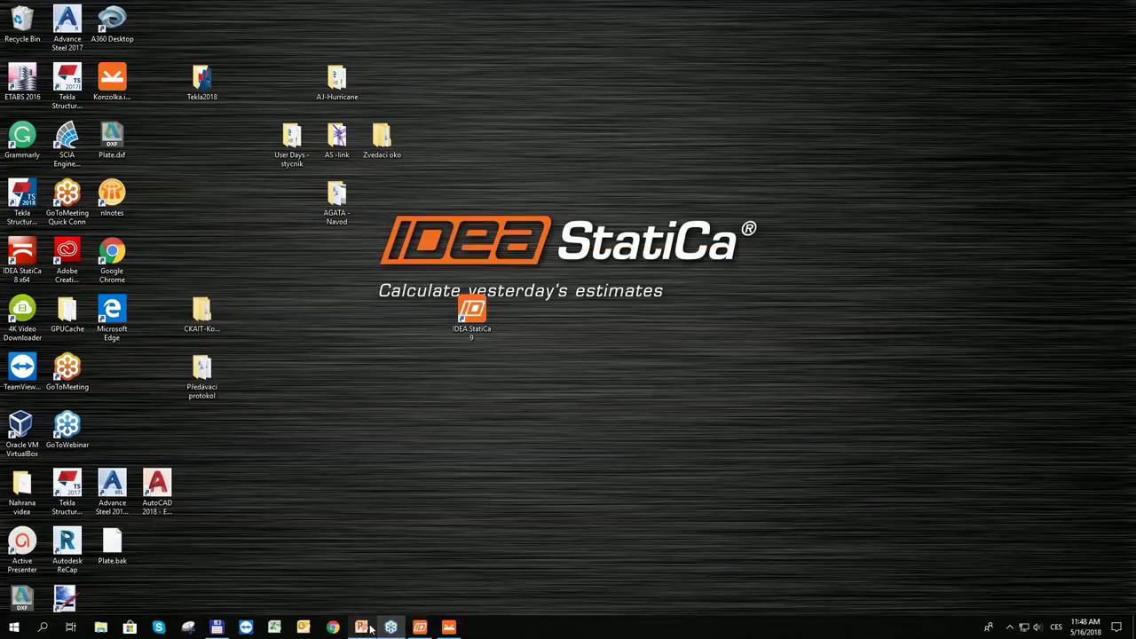
left_click(362, 627)
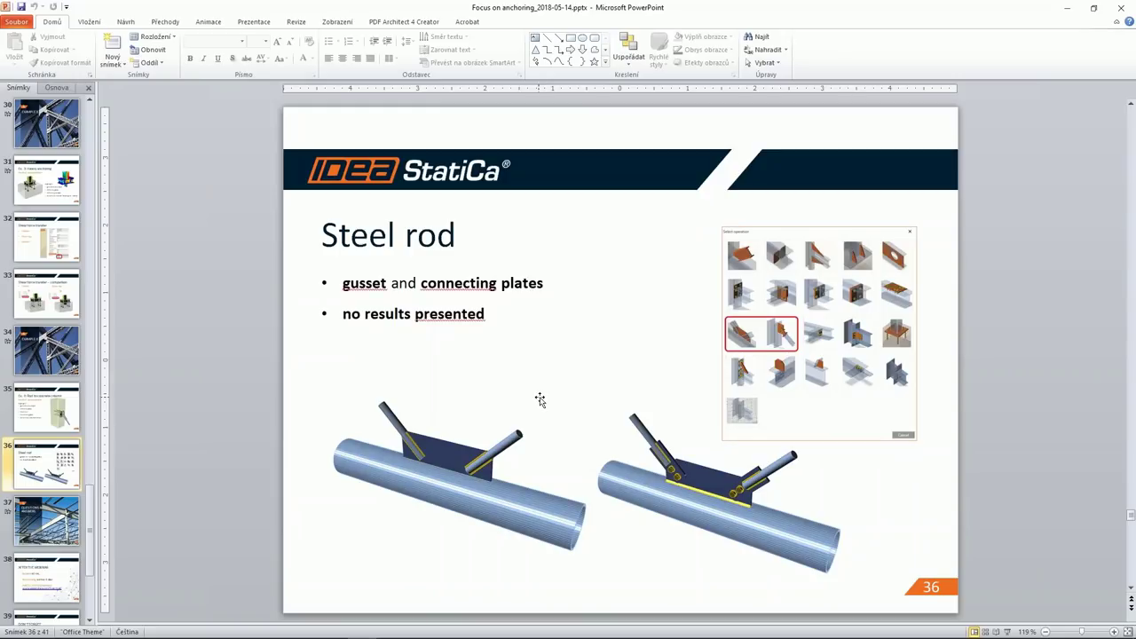
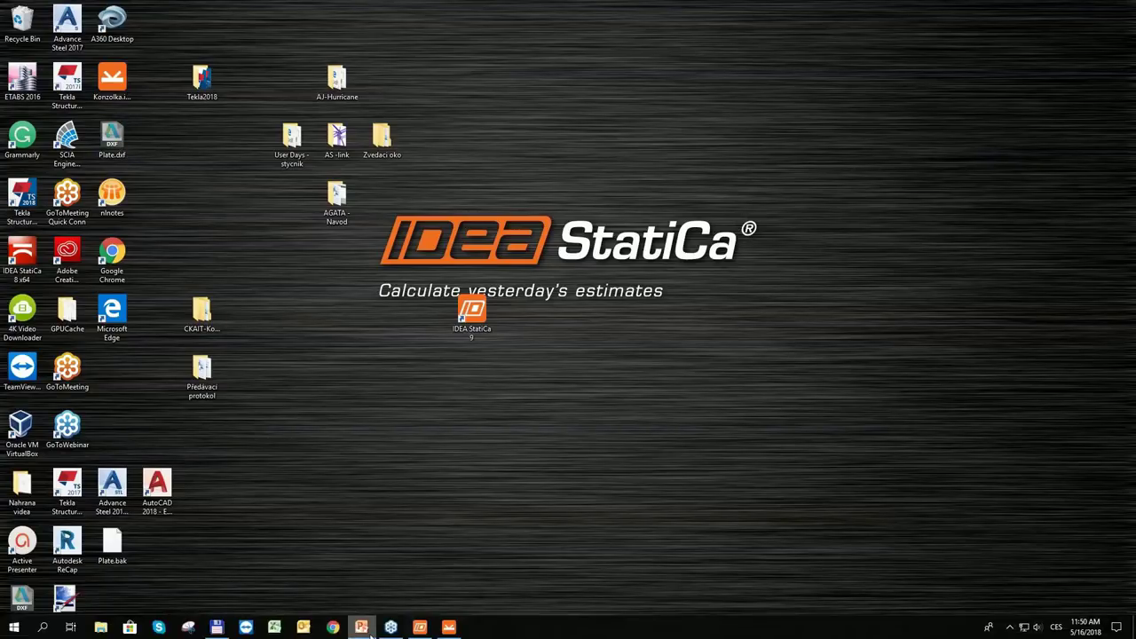
mouse_move(391, 628)
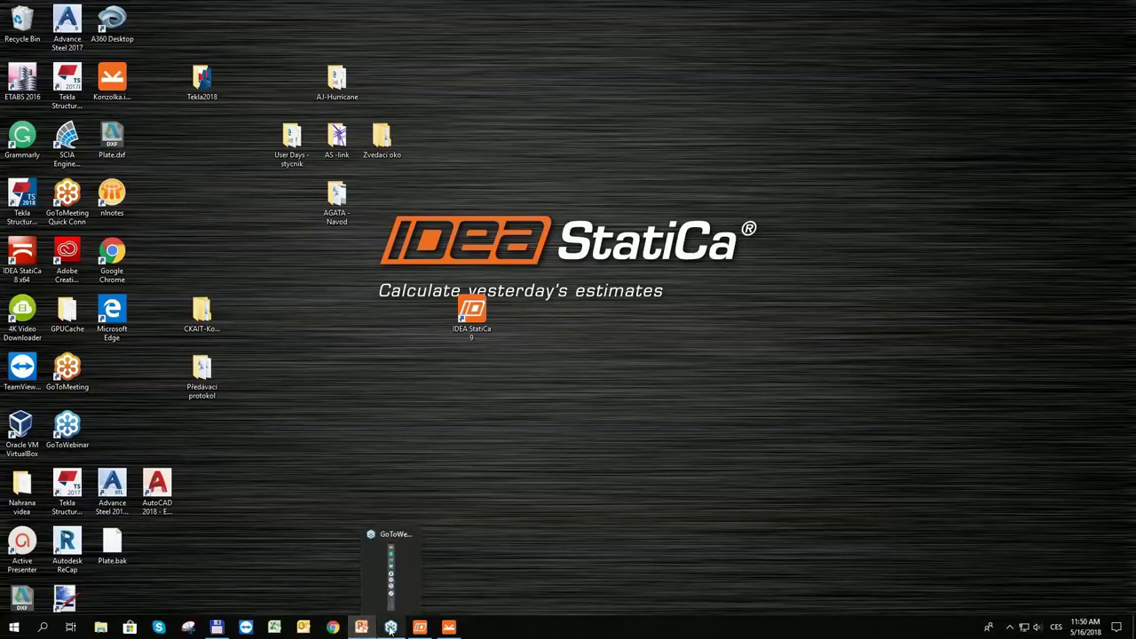
left_click(448, 628)
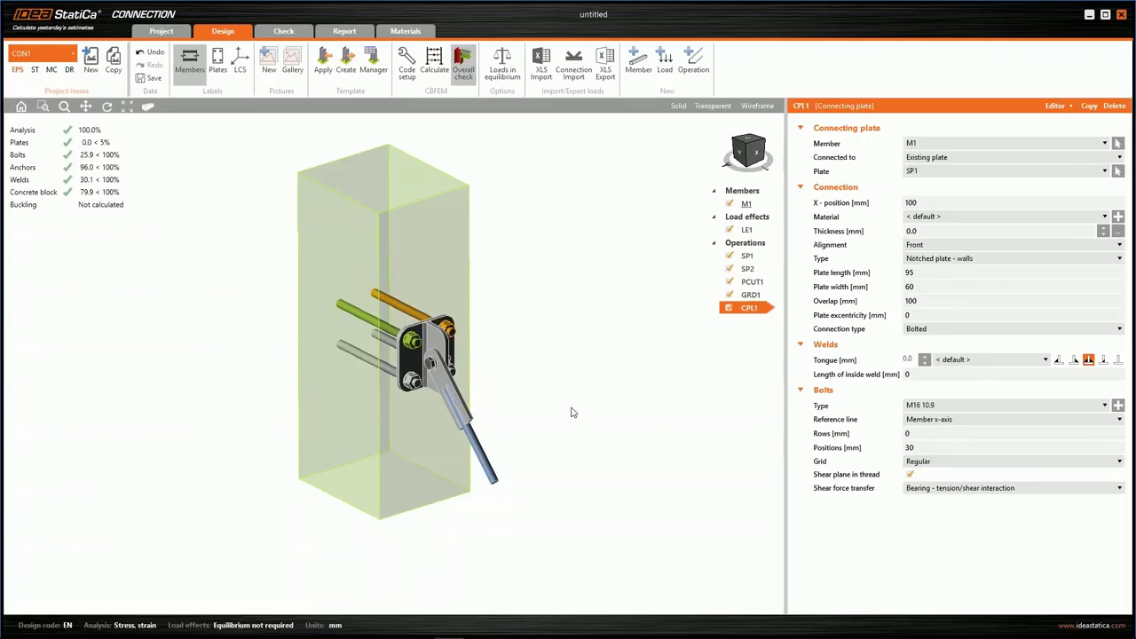
Step: Change the stiffening plate SP2 shape to Polygon and load Plate.dxf as its geometry source
scroll(502, 353, "up", 2)
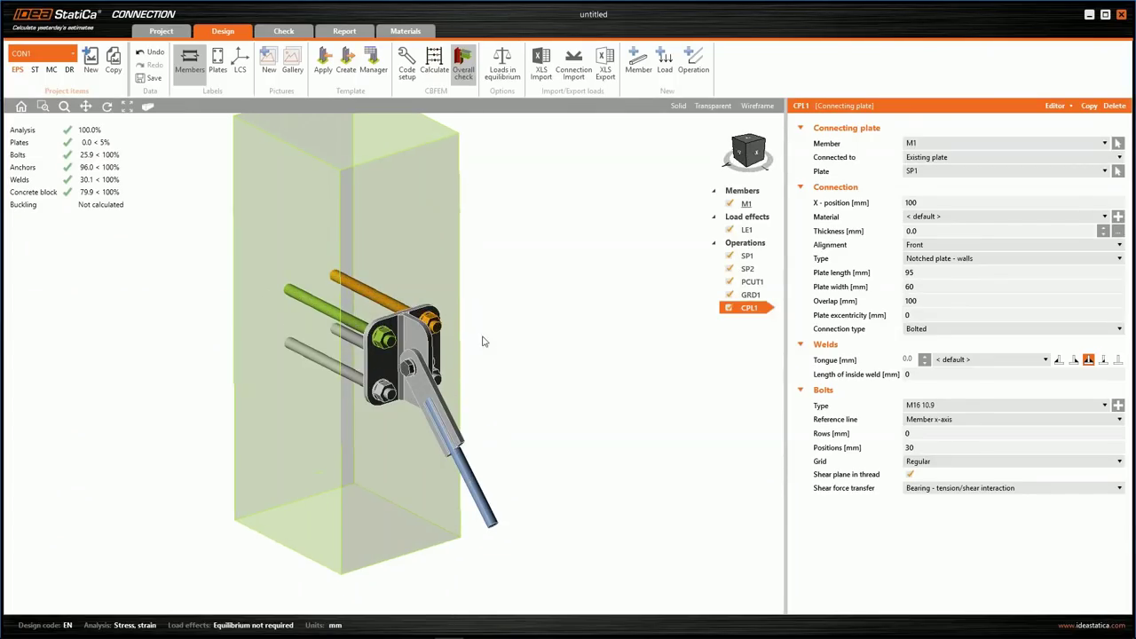
left_click(386, 329)
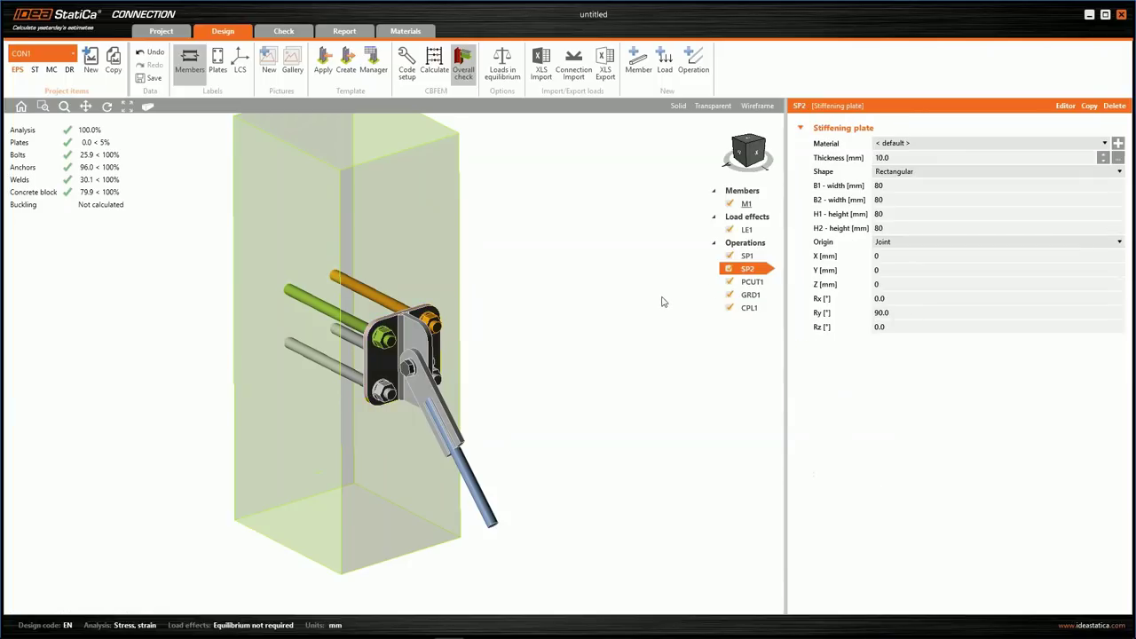
left_click(753, 273)
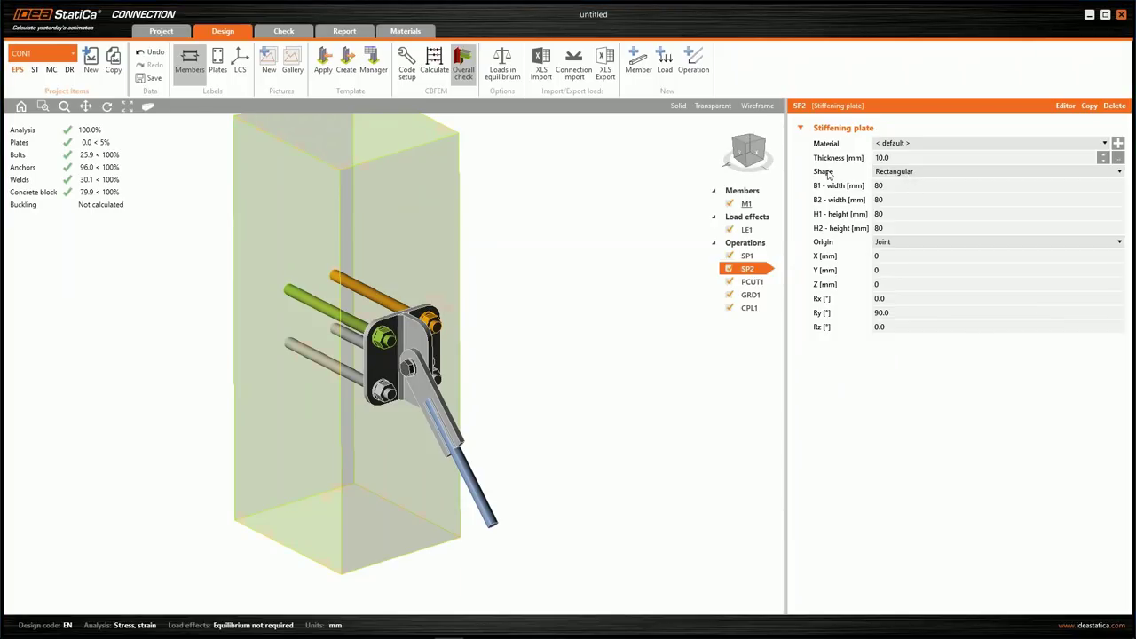
left_click(926, 174)
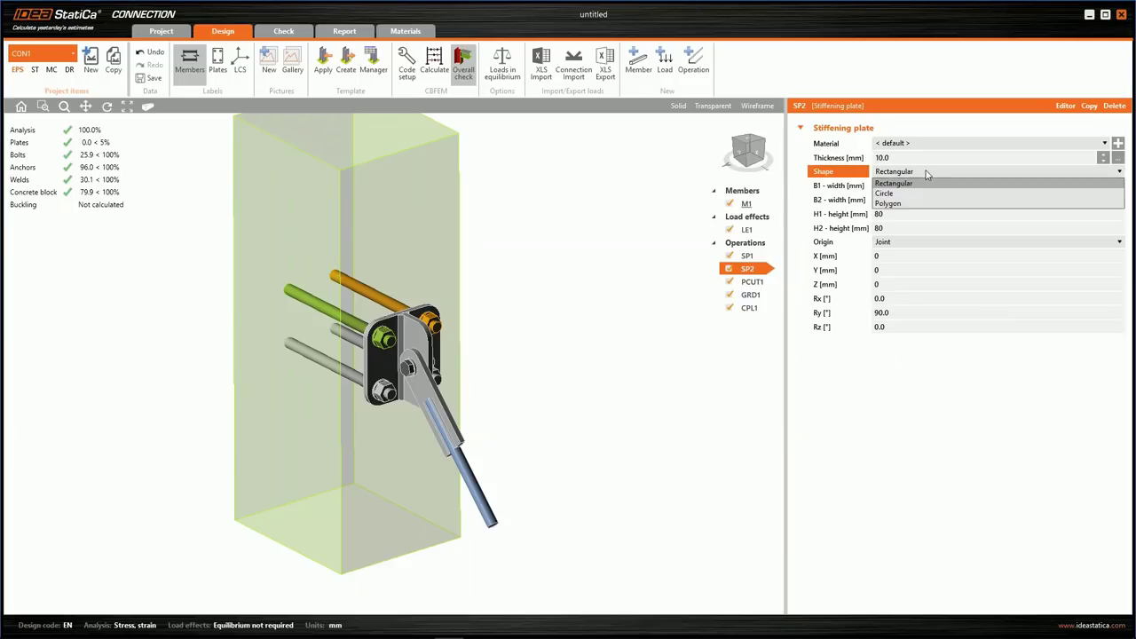
left_click(901, 207)
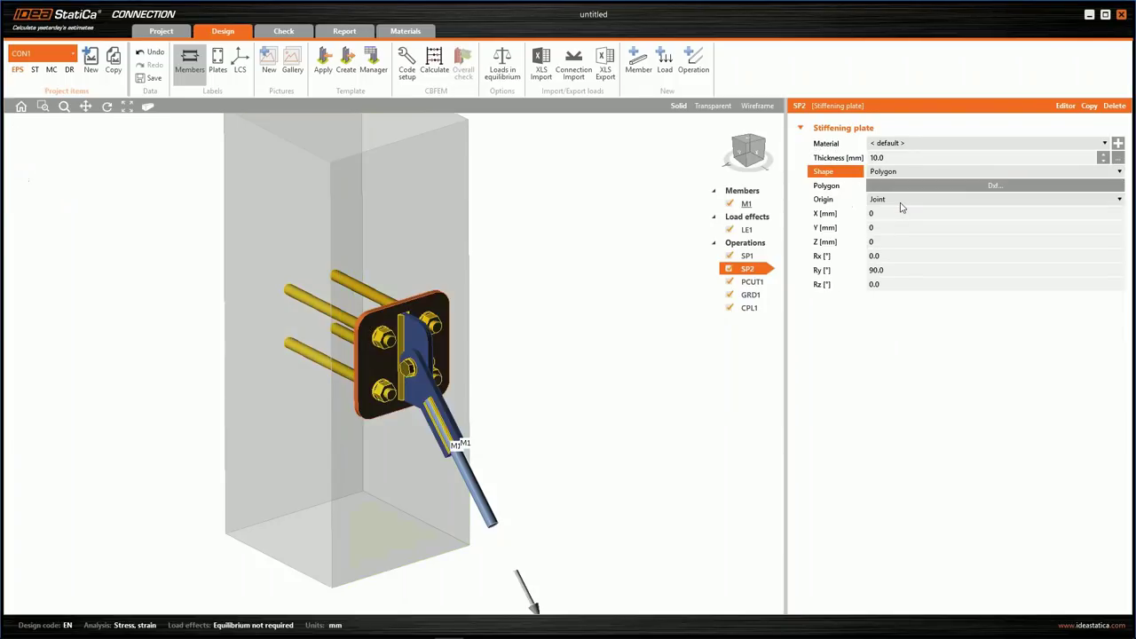
left_click(995, 186)
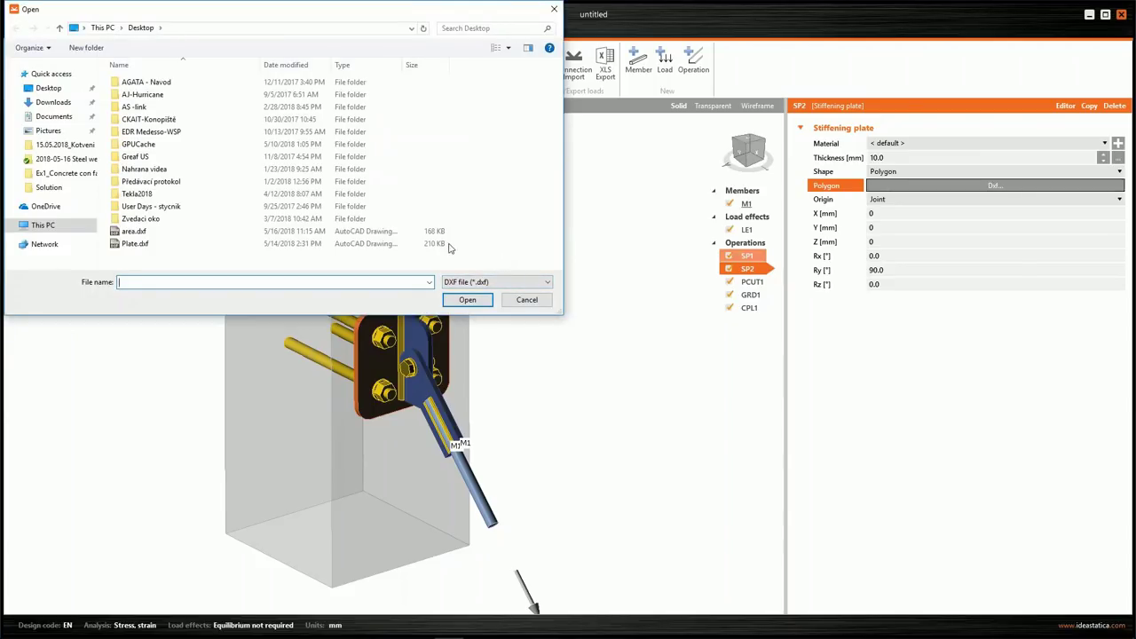
left_click(150, 246)
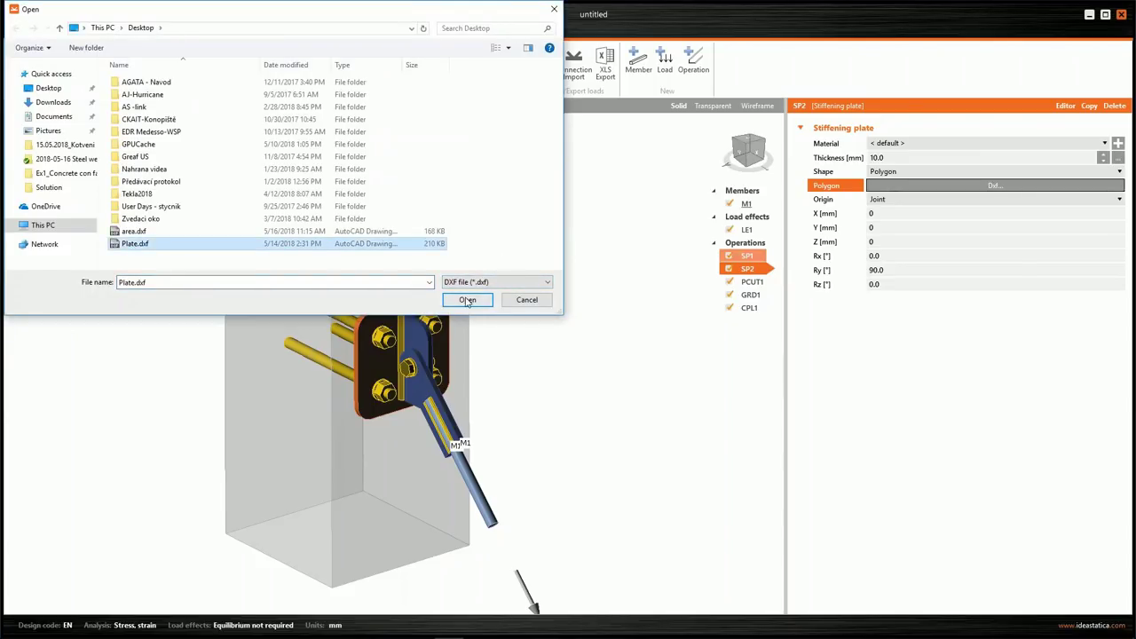
left_click(467, 301)
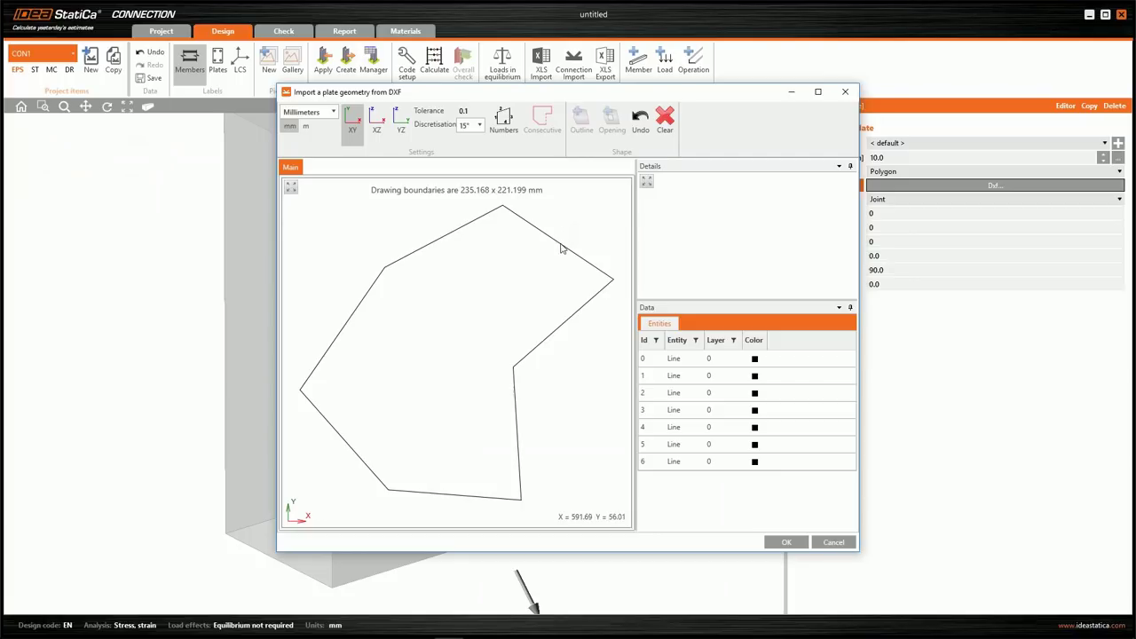
Step: Select all consecutive lines of the DXF drawing, set them as the plate outline, and import it into SP2
left_click(563, 248)
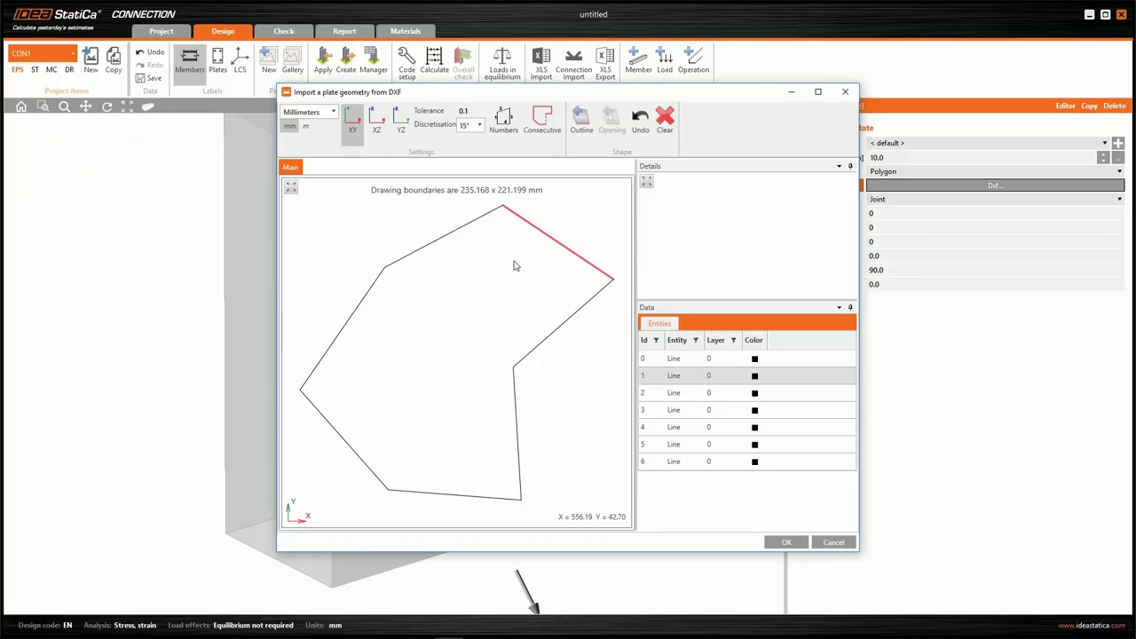
left_click(543, 124)
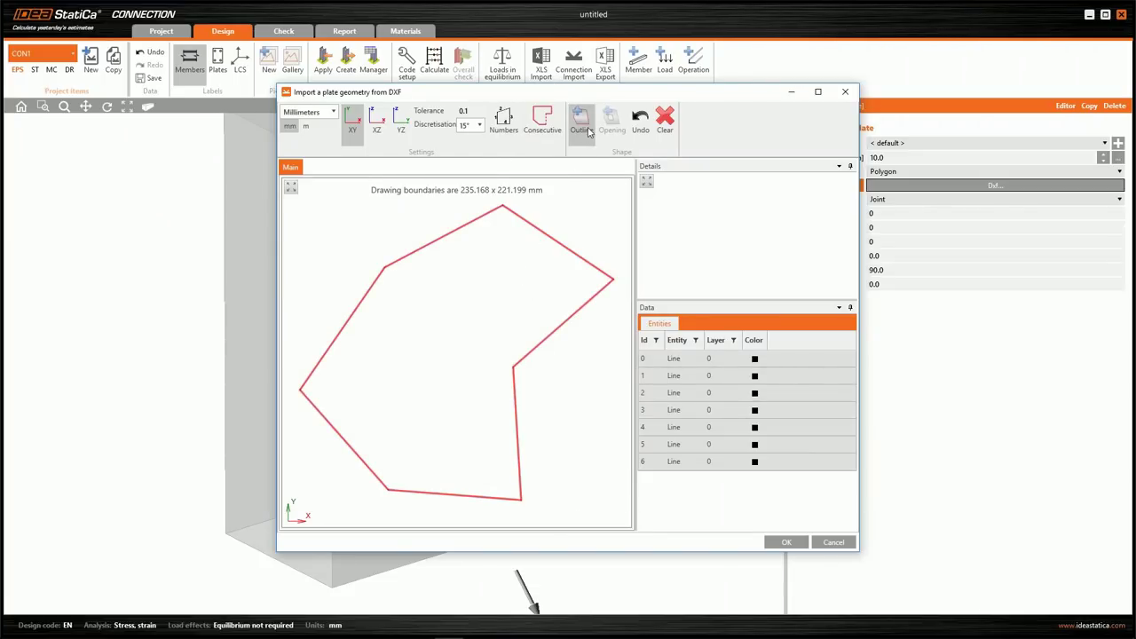
left_click(584, 127)
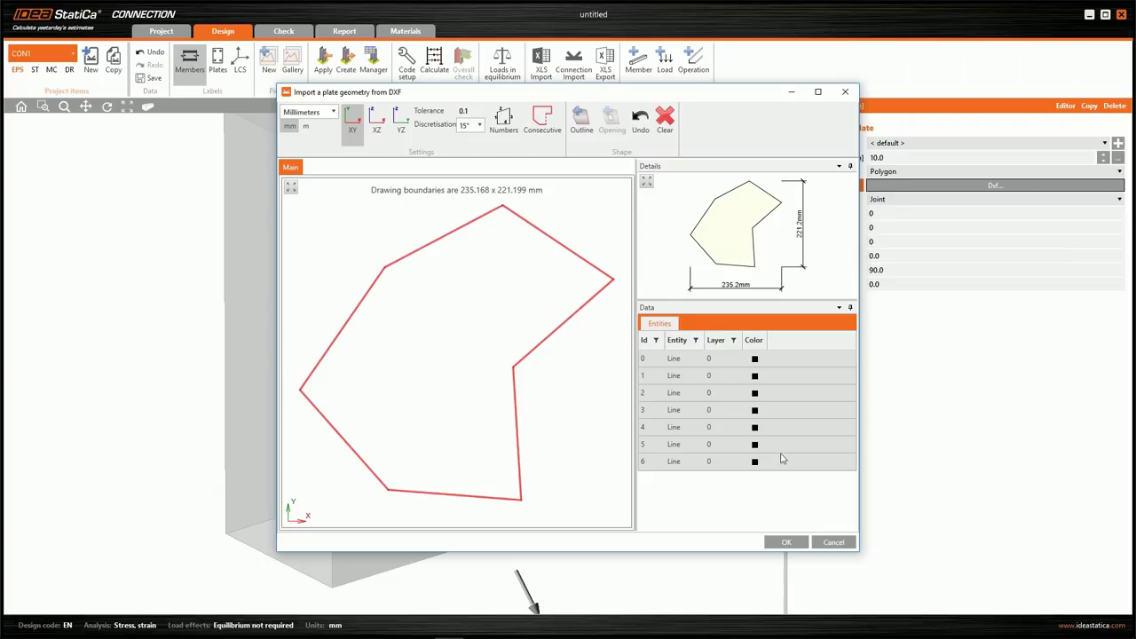
left_click(787, 543)
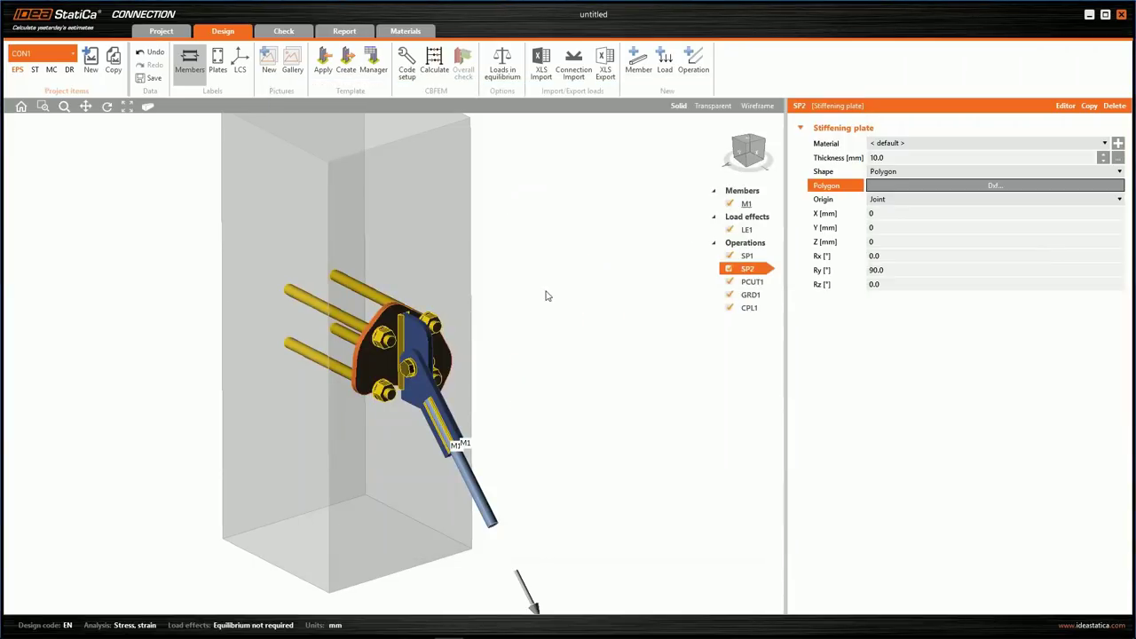
scroll(384, 353, "up", 2)
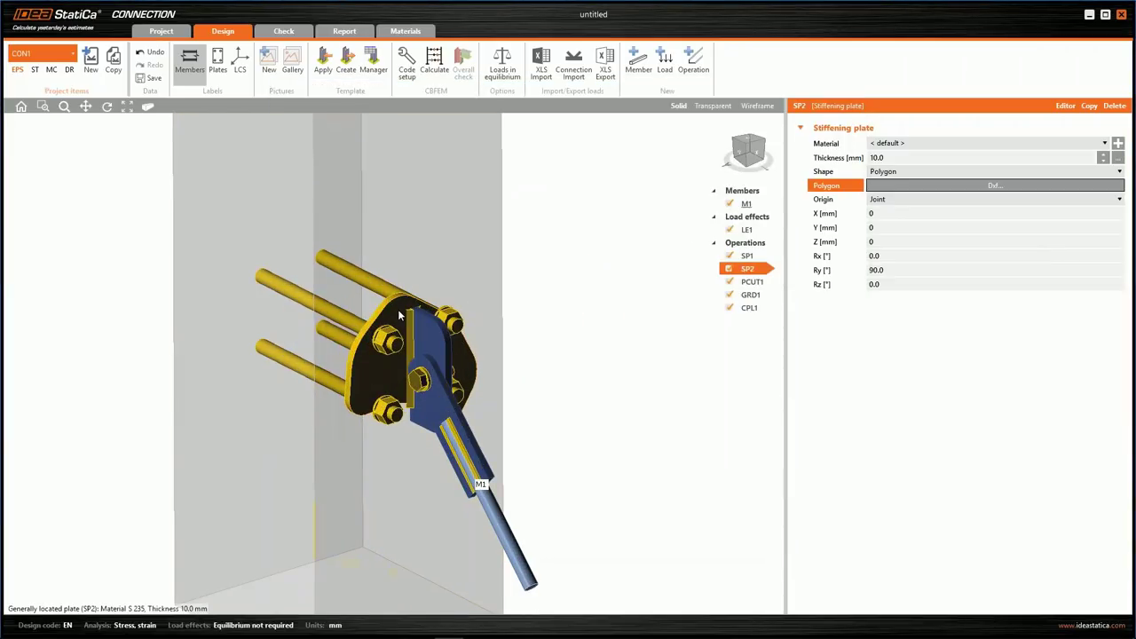
Step: Delete the 30 mm all-corner rounding from SP2 in the plate editor
left_click(1064, 106)
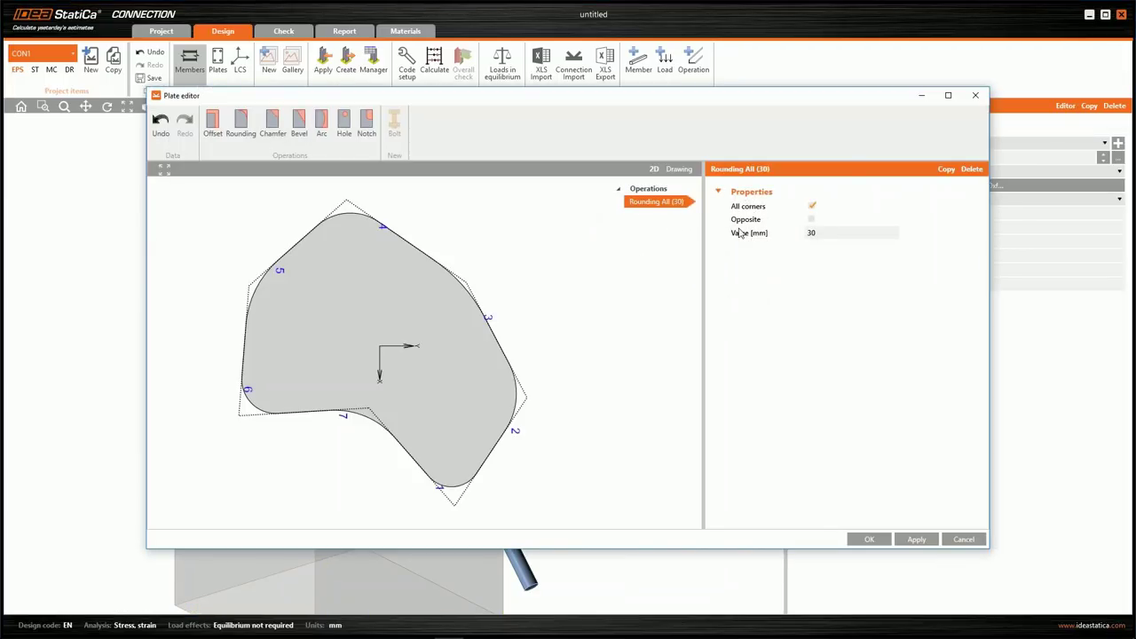
left_click(966, 170)
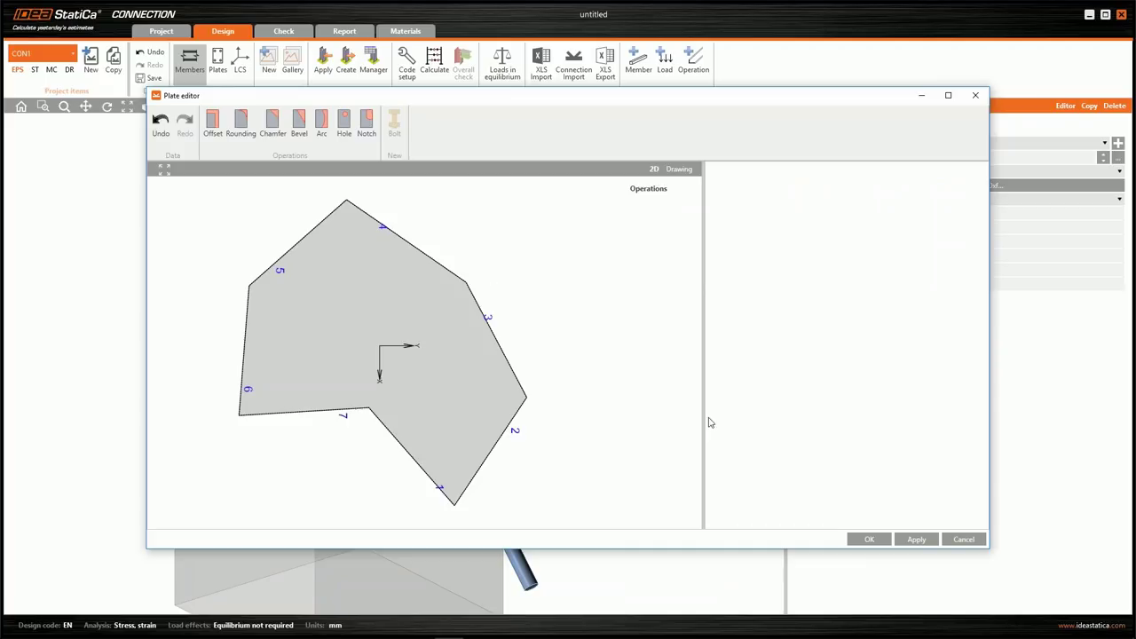
left_click(883, 541)
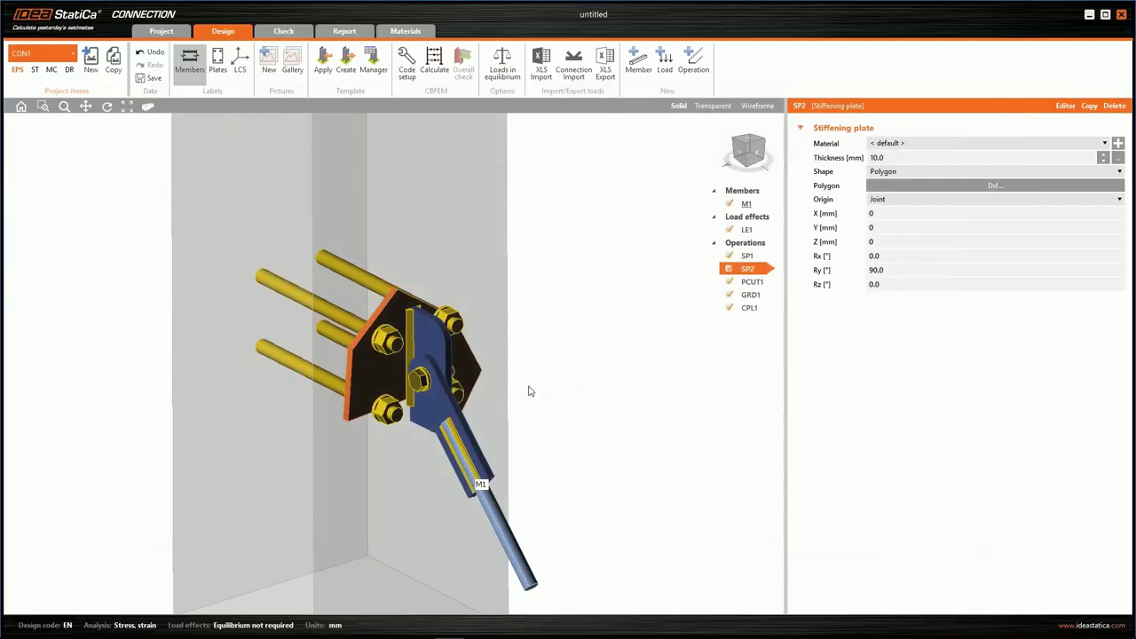
right_click_drag(420, 394, 502, 286)
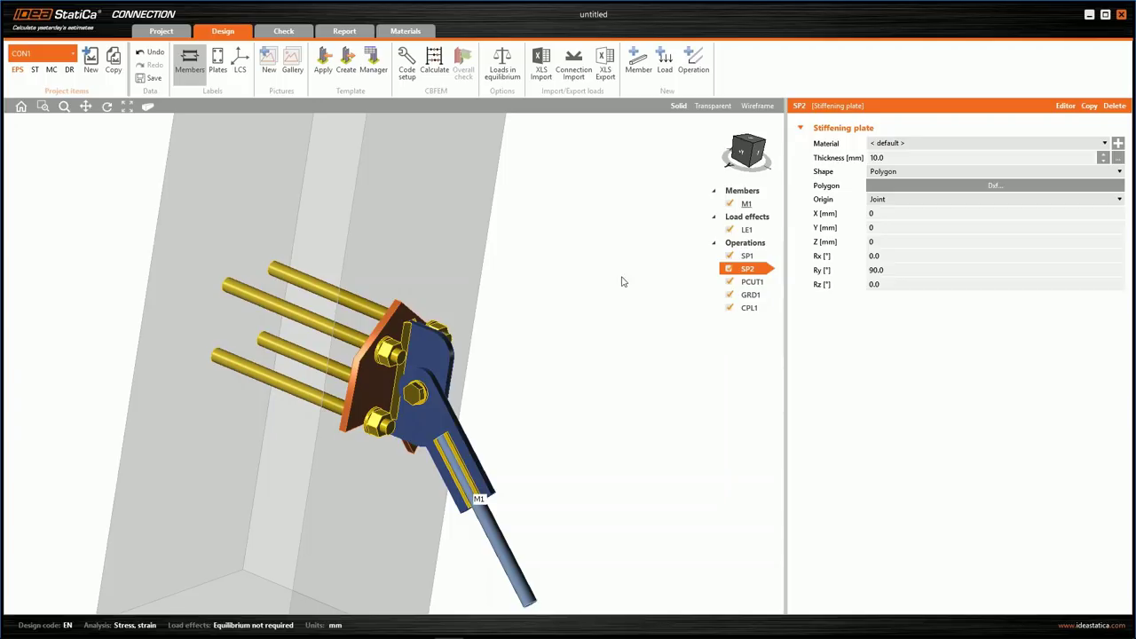
Step: Minimize the connection model and switch to the PowerPoint presentation on anchoring
left_click(1089, 15)
mouse_move(450, 630)
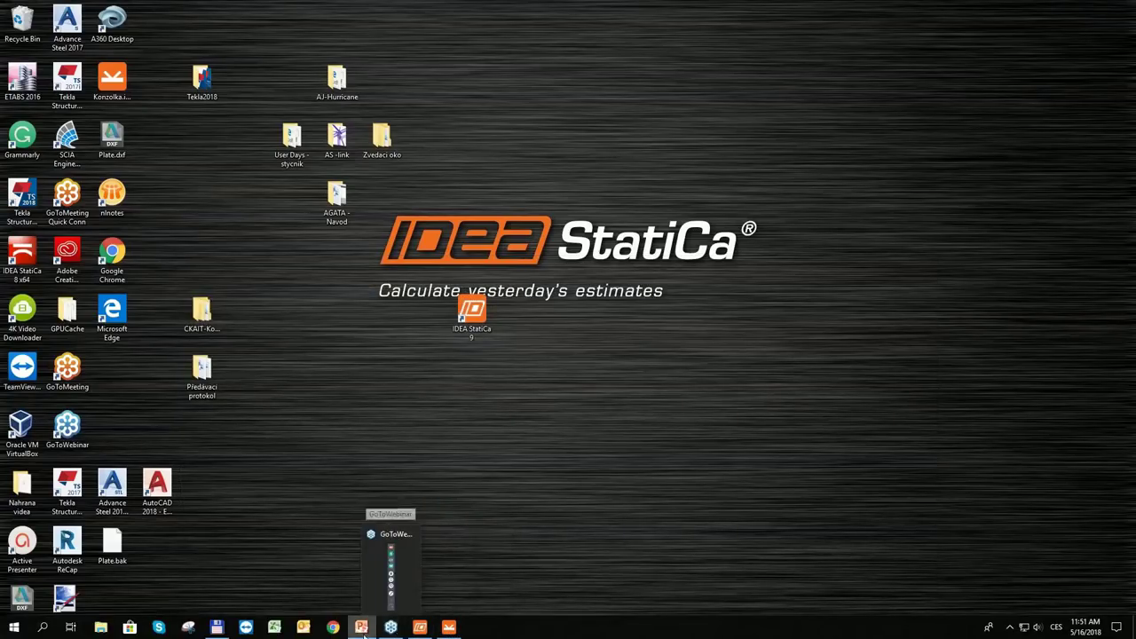
mouse_move(358, 635)
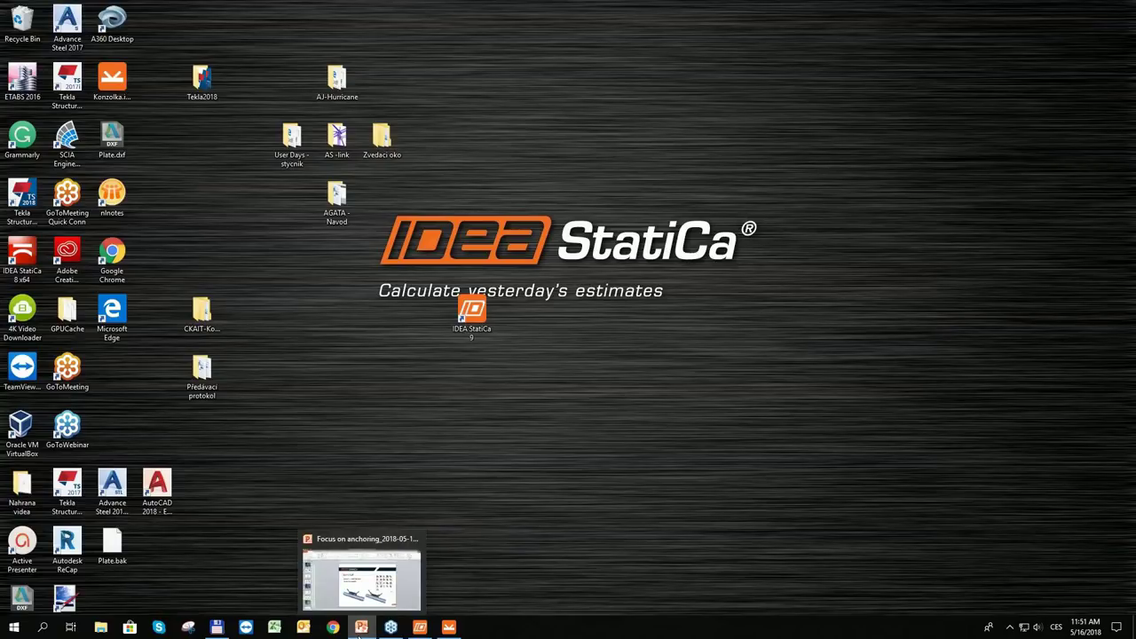
left_click(359, 630)
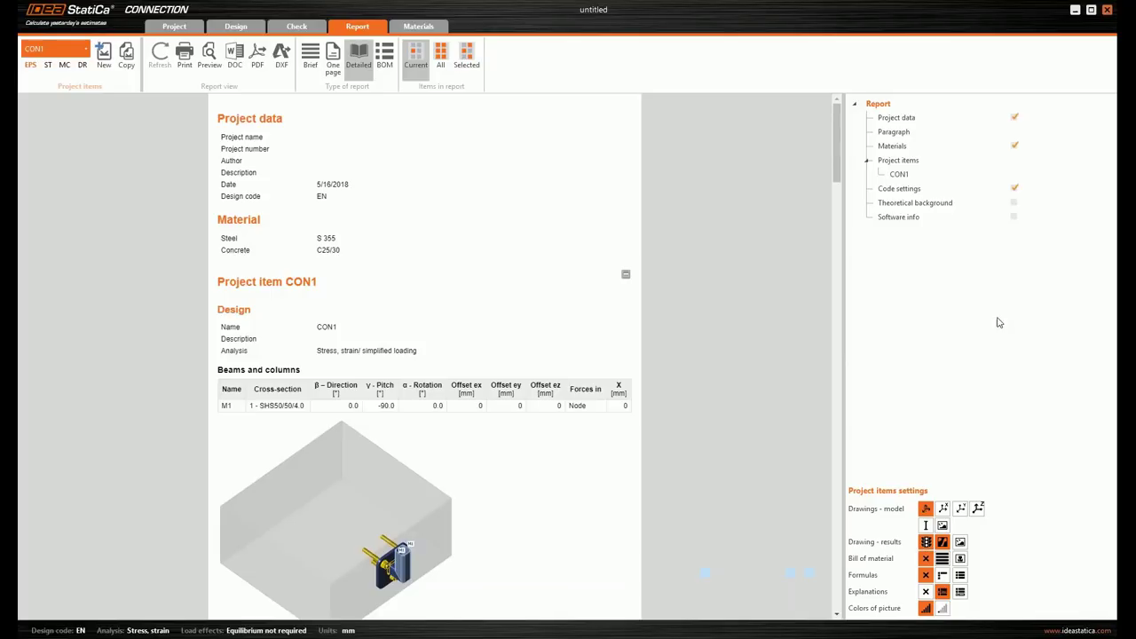
Step: Go from the balustrade joint's report back to its design model and open the anchor grid GRD1 properties
scroll(388, 274, "down", 5)
scroll(264, 181, "up", 3)
left_click(236, 26)
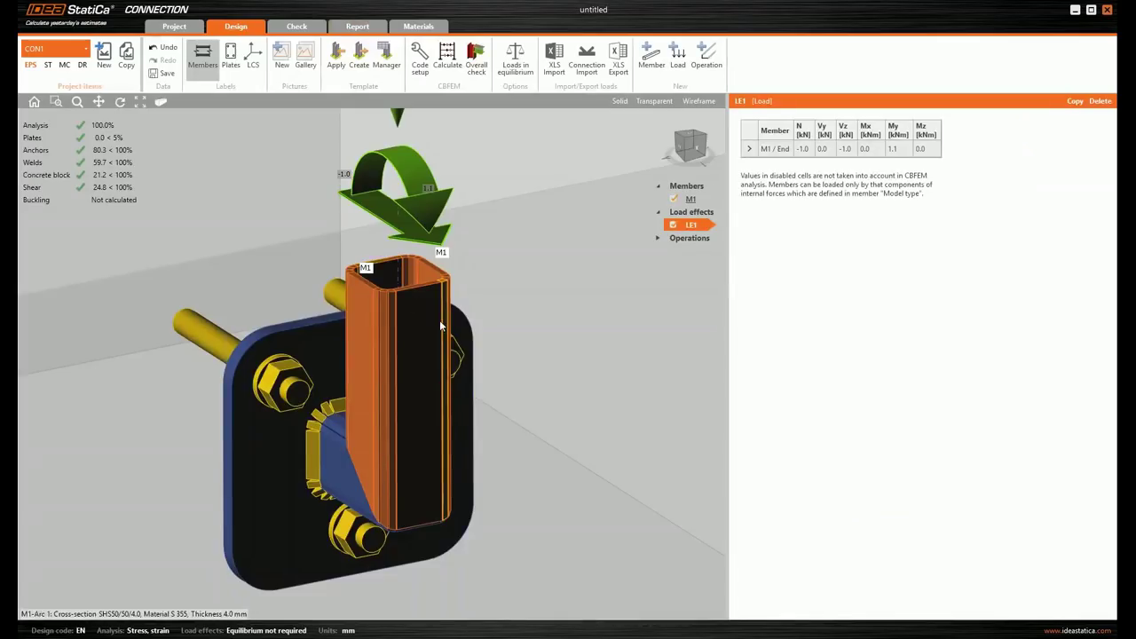
scroll(457, 313, "down", 5)
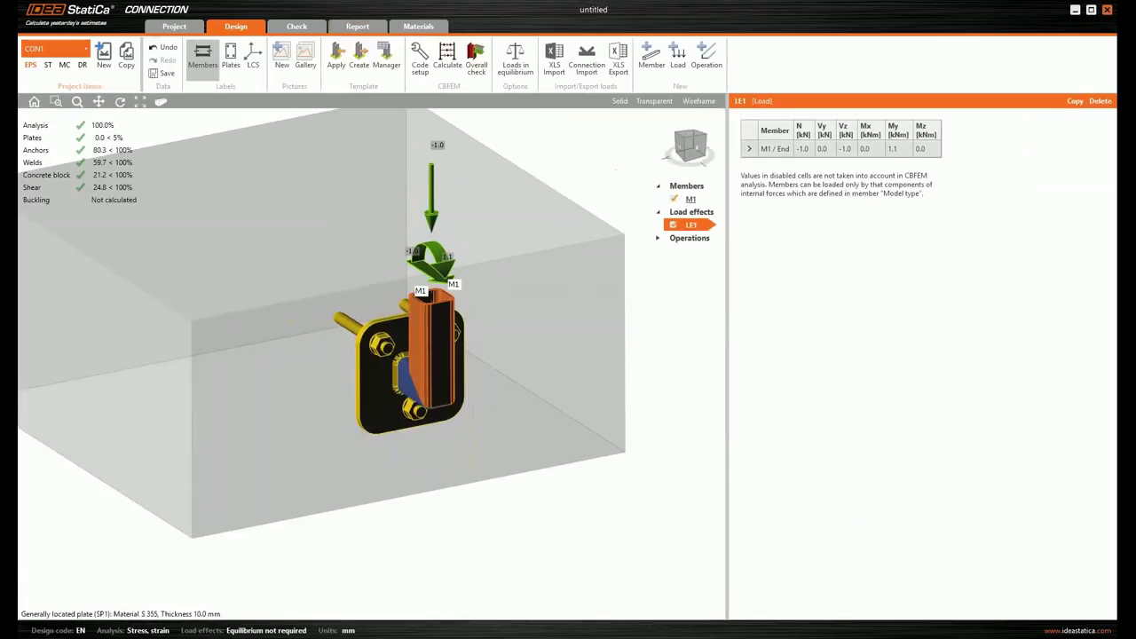
left_click(658, 238)
left_click(695, 303)
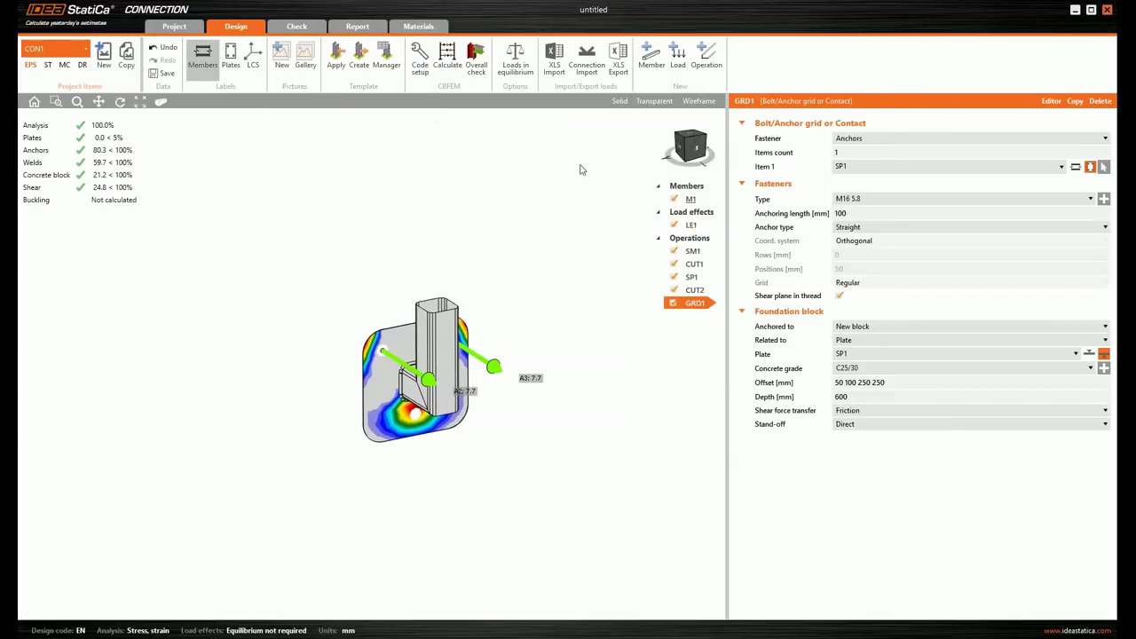
Step: Show the balustrade joint in solid display and orbit it to view the anchors in the concrete block
left_click(619, 101)
right_click_drag(593, 316, 622, 266)
left_click(701, 150)
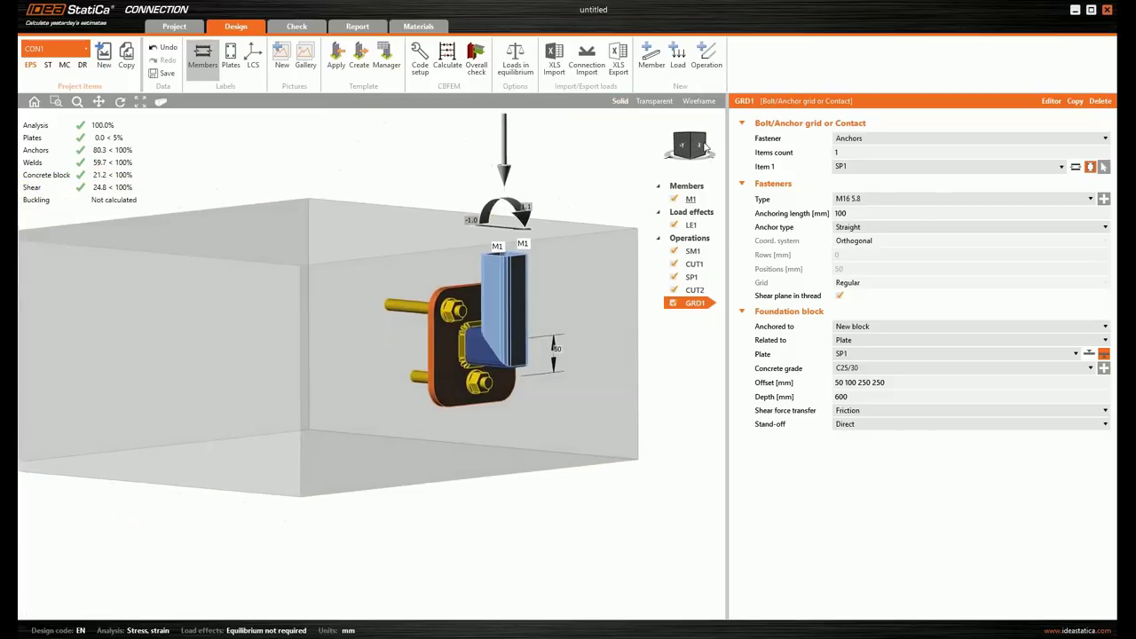
left_click(706, 151)
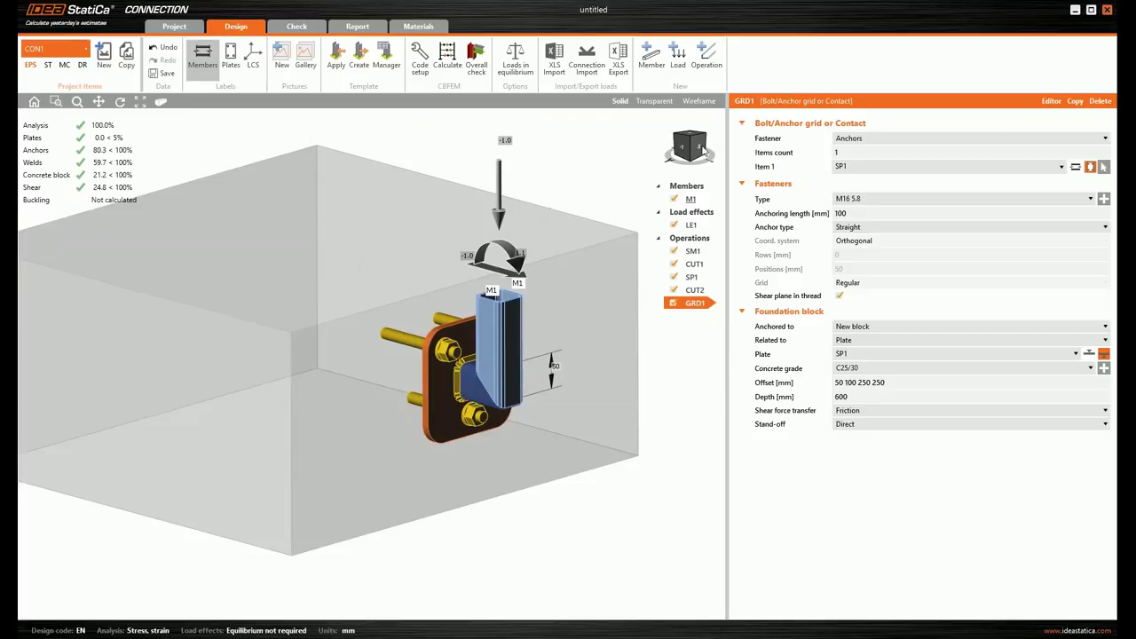
left_click(705, 151)
left_click(703, 153)
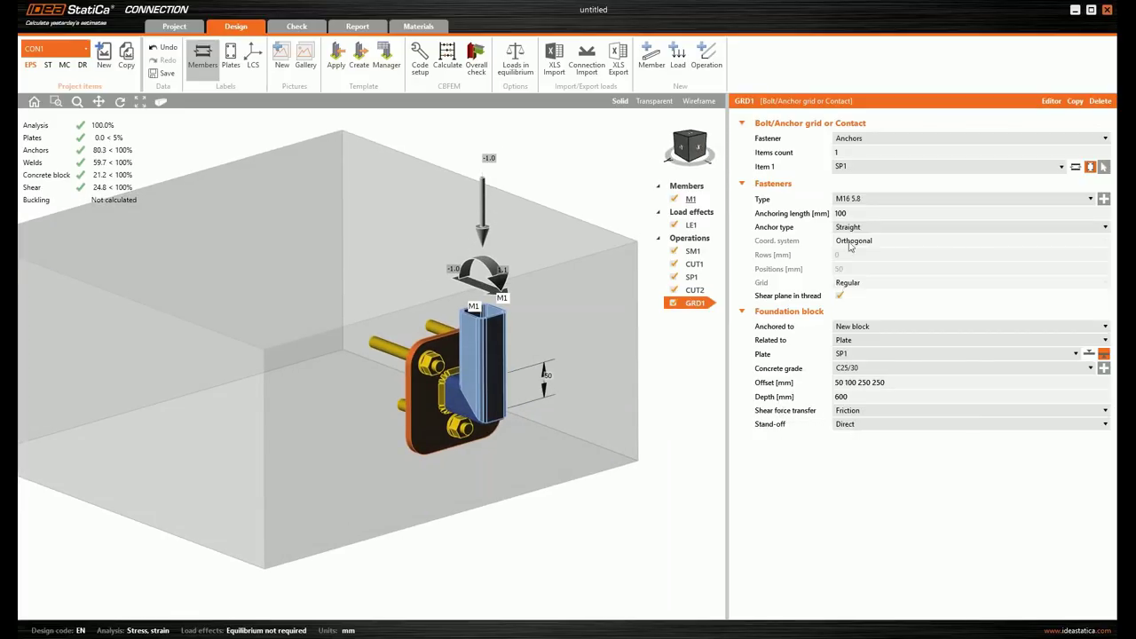
Step: Try circular washer plates as the anchor type of grid GRD1
left_click(857, 229)
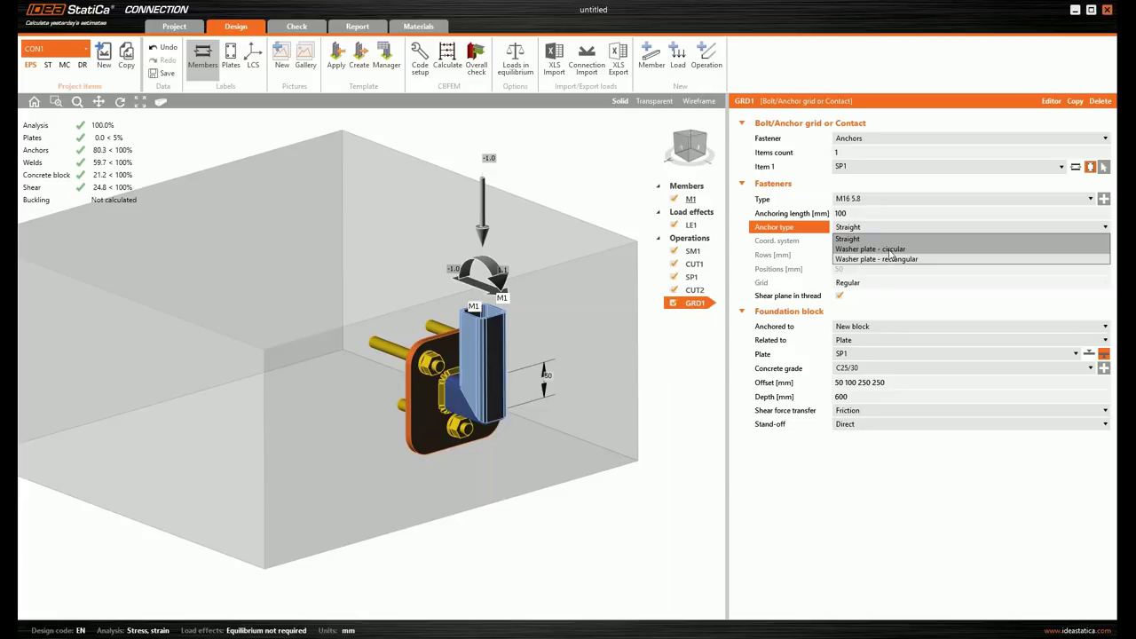
left_click(887, 250)
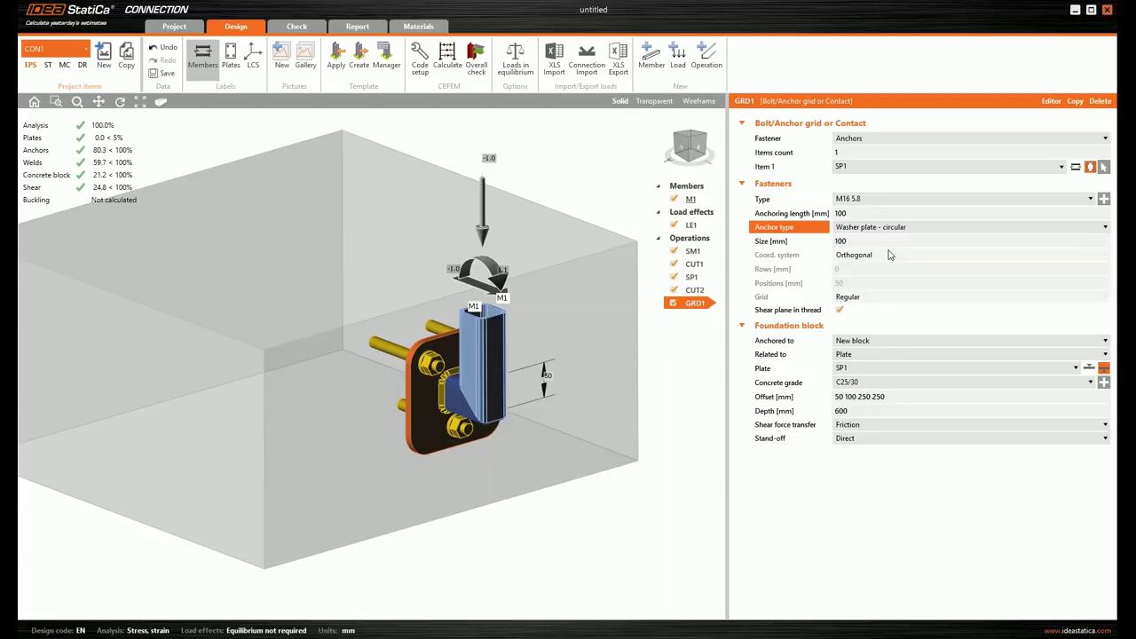
left_click(860, 241)
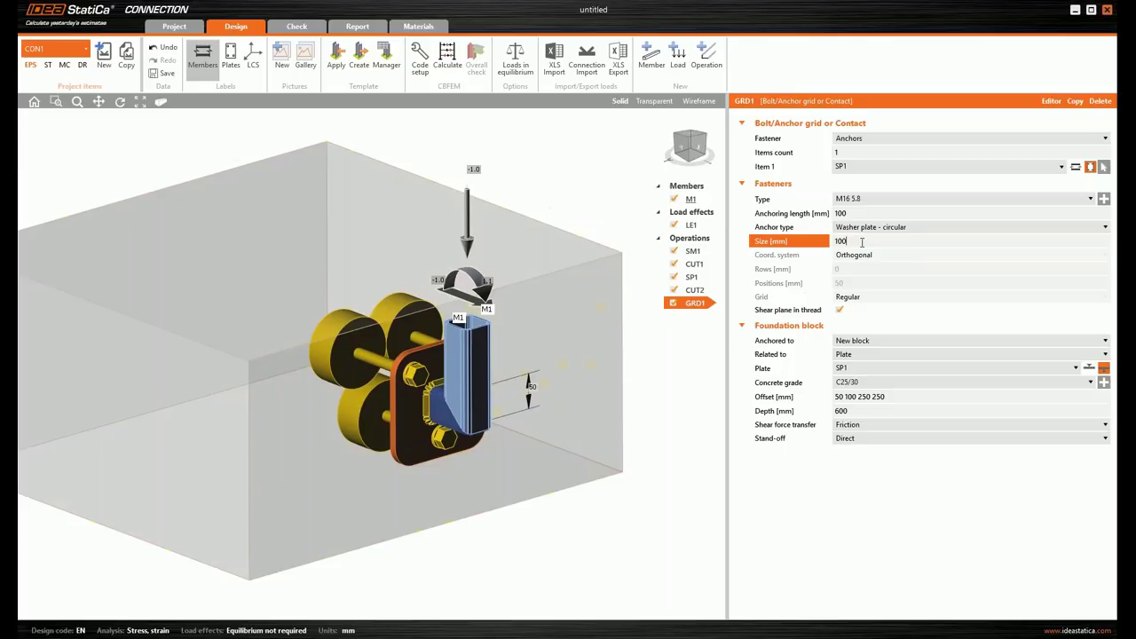
Step: Set the GRD1 anchor type to rectangular washer plate with a size of 50 mm
left_click(874, 227)
left_click(857, 247)
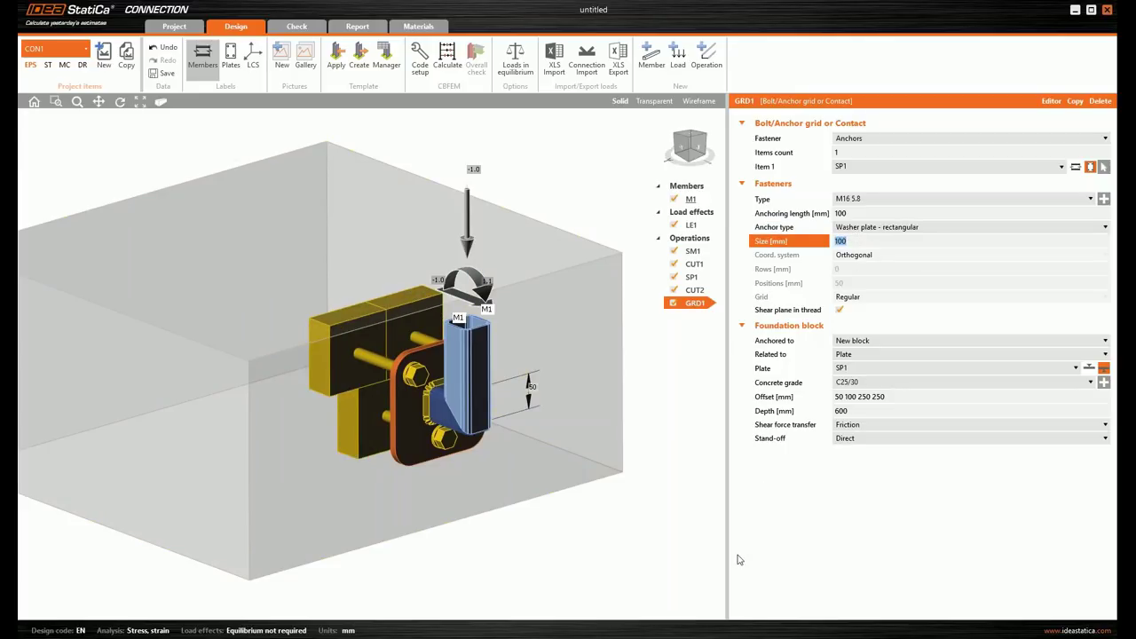
type("50")
key("Tab")
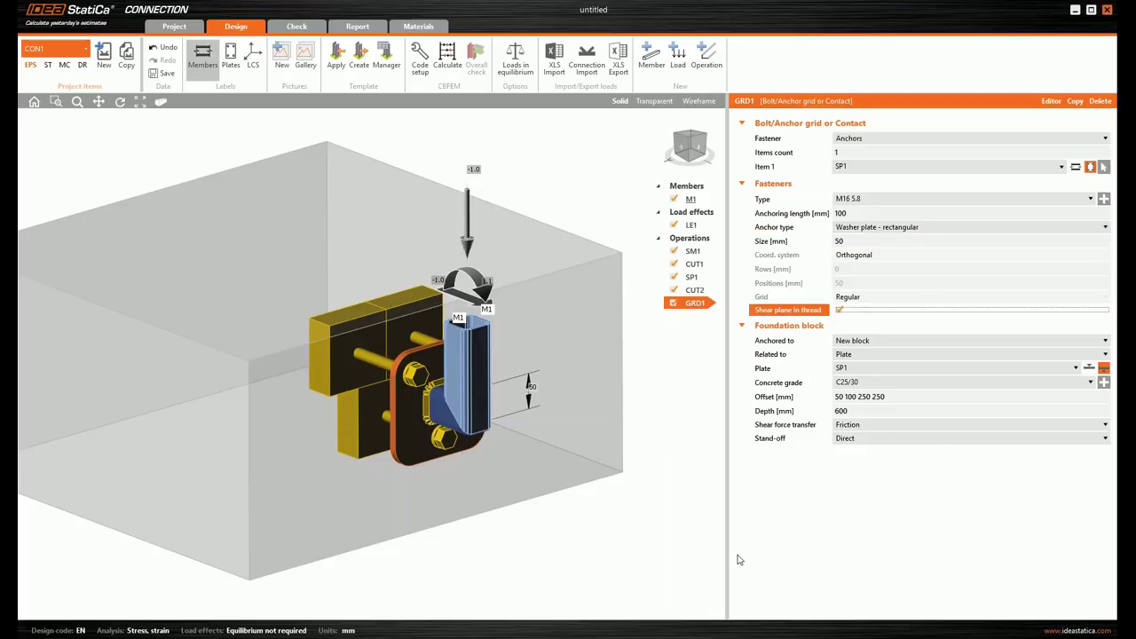
left_click(696, 148)
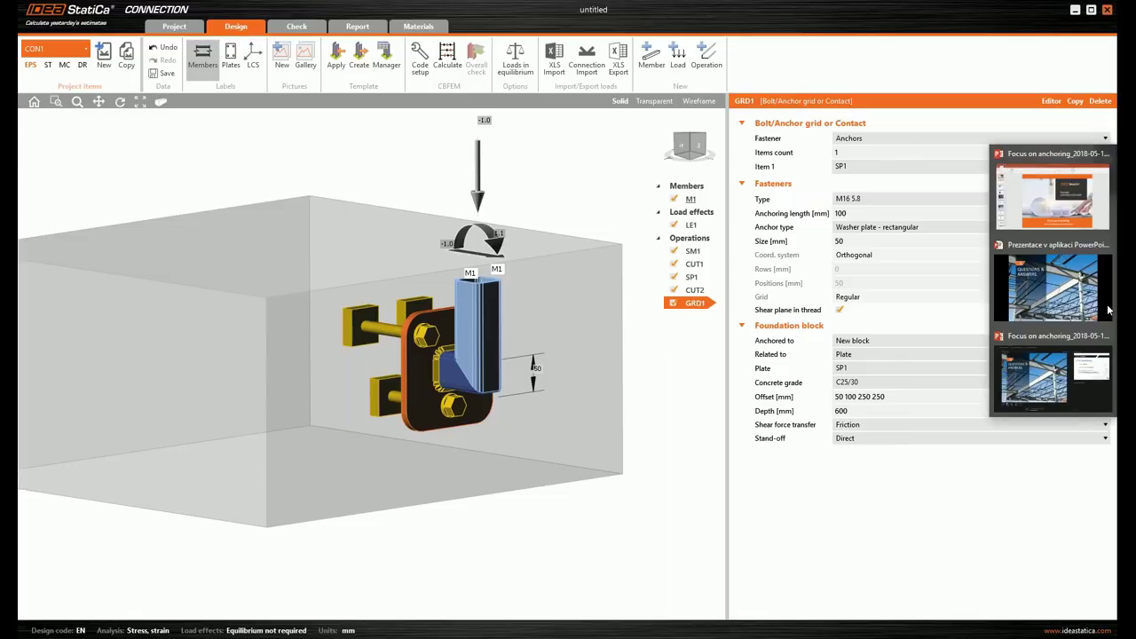
Step: Switch to the PowerPoint slide show at the Questions & Answers slide
left_click(1036, 305)
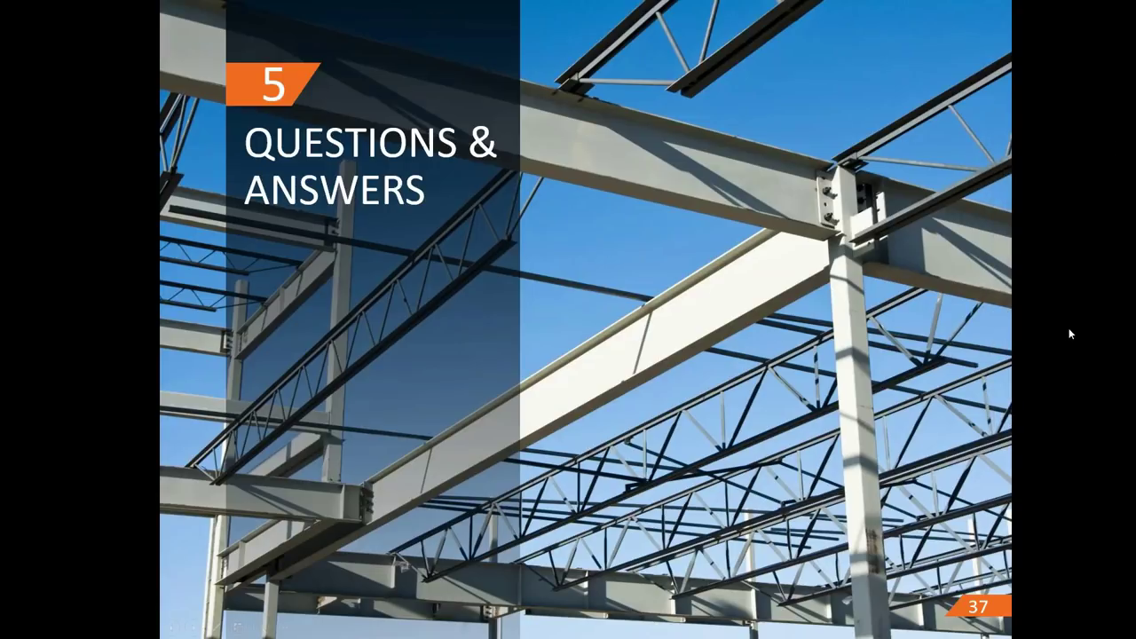